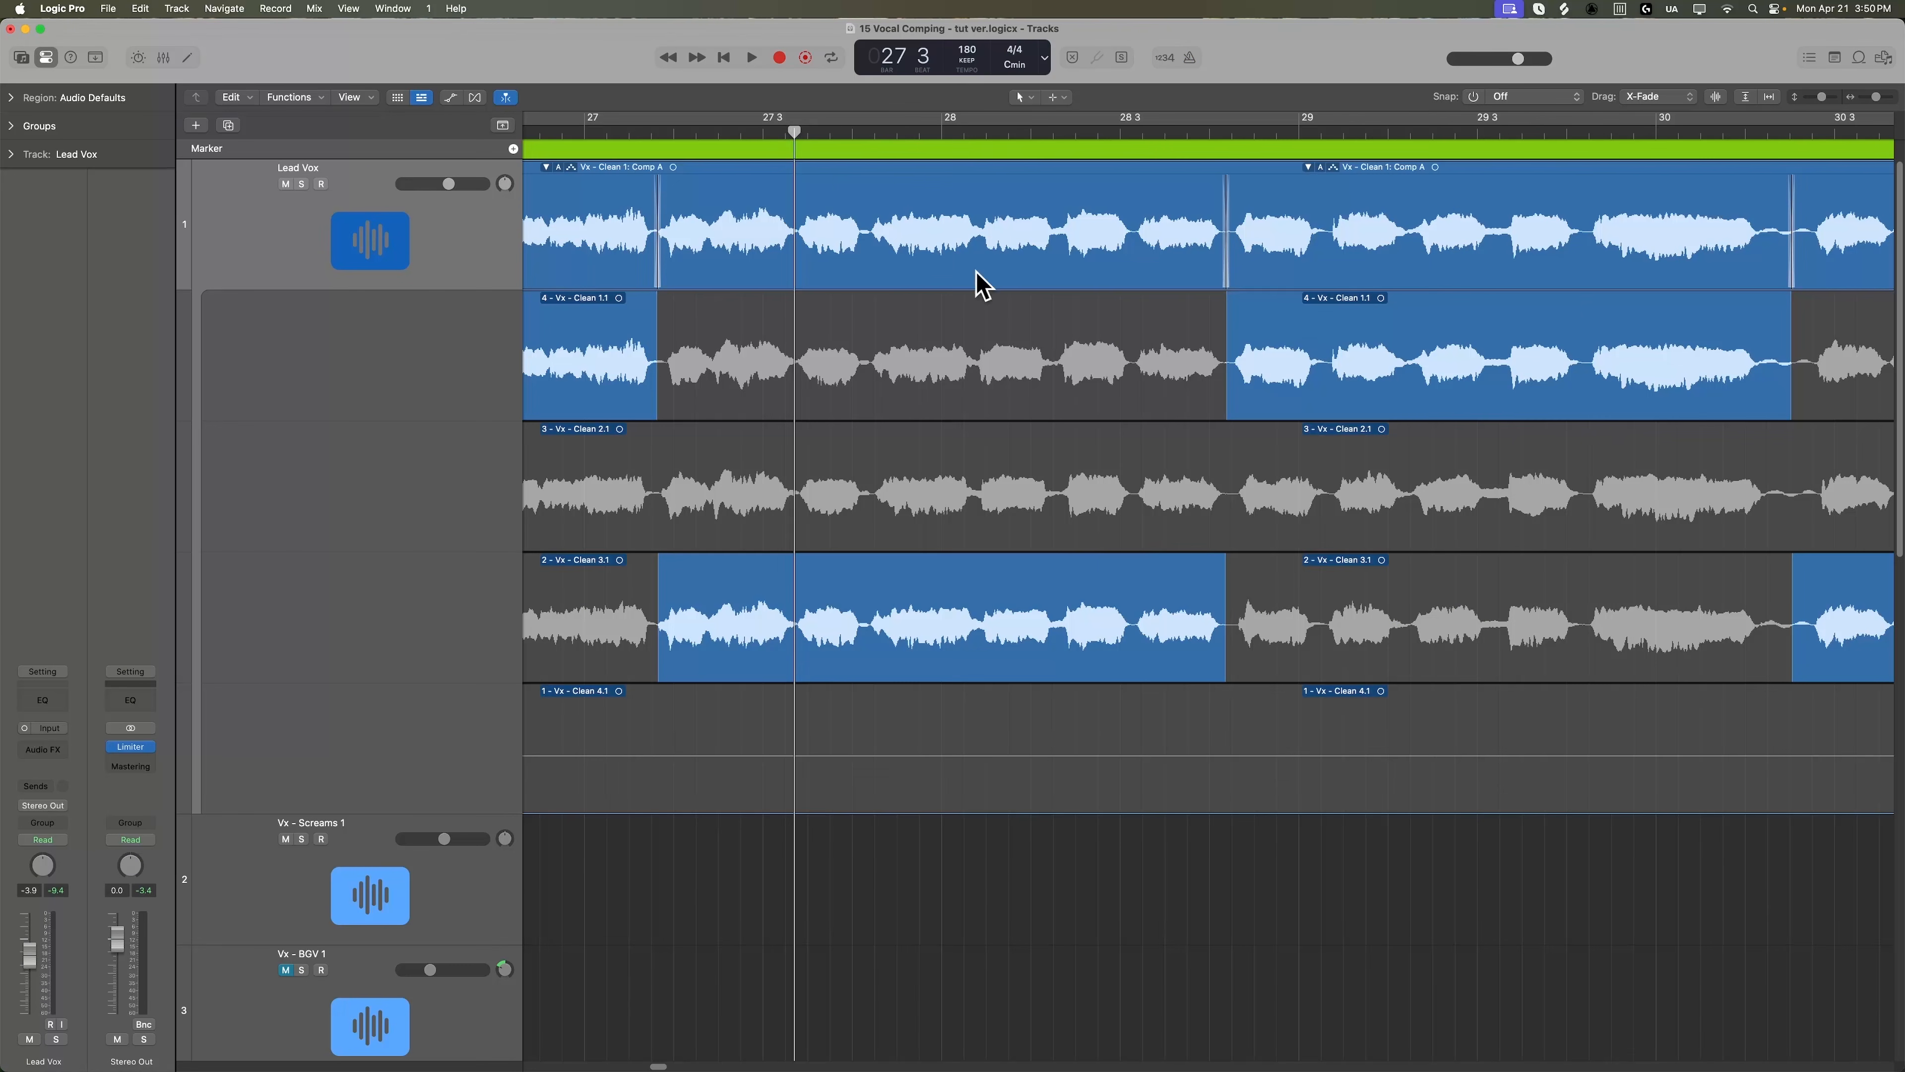
Extend the fourth Lead Vox take's comp selection back to about bar 28 beat 2, then play the edit.
left_click_drag(1223, 324, 1054, 434)
key("space")
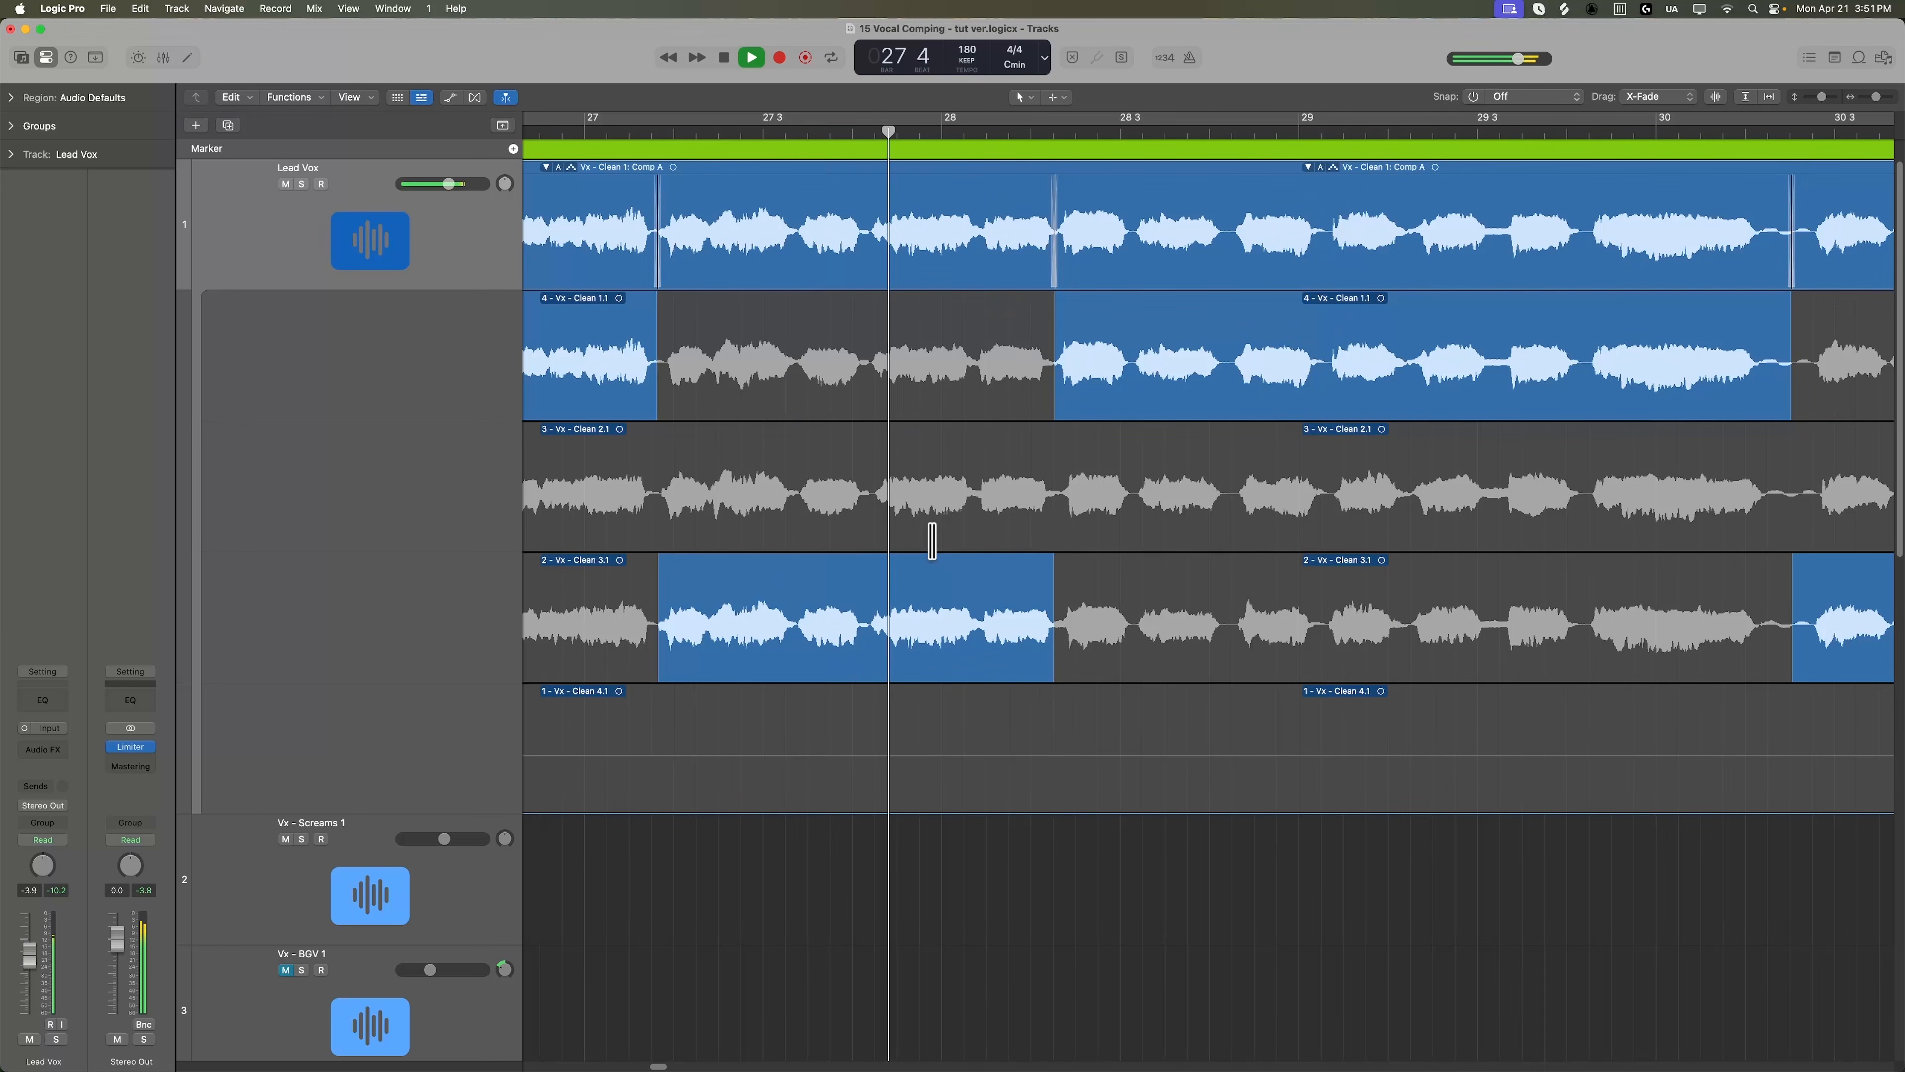
key("space")
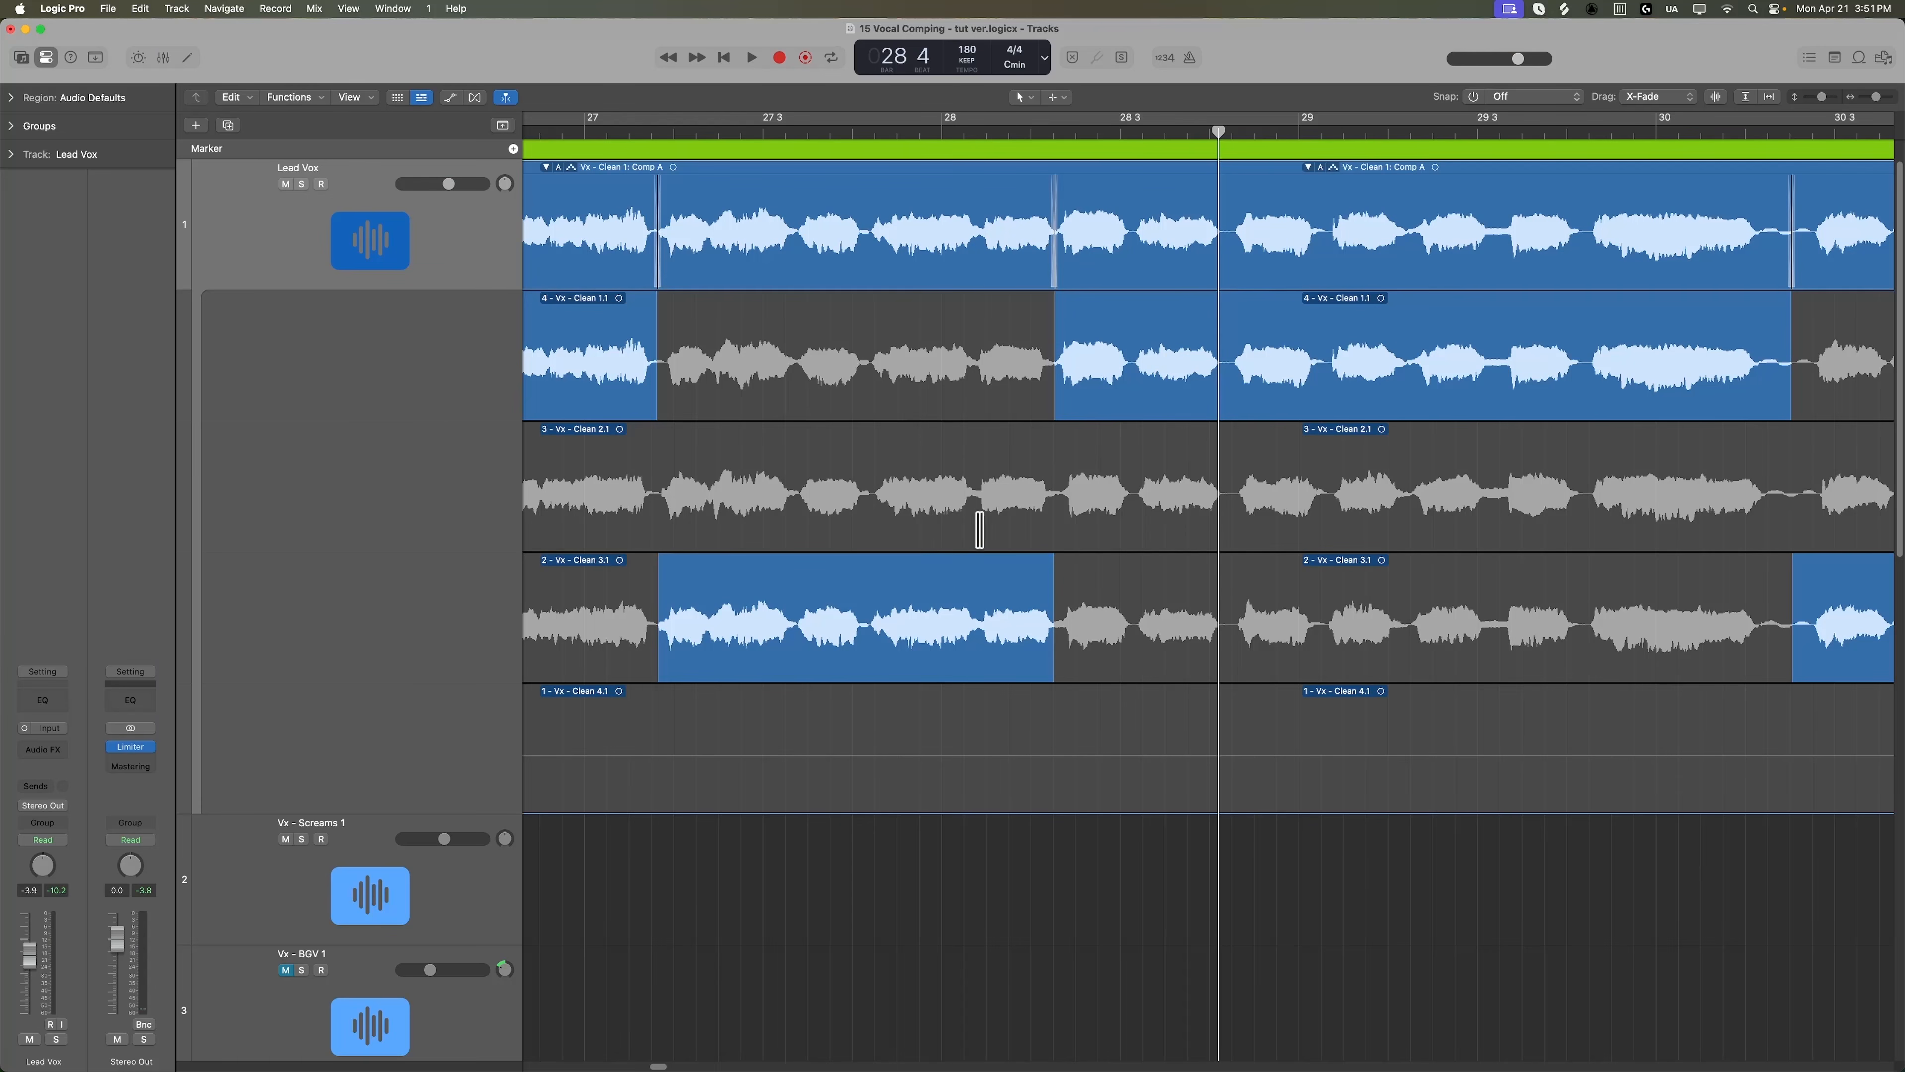
Comp in the third Lead Vox take from about bar 28 beat 1 to beat 4 and play the result.
left_click_drag(975, 488, 1228, 533)
key("space")
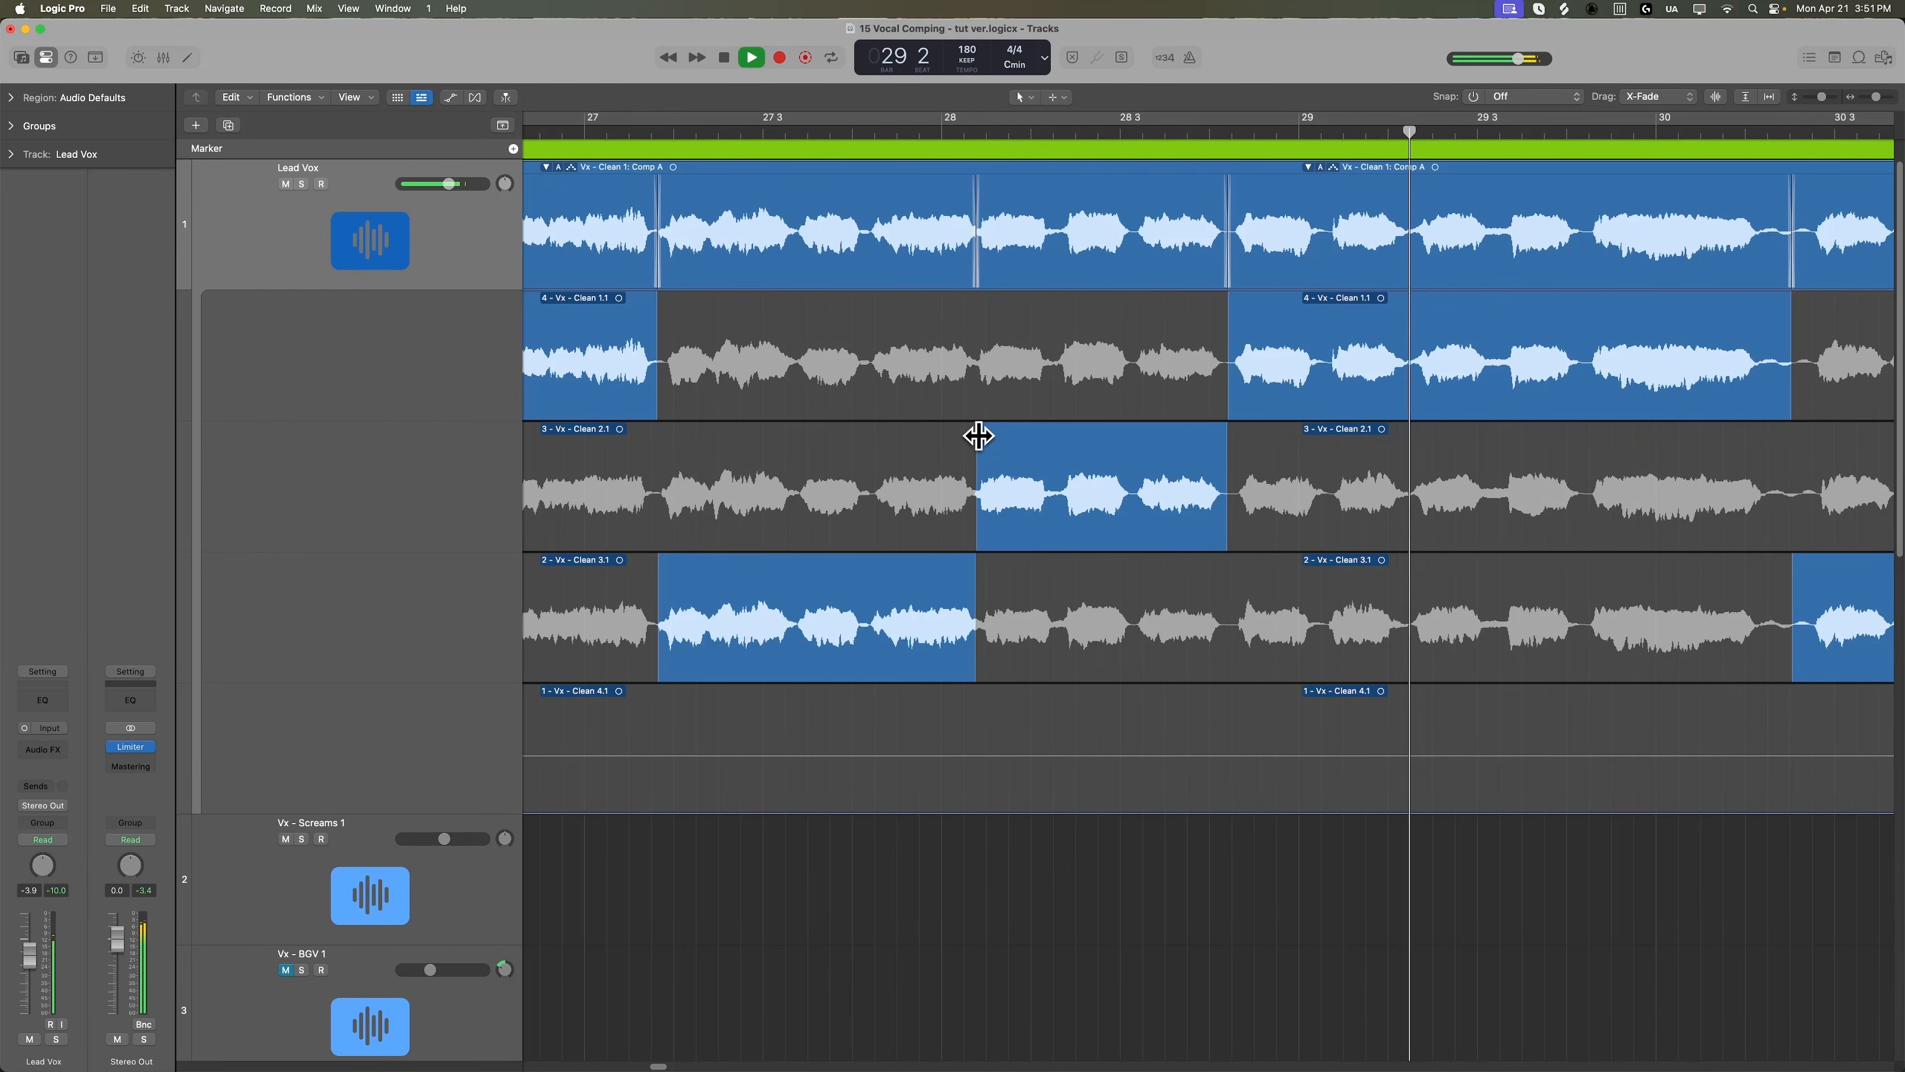
key("space")
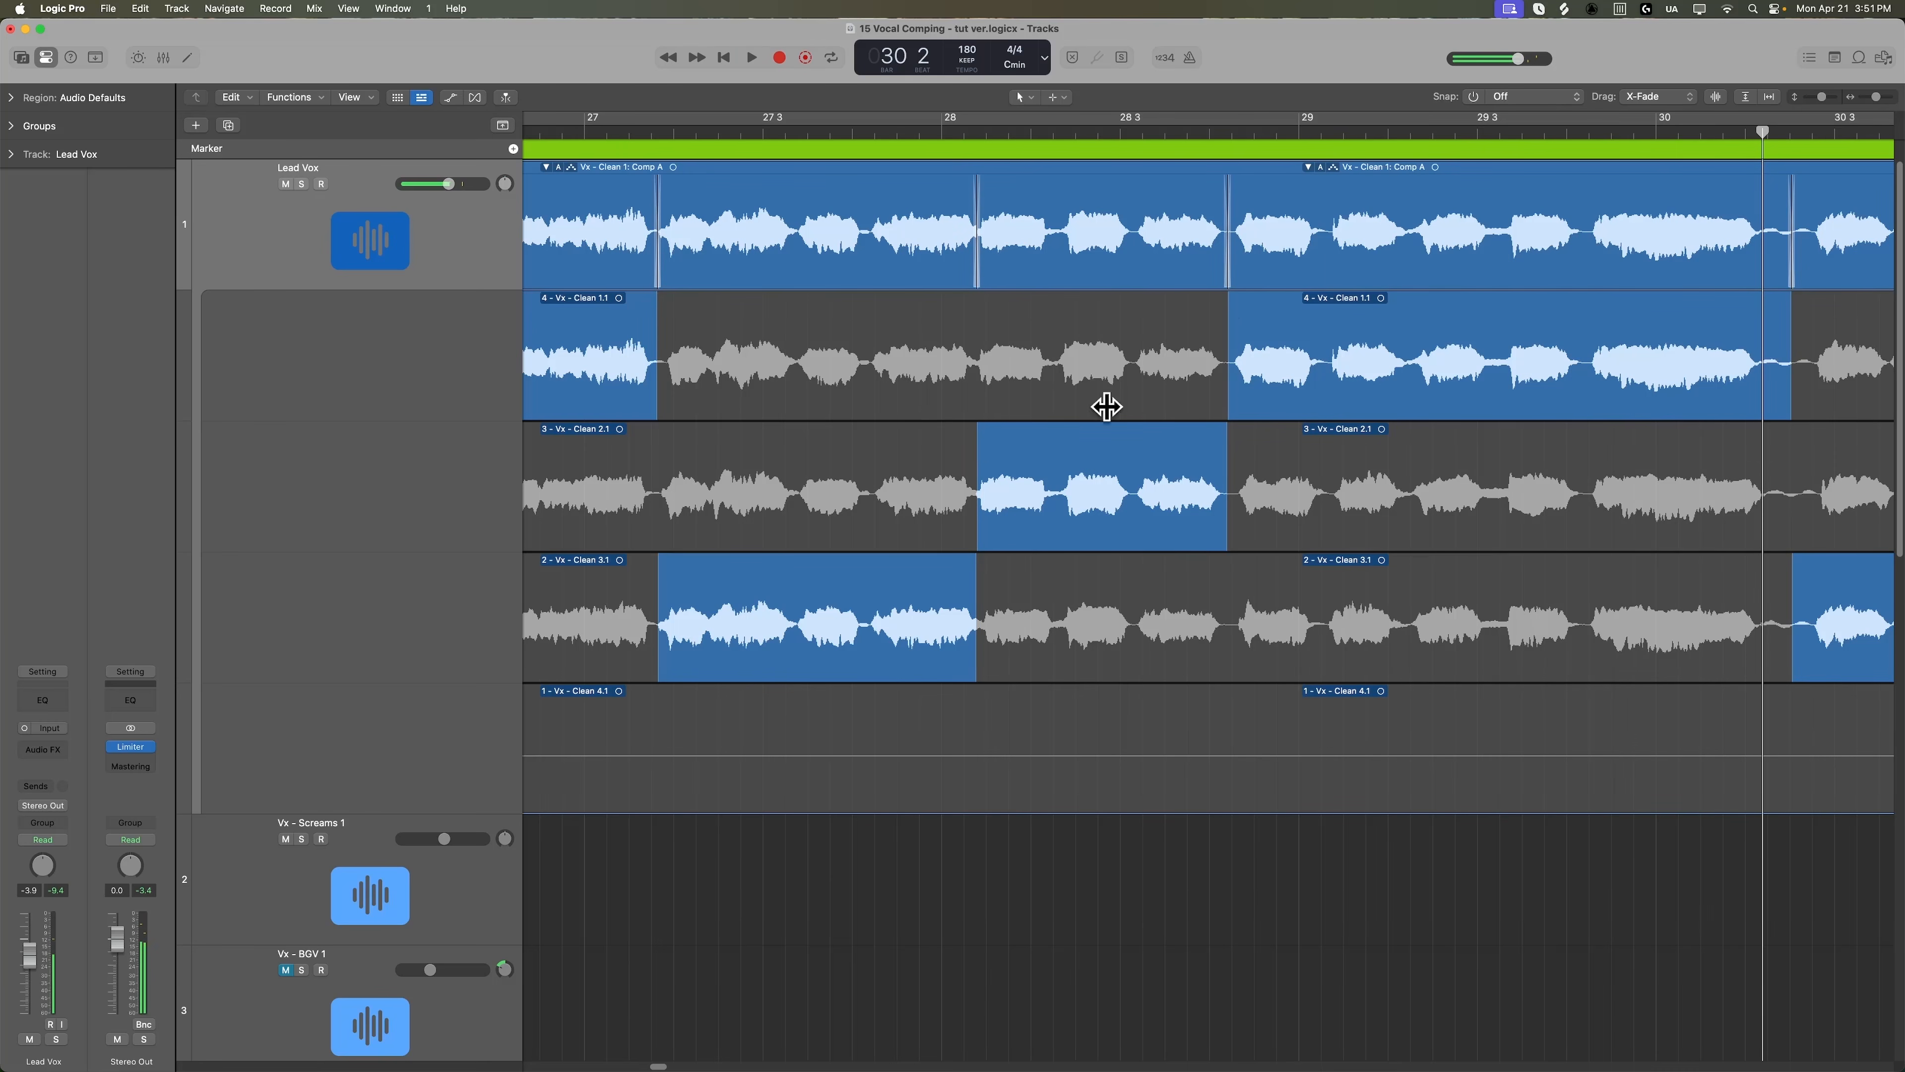
Play the comped Lead Vox track from about bar 26 and follow the take selections through the verse.
key("super+Left")
key("super+Left")
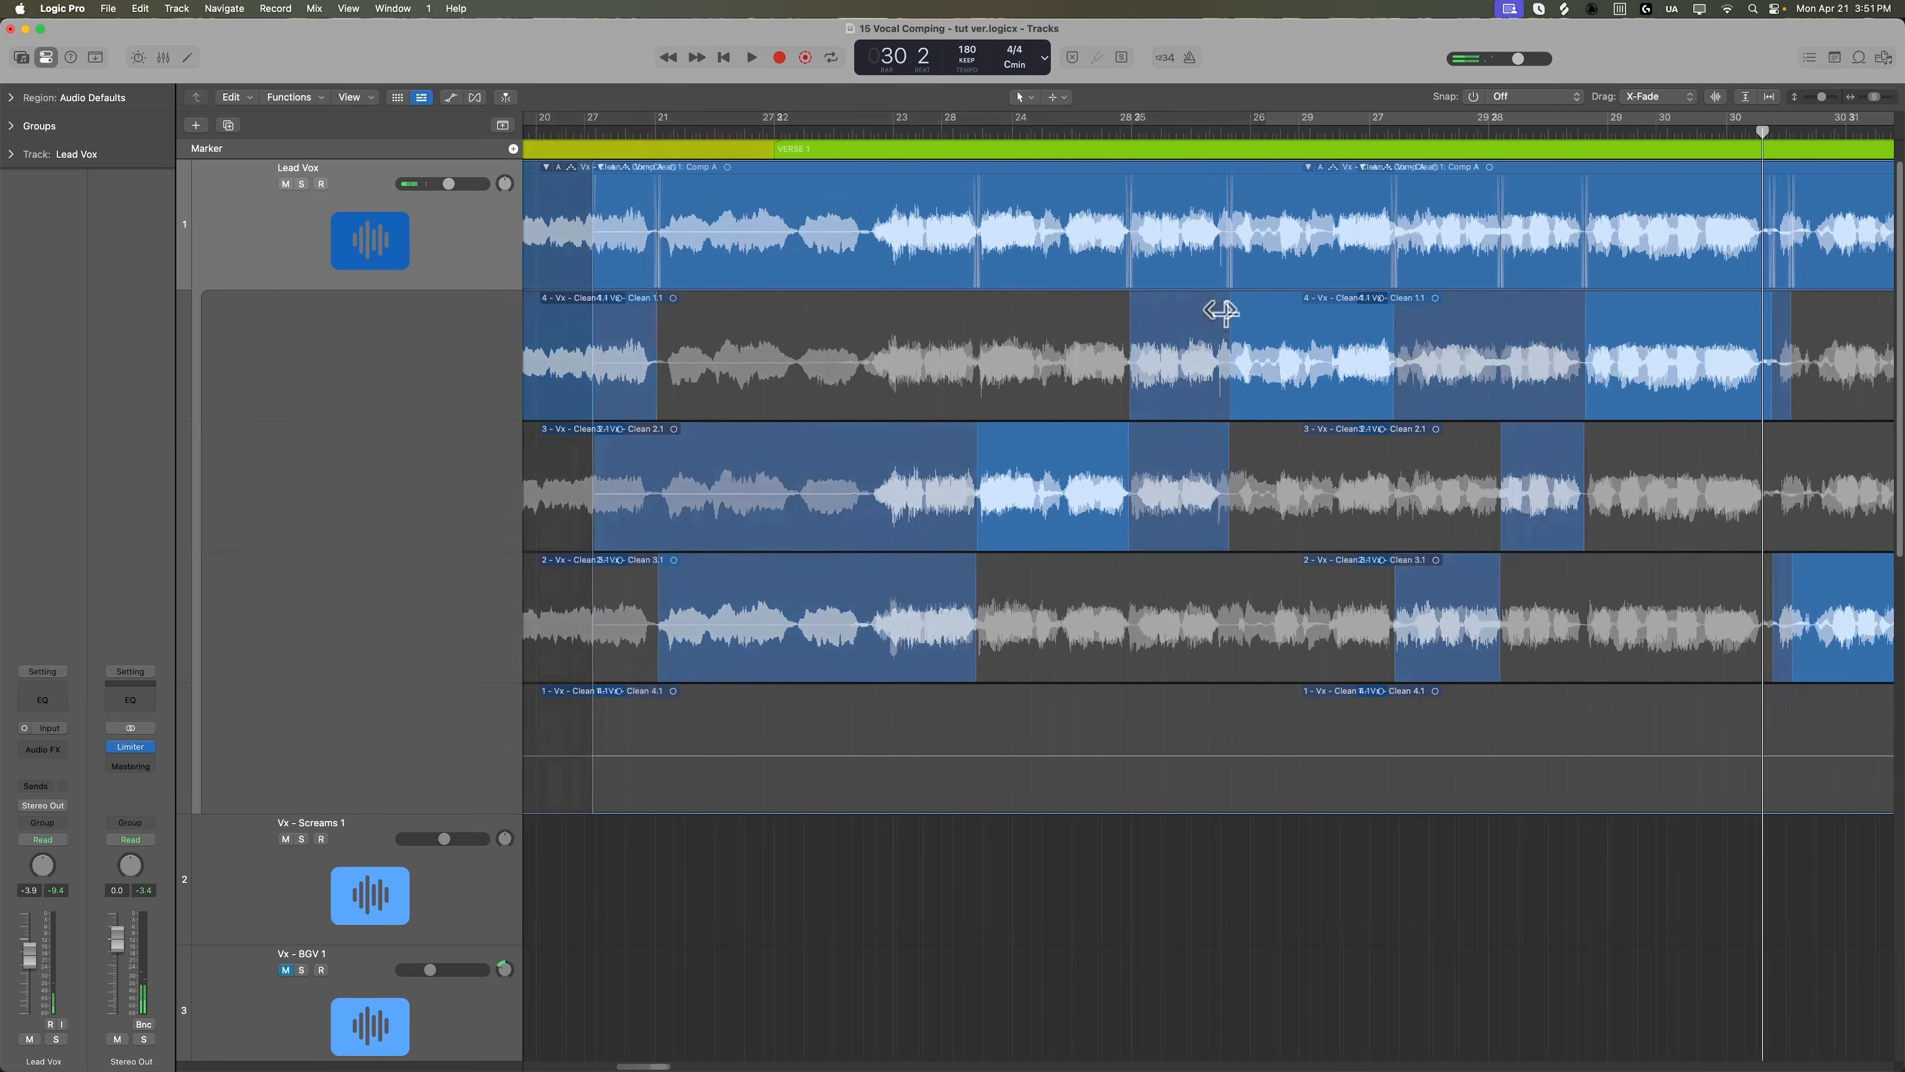
left_click(1264, 135)
key("space")
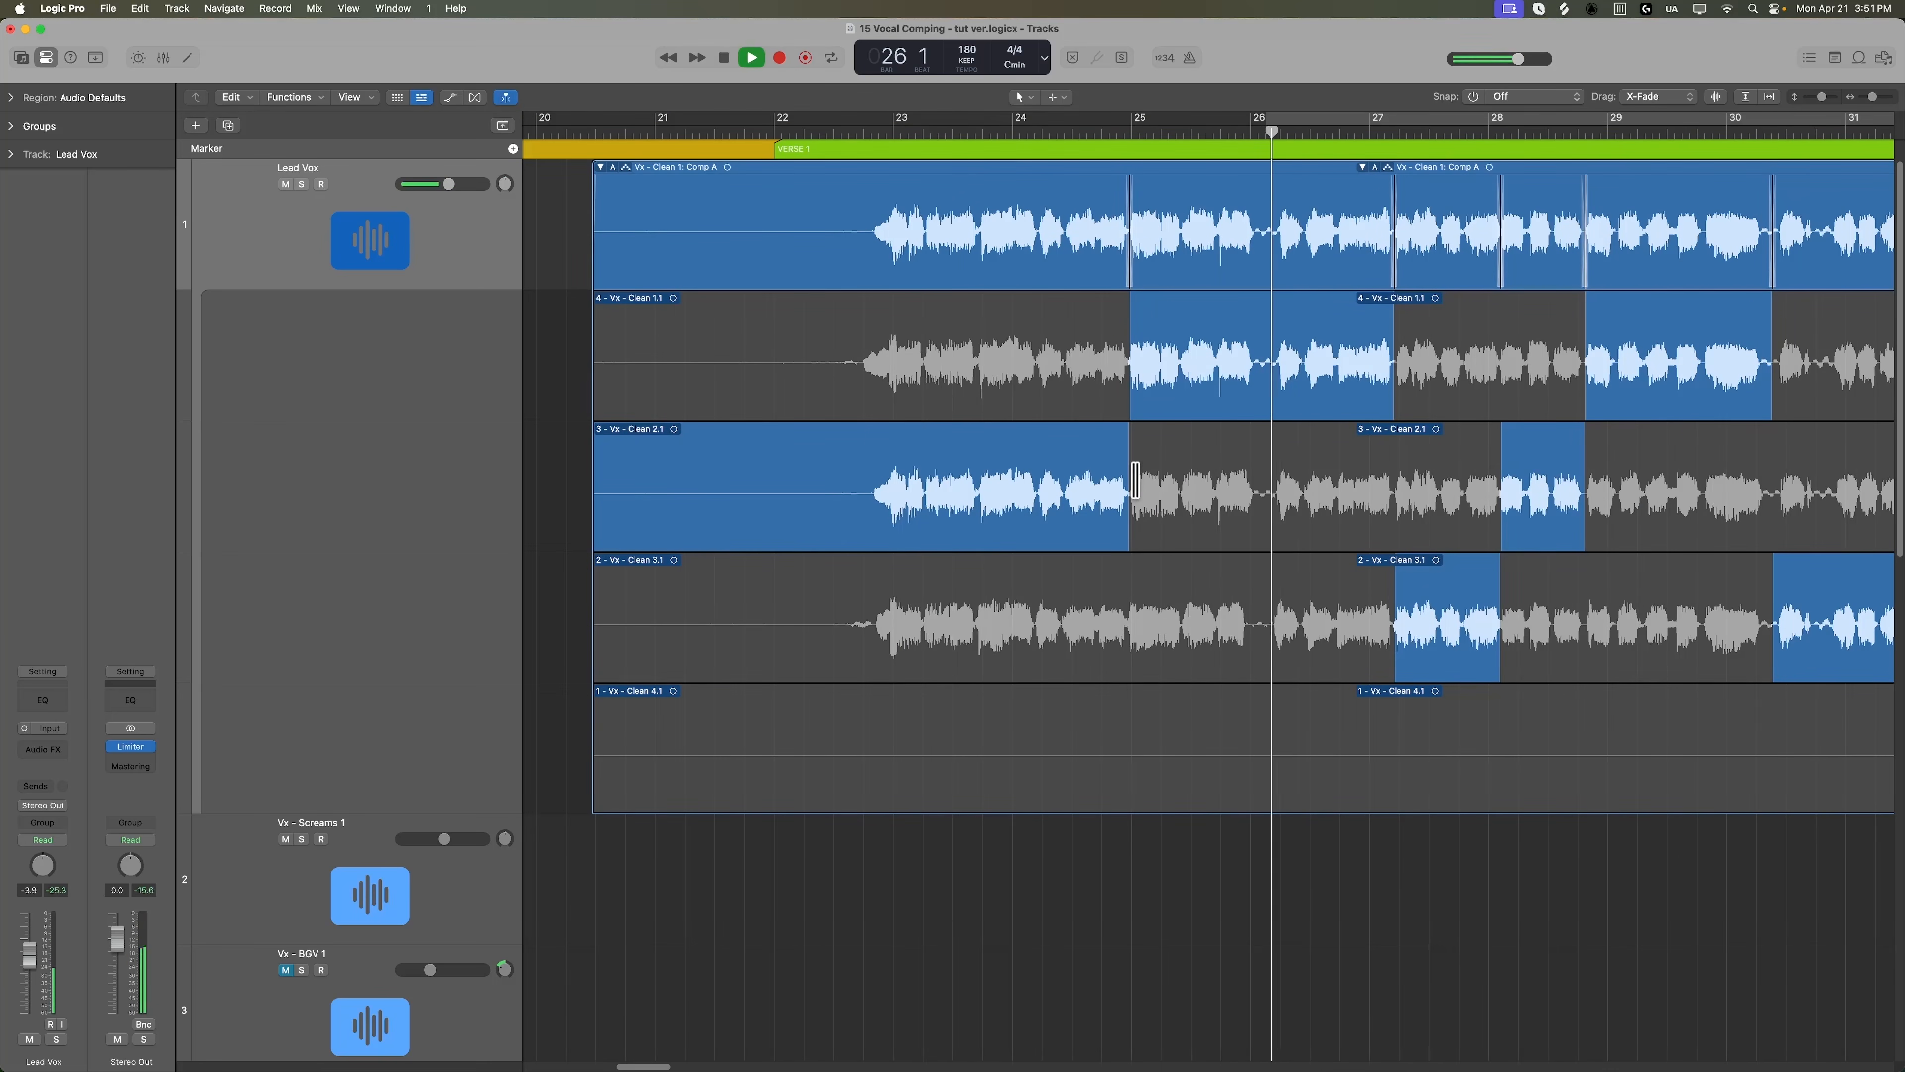
scroll(1135, 479, "right", 5)
scroll(1135, 478, "right", 3)
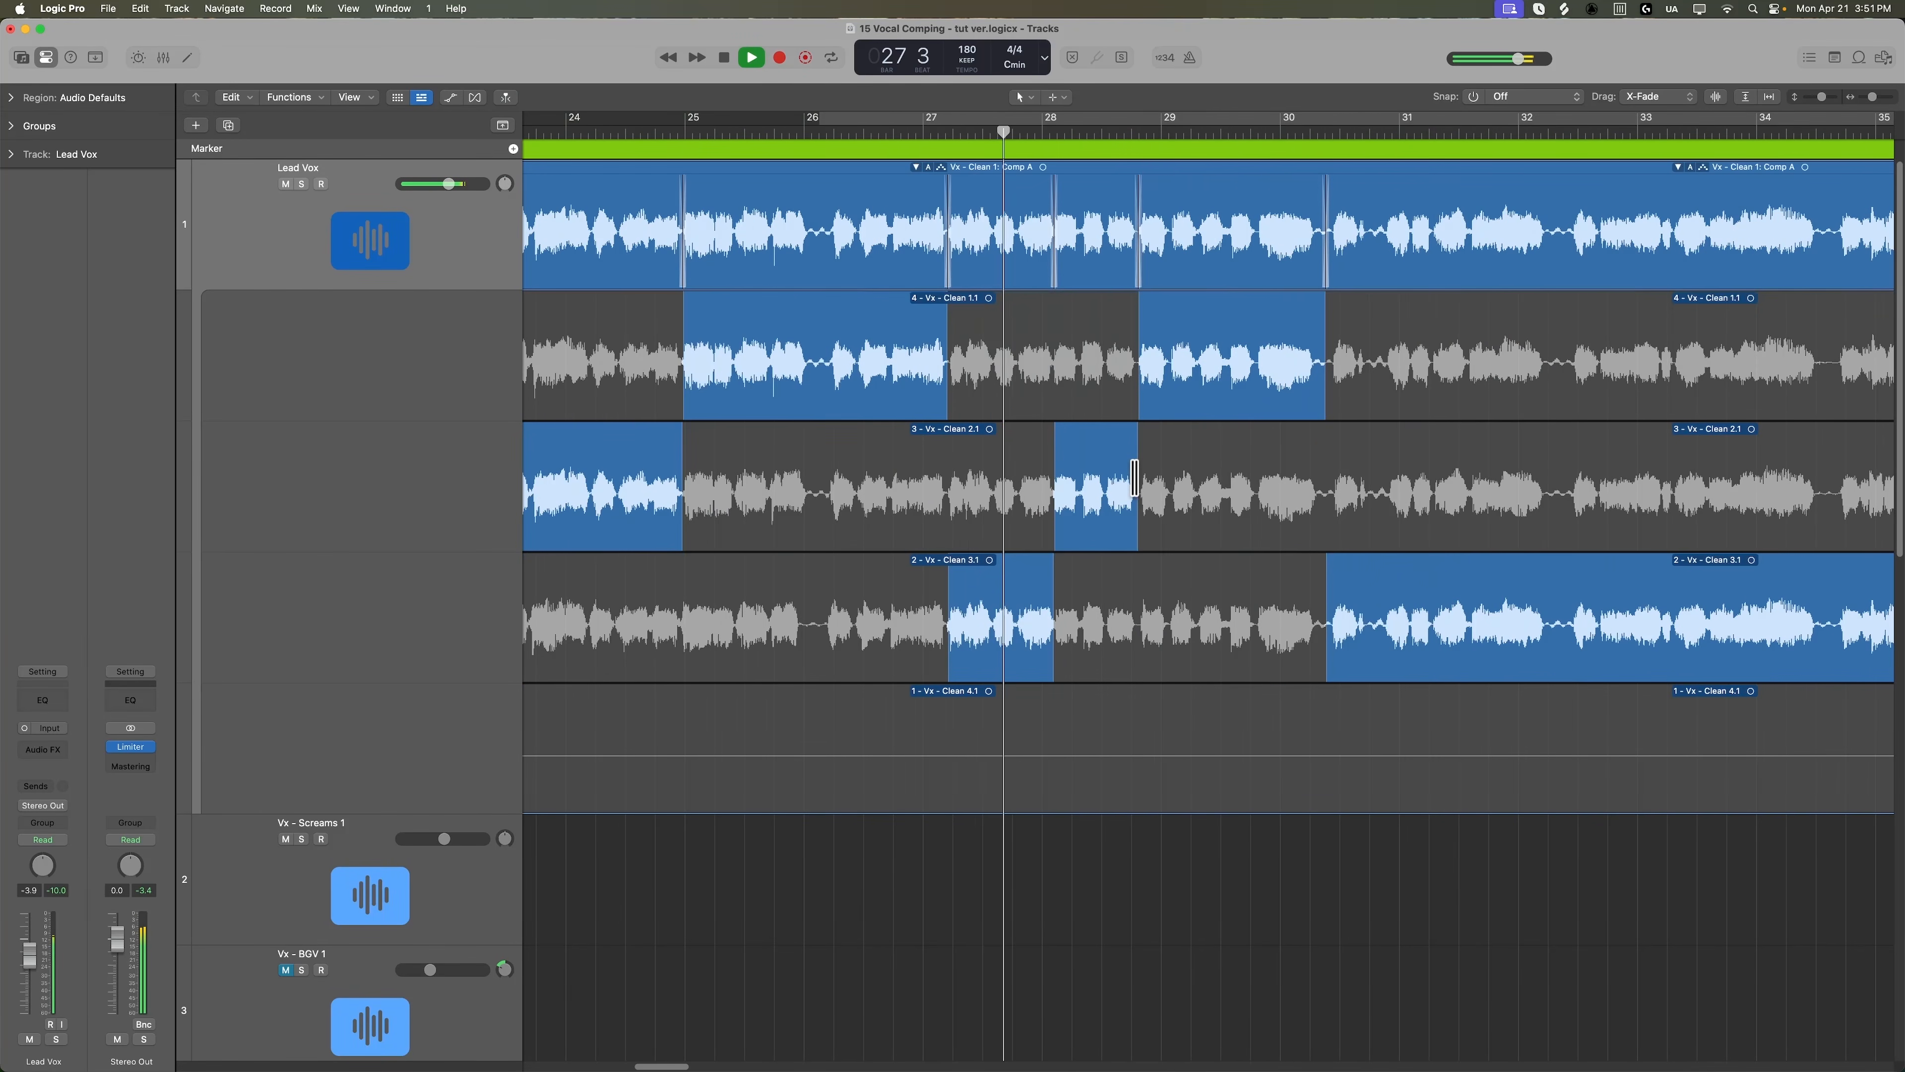
scroll(1134, 479, "right", 3)
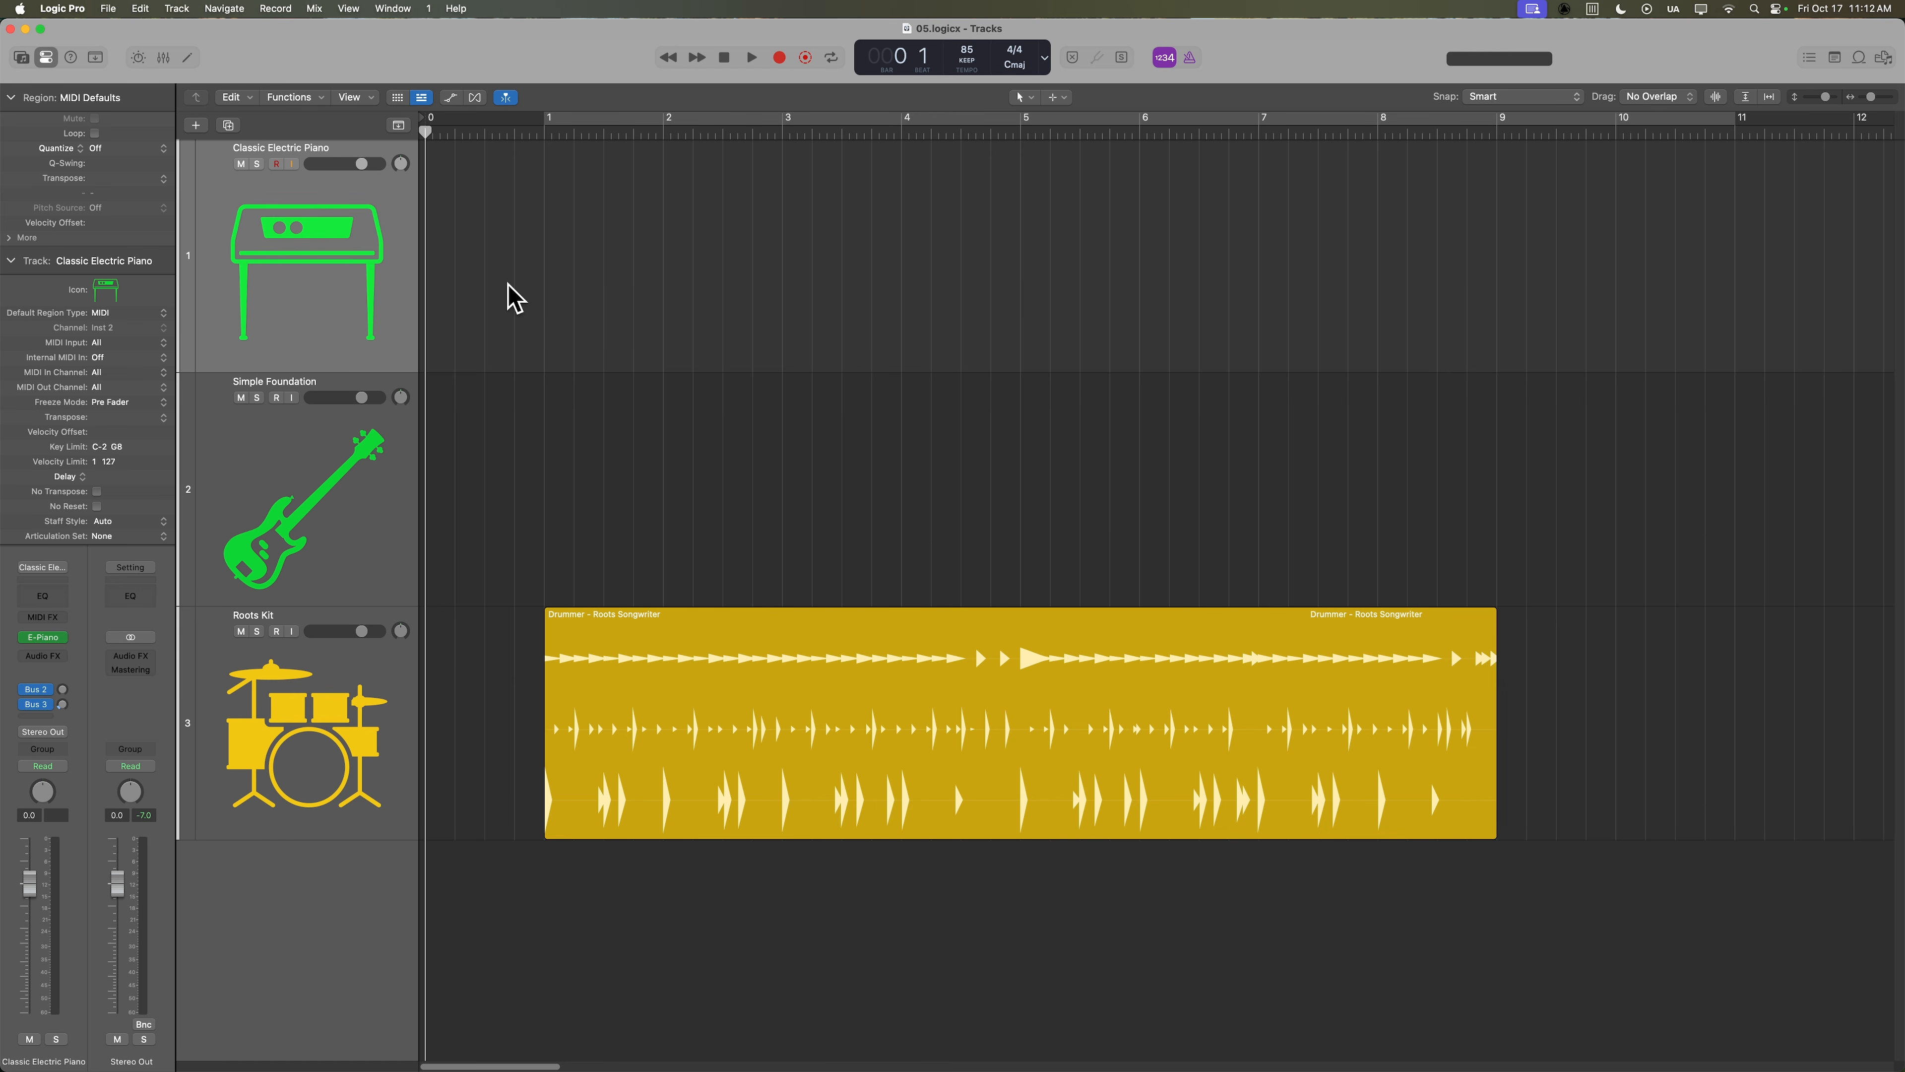
Open the application's Recording settings.
left_click(73, 13)
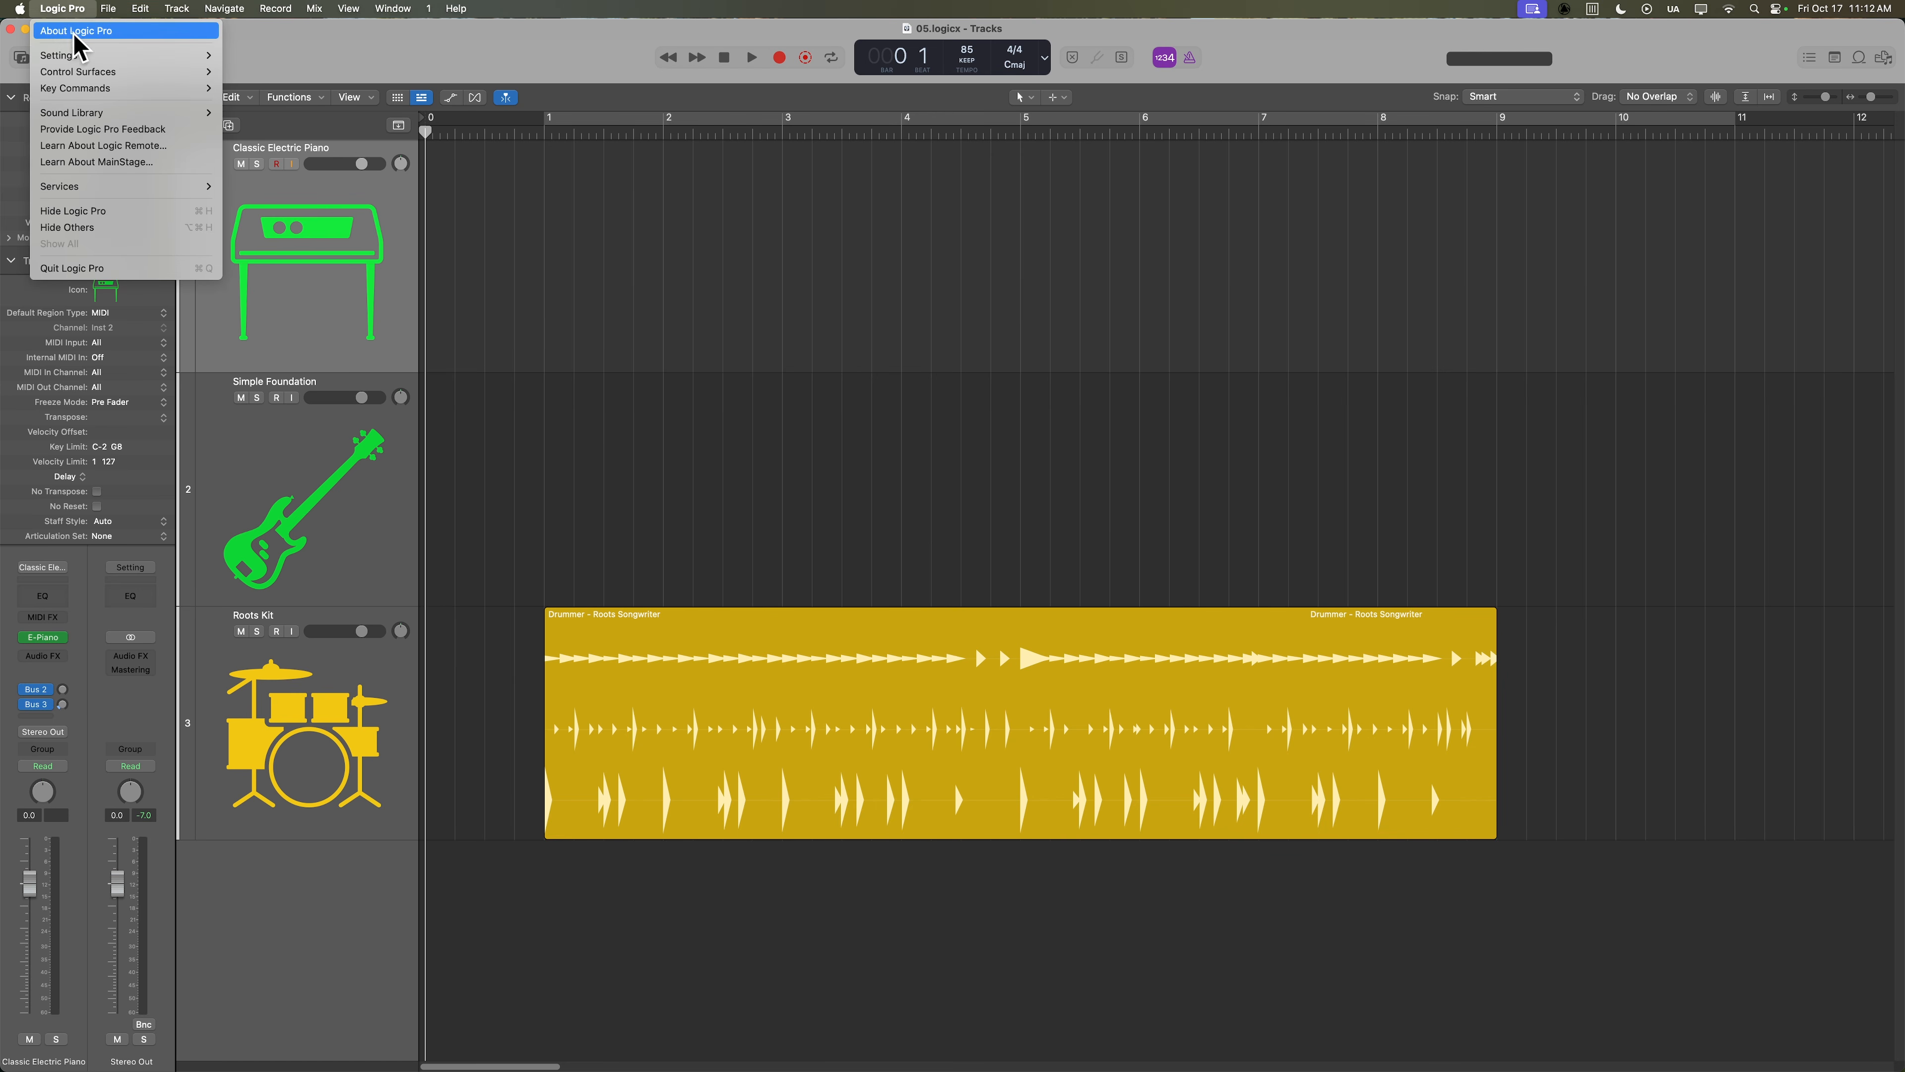
mouse_move(82, 56)
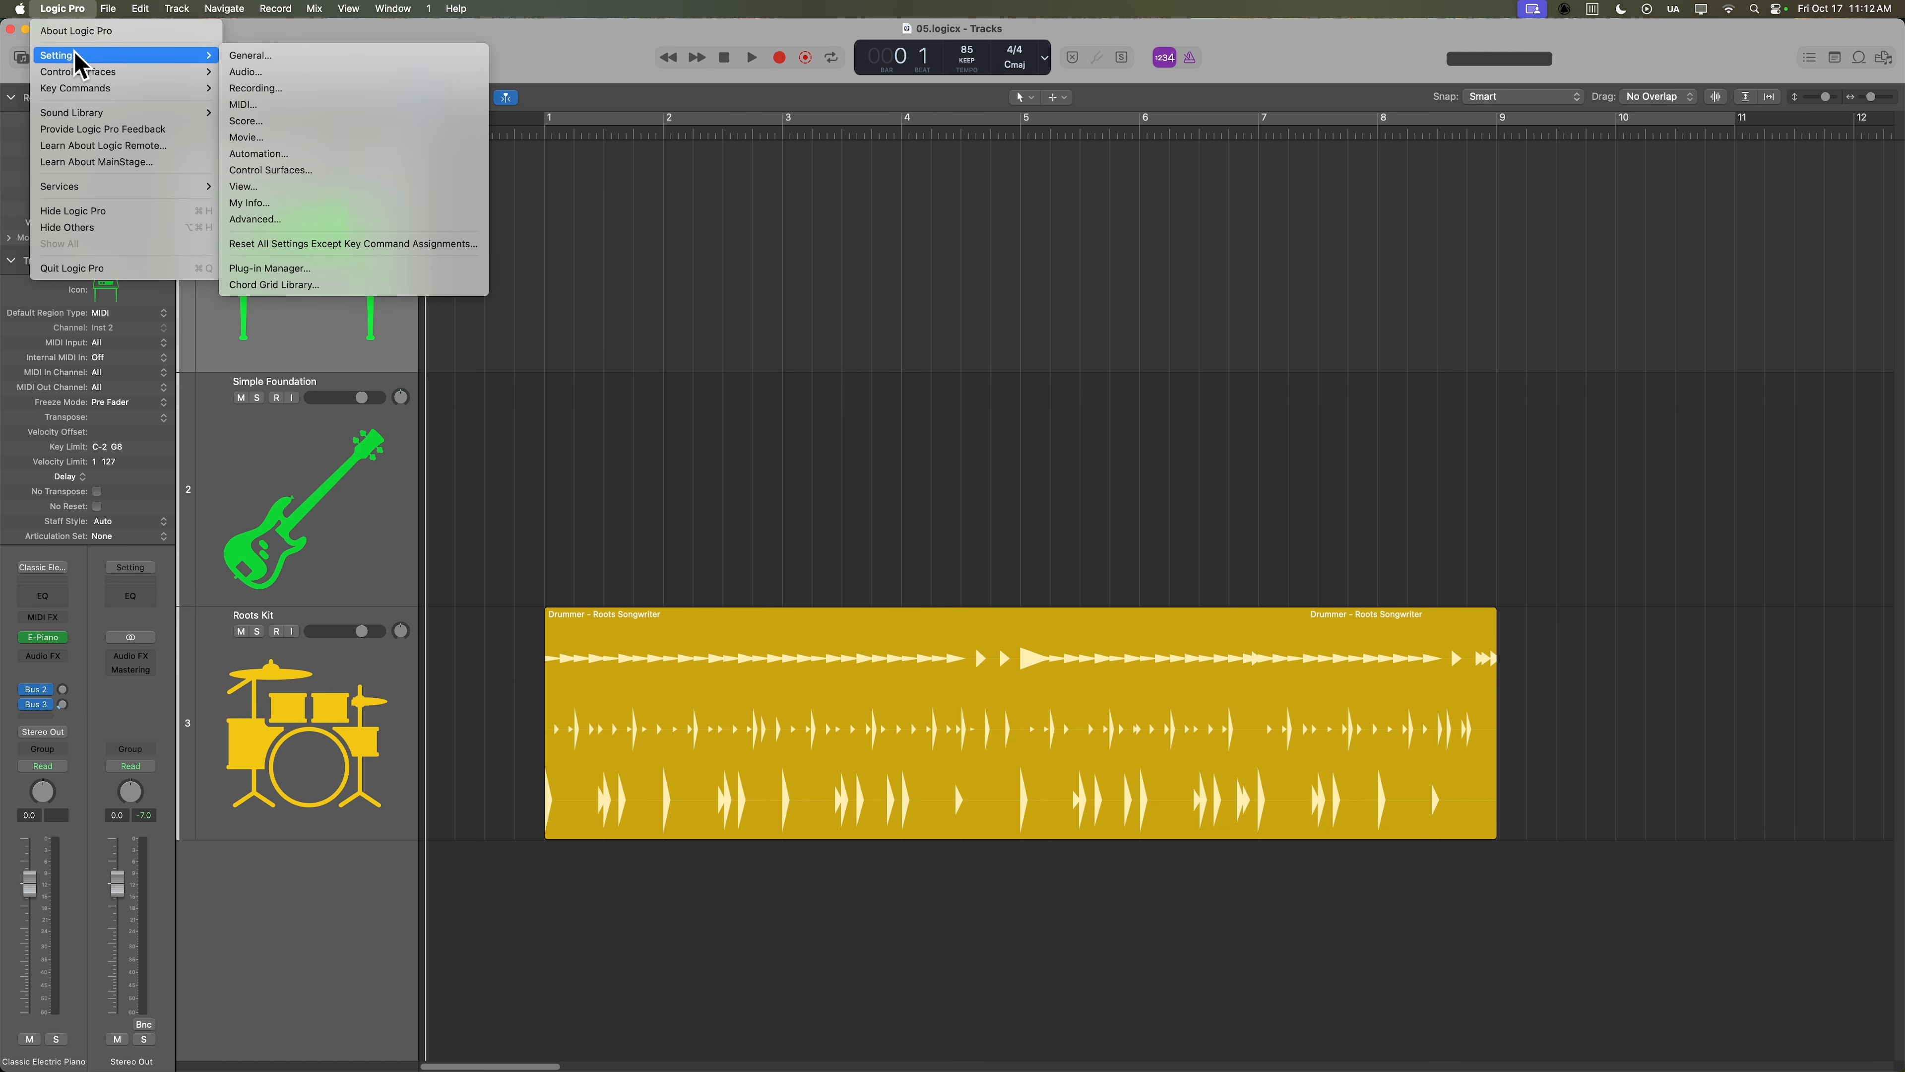
left_click(300, 87)
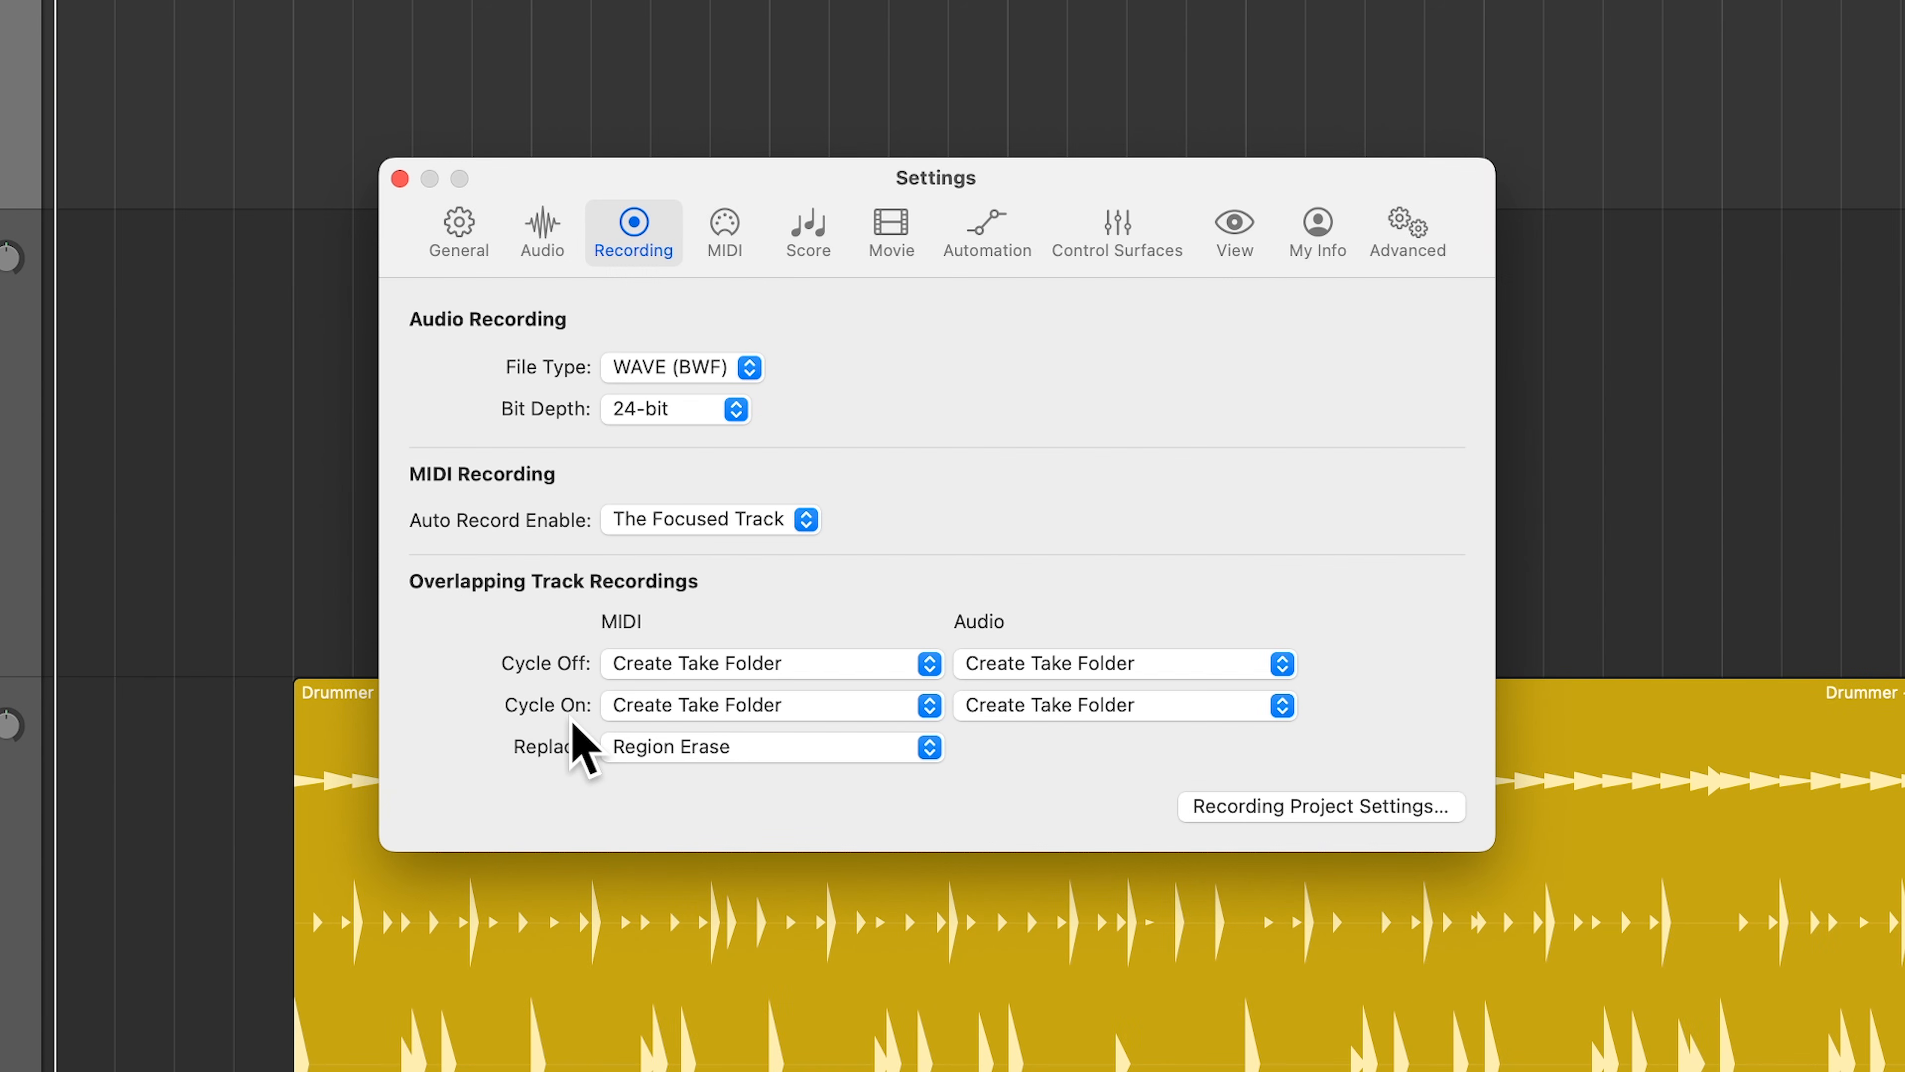
Set overlapping MIDI track recordings to Merge for both Cycle Off and Cycle On.
left_click(799, 662)
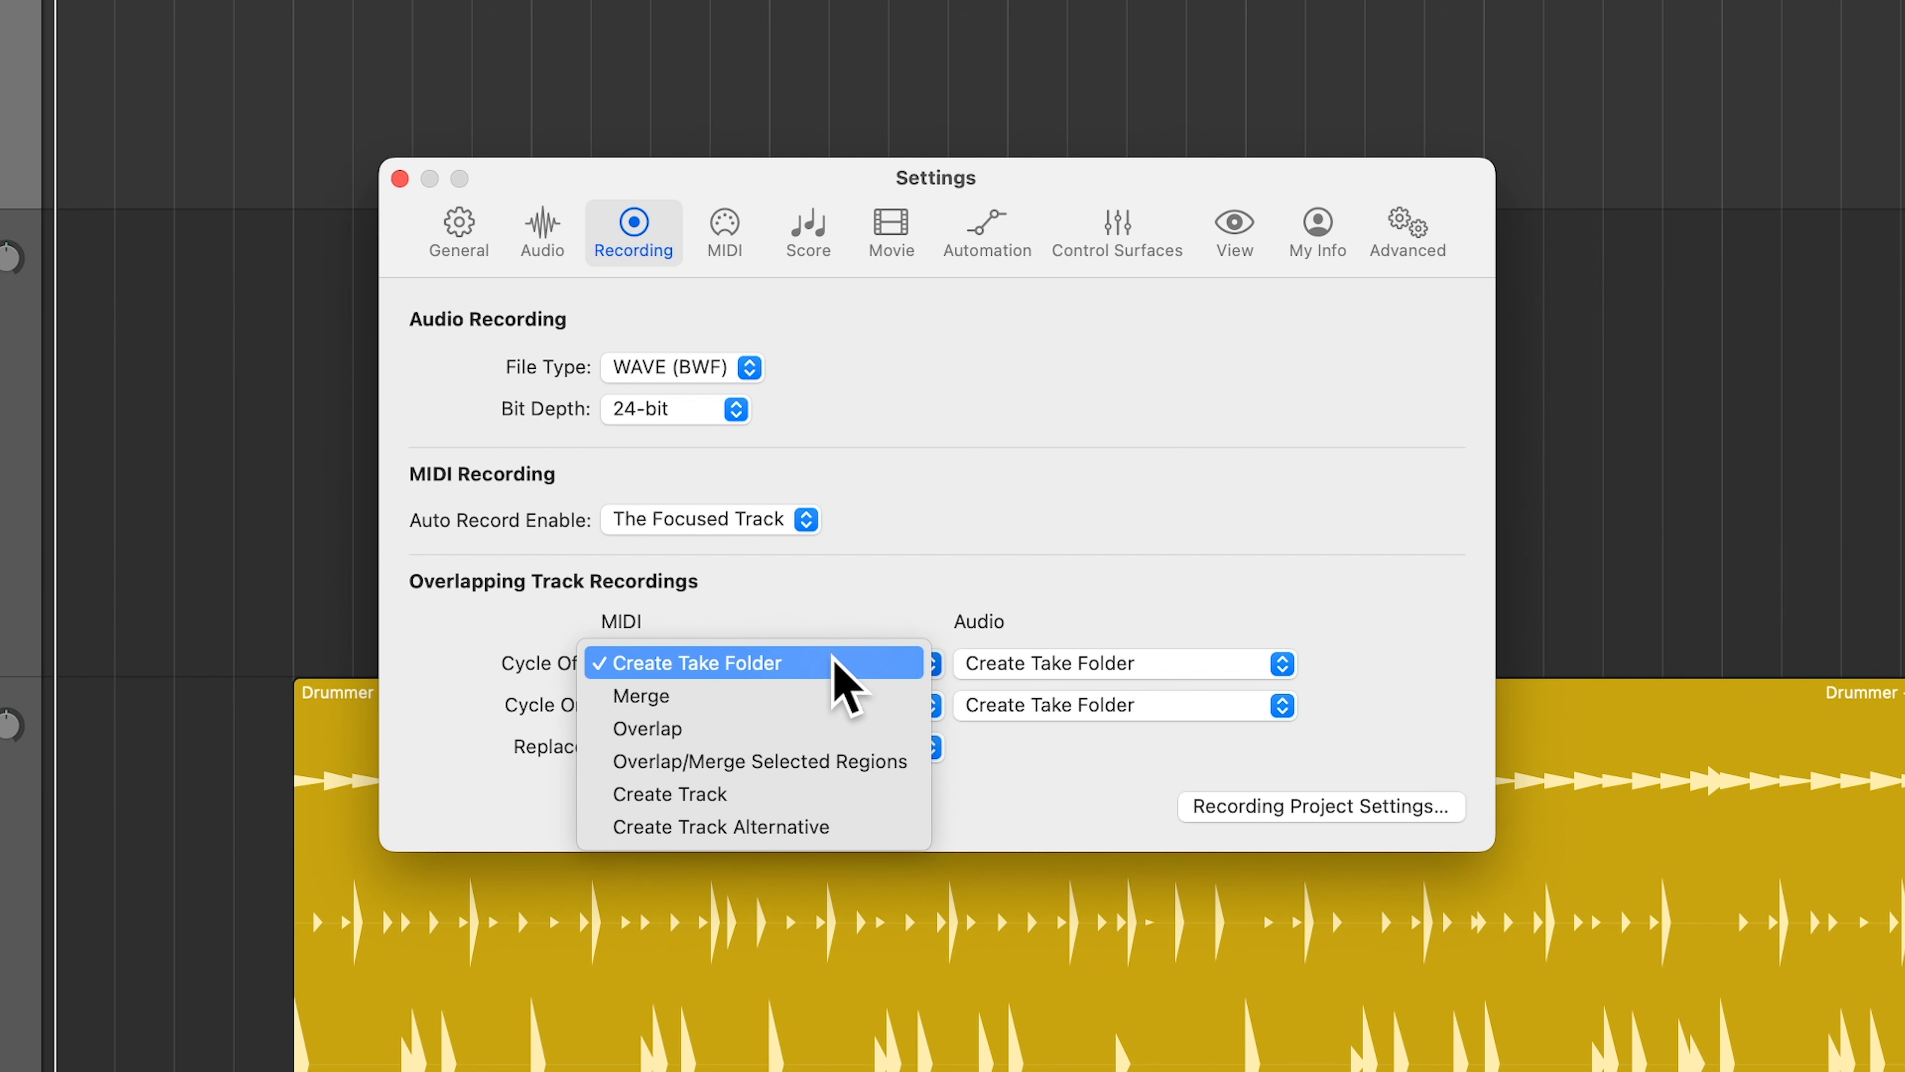
left_click(826, 696)
left_click(802, 706)
left_click(793, 729)
Set overlapping MIDI track recordings to Create Take Folder for both Cycle On and Cycle Off.
left_click(801, 706)
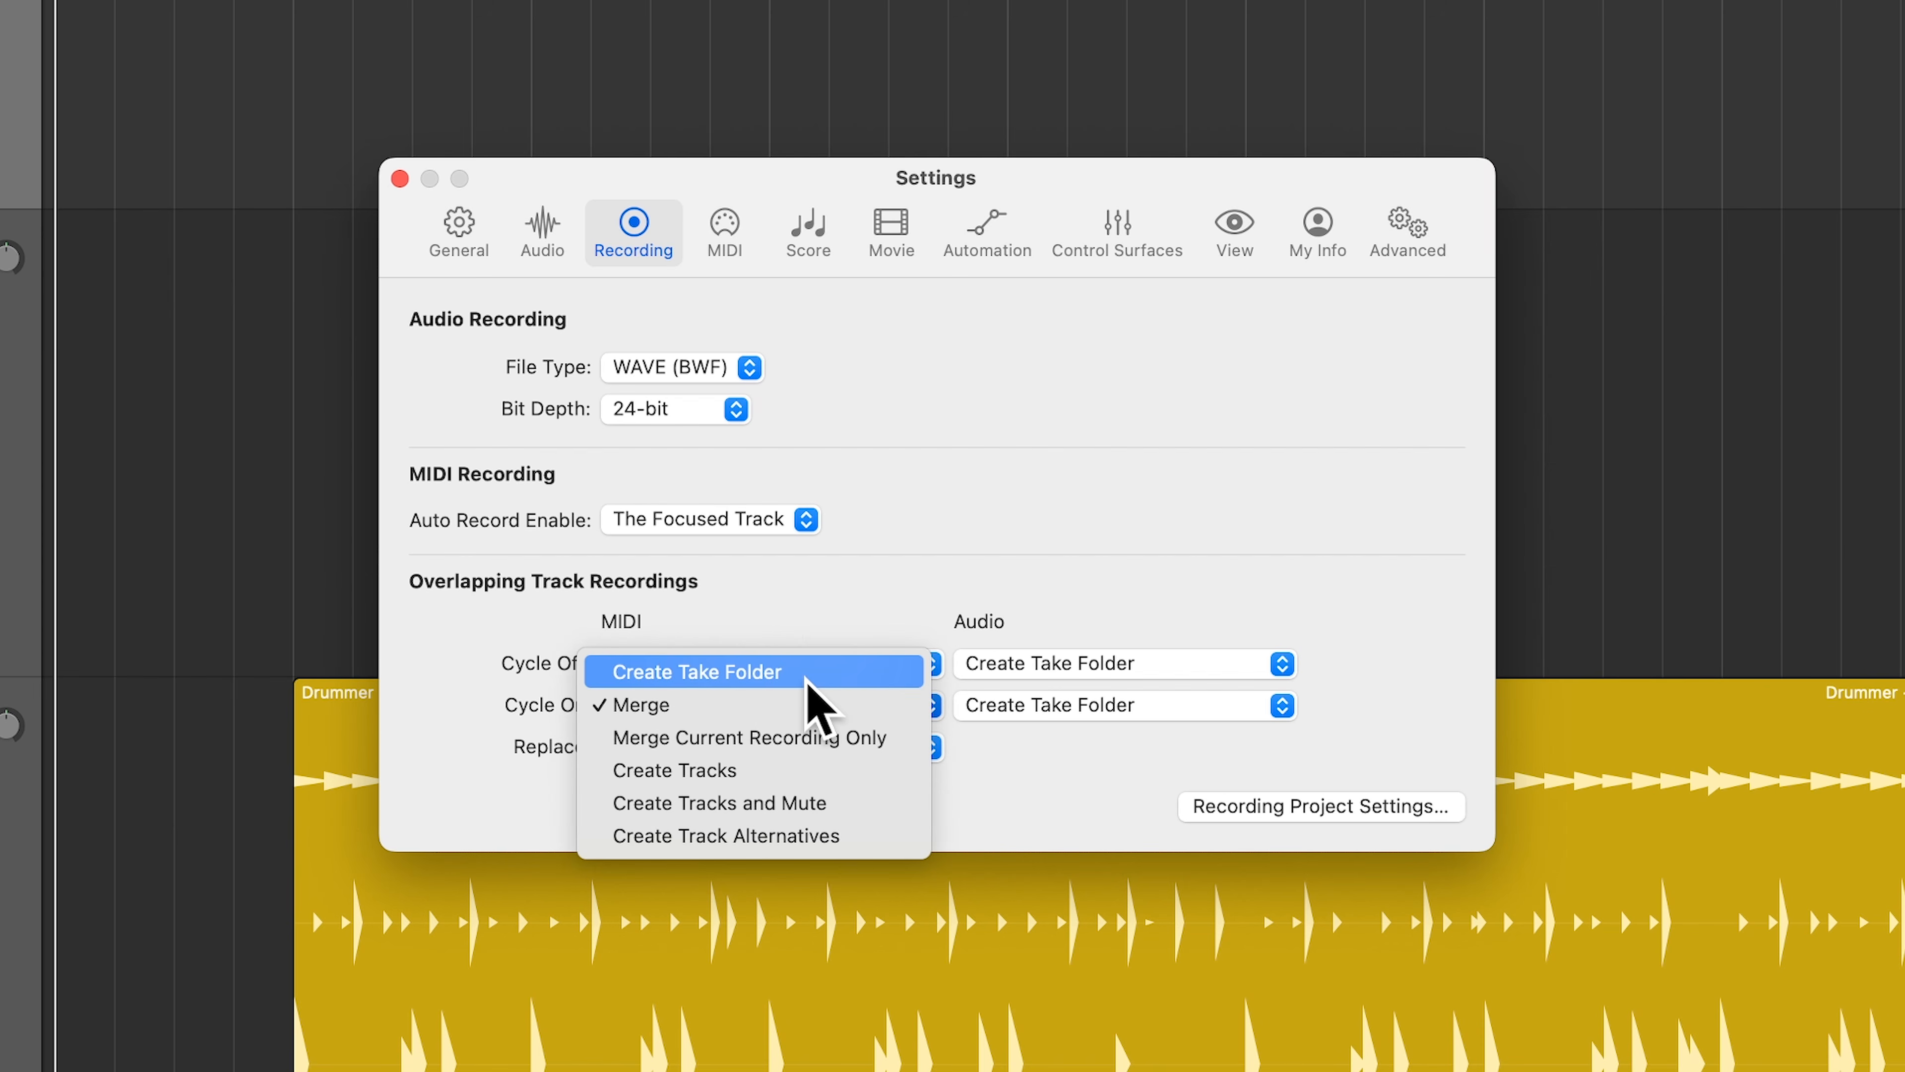
left_click(808, 675)
left_click(777, 665)
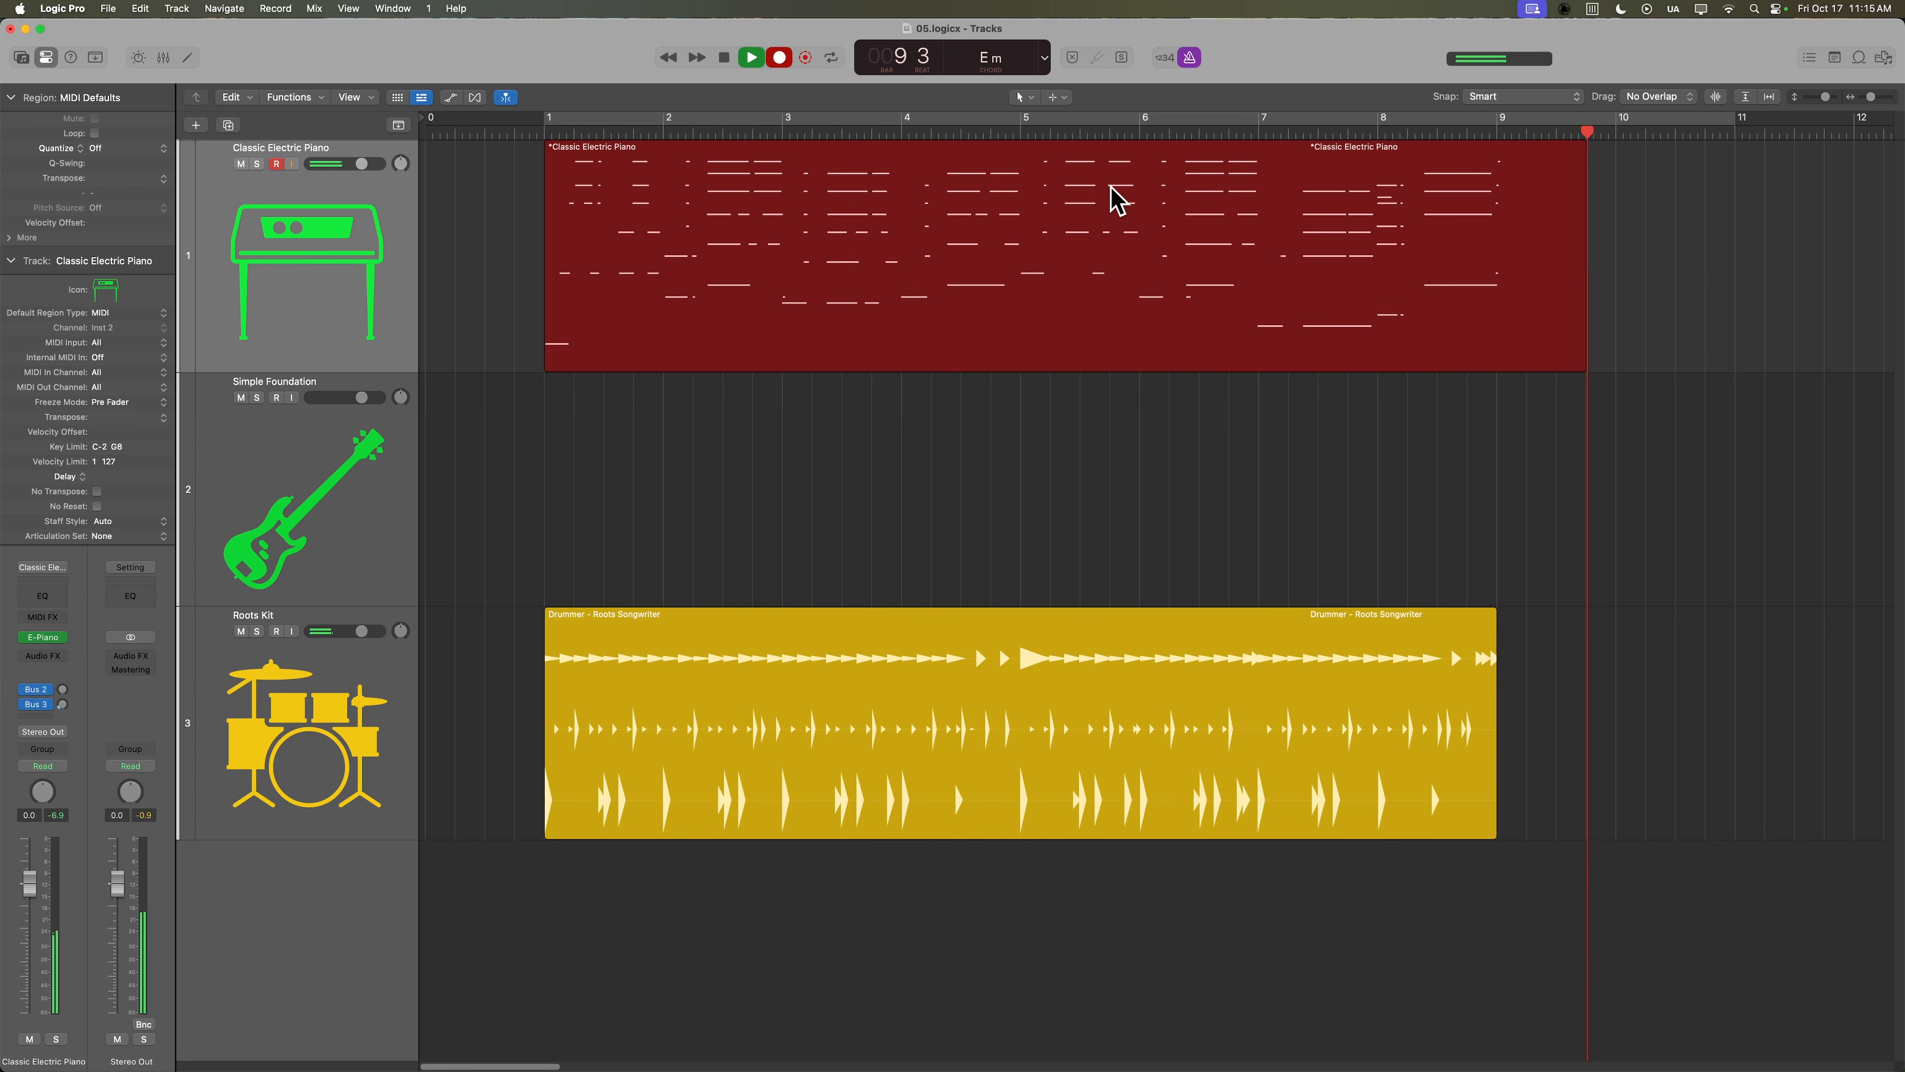
Finish the first Classic Electric Piano recording around bar 10 and extend the Roots Kit drummer region slightly past bar 9.
key("space")
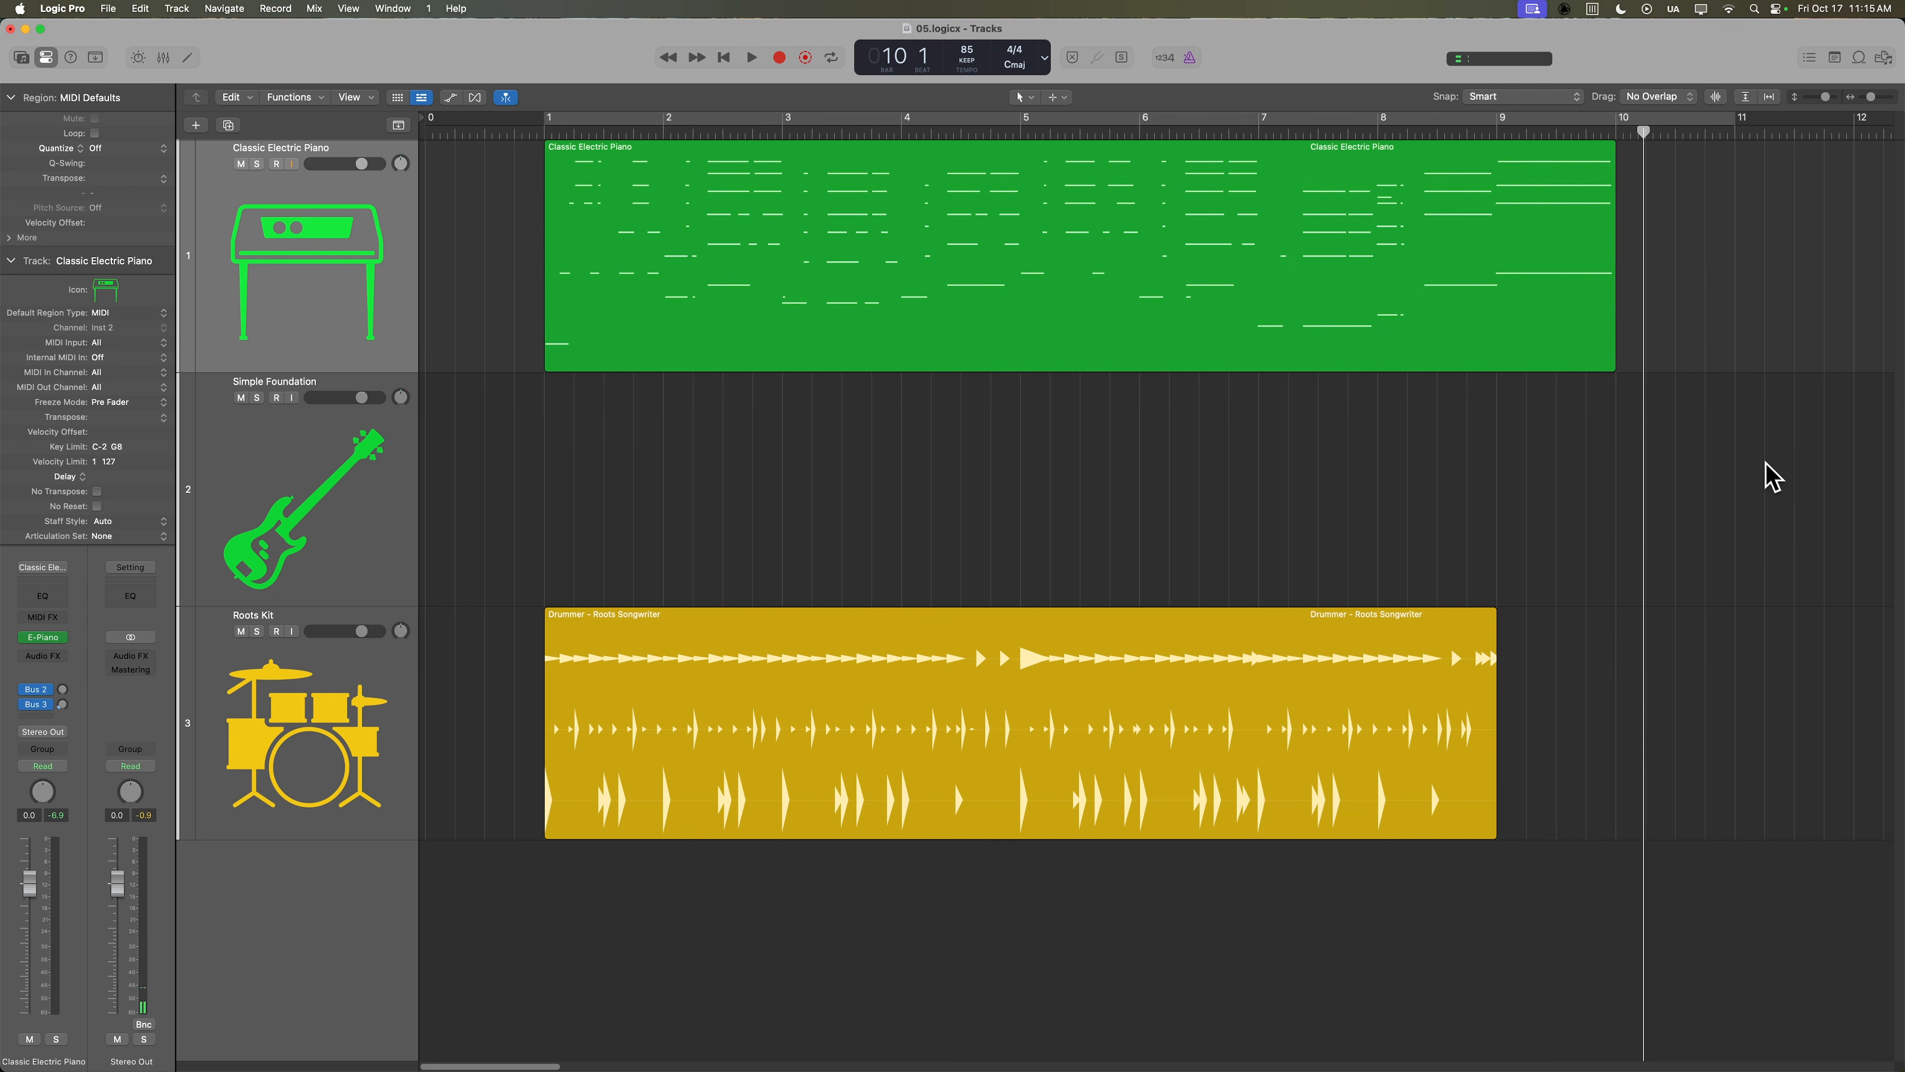
left_click_drag(1497, 830, 1504, 830)
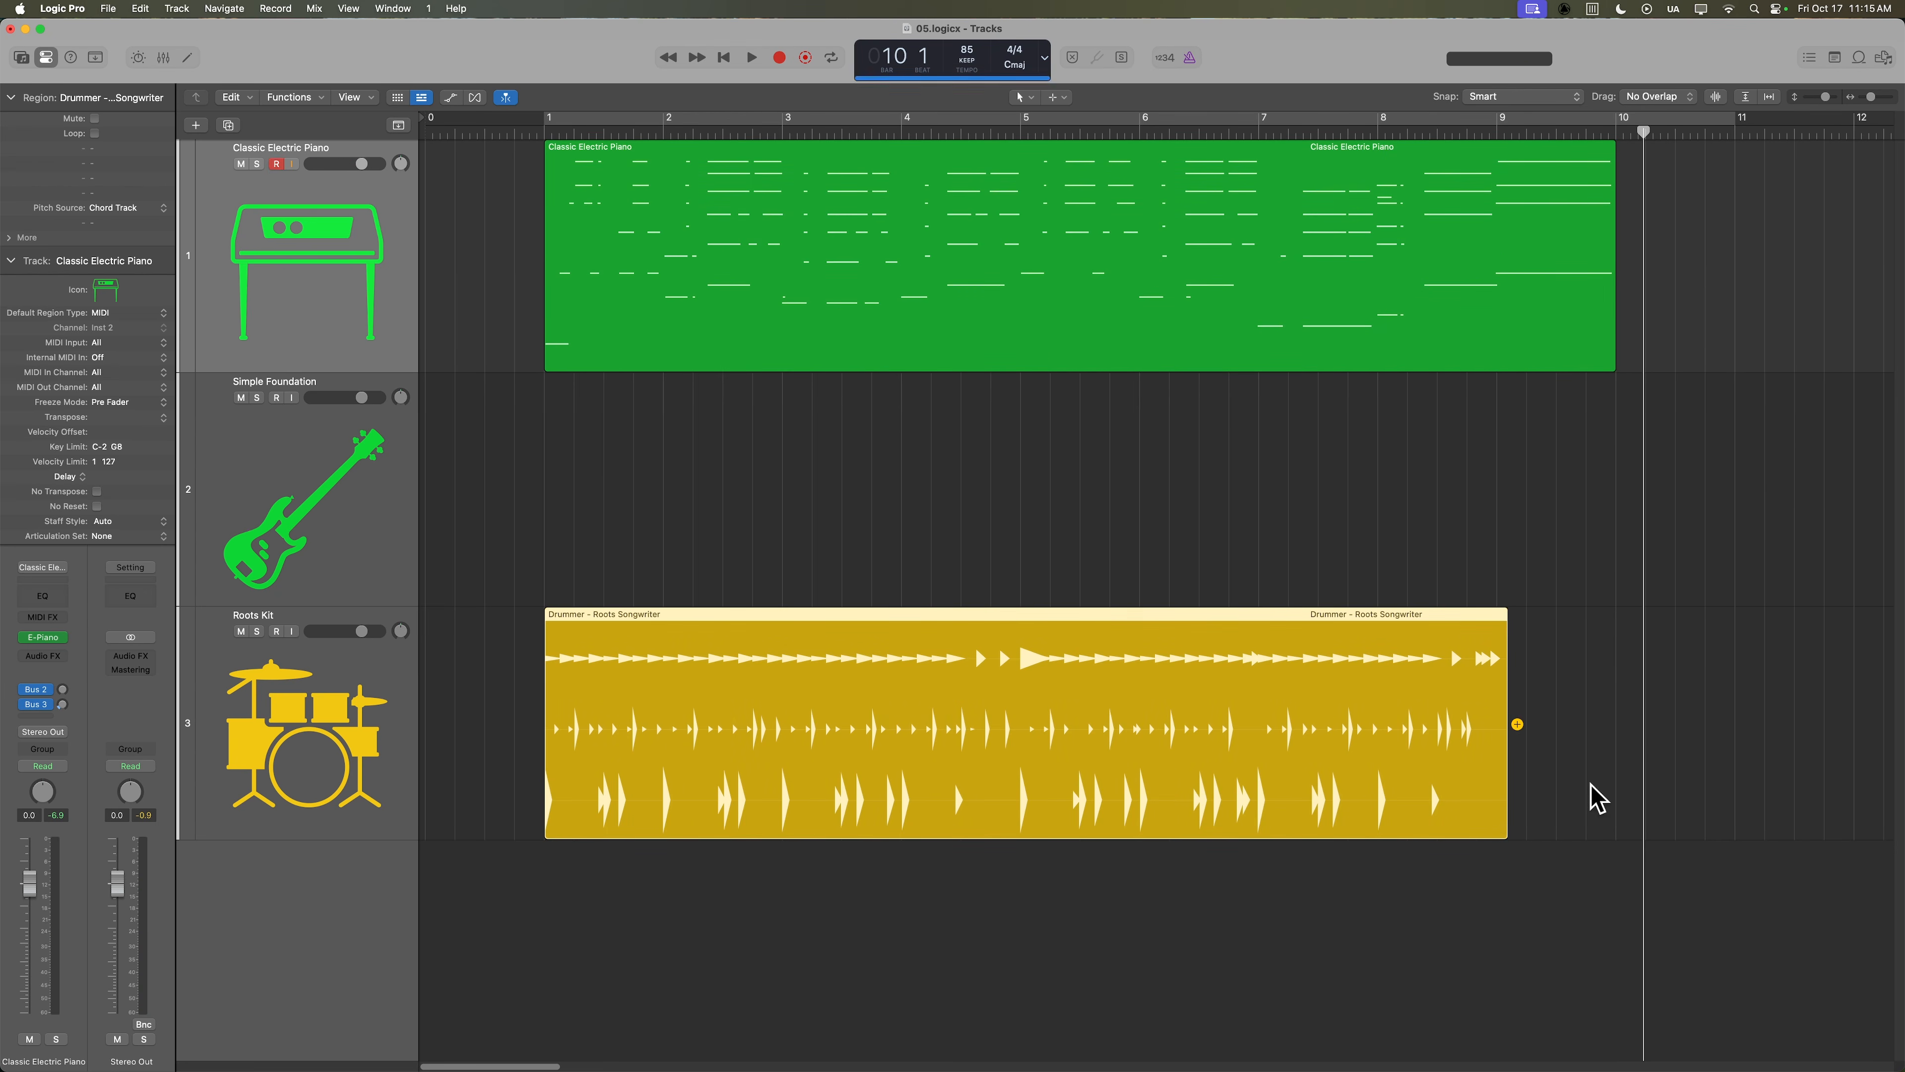
left_click(1596, 794)
Play the ending from about bar 8 beat 4, then return the playhead to the project start.
left_click(1467, 134)
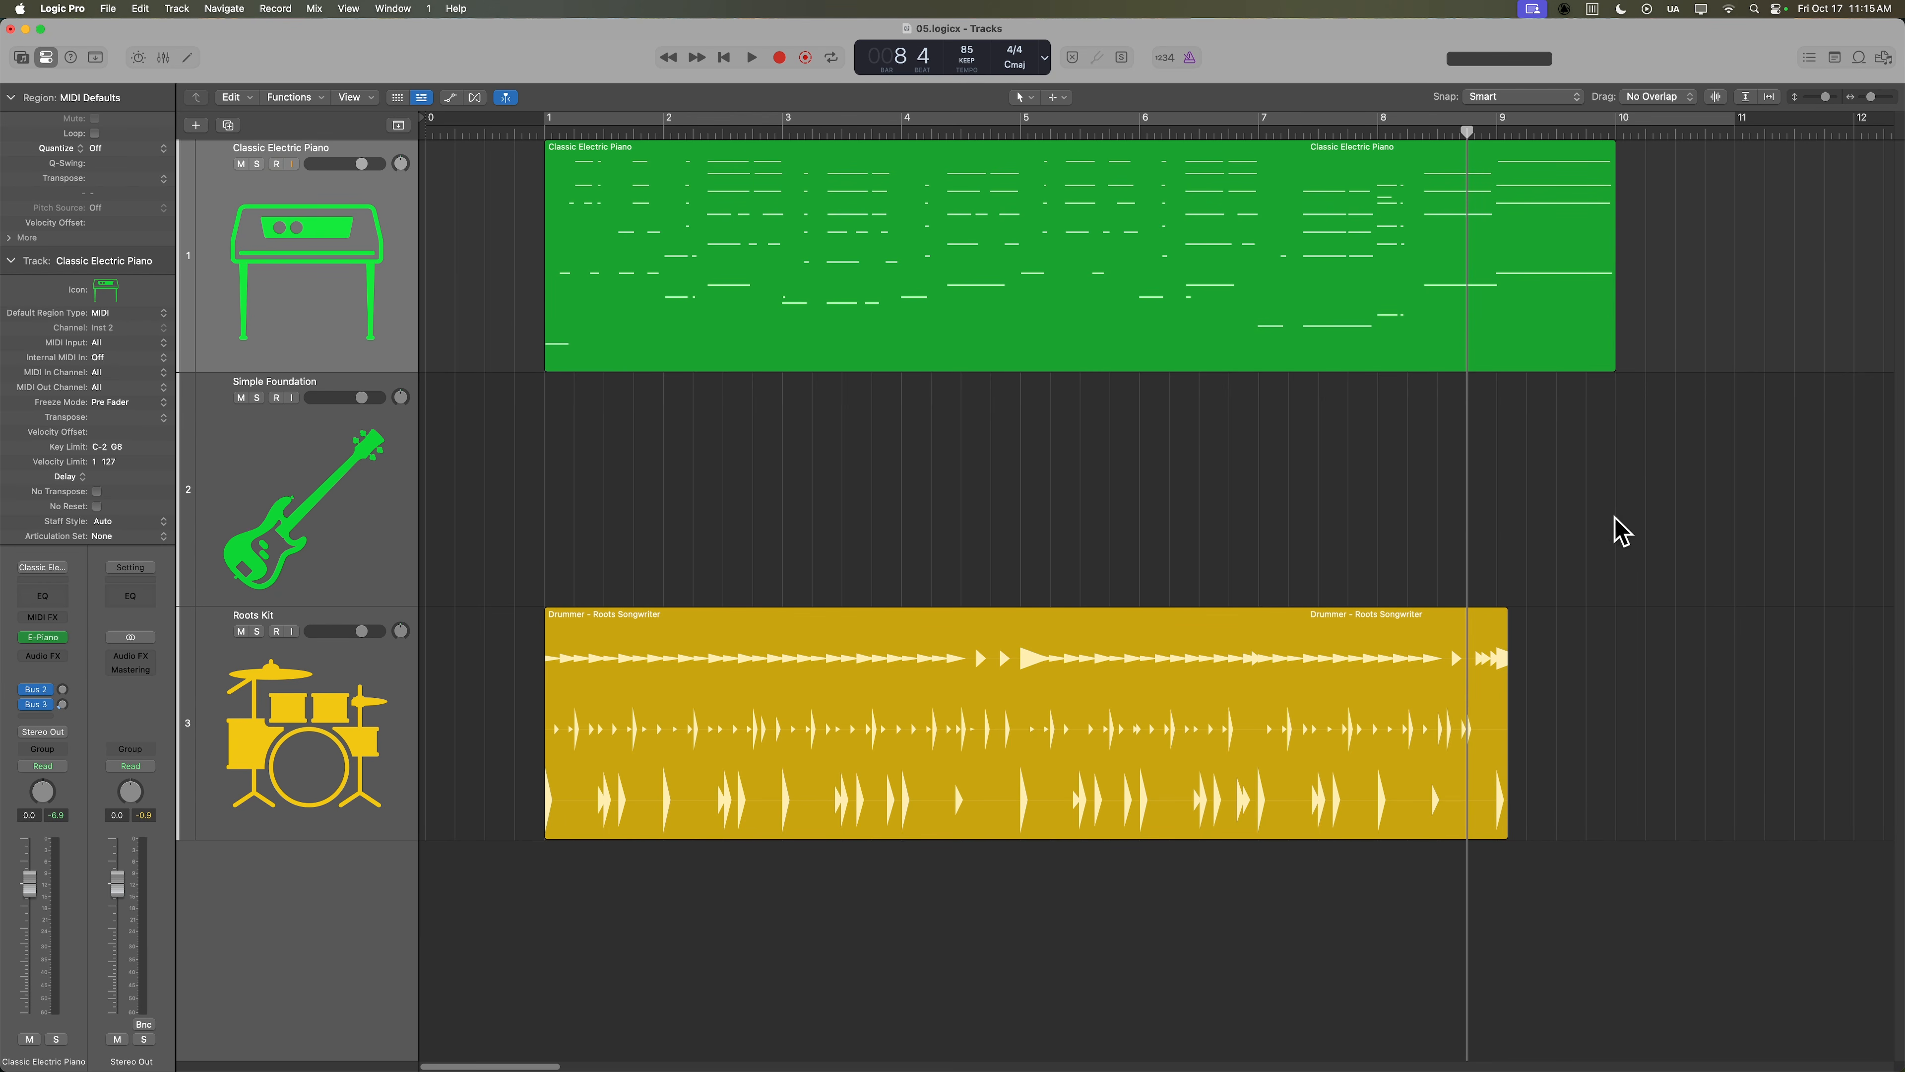
key("space")
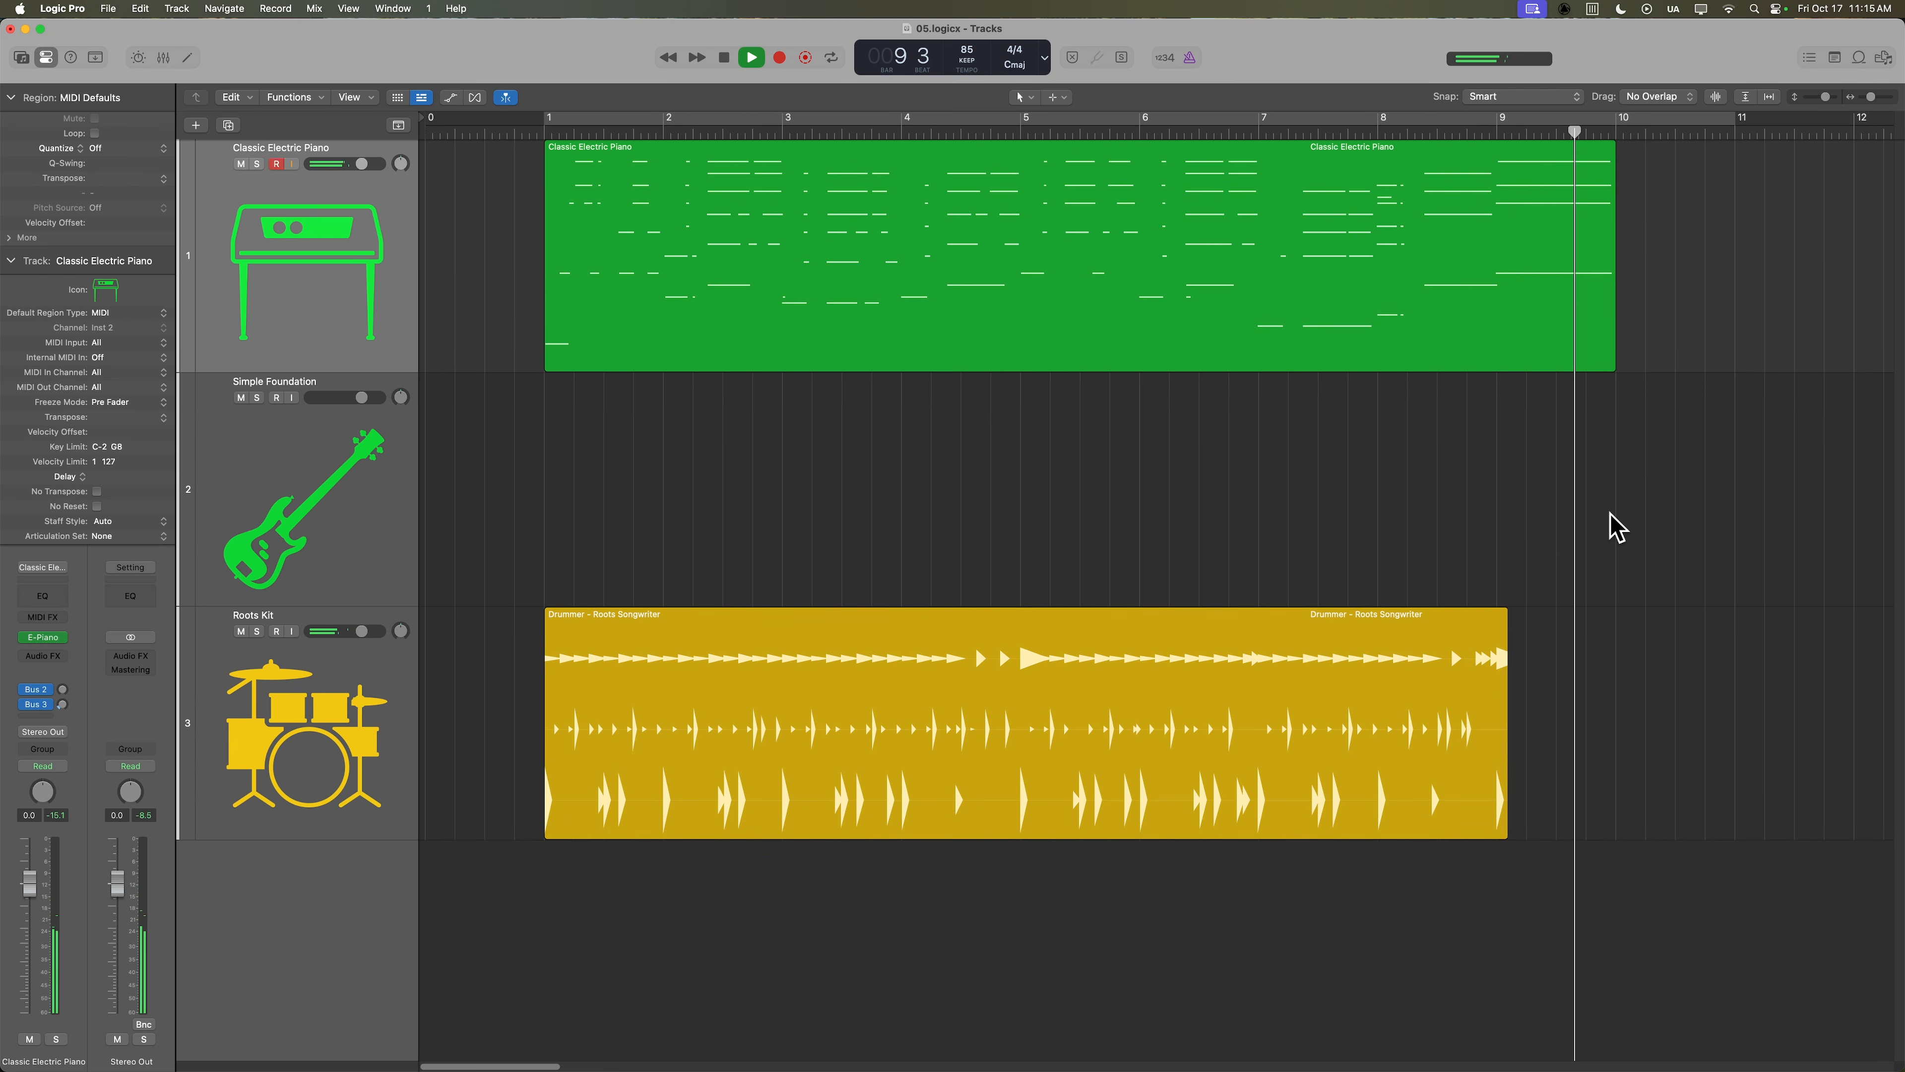
key("space")
key("Return")
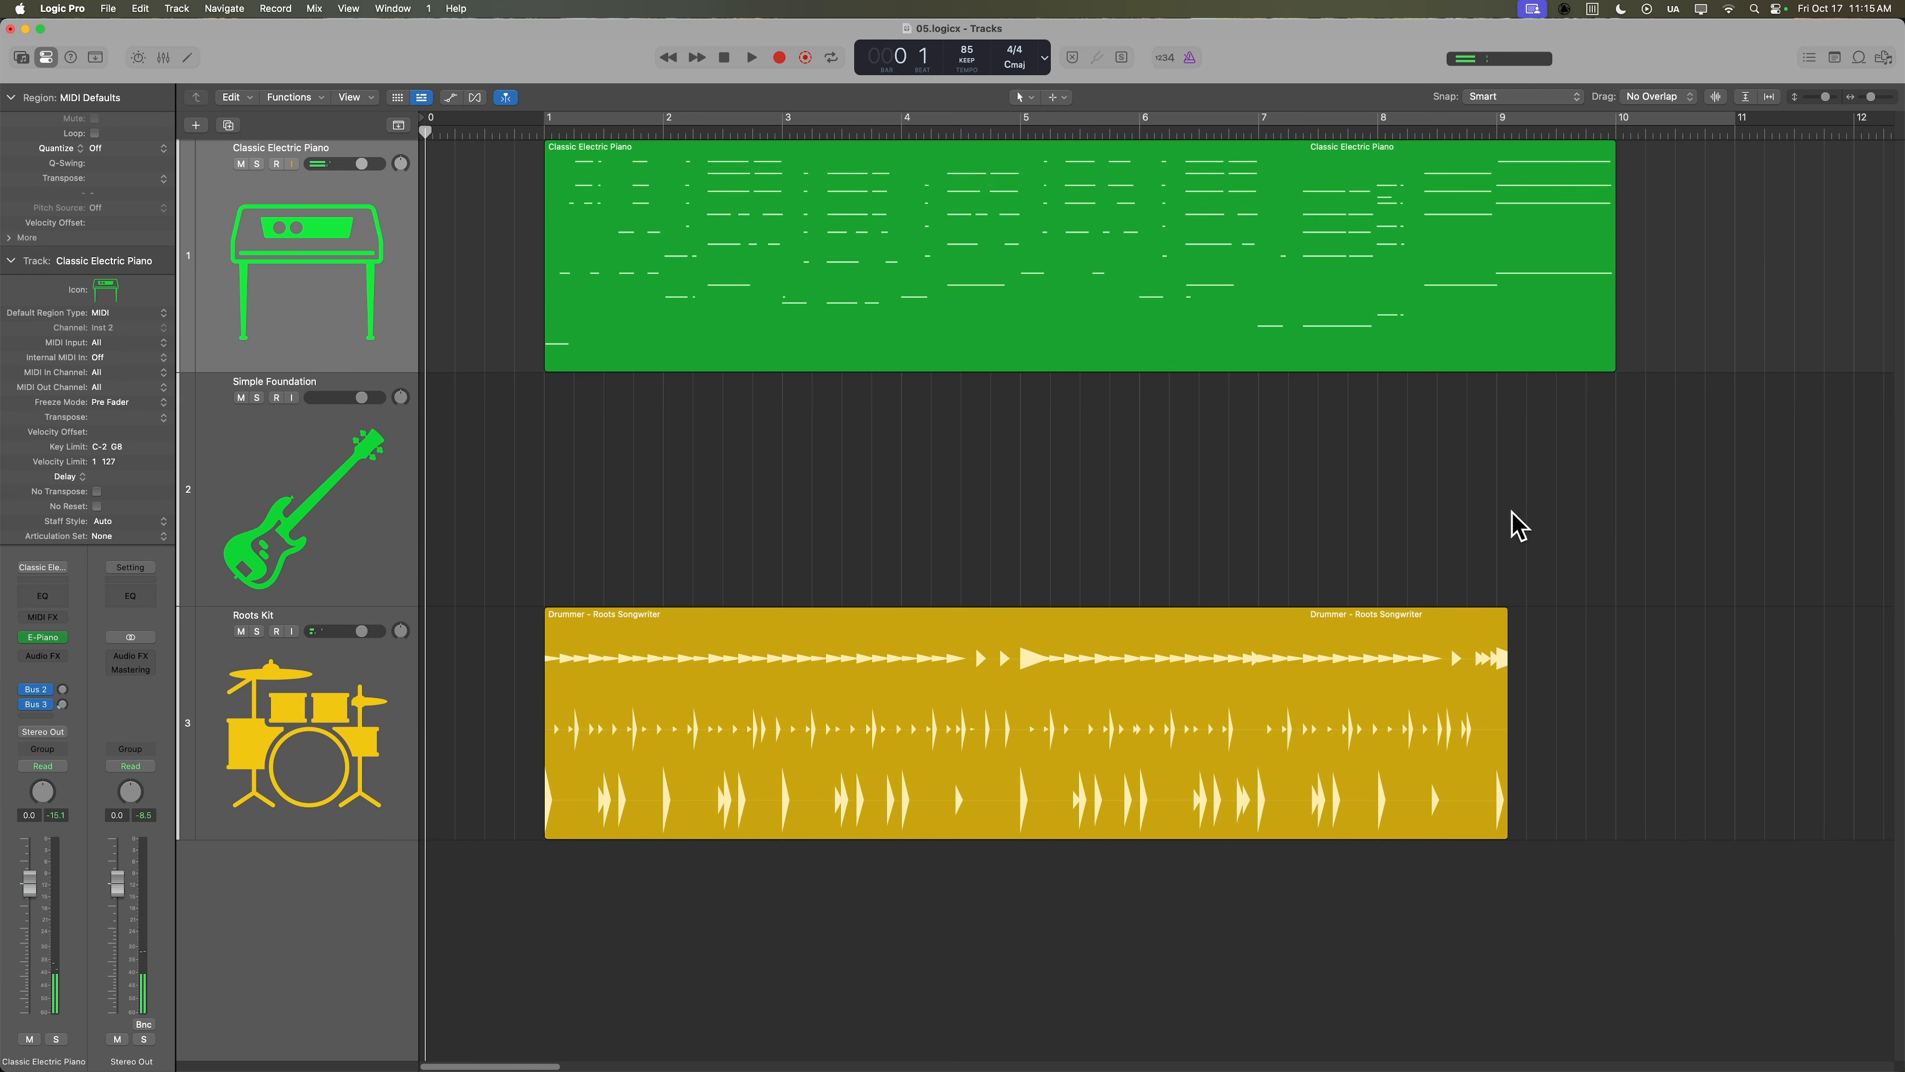
Record a second take over the Classic Electric Piano region from the project start to about bar 10.
left_click(1019, 283)
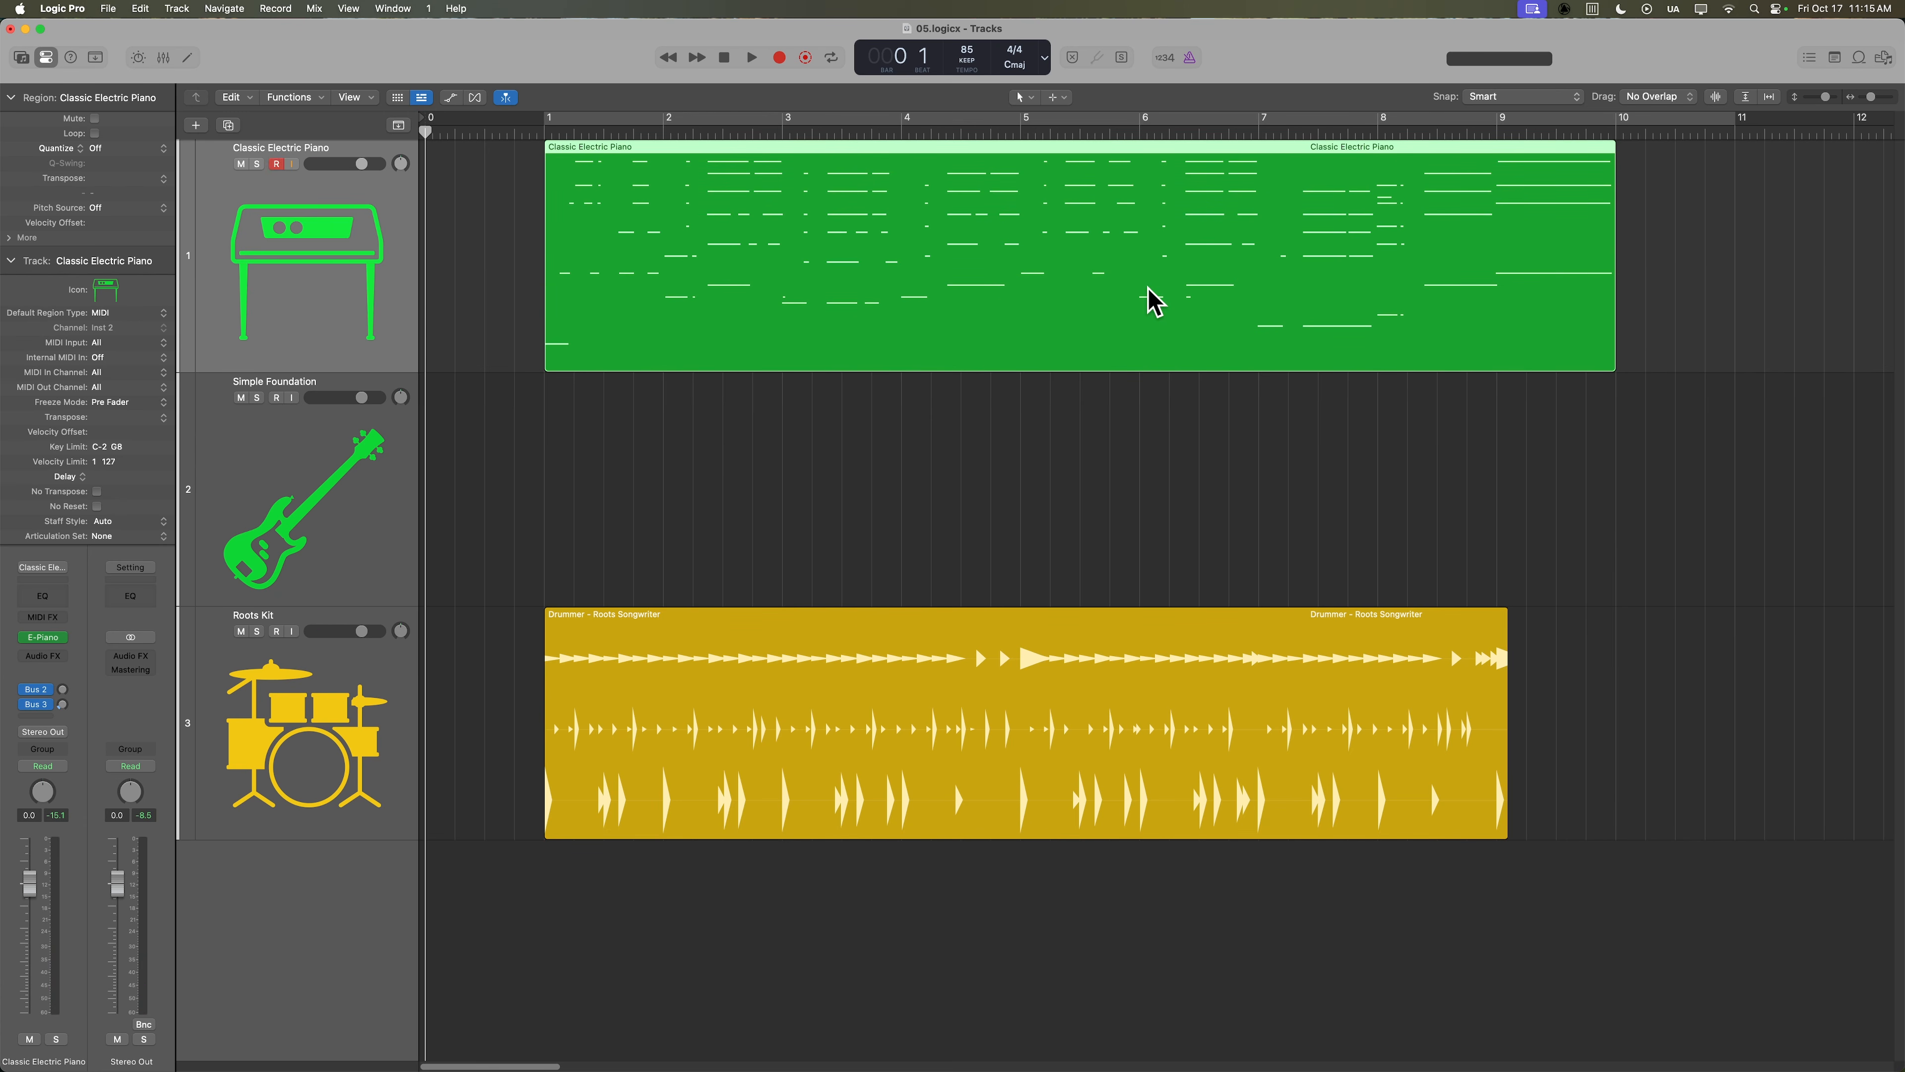
left_click(904, 455)
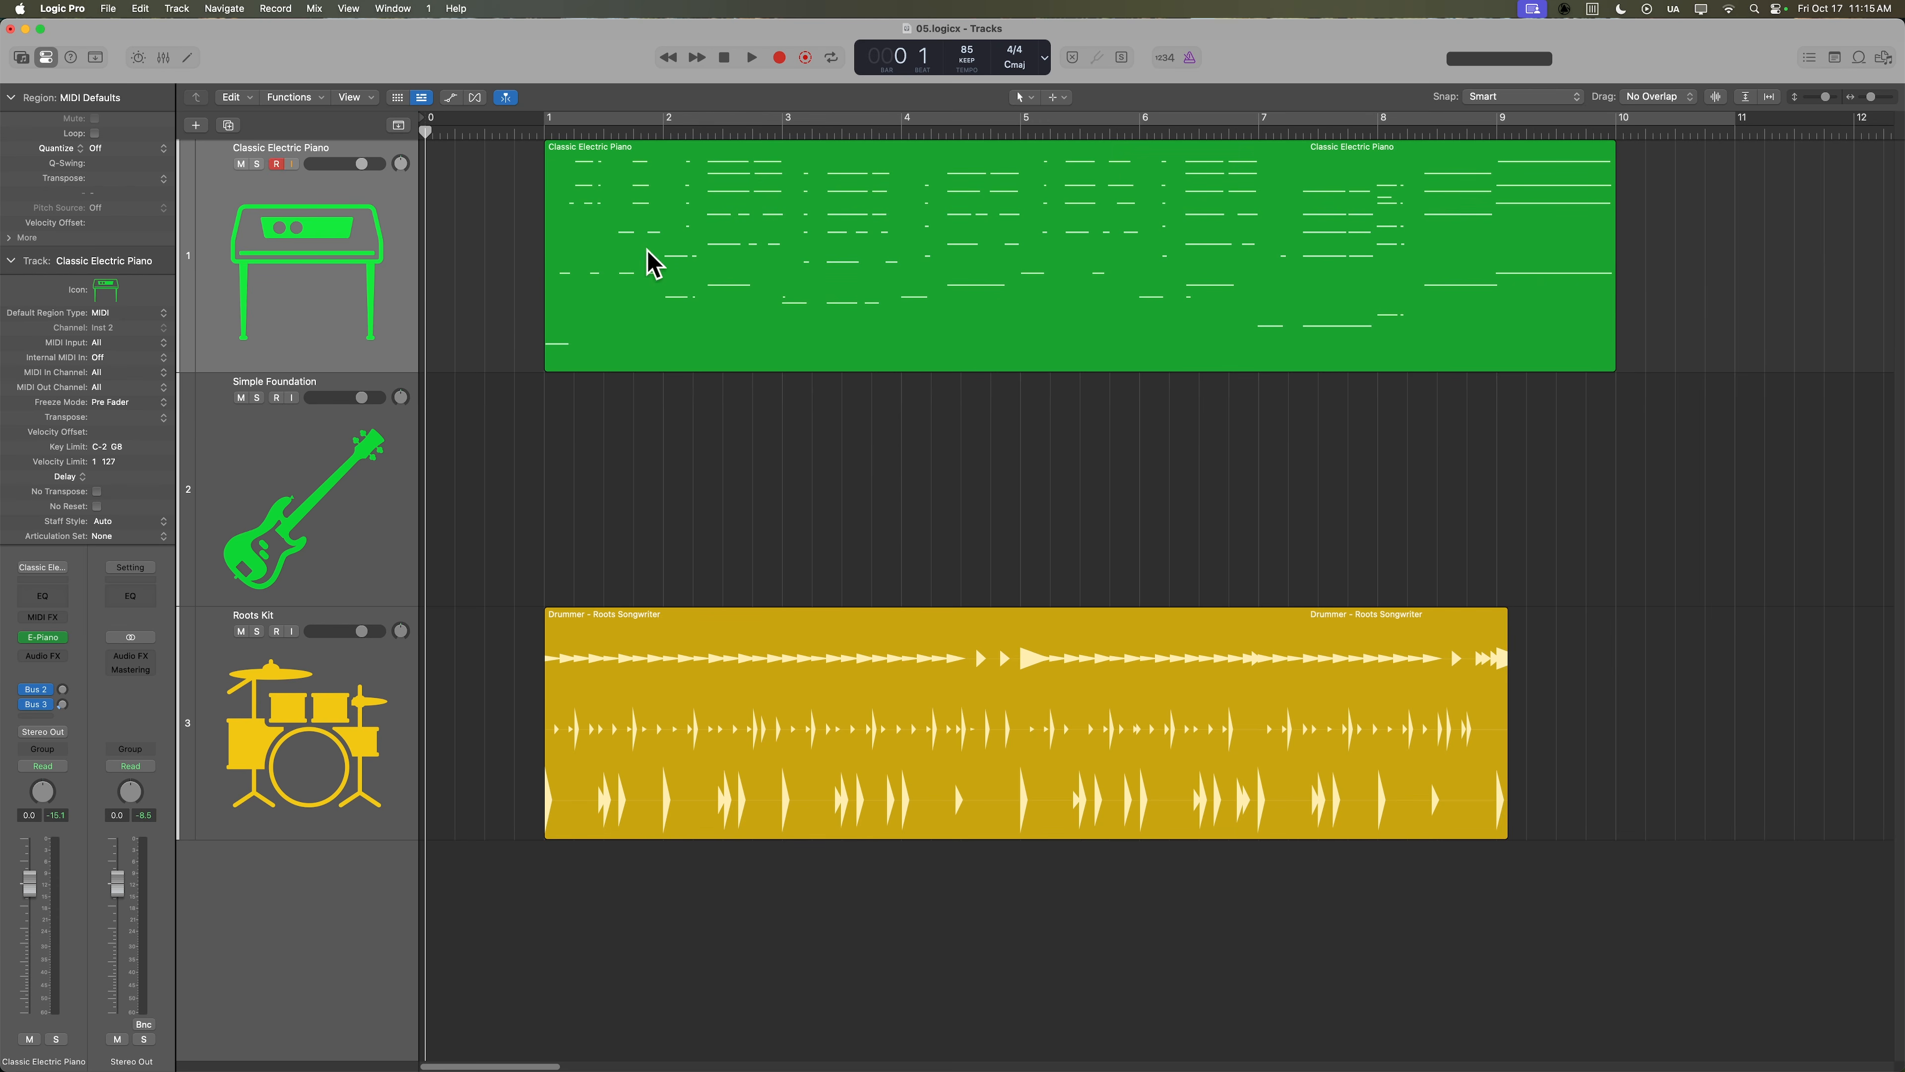
key("r")
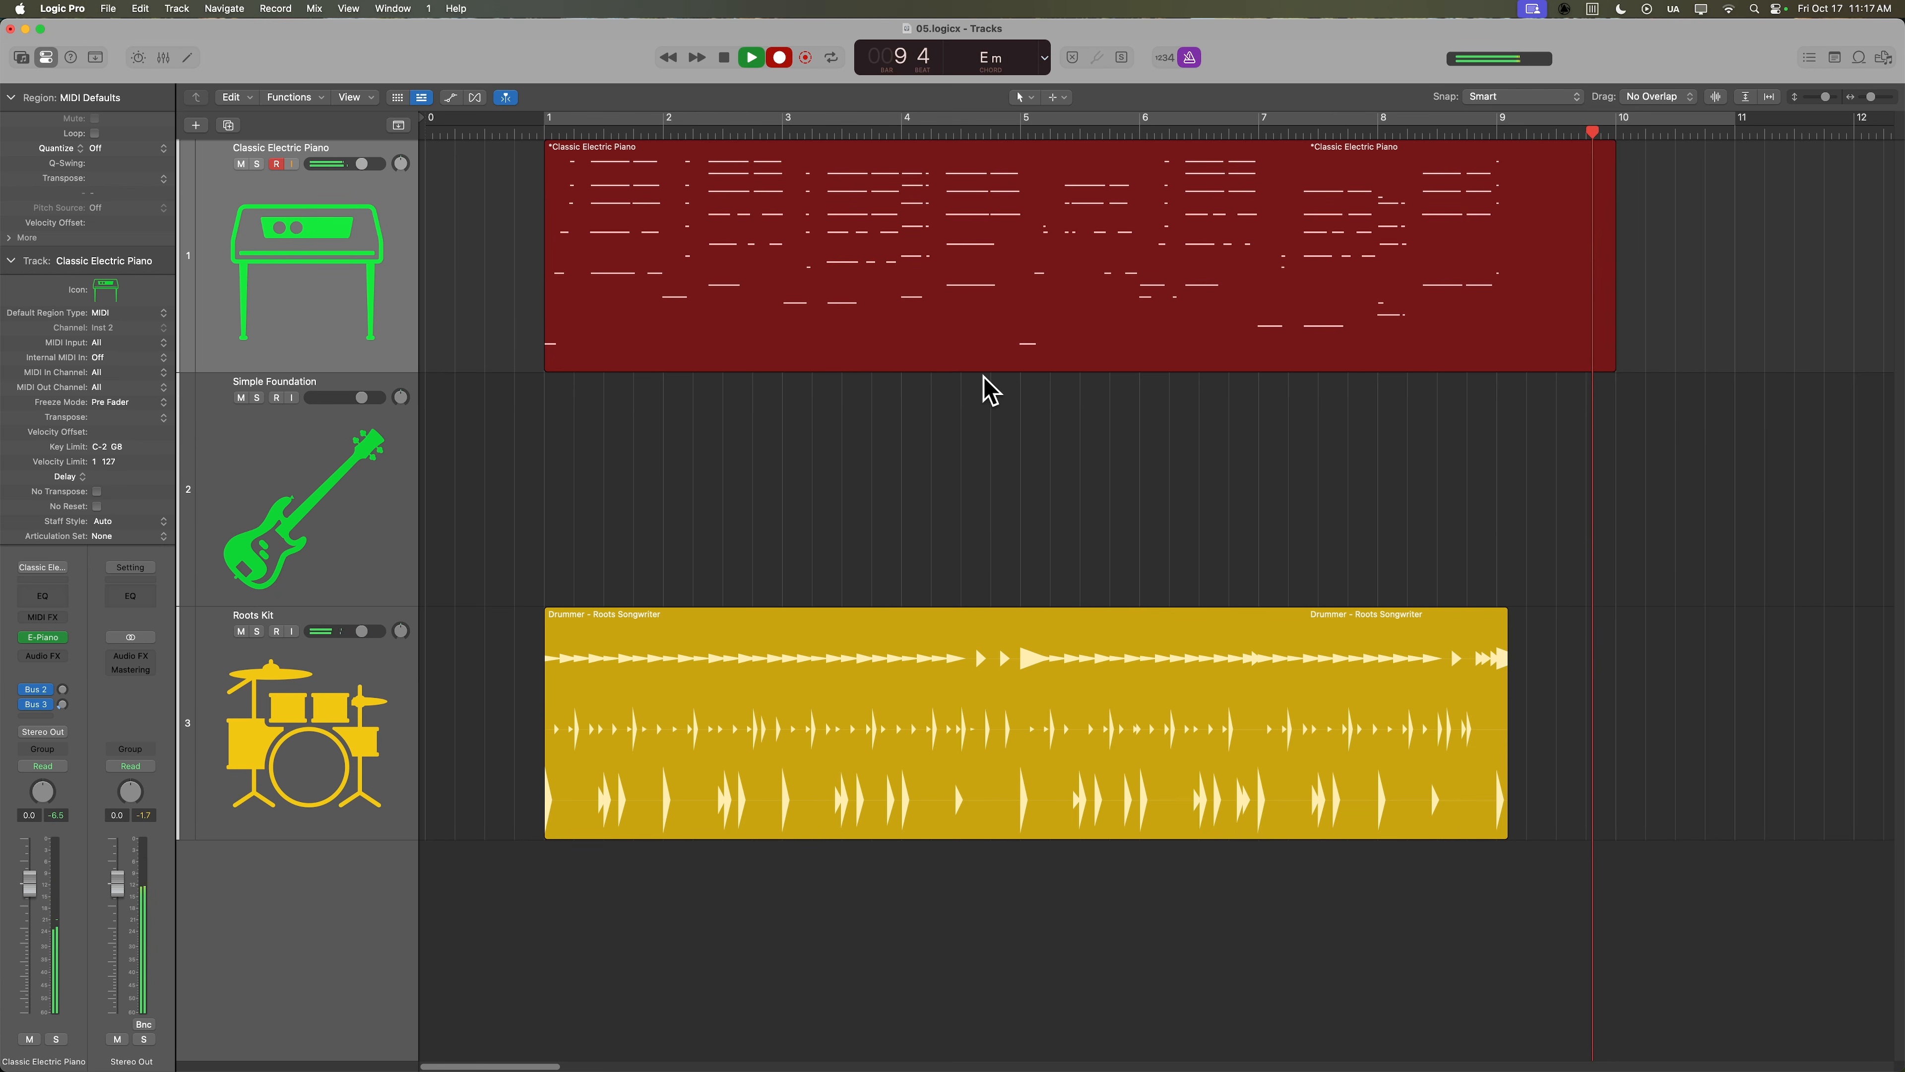
key("space")
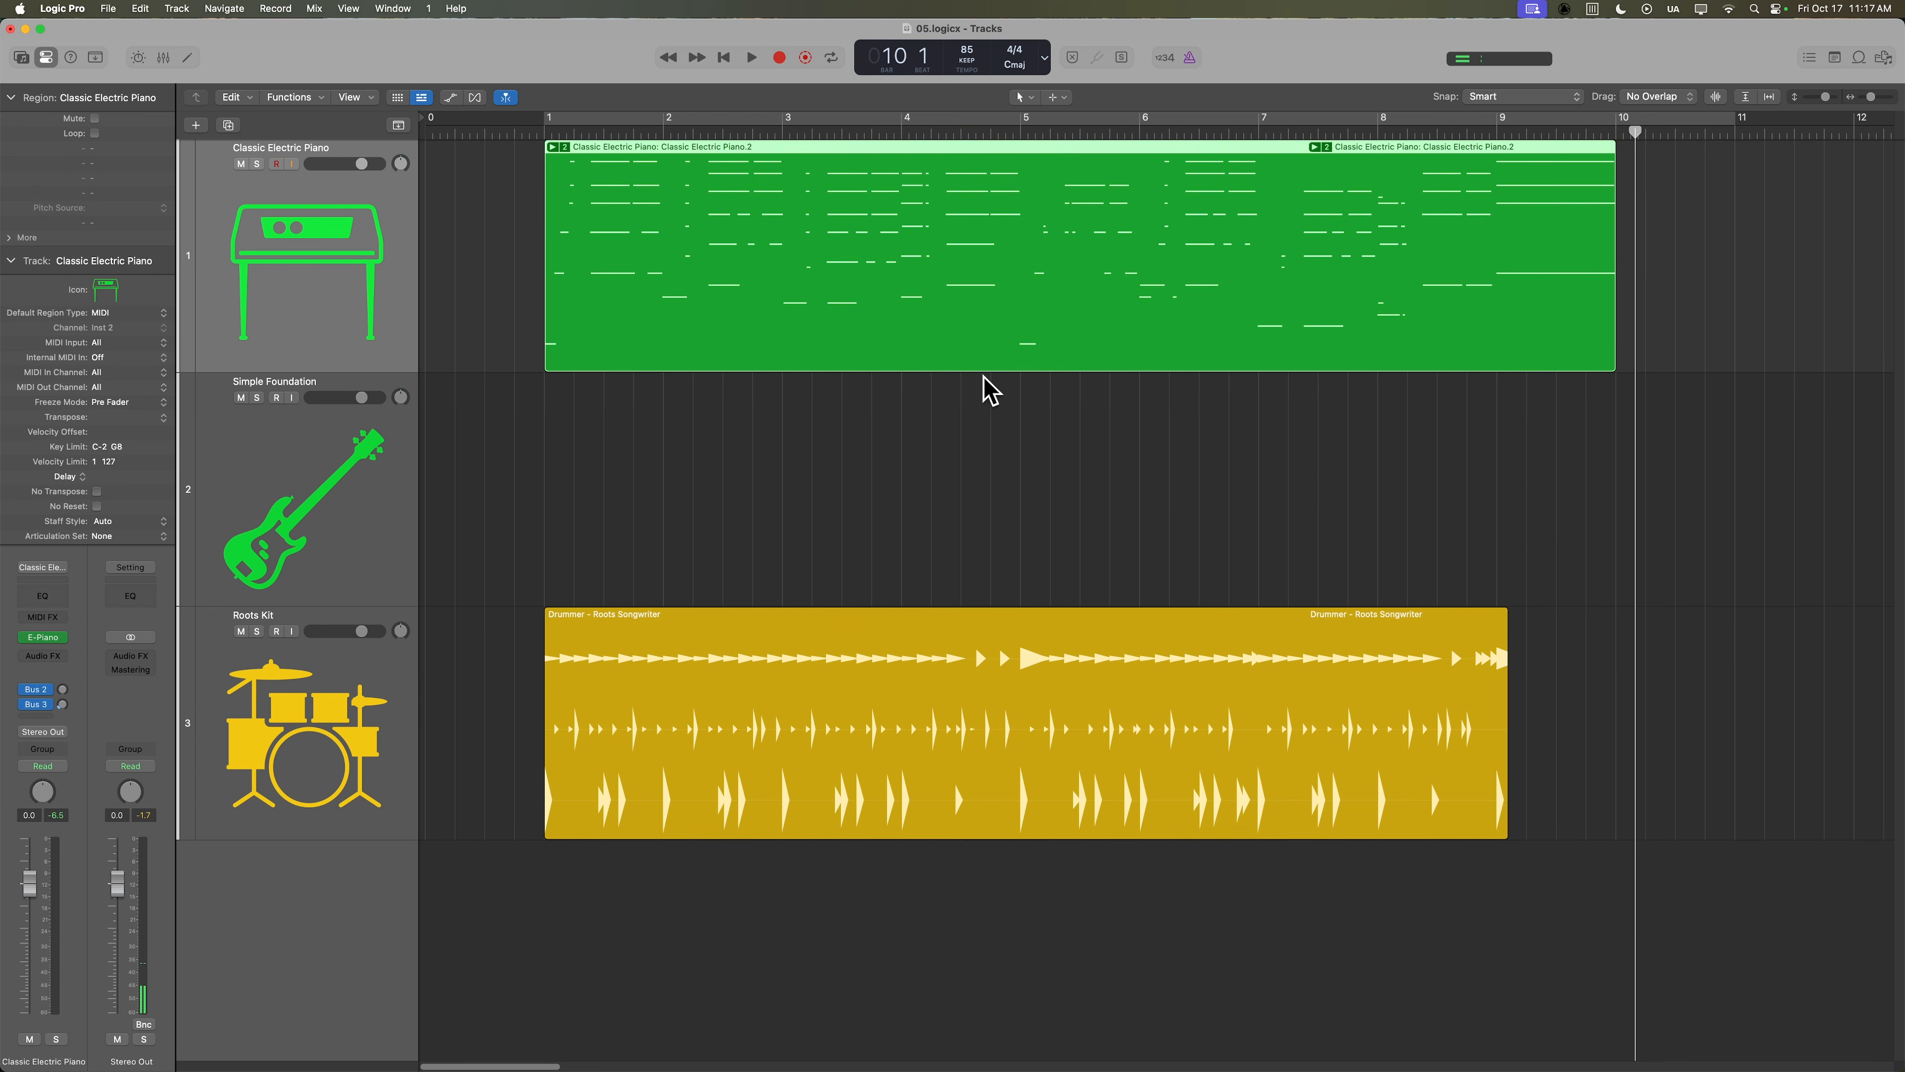
Record a third Classic Electric Piano take from the project start to just past bar 10.
key("Return")
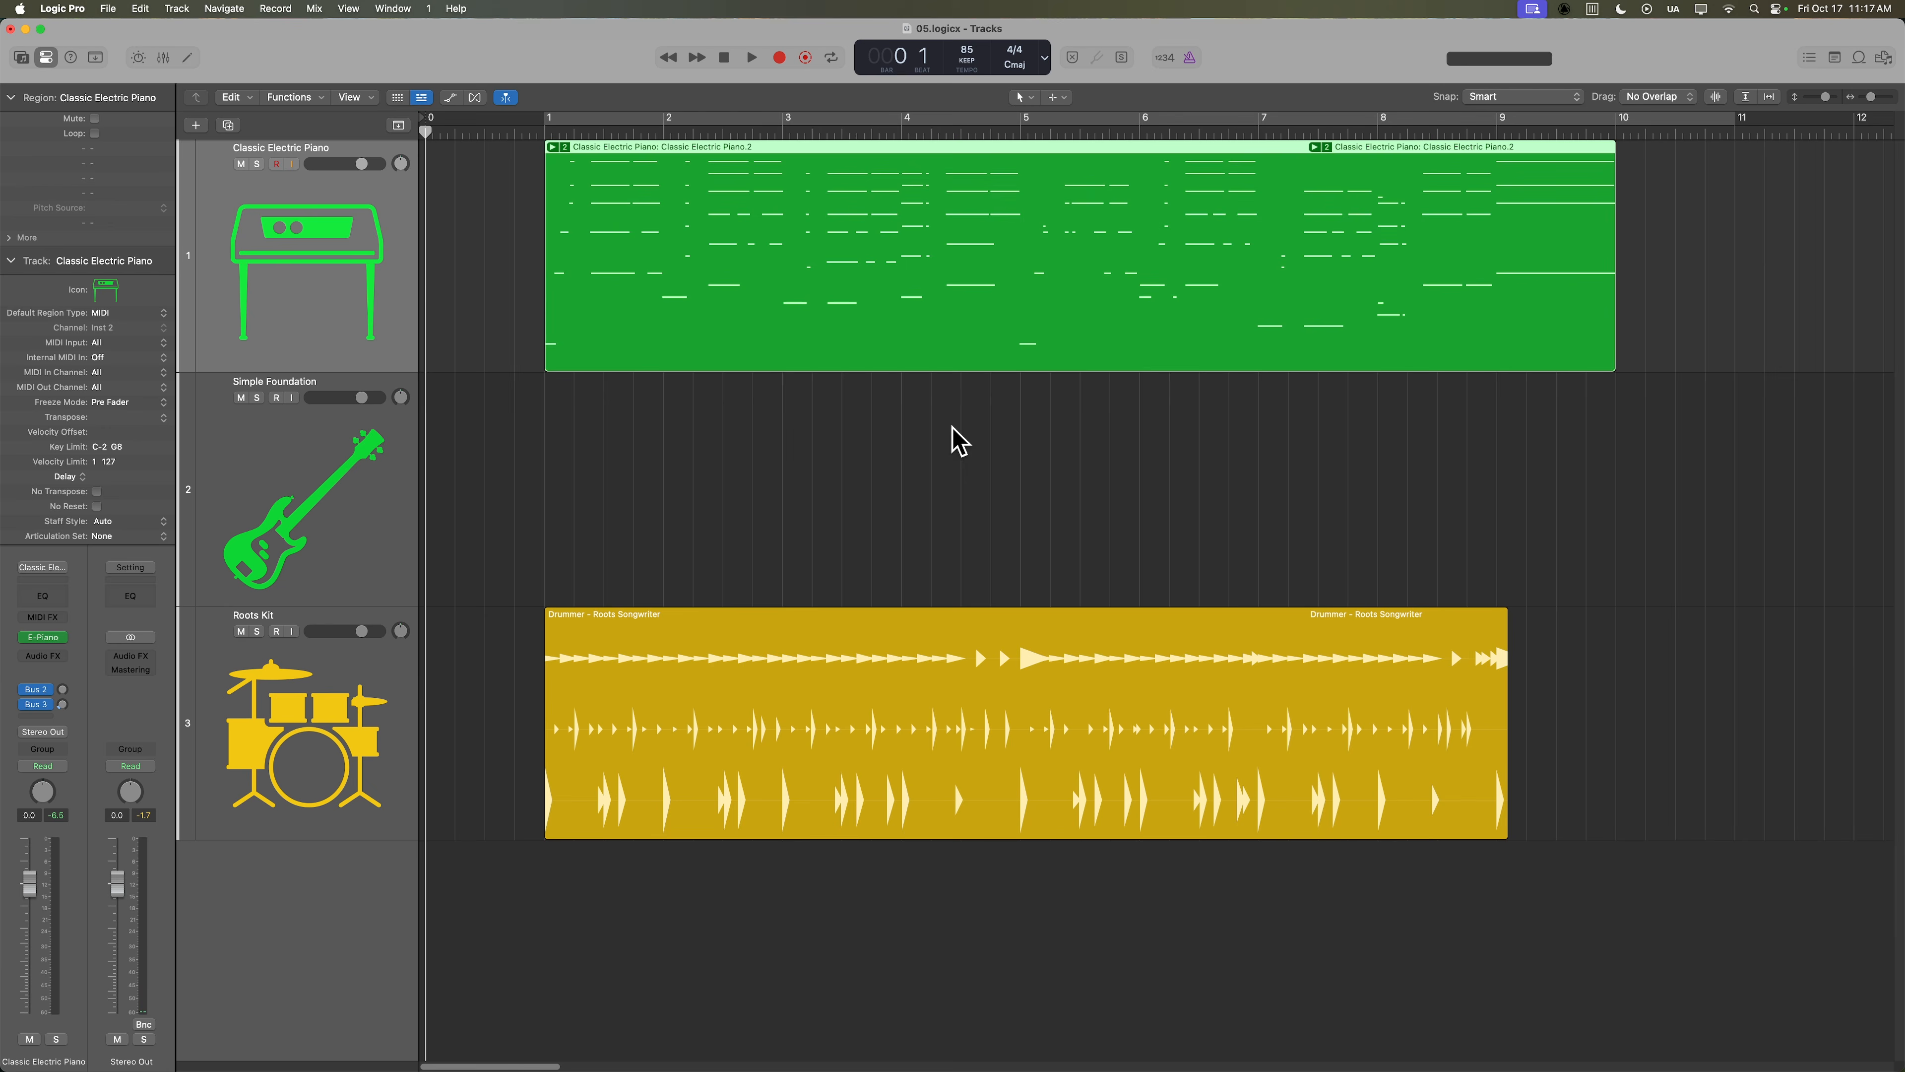
left_click(793, 444)
key("r")
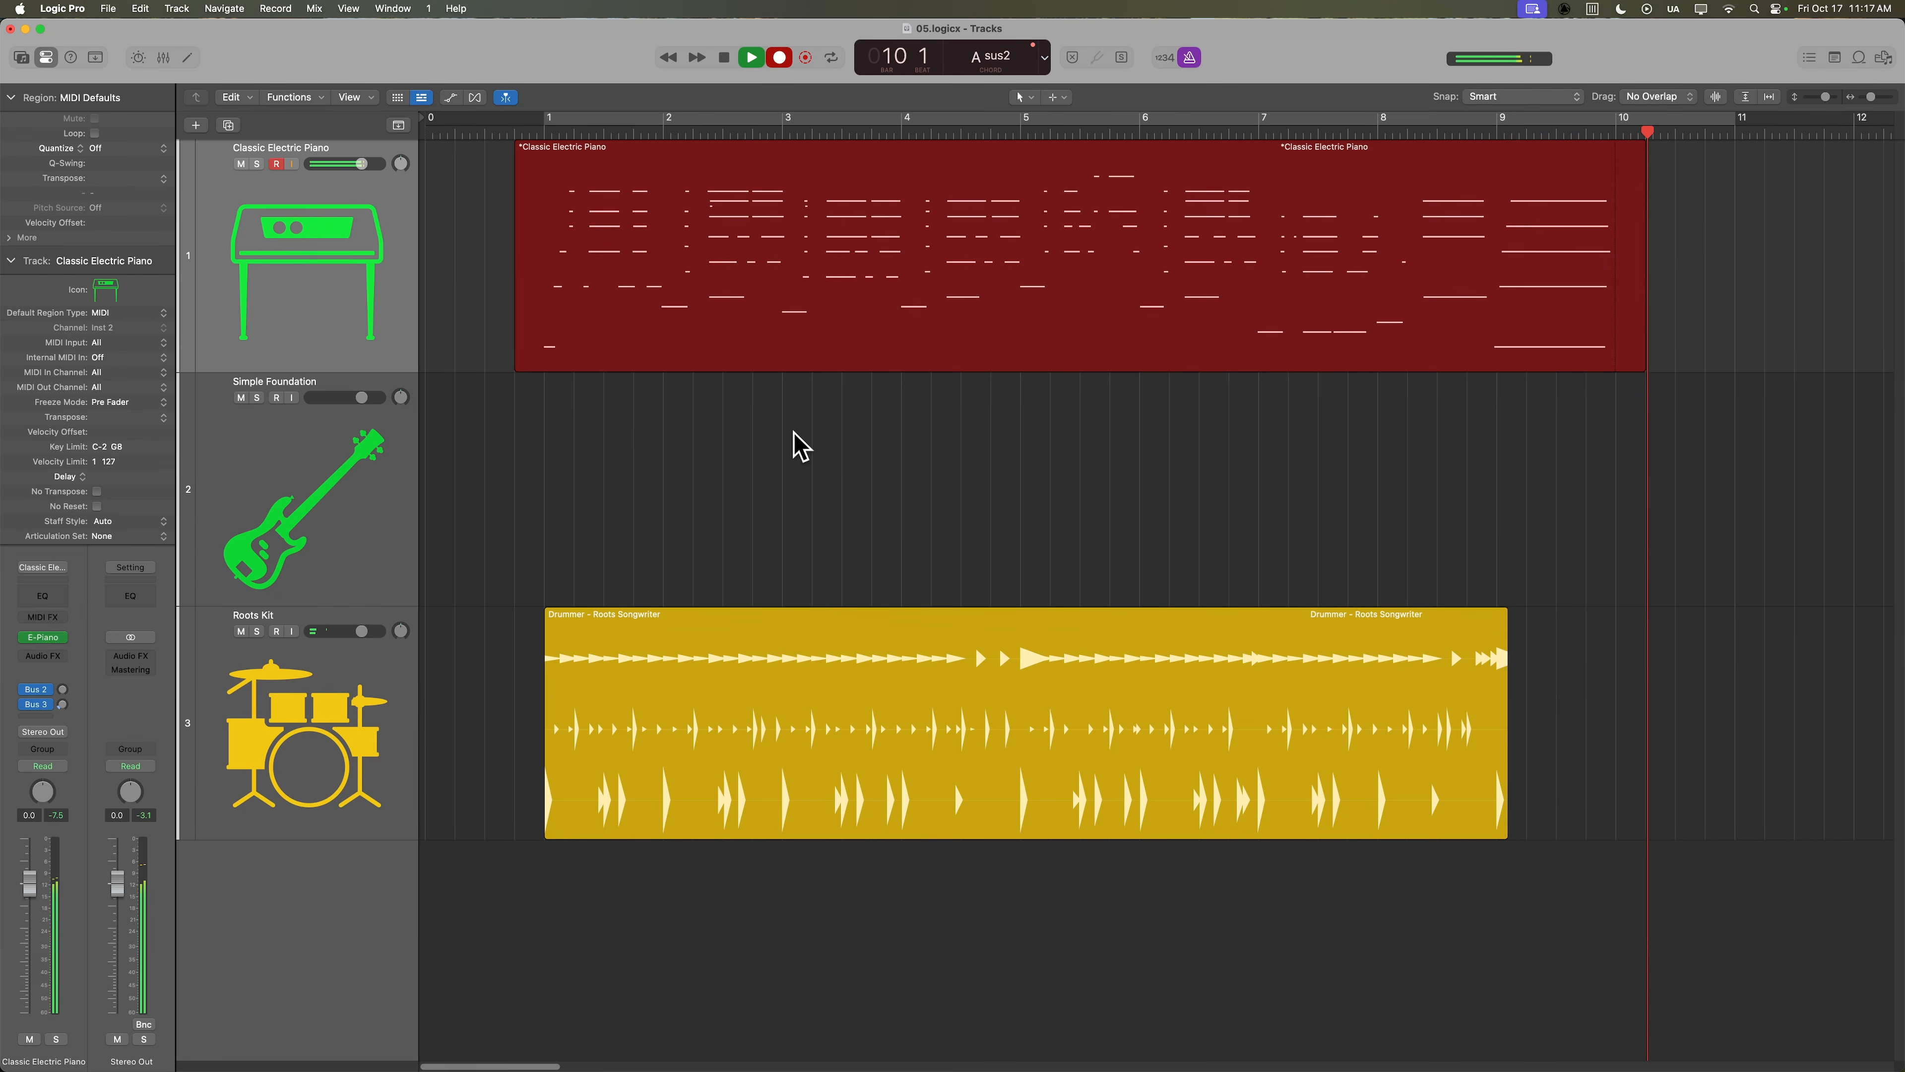
key("space")
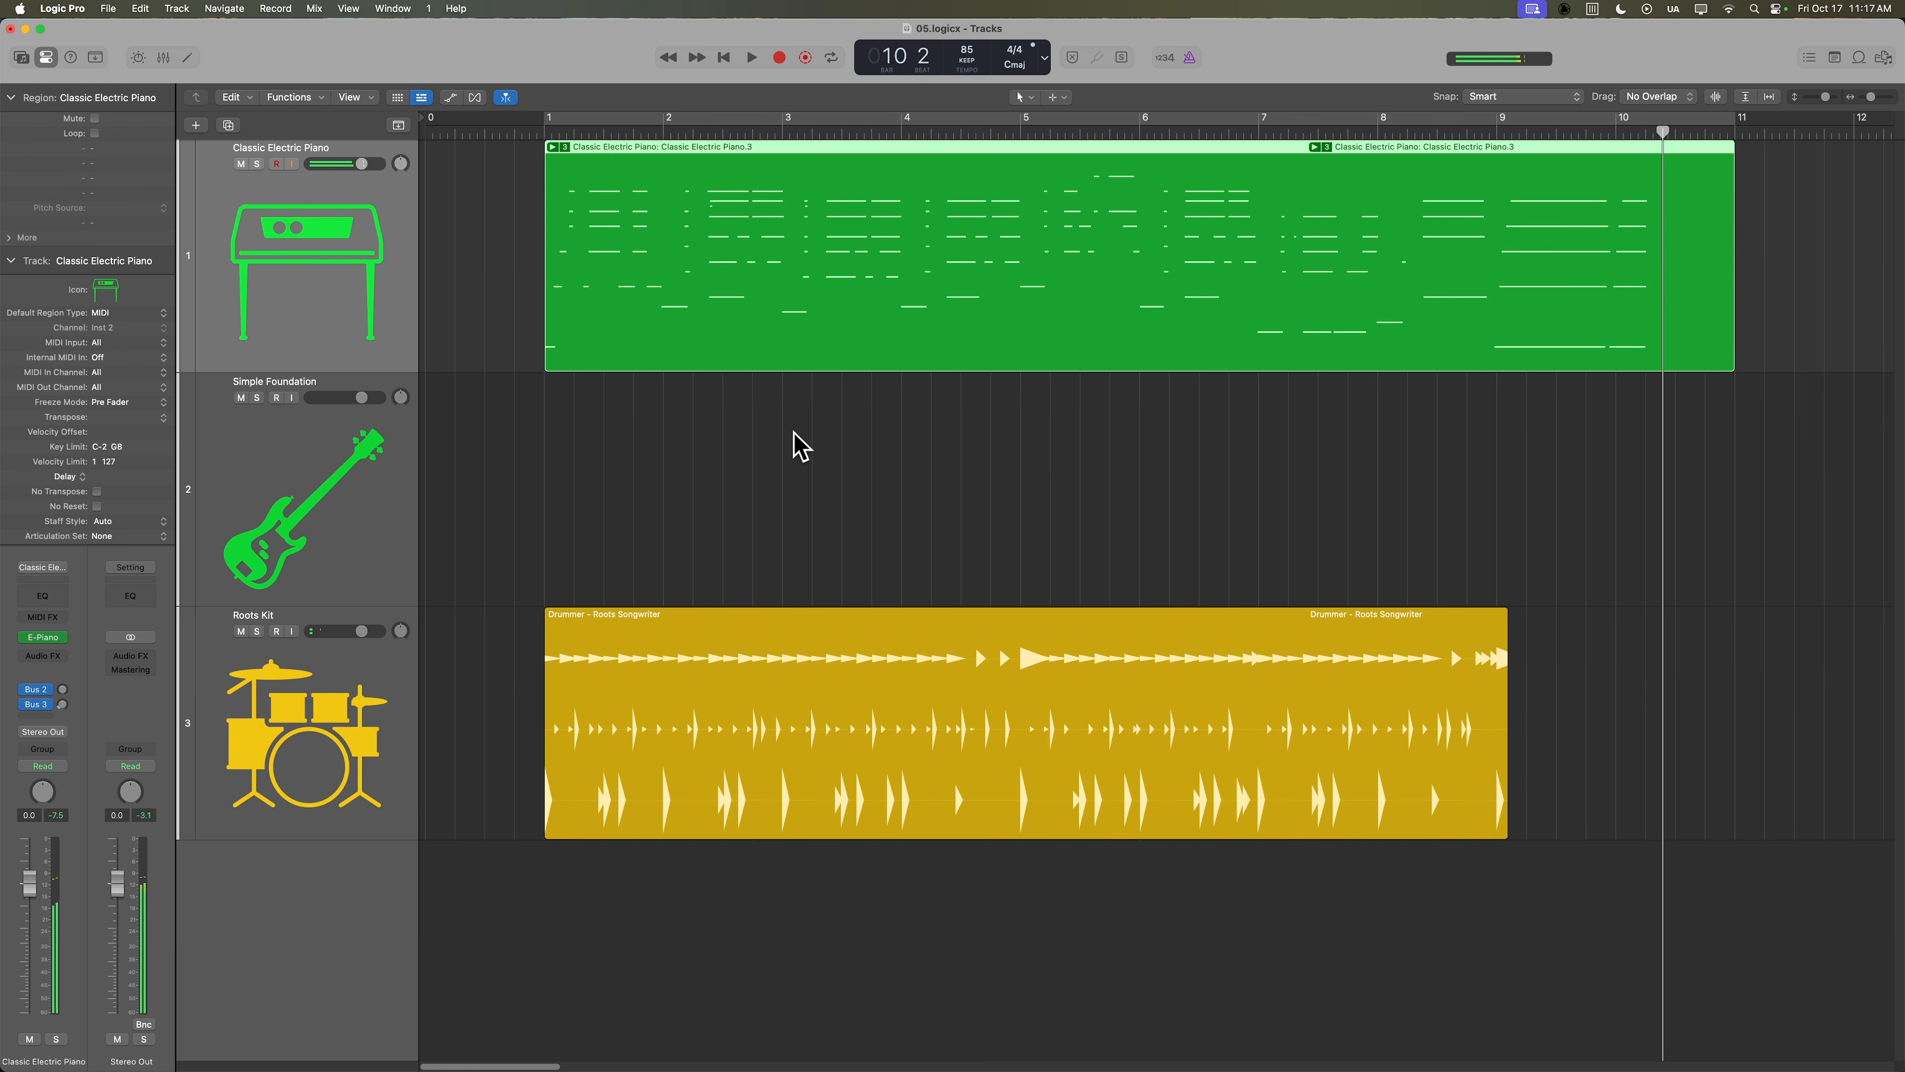
Record a fourth Classic Electric Piano take starting at bar 7, playing only the ending from bar 8 to about bar 10.
left_click(1260, 133)
left_click(1285, 417)
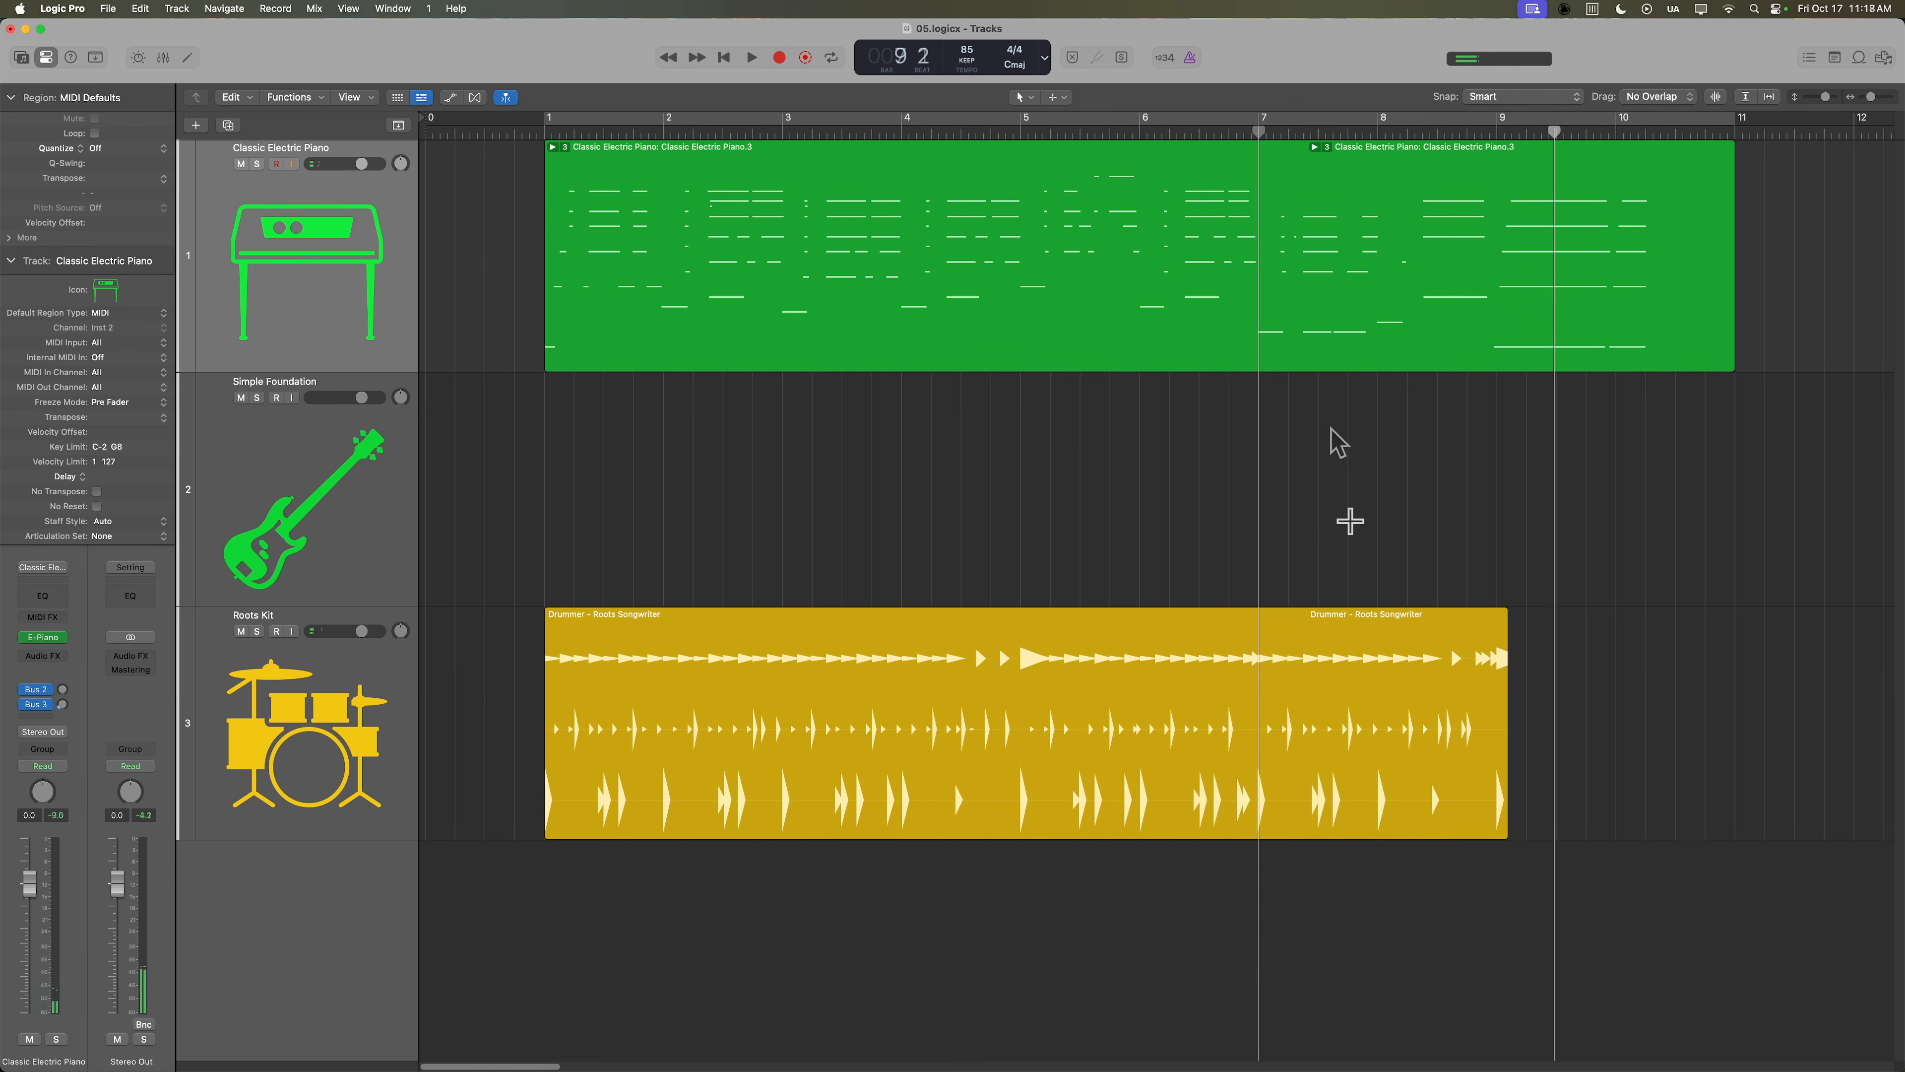
left_click(1259, 134)
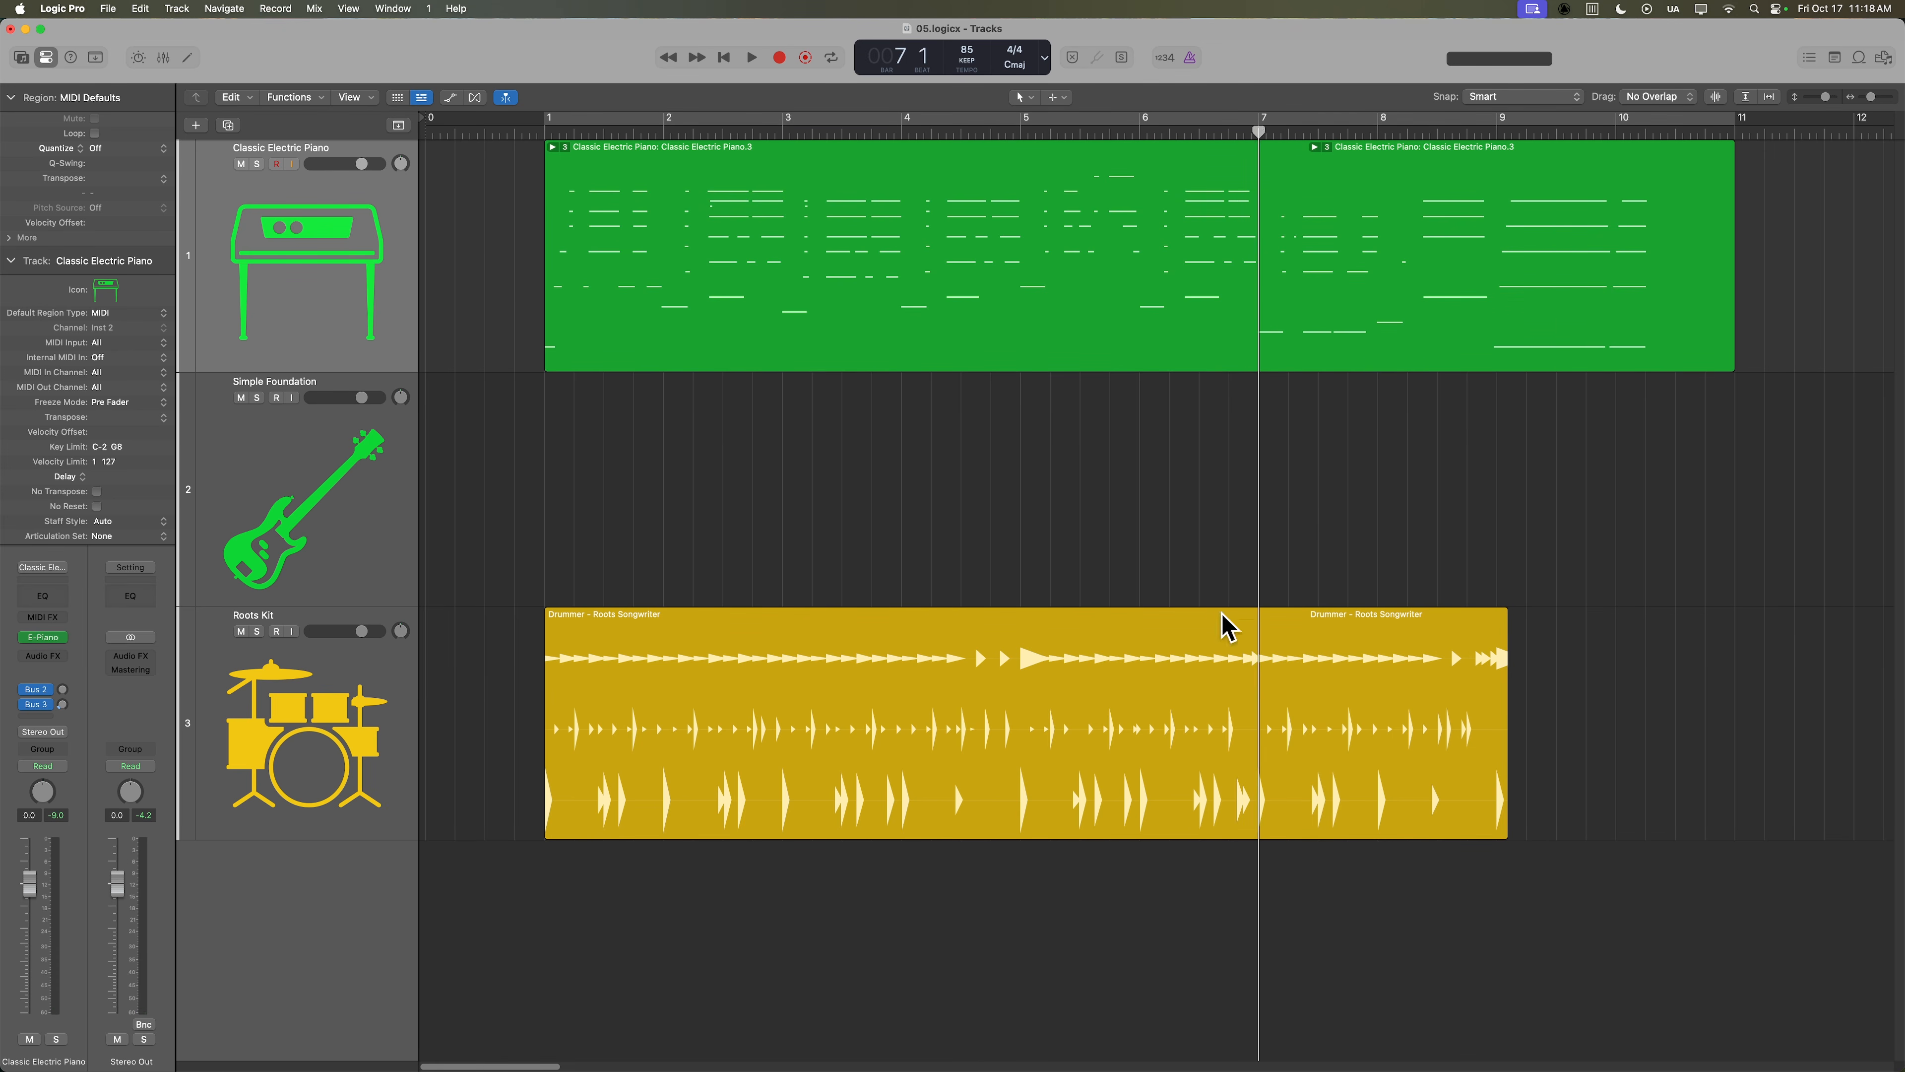
key("ctrl+m")
key("space")
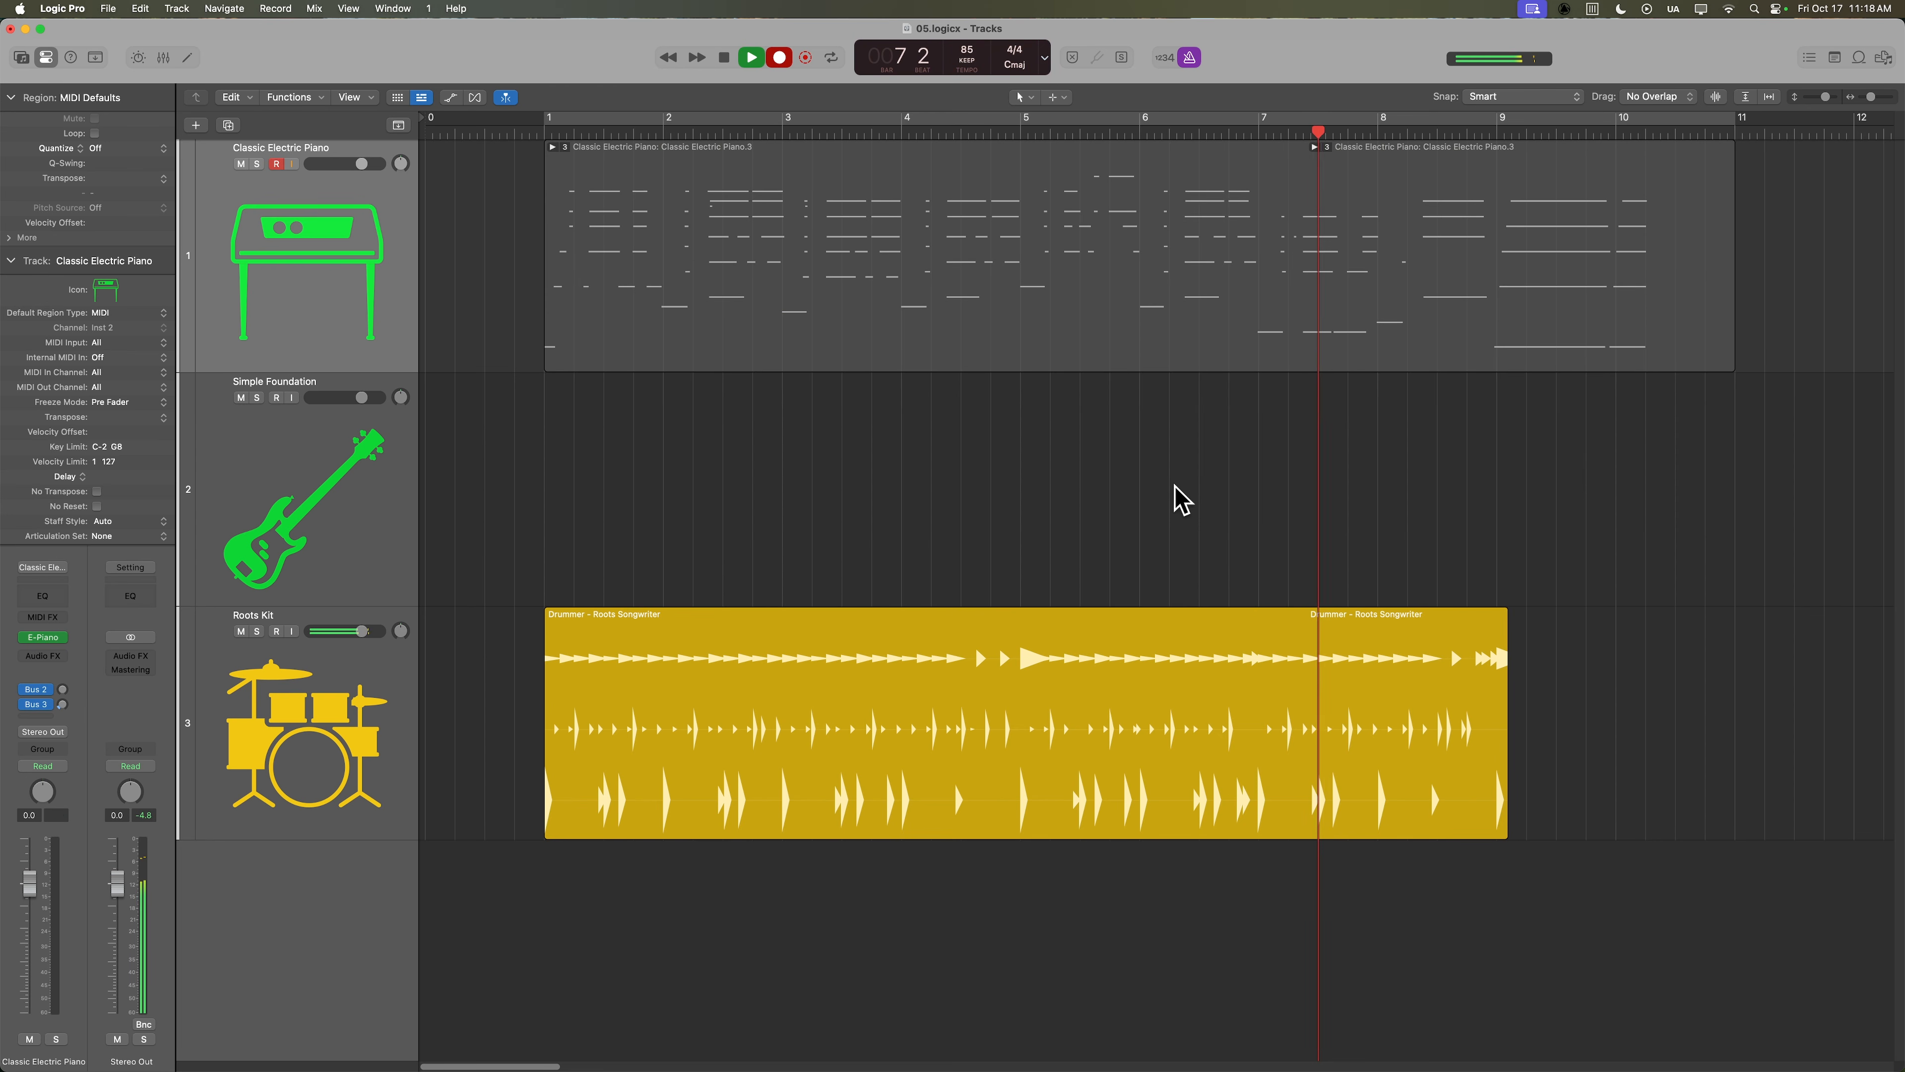
key("r")
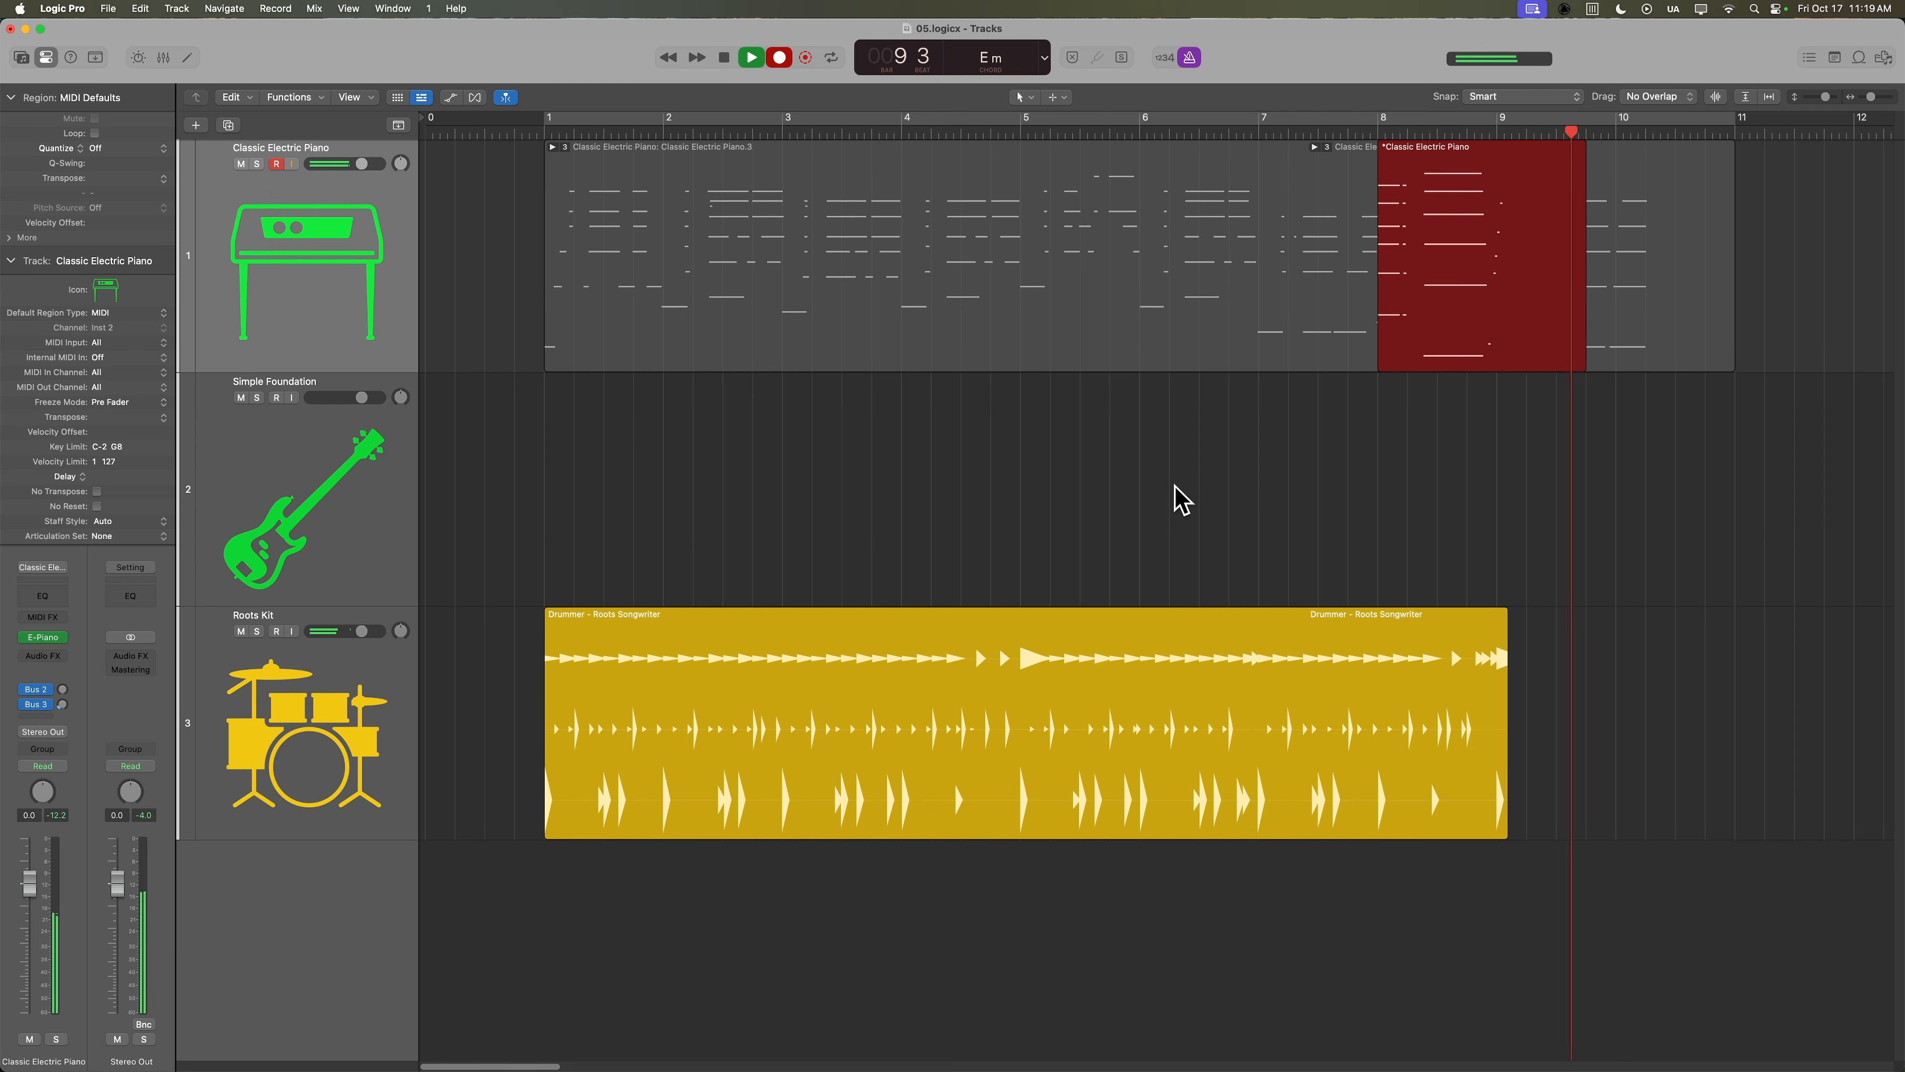
key("space")
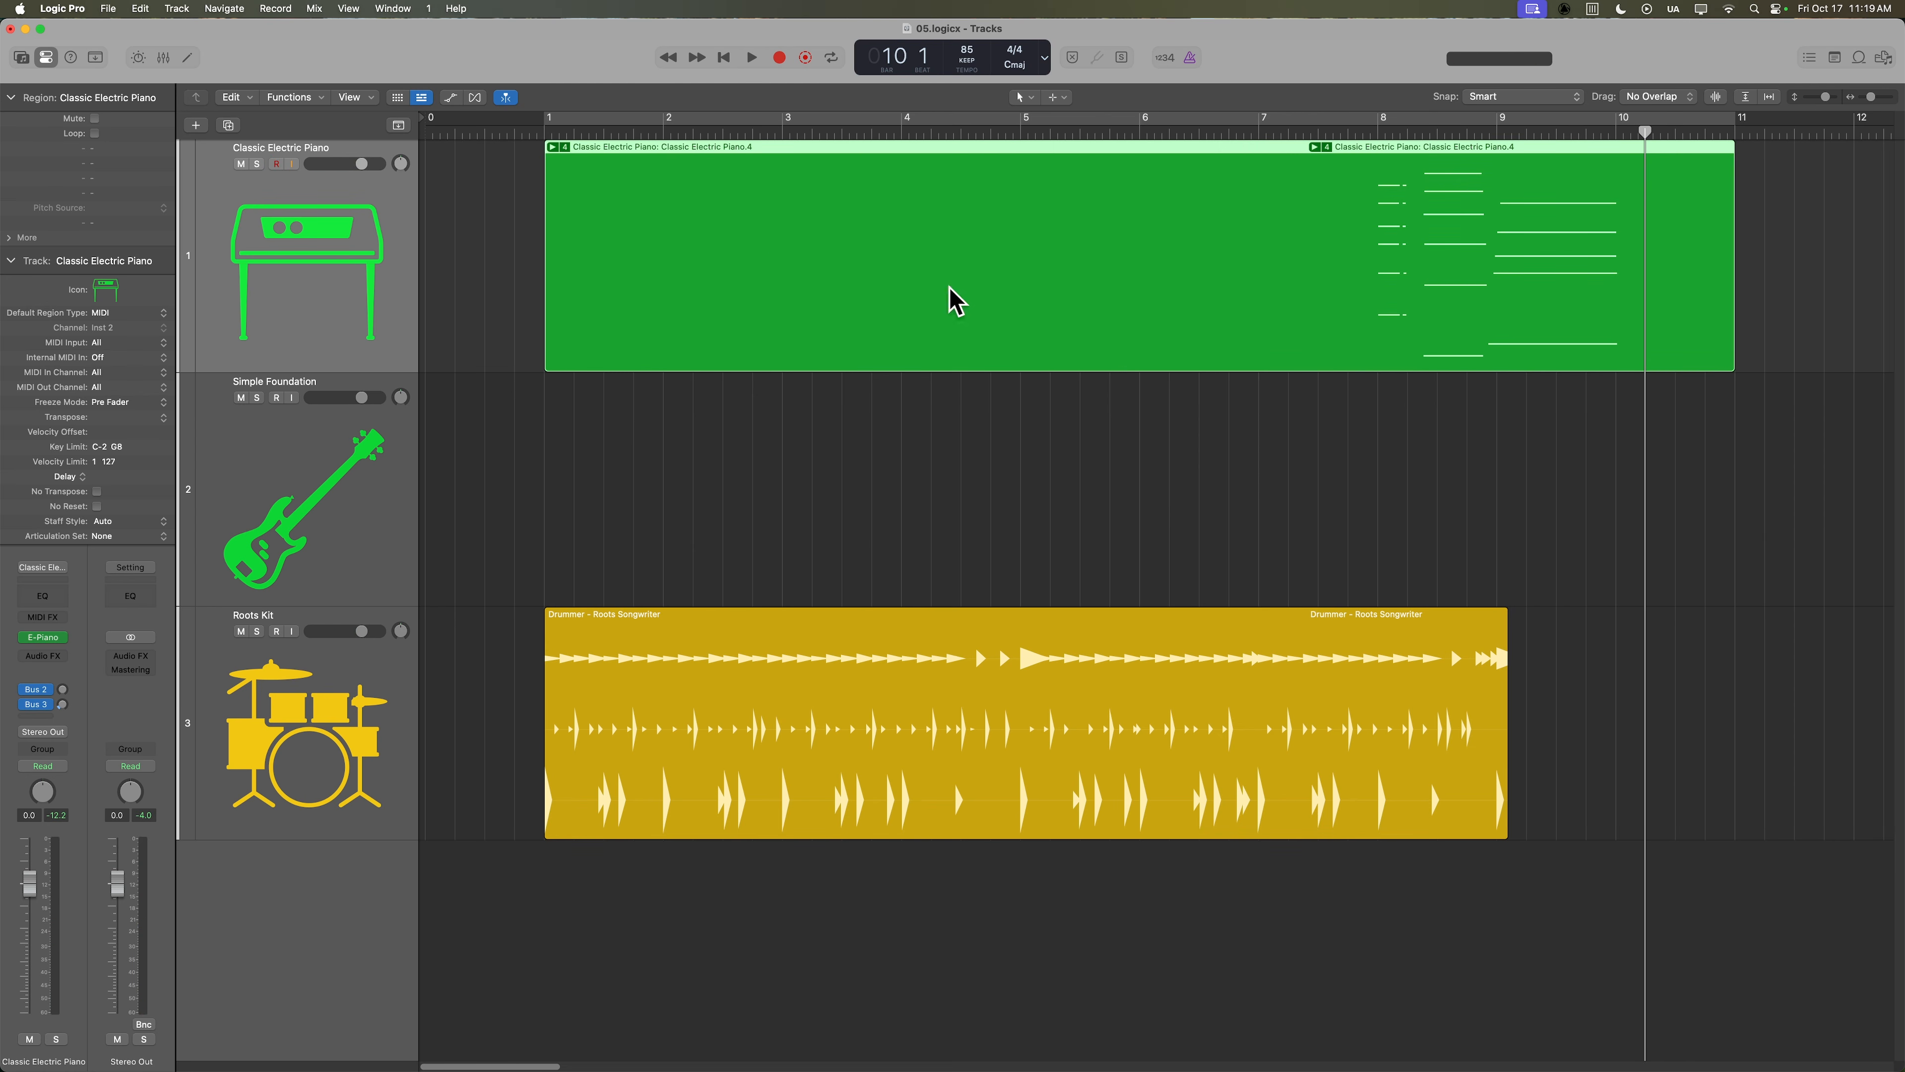
Expand the Classic Electric Piano take folder so that all four takes fit in view.
double_click(617, 191)
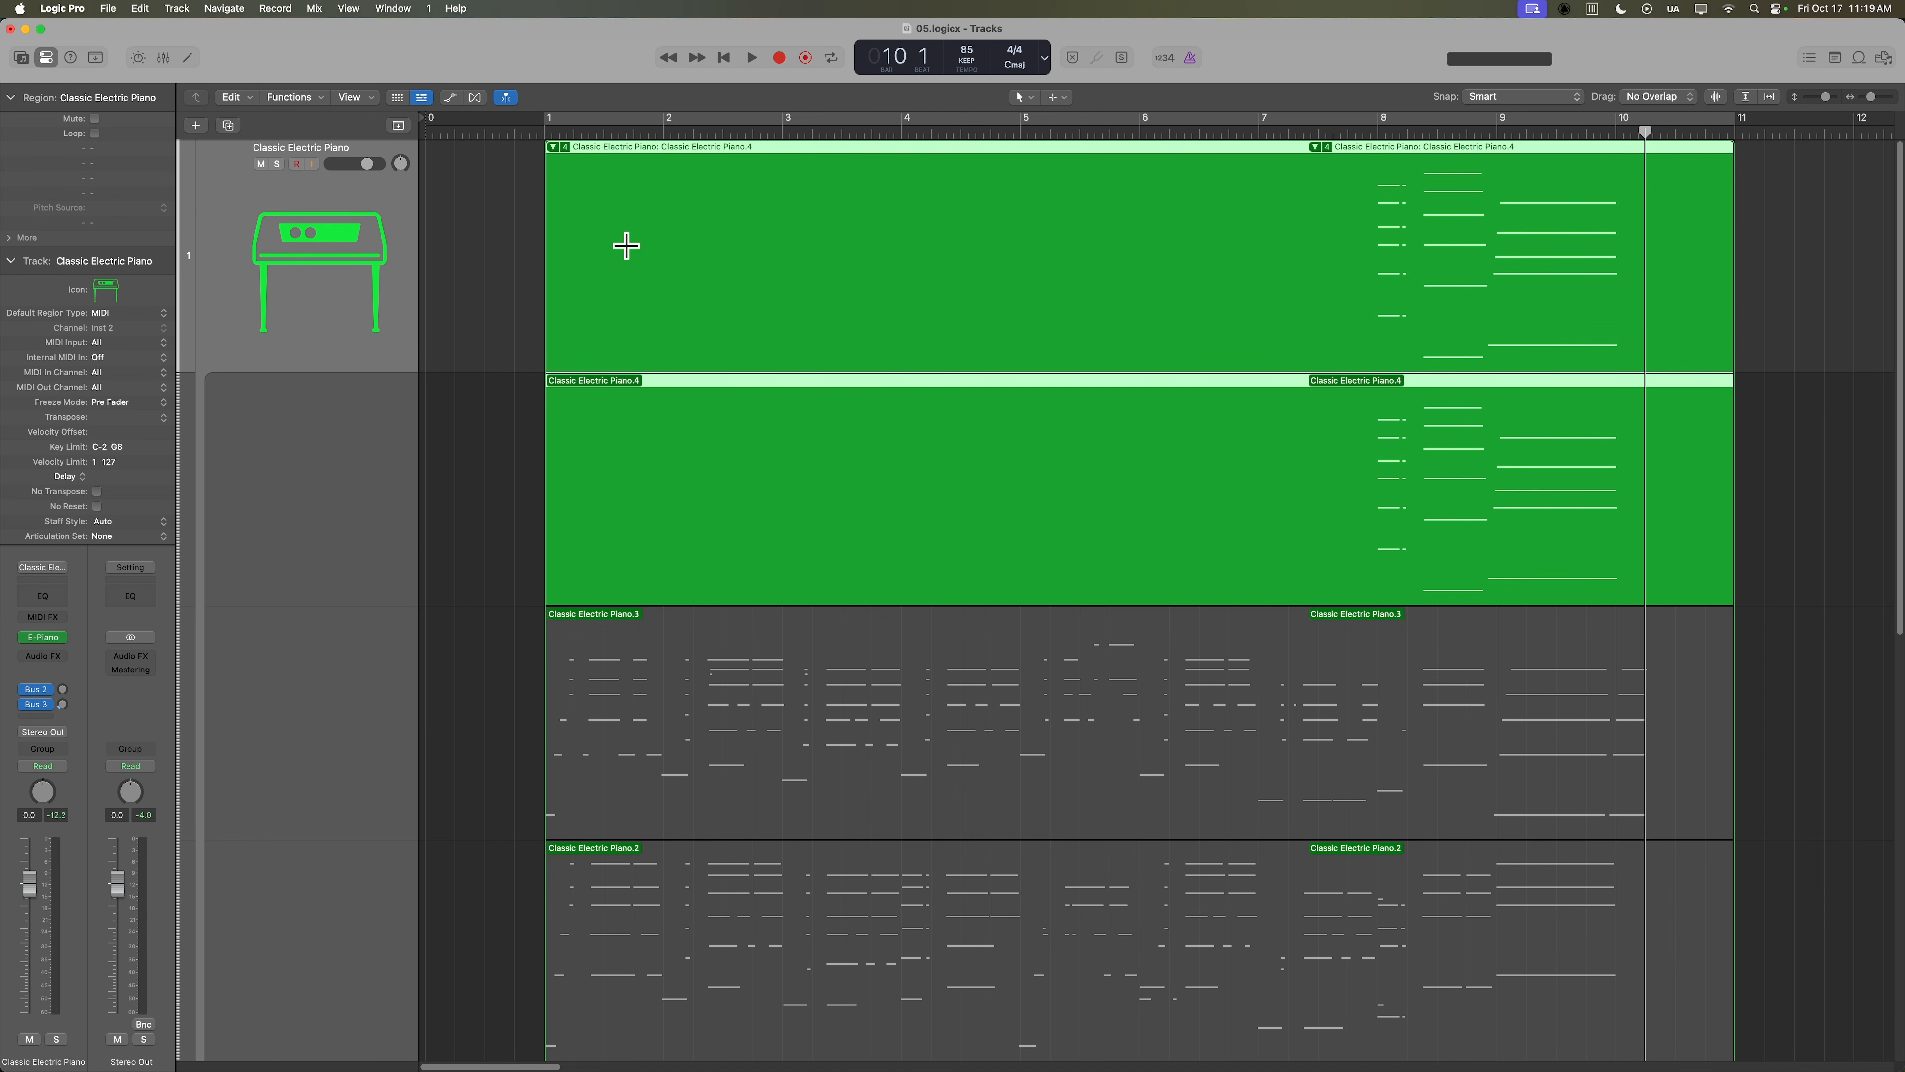
key("super+Up")
key("super+Up")
key("super+Up")
key("super+Up")
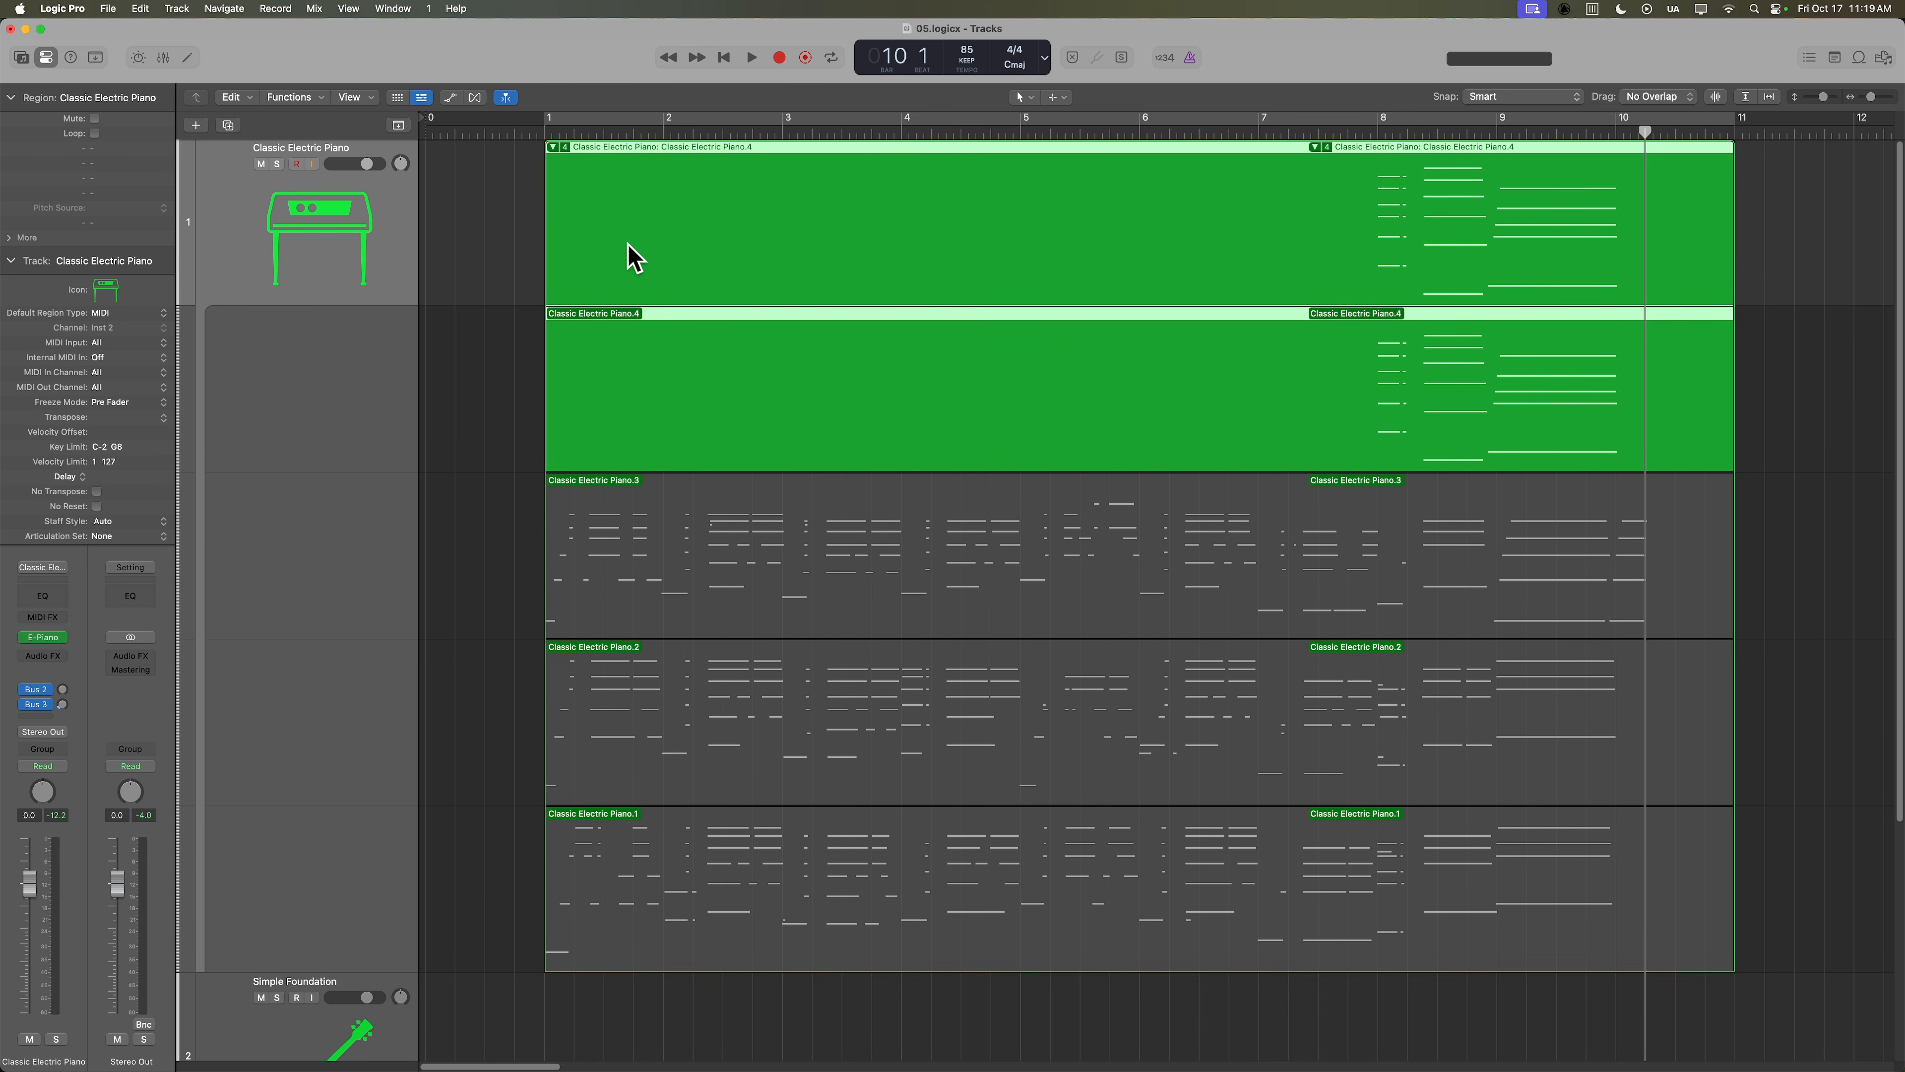
Switch the electric piano take folder through takes 1, 2 and 3, and back to take 4.
left_click(731, 868)
left_click(693, 722)
left_click(683, 580)
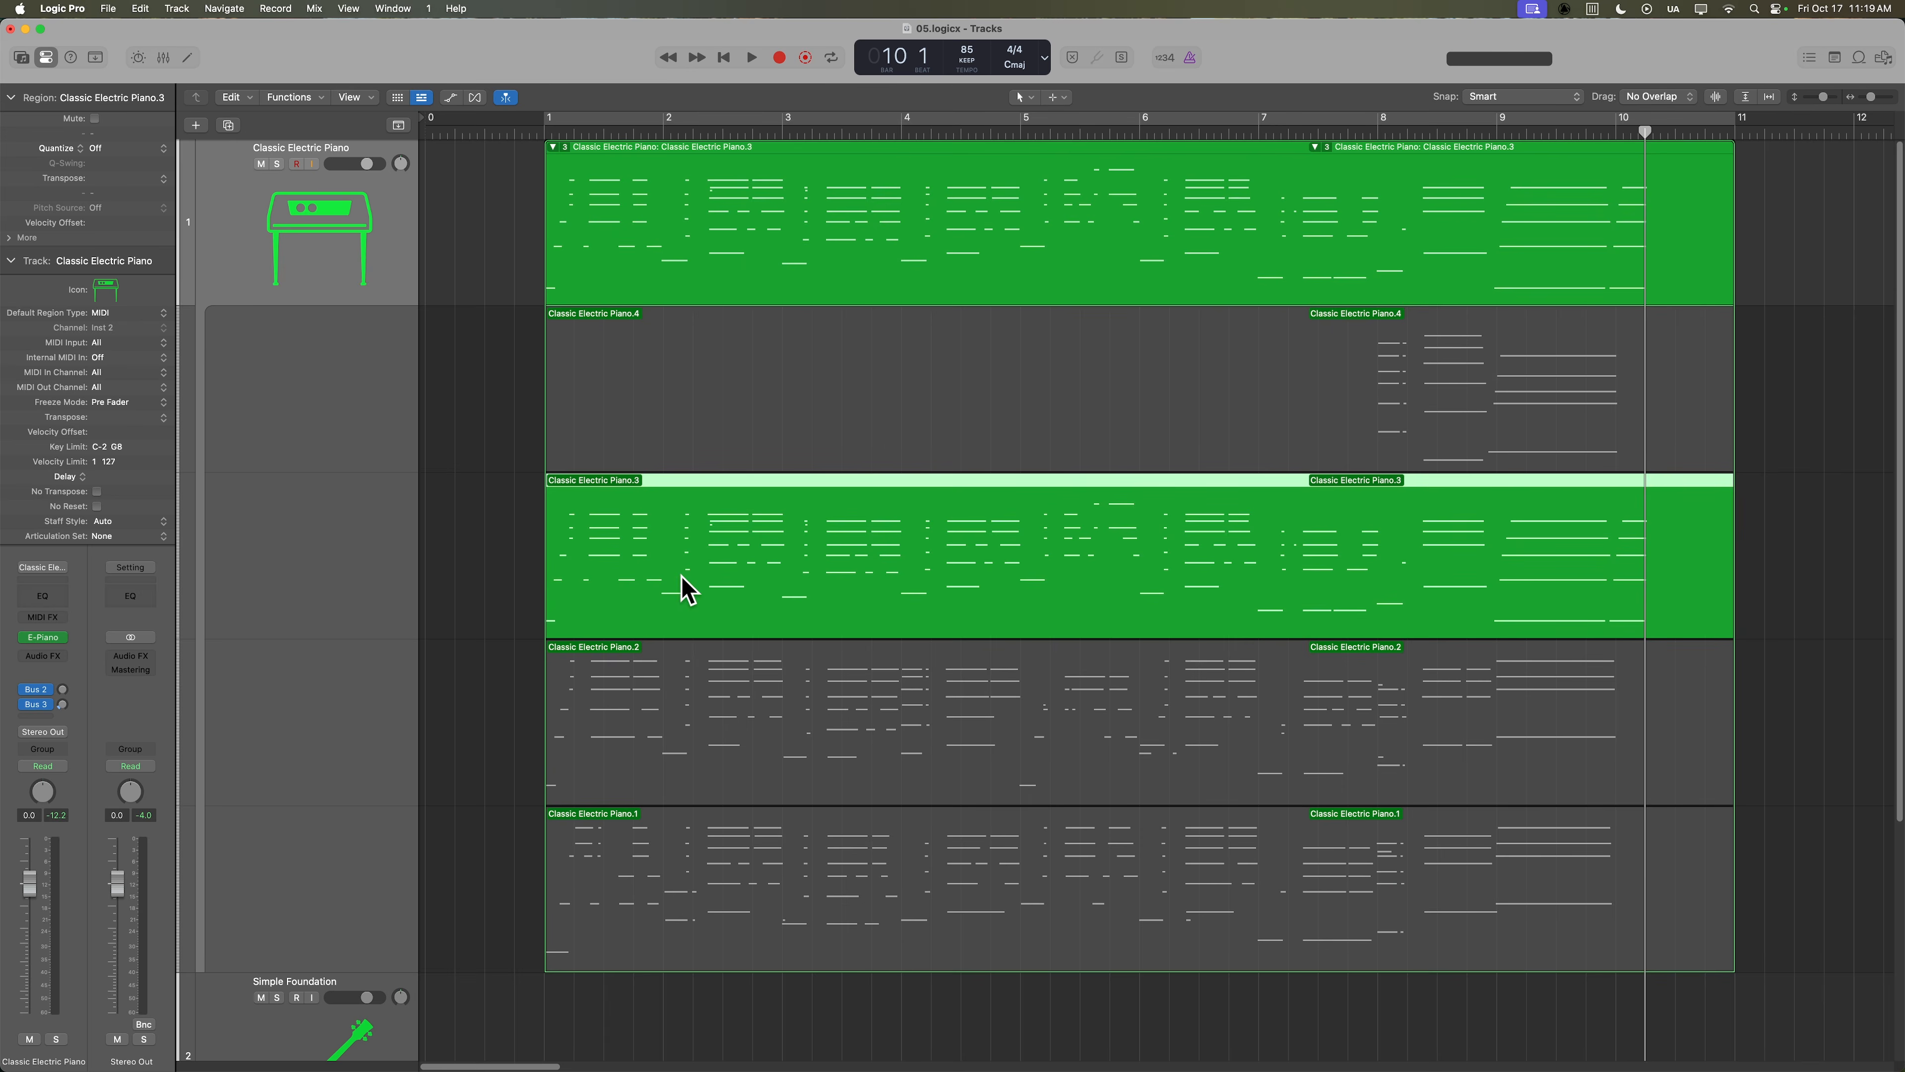
left_click(1495, 359)
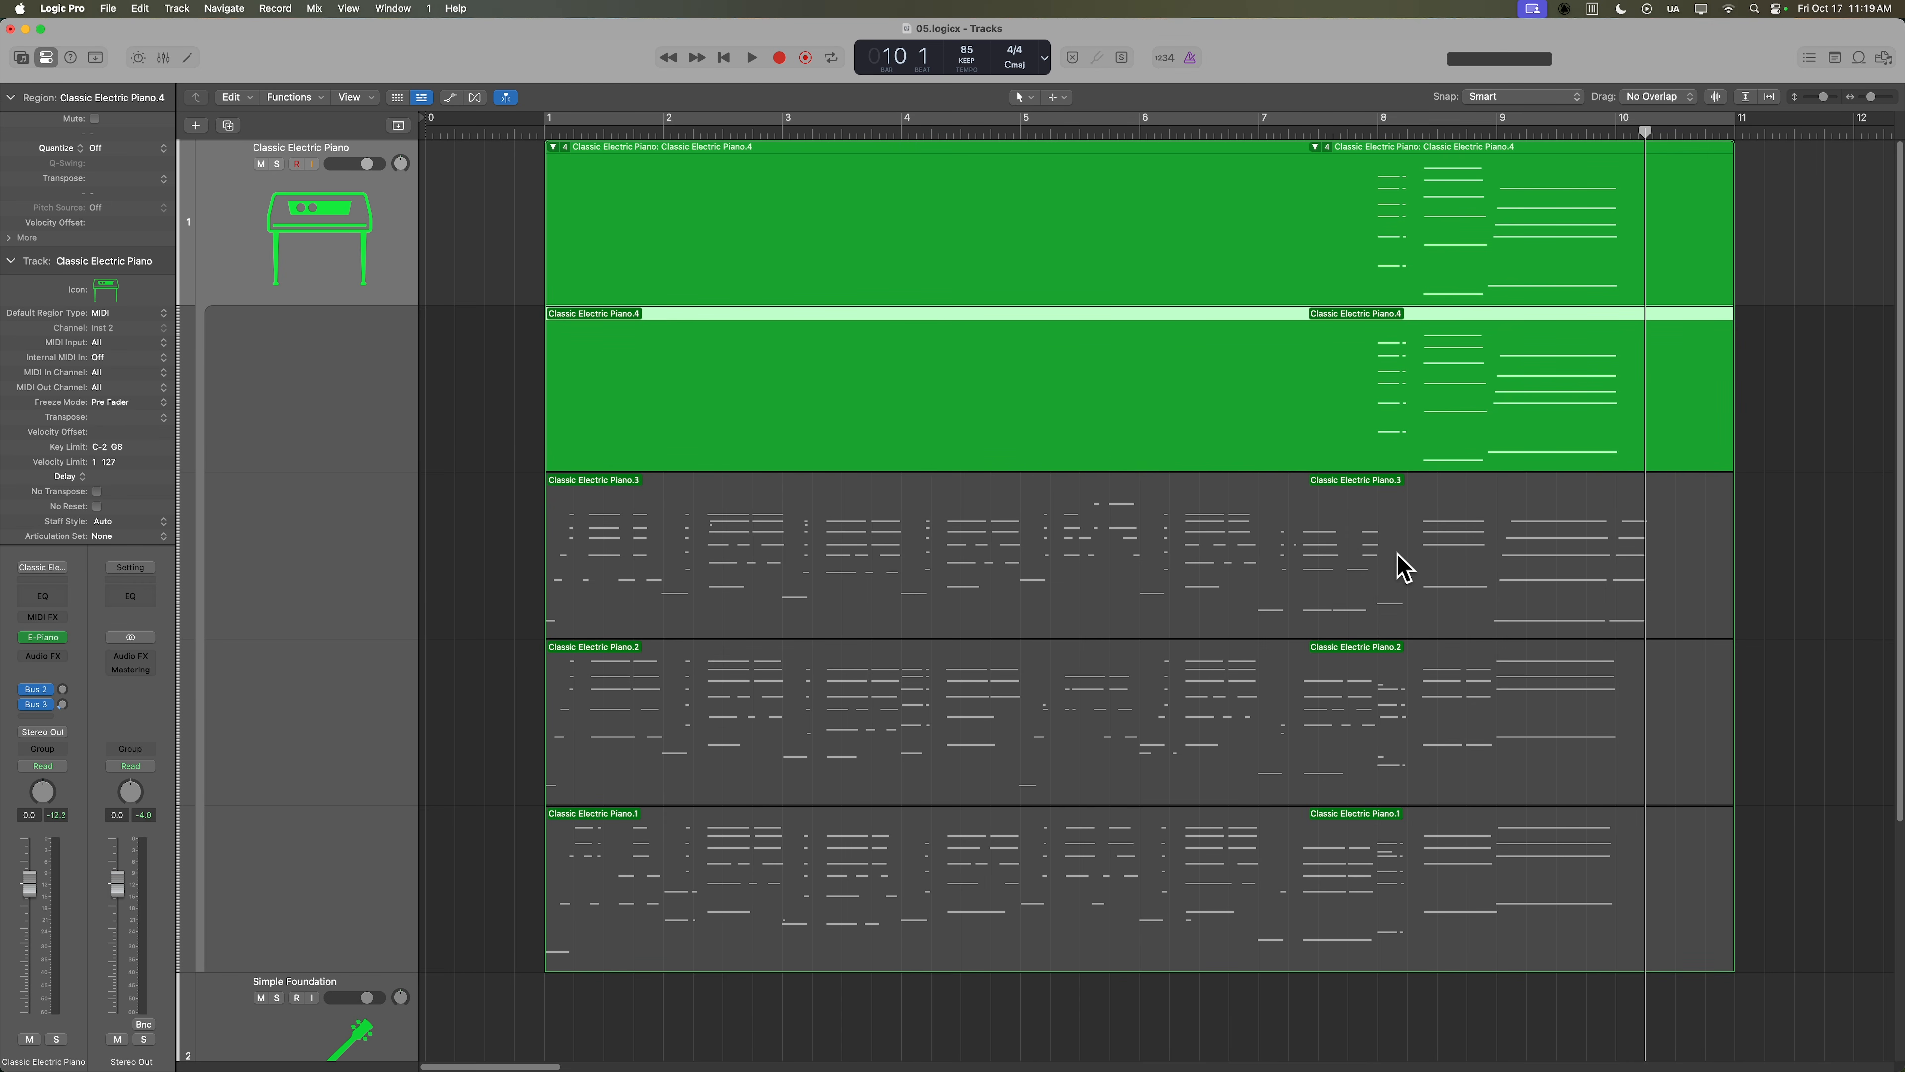
Make take 3 the active take in the Classic Electric Piano take folder and collapse the folder.
left_click(1405, 568)
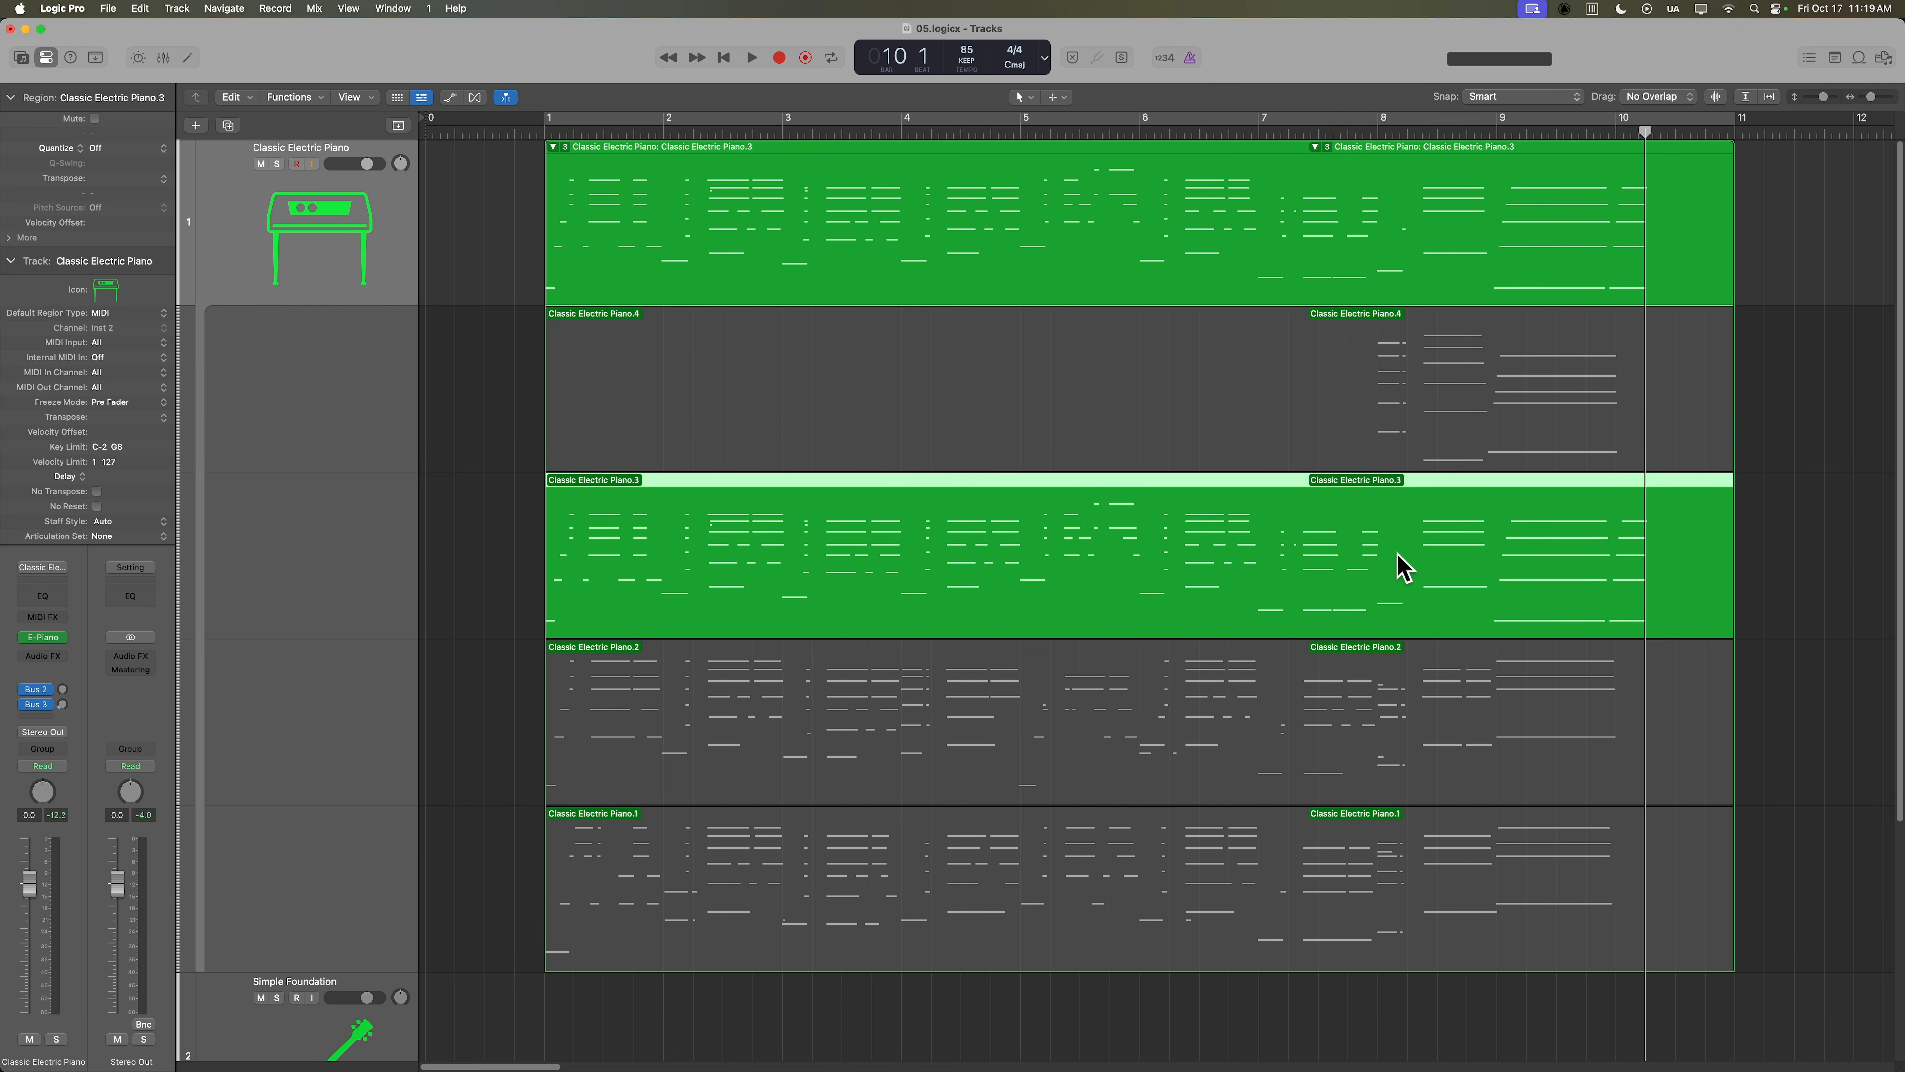
left_click(555, 148)
left_click(556, 148)
left_click(555, 148)
left_click(555, 148)
left_click(556, 148)
Record a first bass take on the Simple Foundation track up to about bar 10 and return to the project start.
left_click(575, 407)
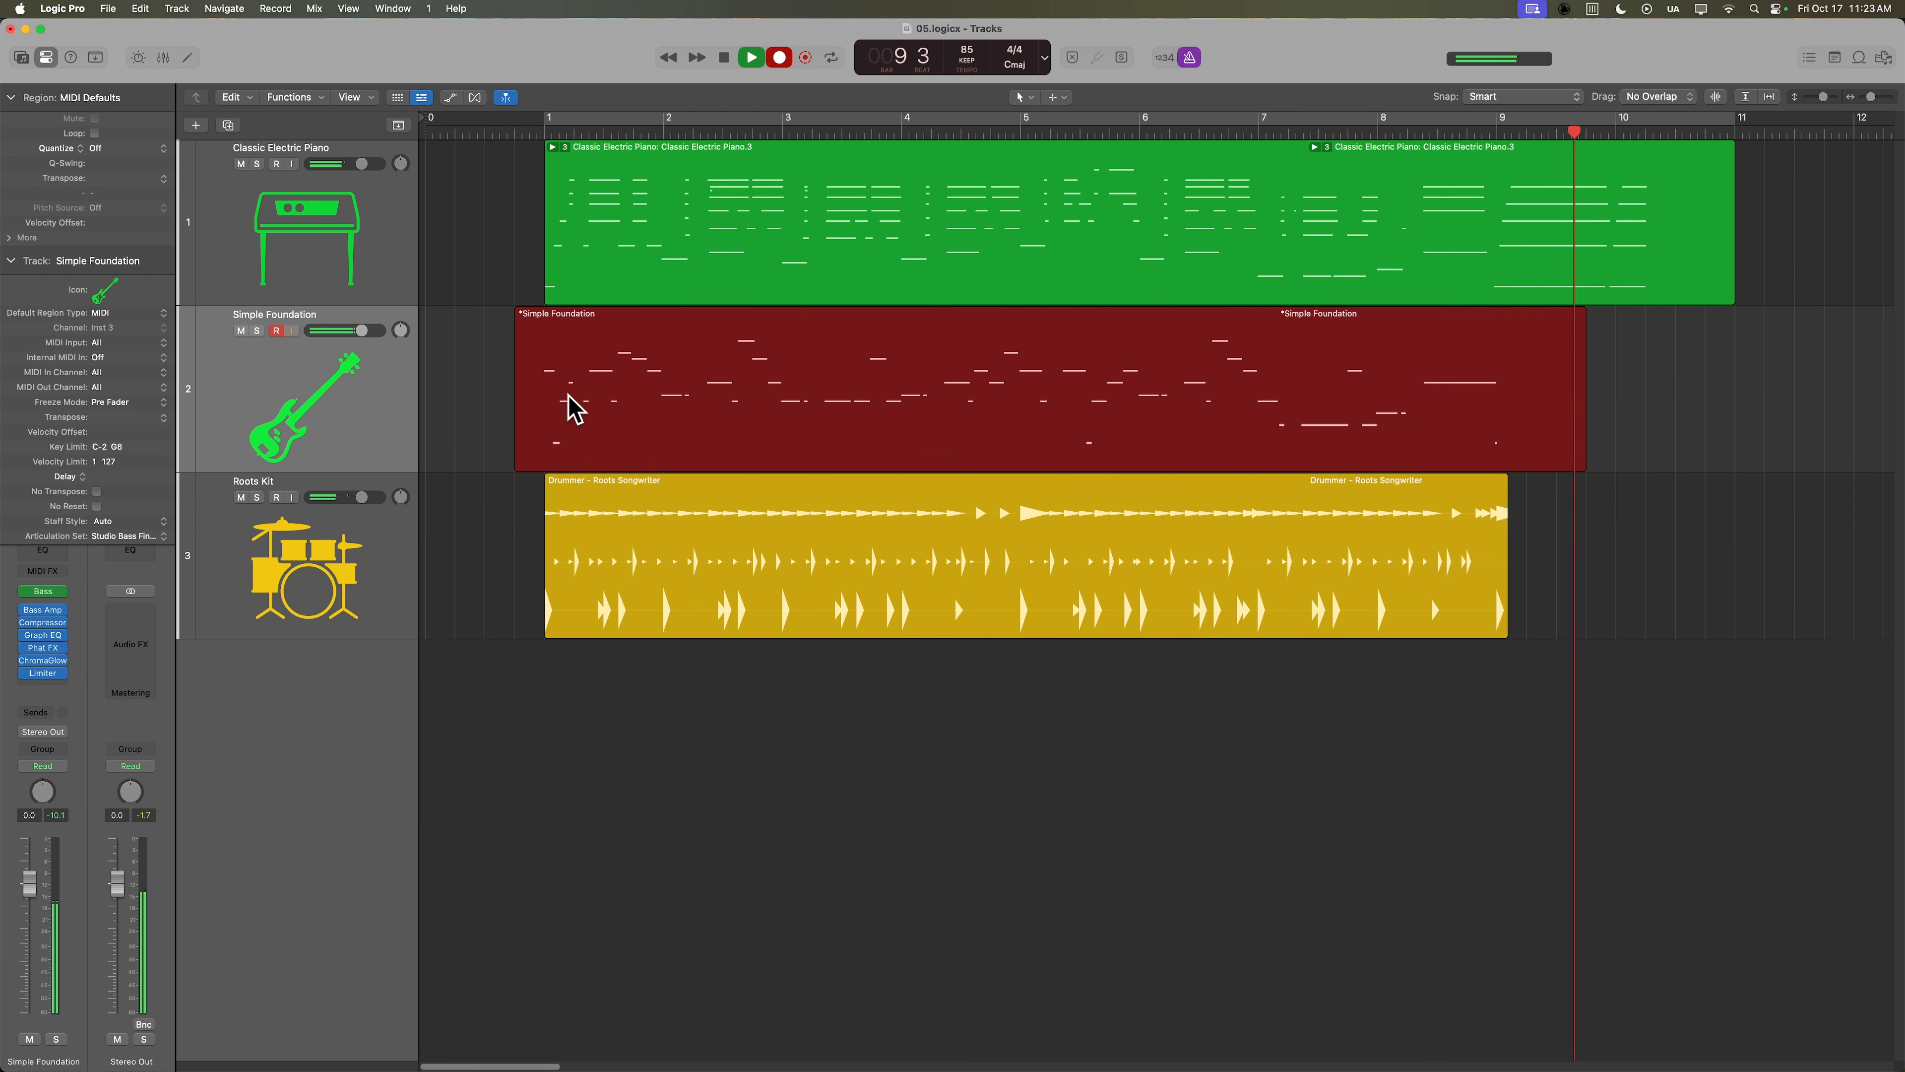
key("space")
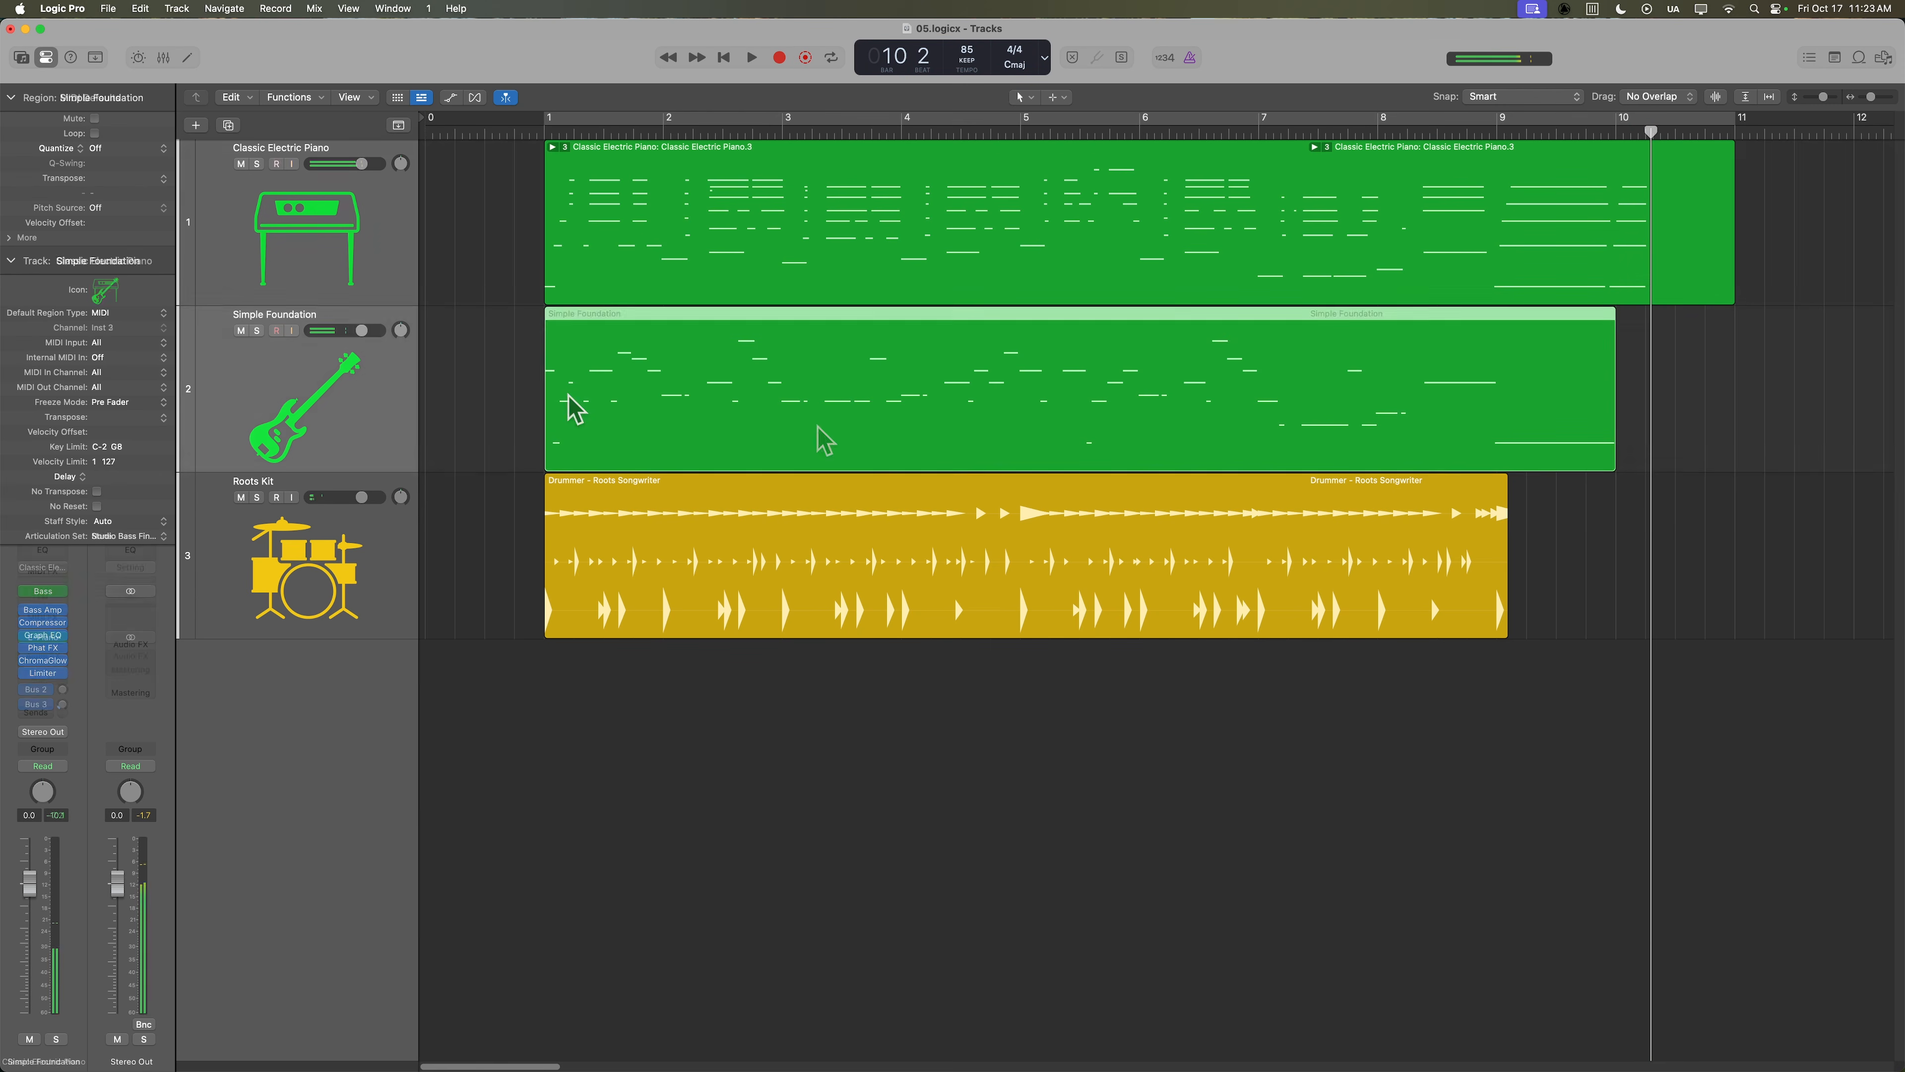
key("Return")
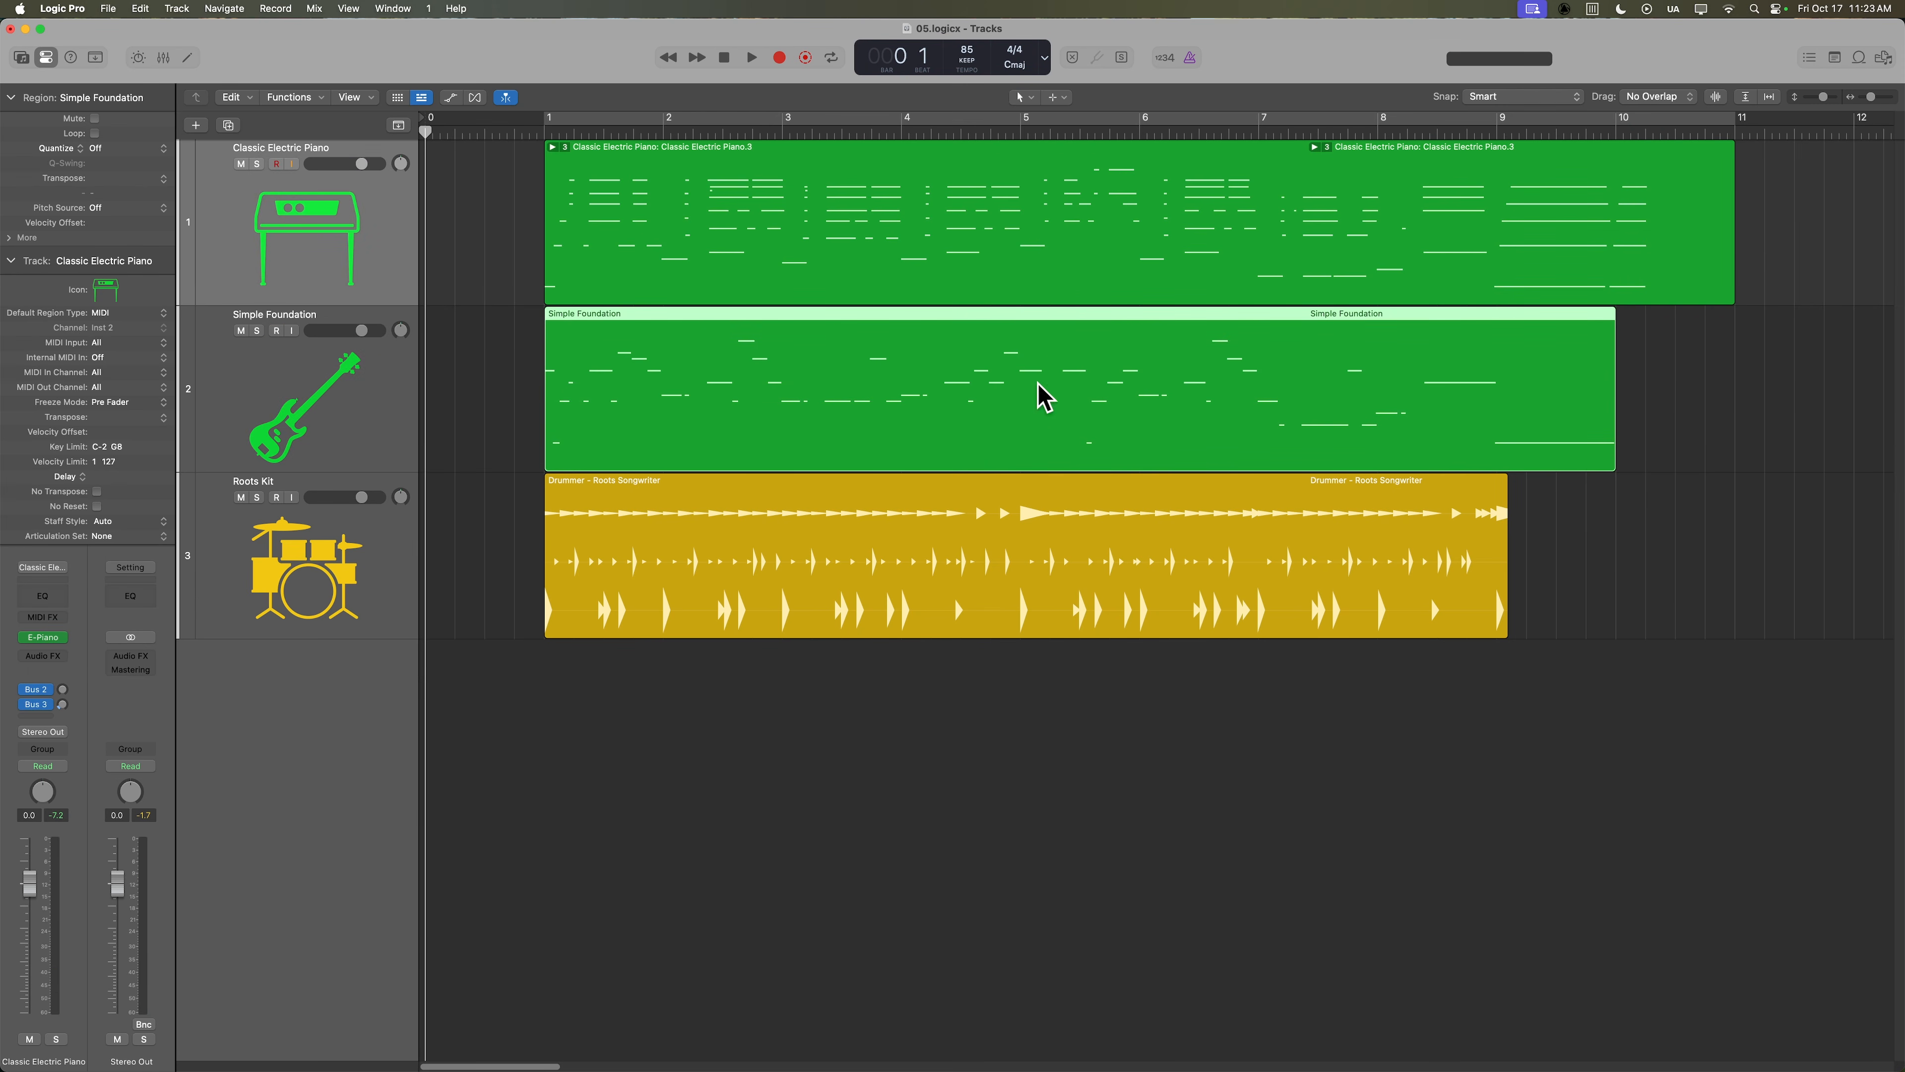
Record a second Simple Foundation bass take from the project start to about bar 10, over the first one.
left_click(372, 379)
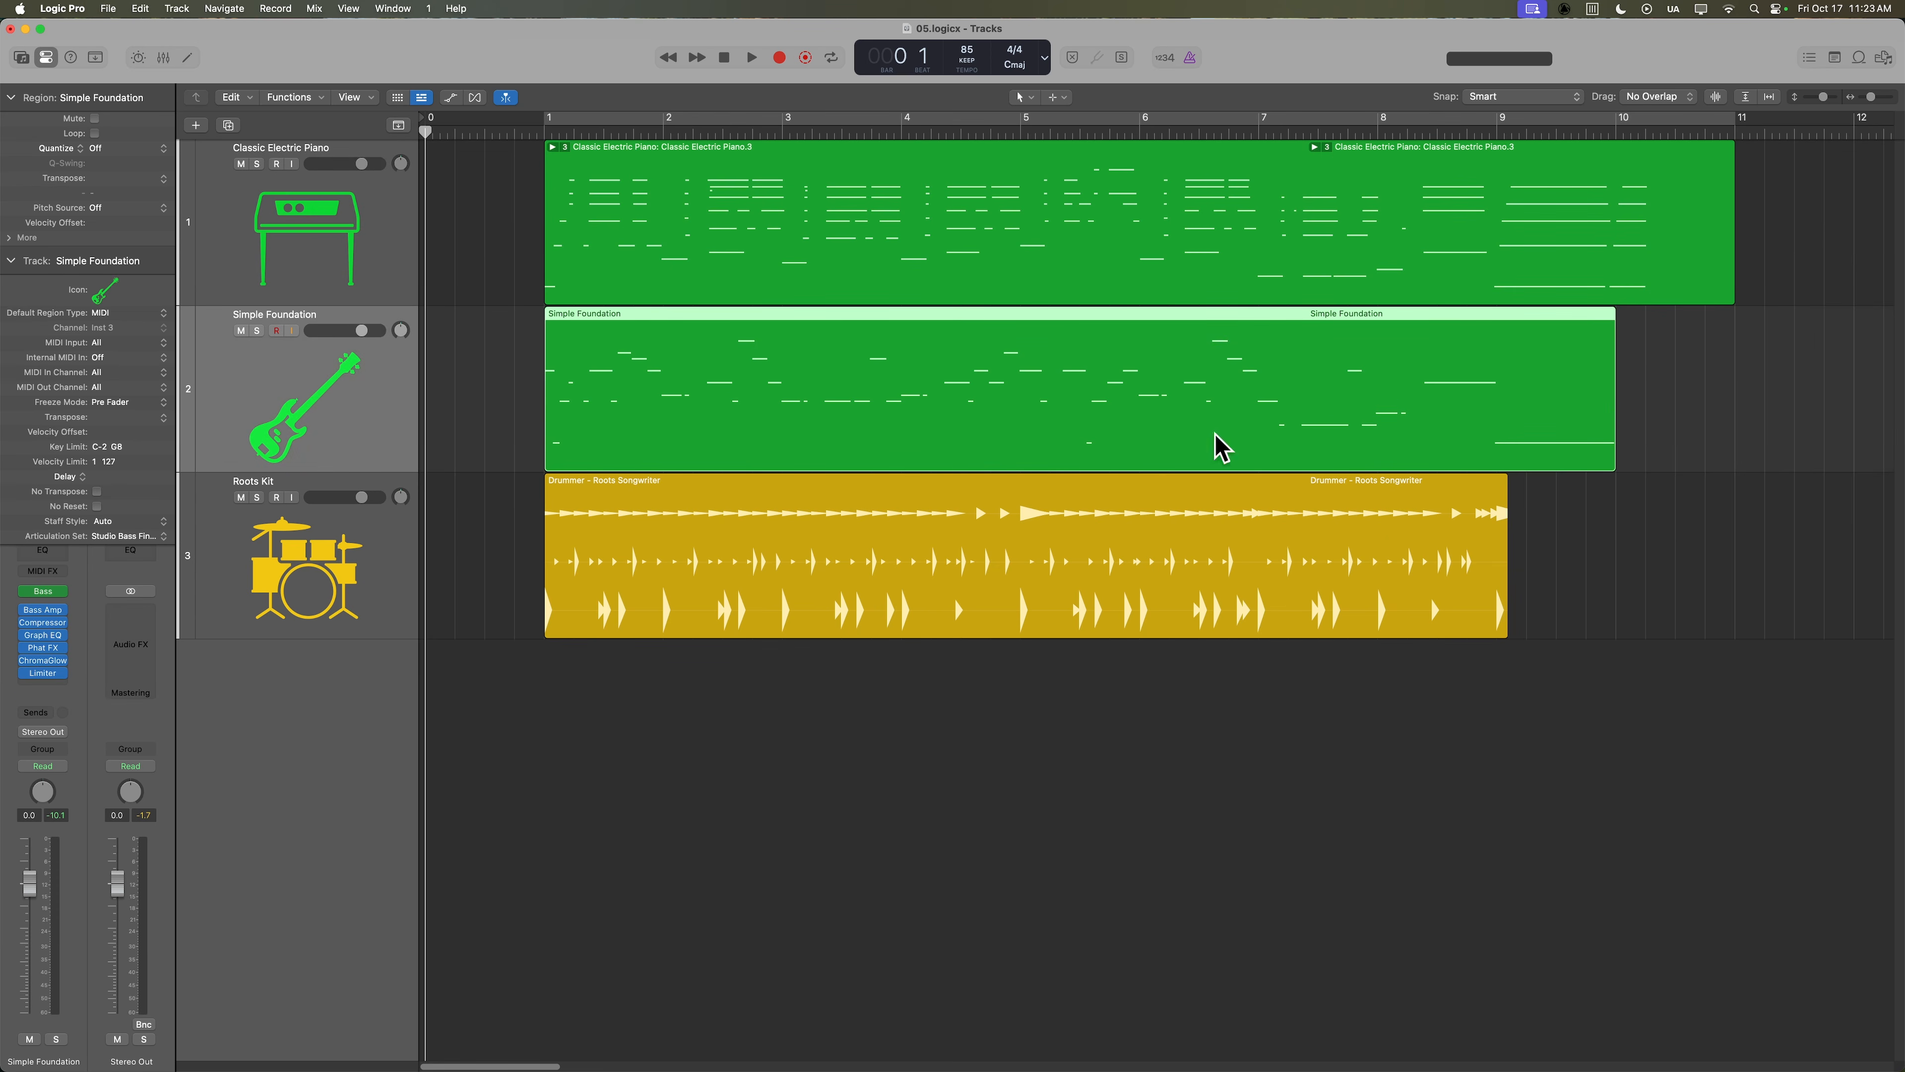
key("super+Down")
key("super+Down")
key("super+Down")
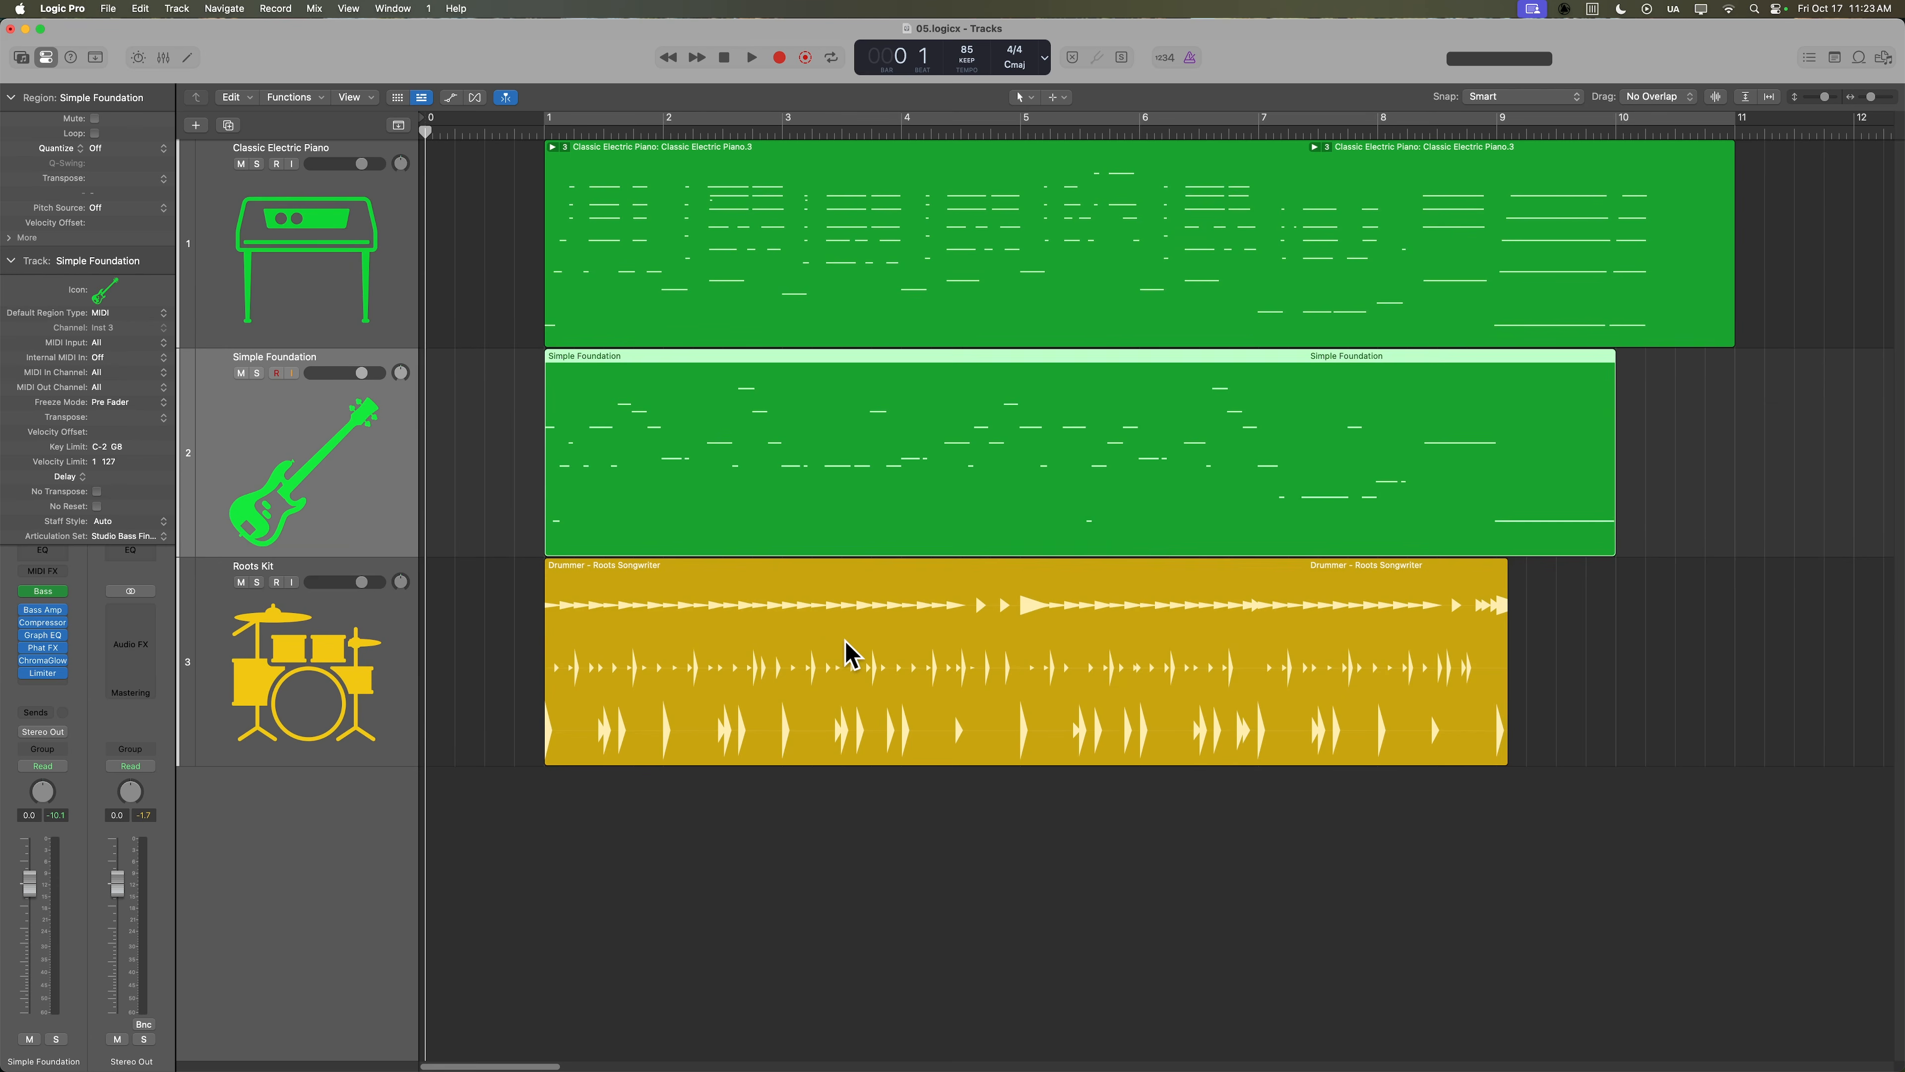
key("r")
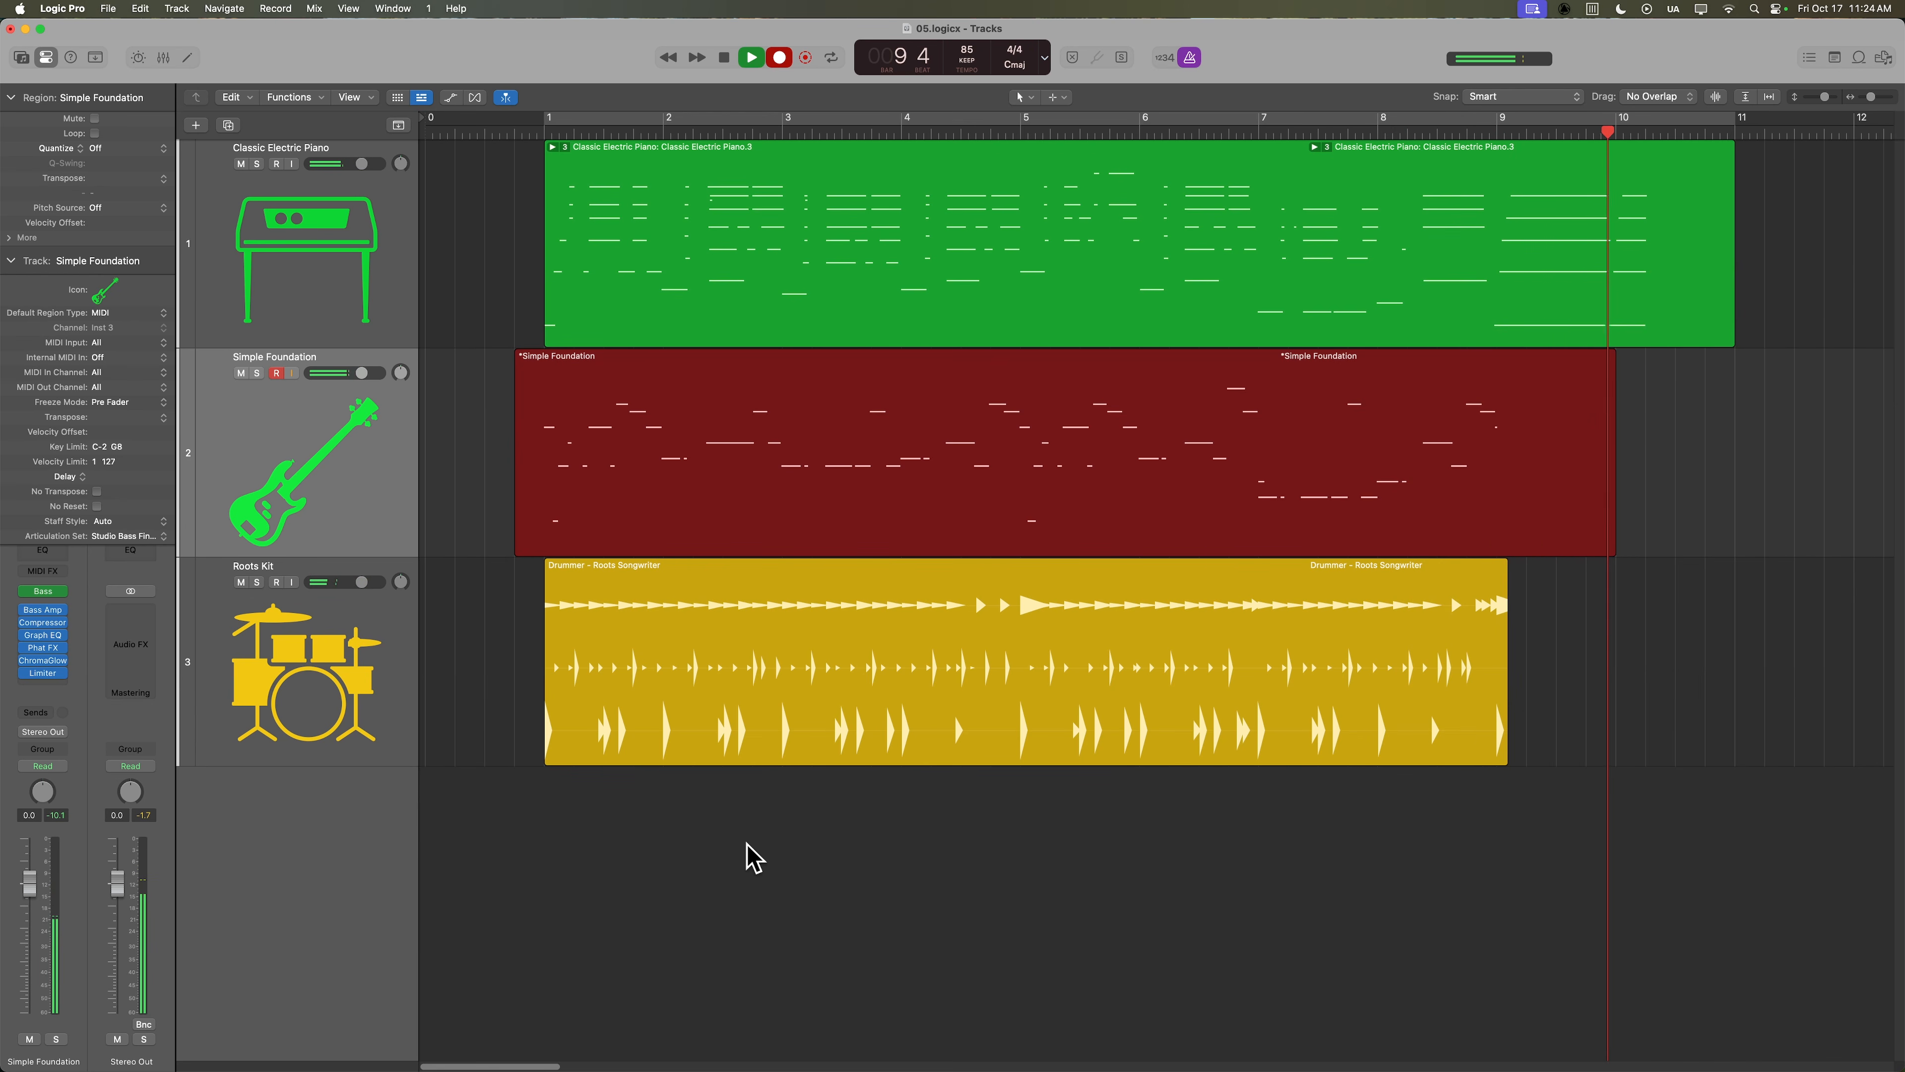
key("space")
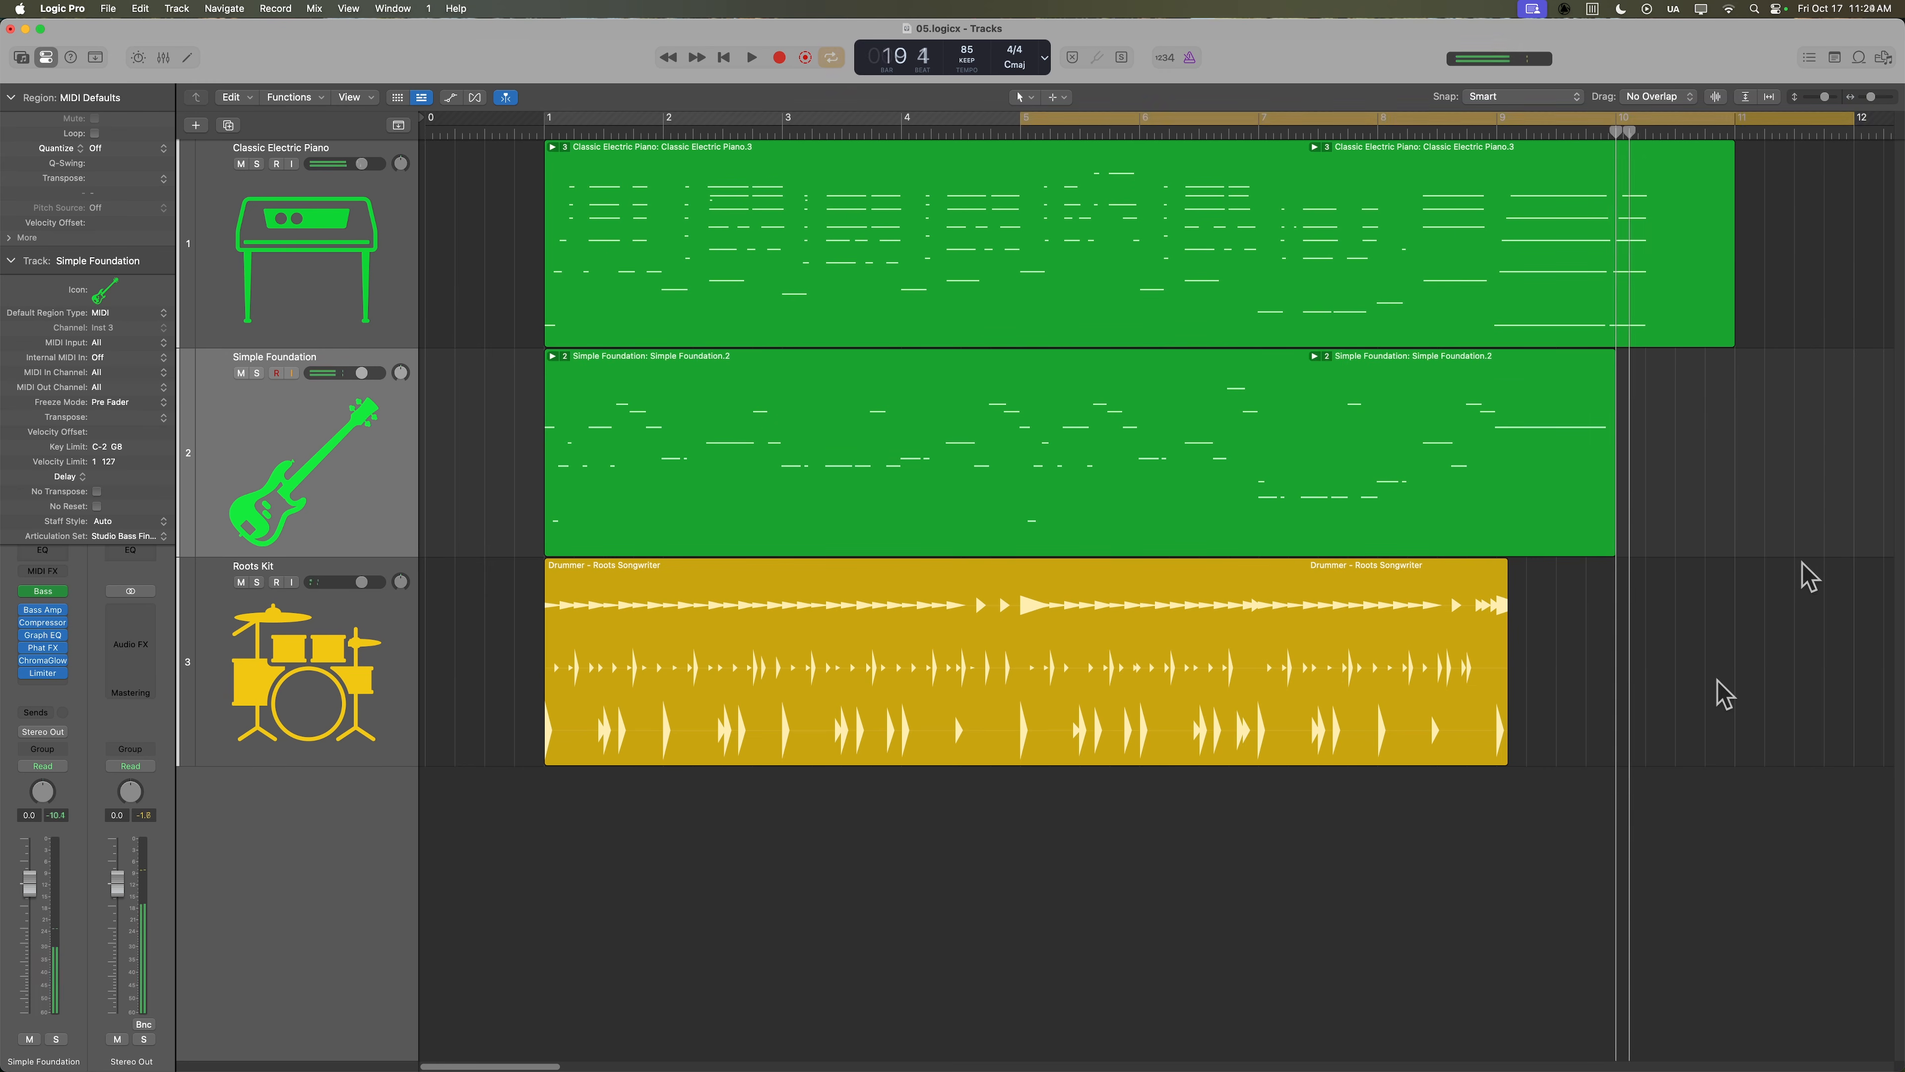
Record a third, partial Simple Foundation bass take from about bar 6 to just before bar 10.
key("r")
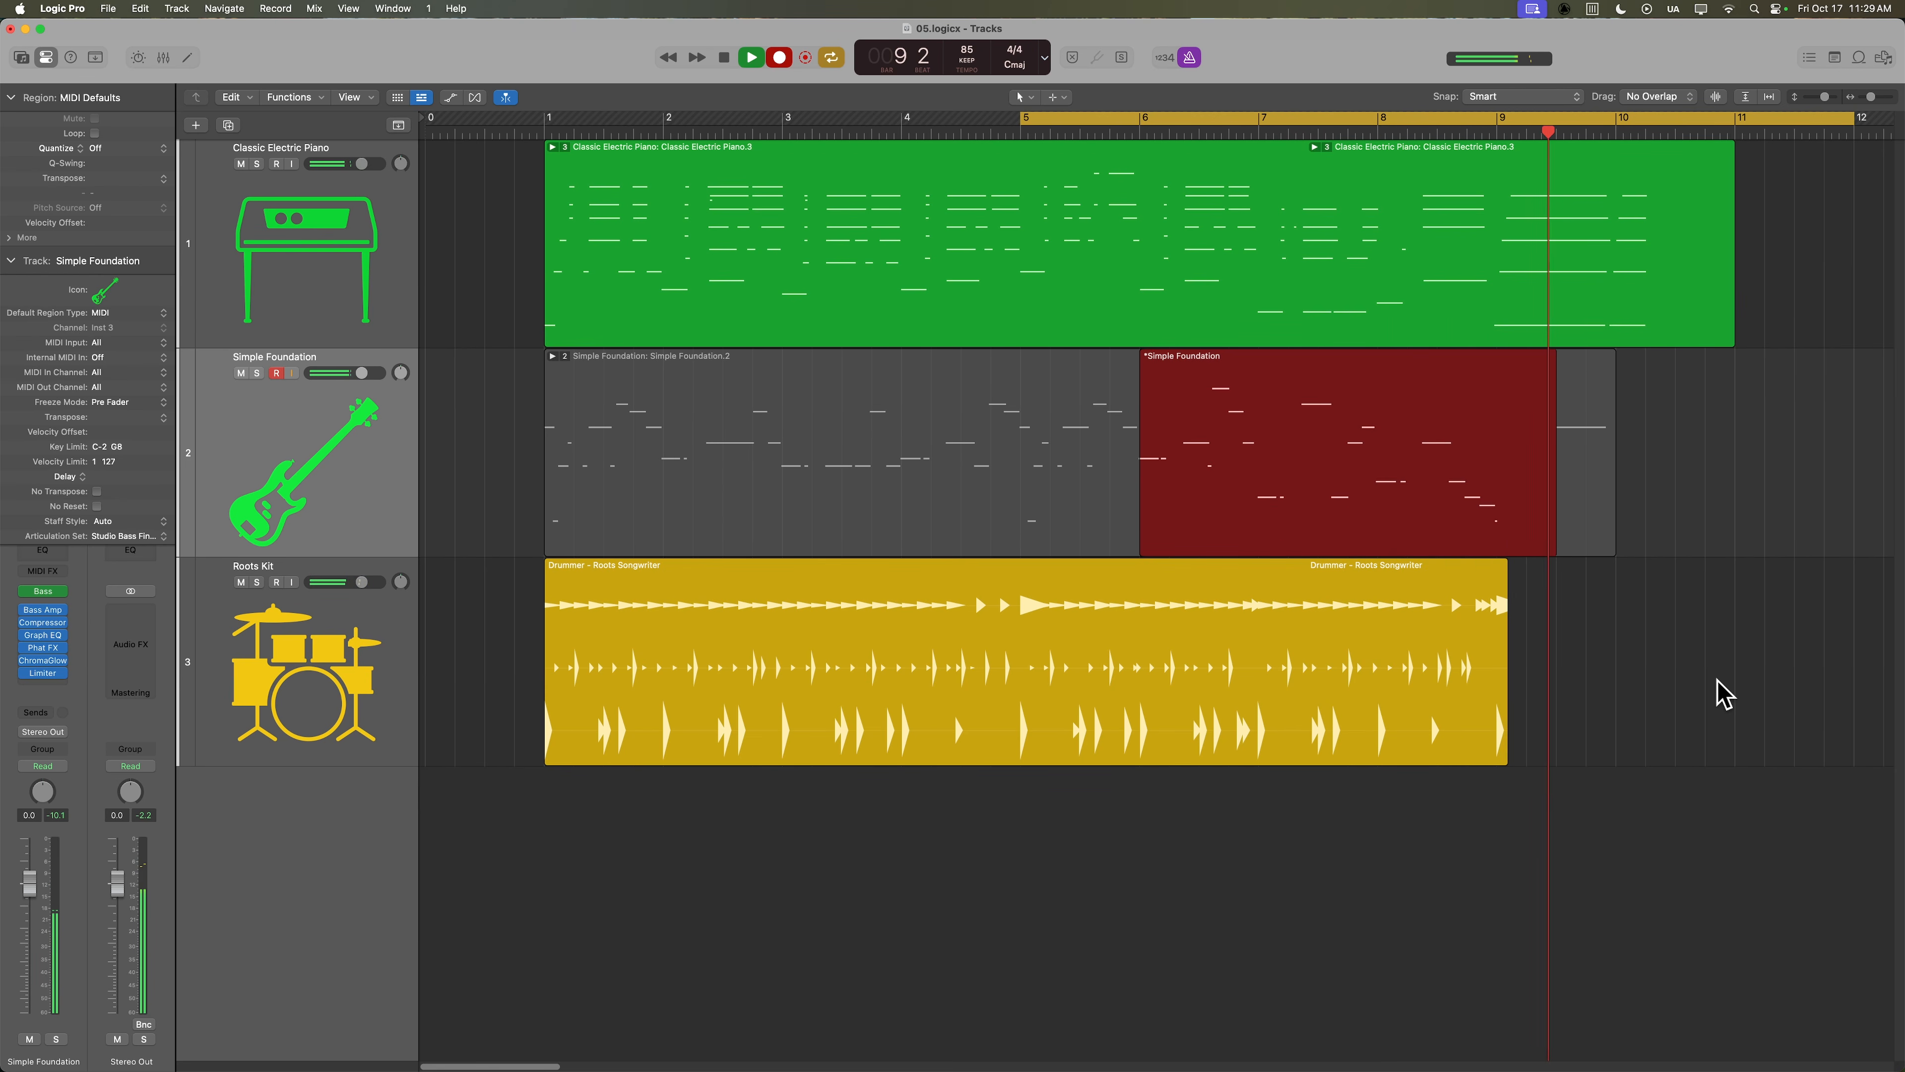
key("space")
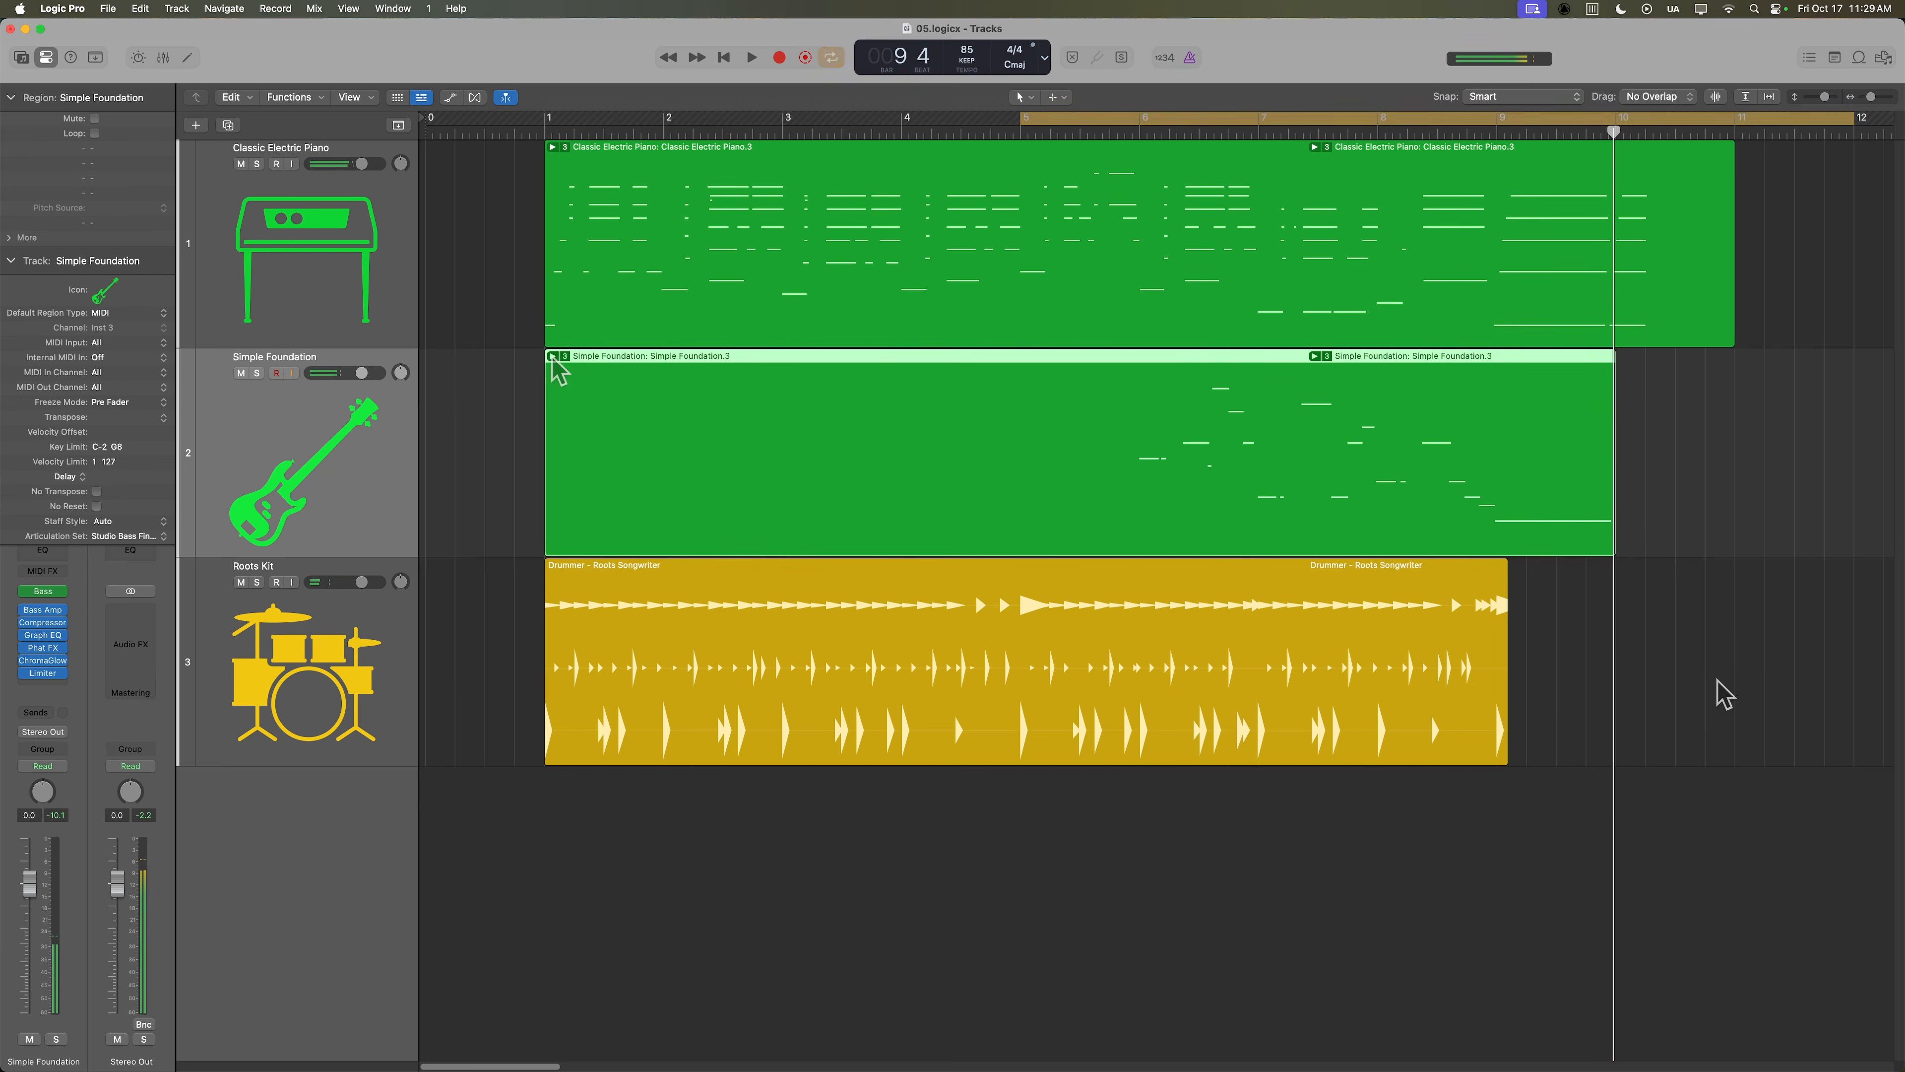
Make take 2 active in the expanded Simple Foundation take folder and collapse the folder.
key("super+Up")
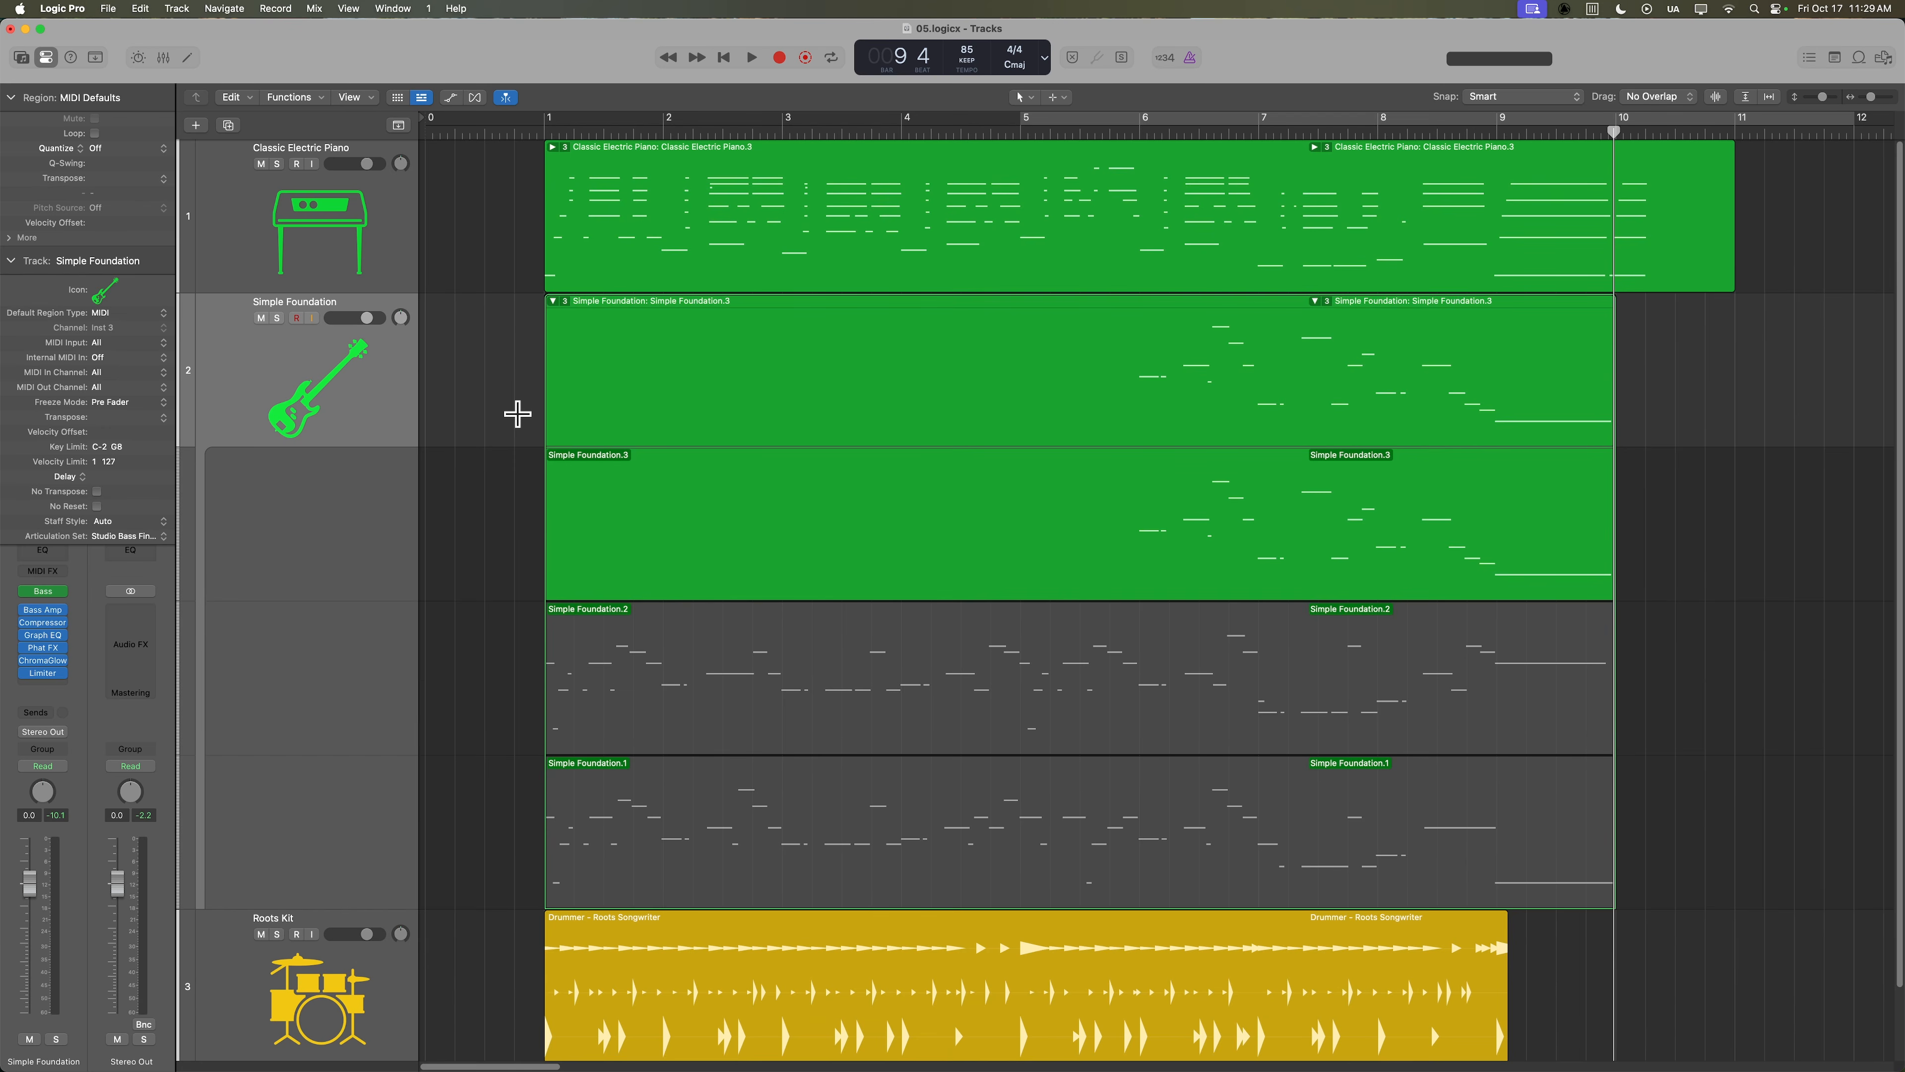
left_click(737, 681)
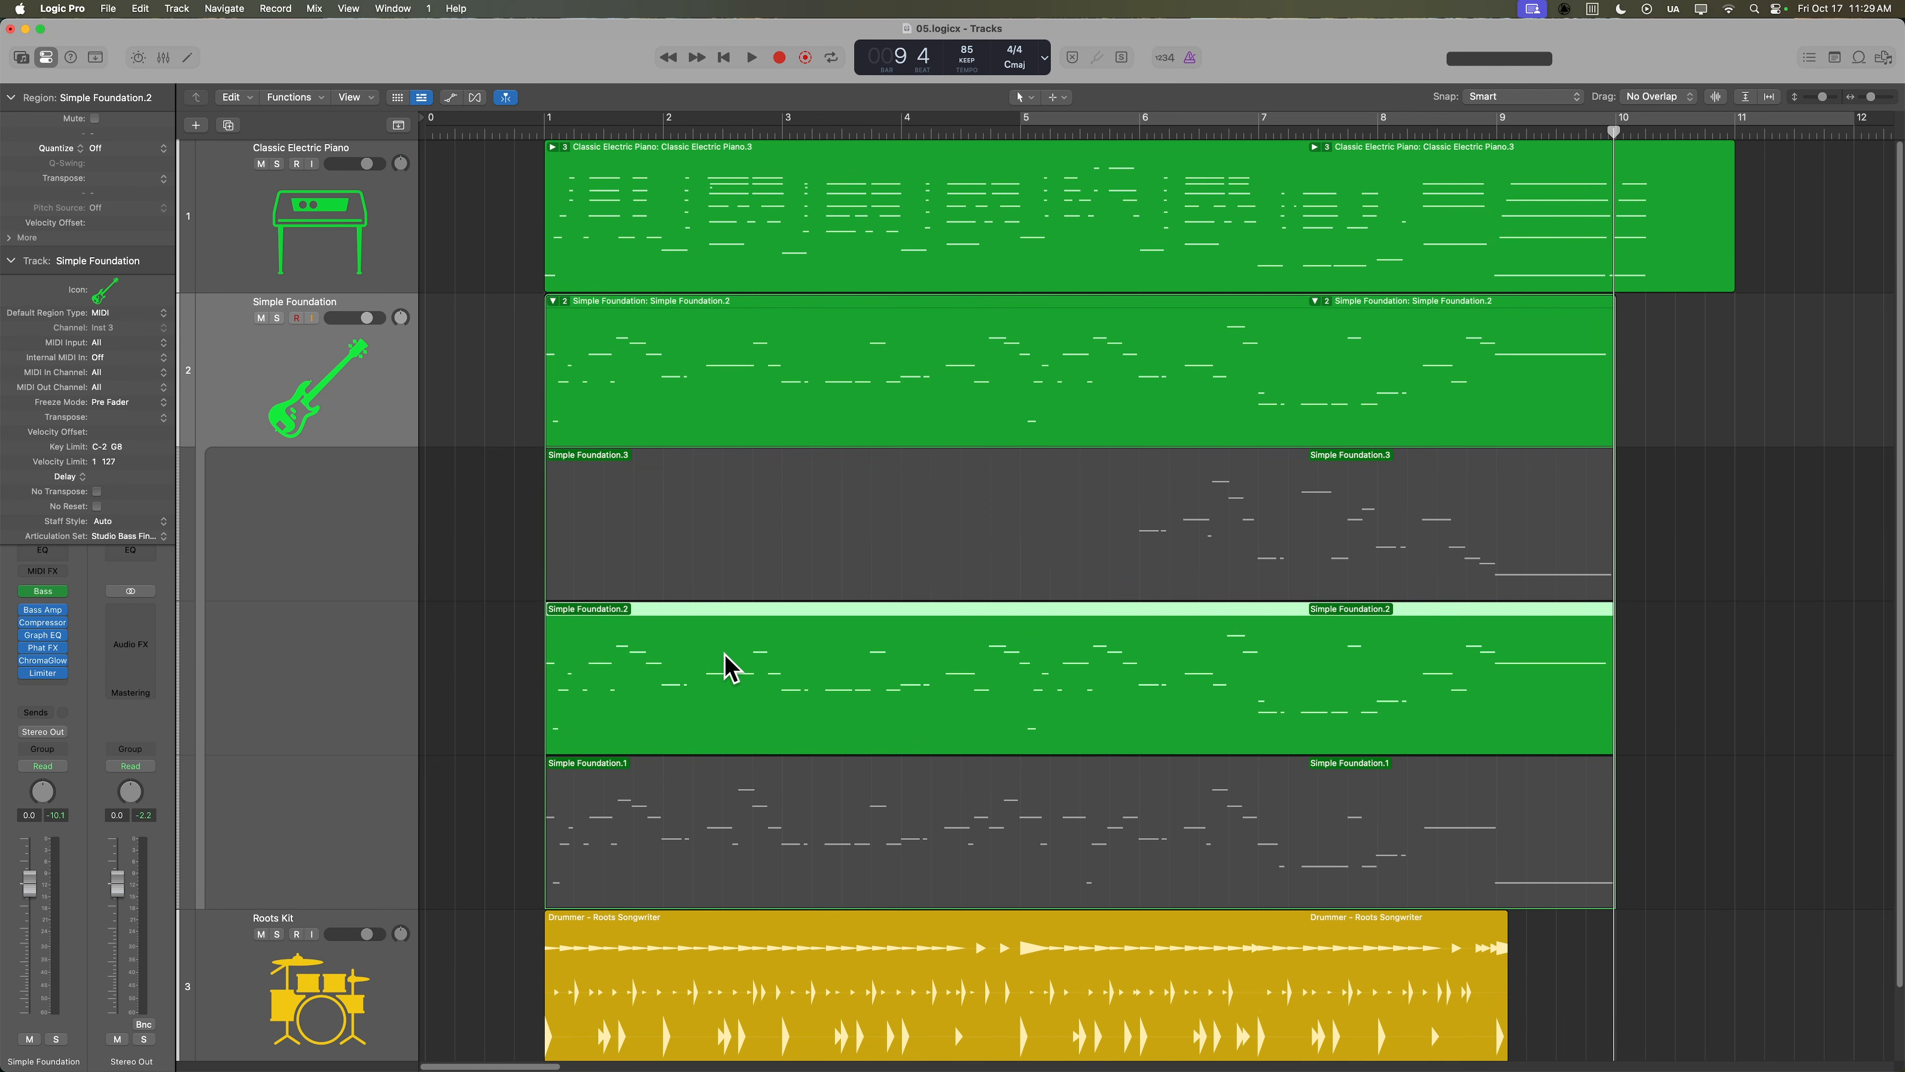
left_click(553, 302)
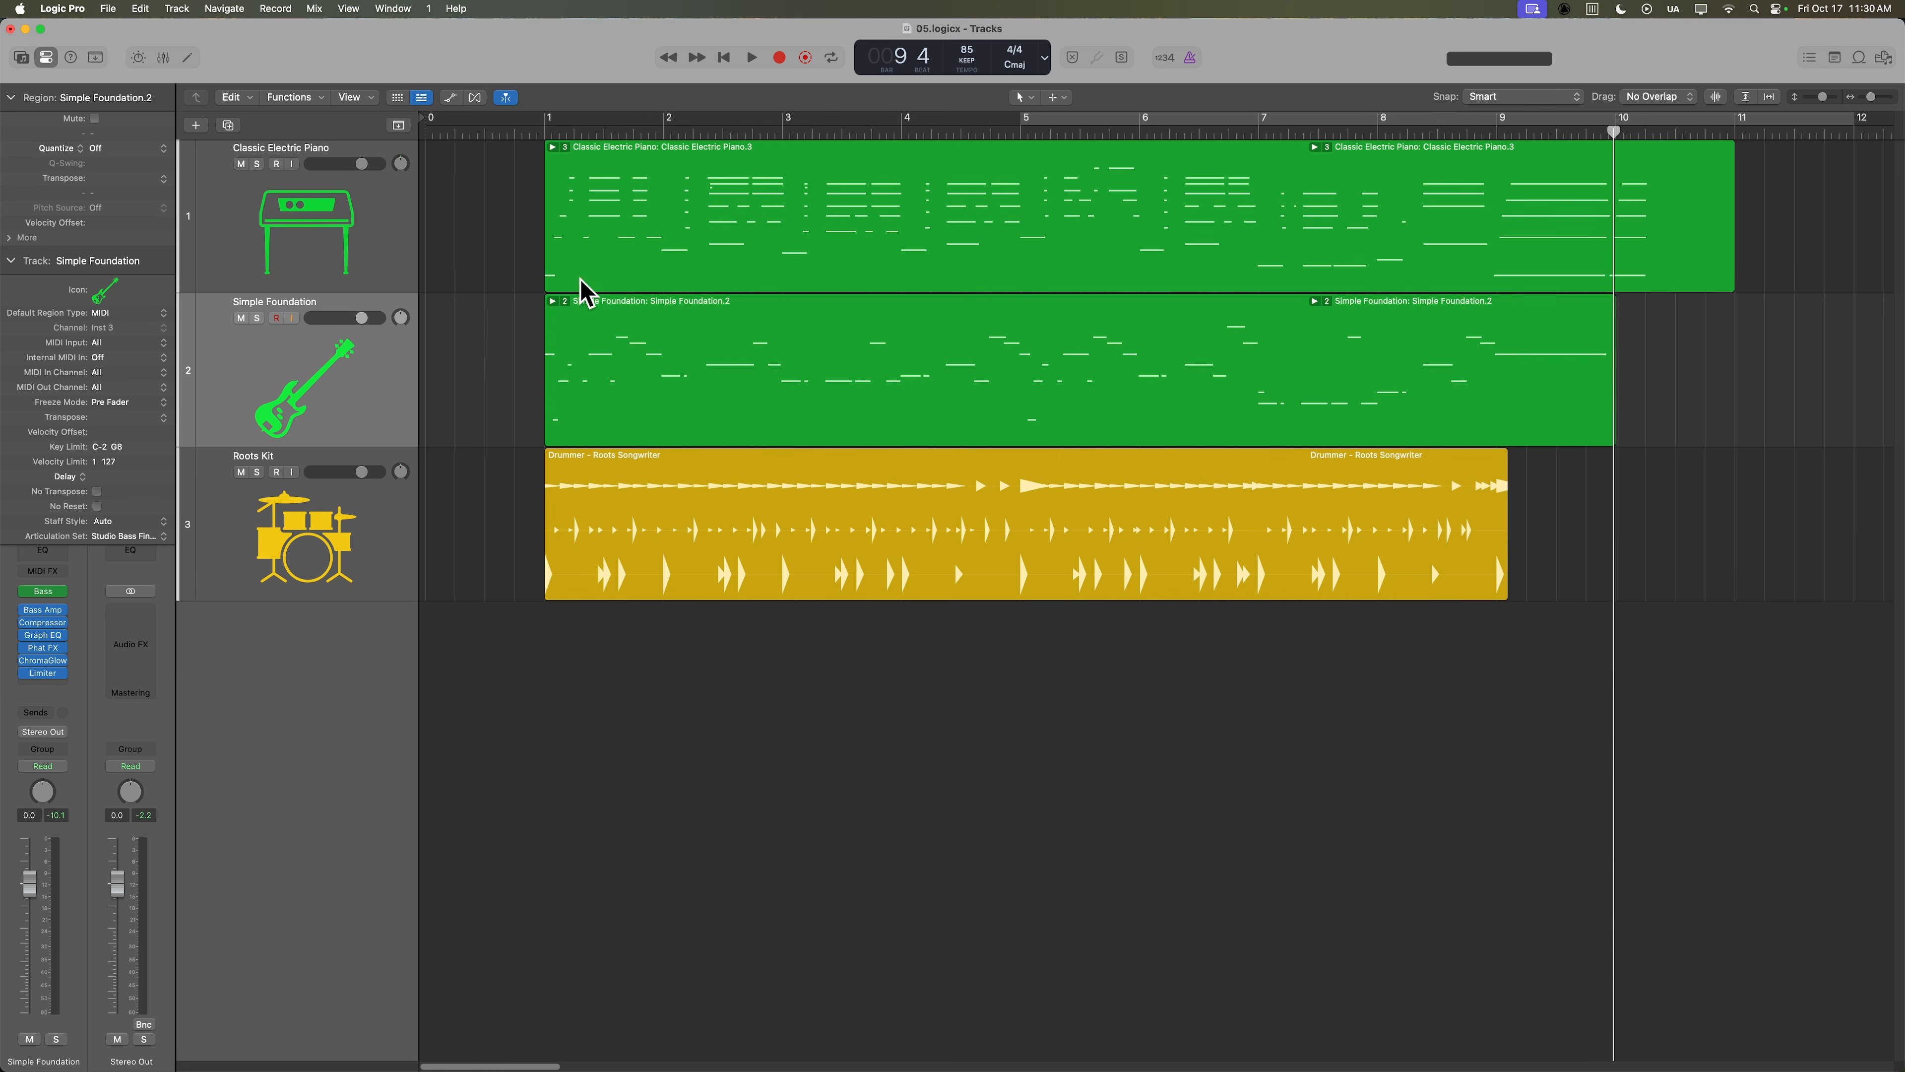
Expand the Classic Electric Piano take folder and switch between takes 2, 1 and 3 to compare them.
left_click(553, 147)
left_click(866, 668)
left_click(896, 860)
left_click(887, 734)
left_click(877, 564)
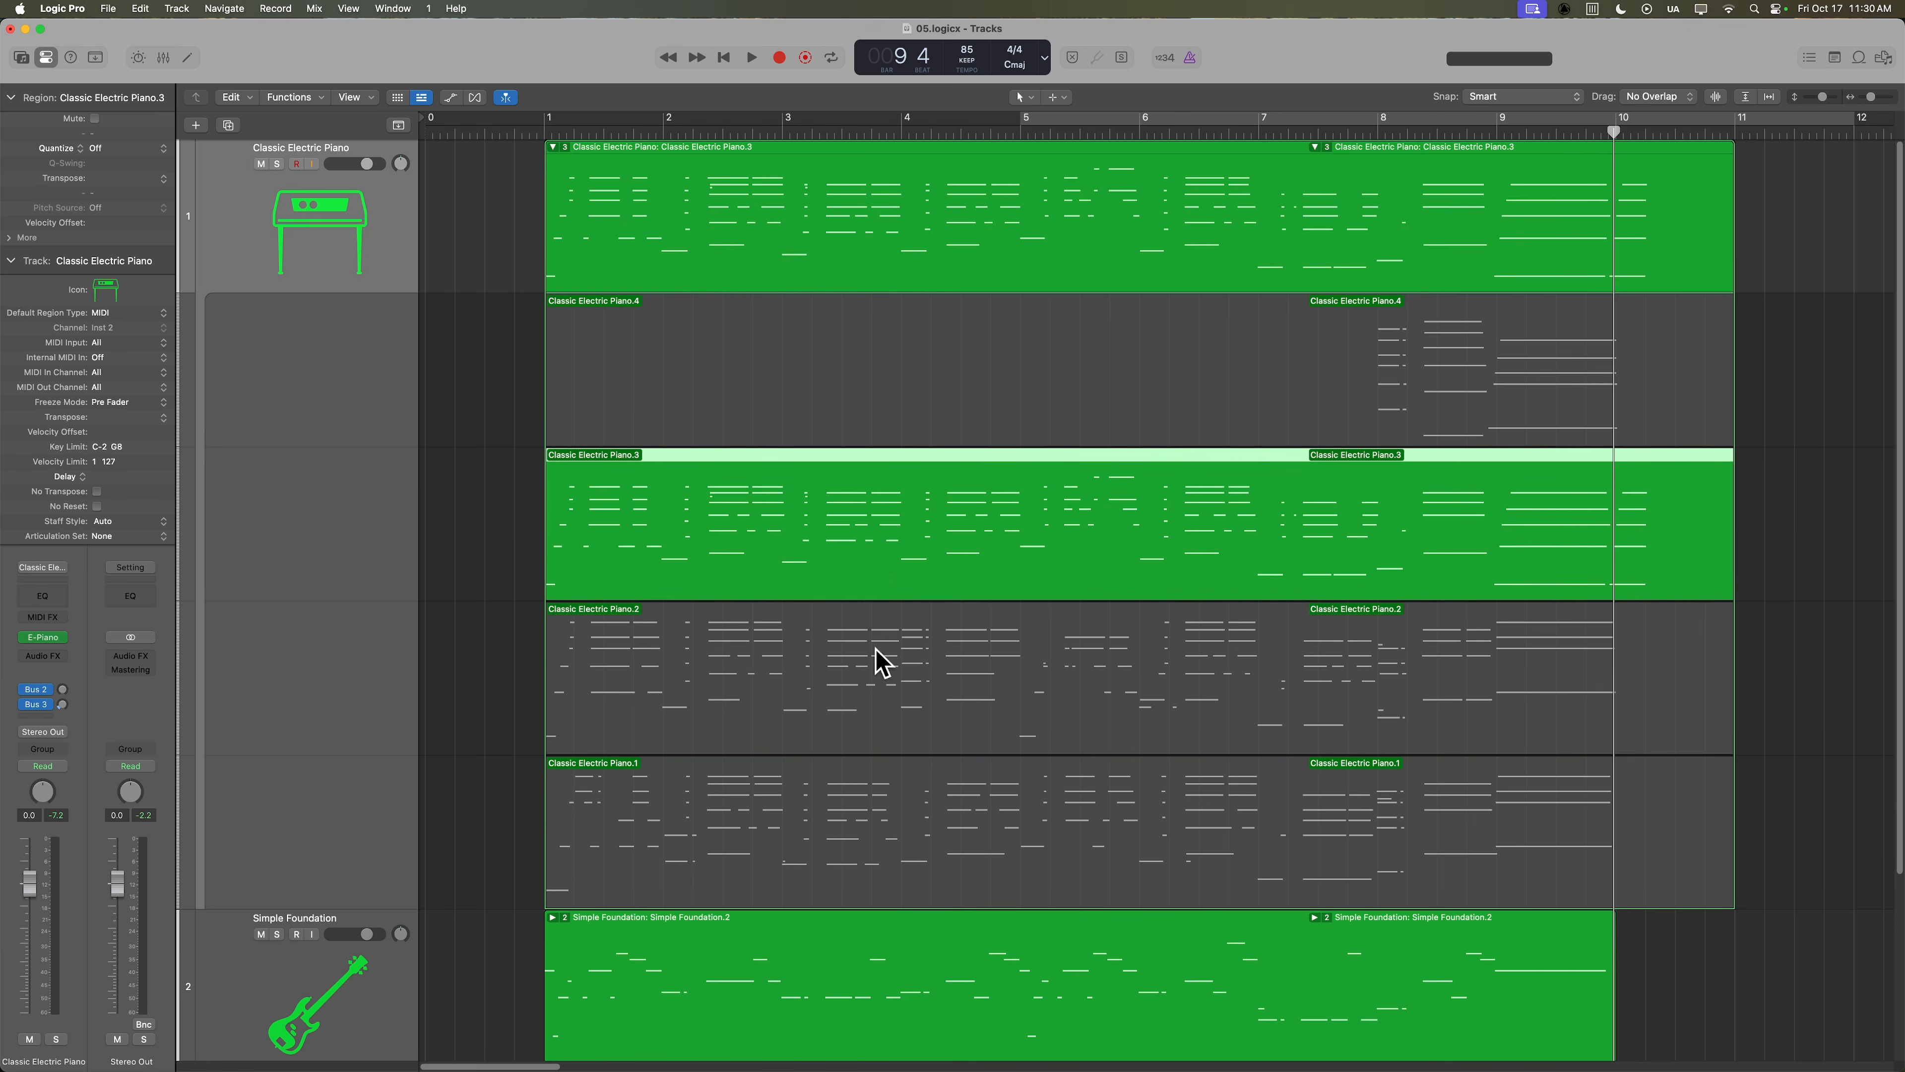
left_click(882, 661)
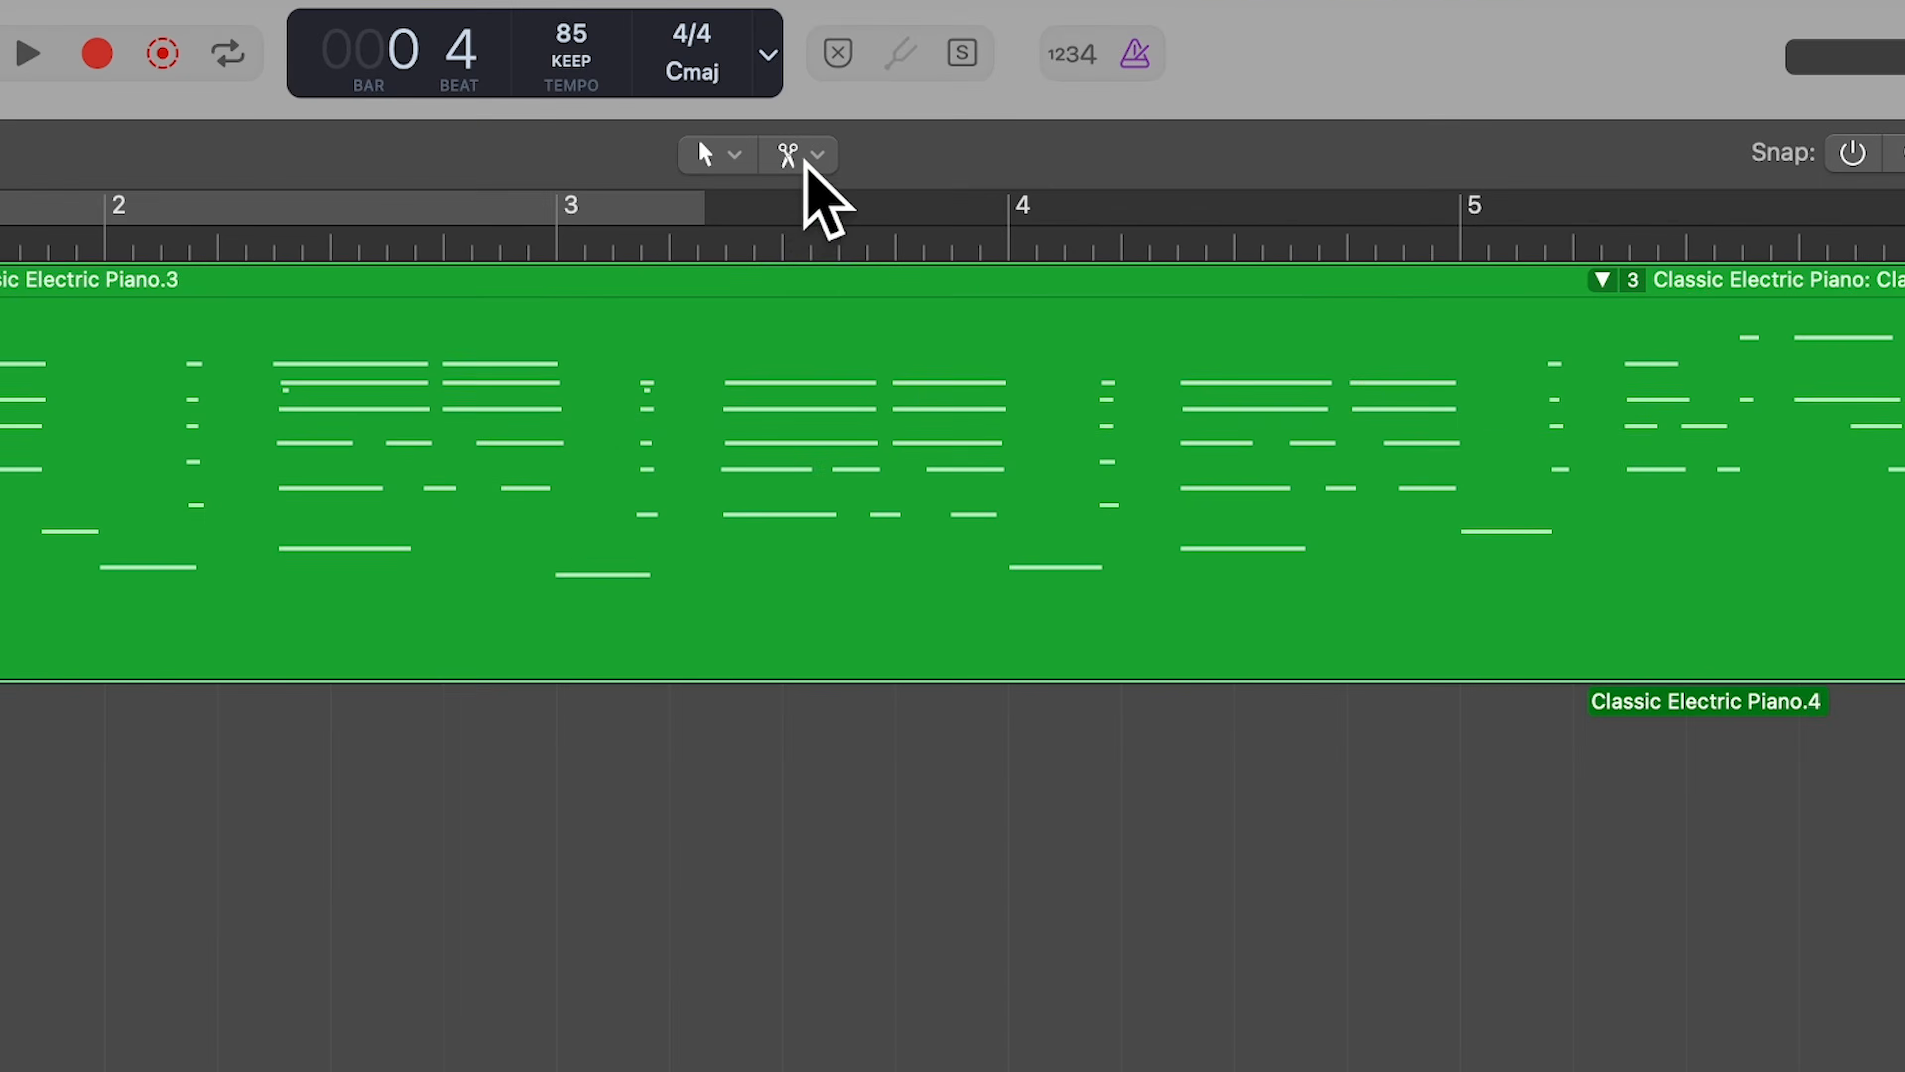
Set the Command-click tool to the Marquee Tool and split the electric piano take folder just after beat 2 of bar 1.
left_click(1060, 97)
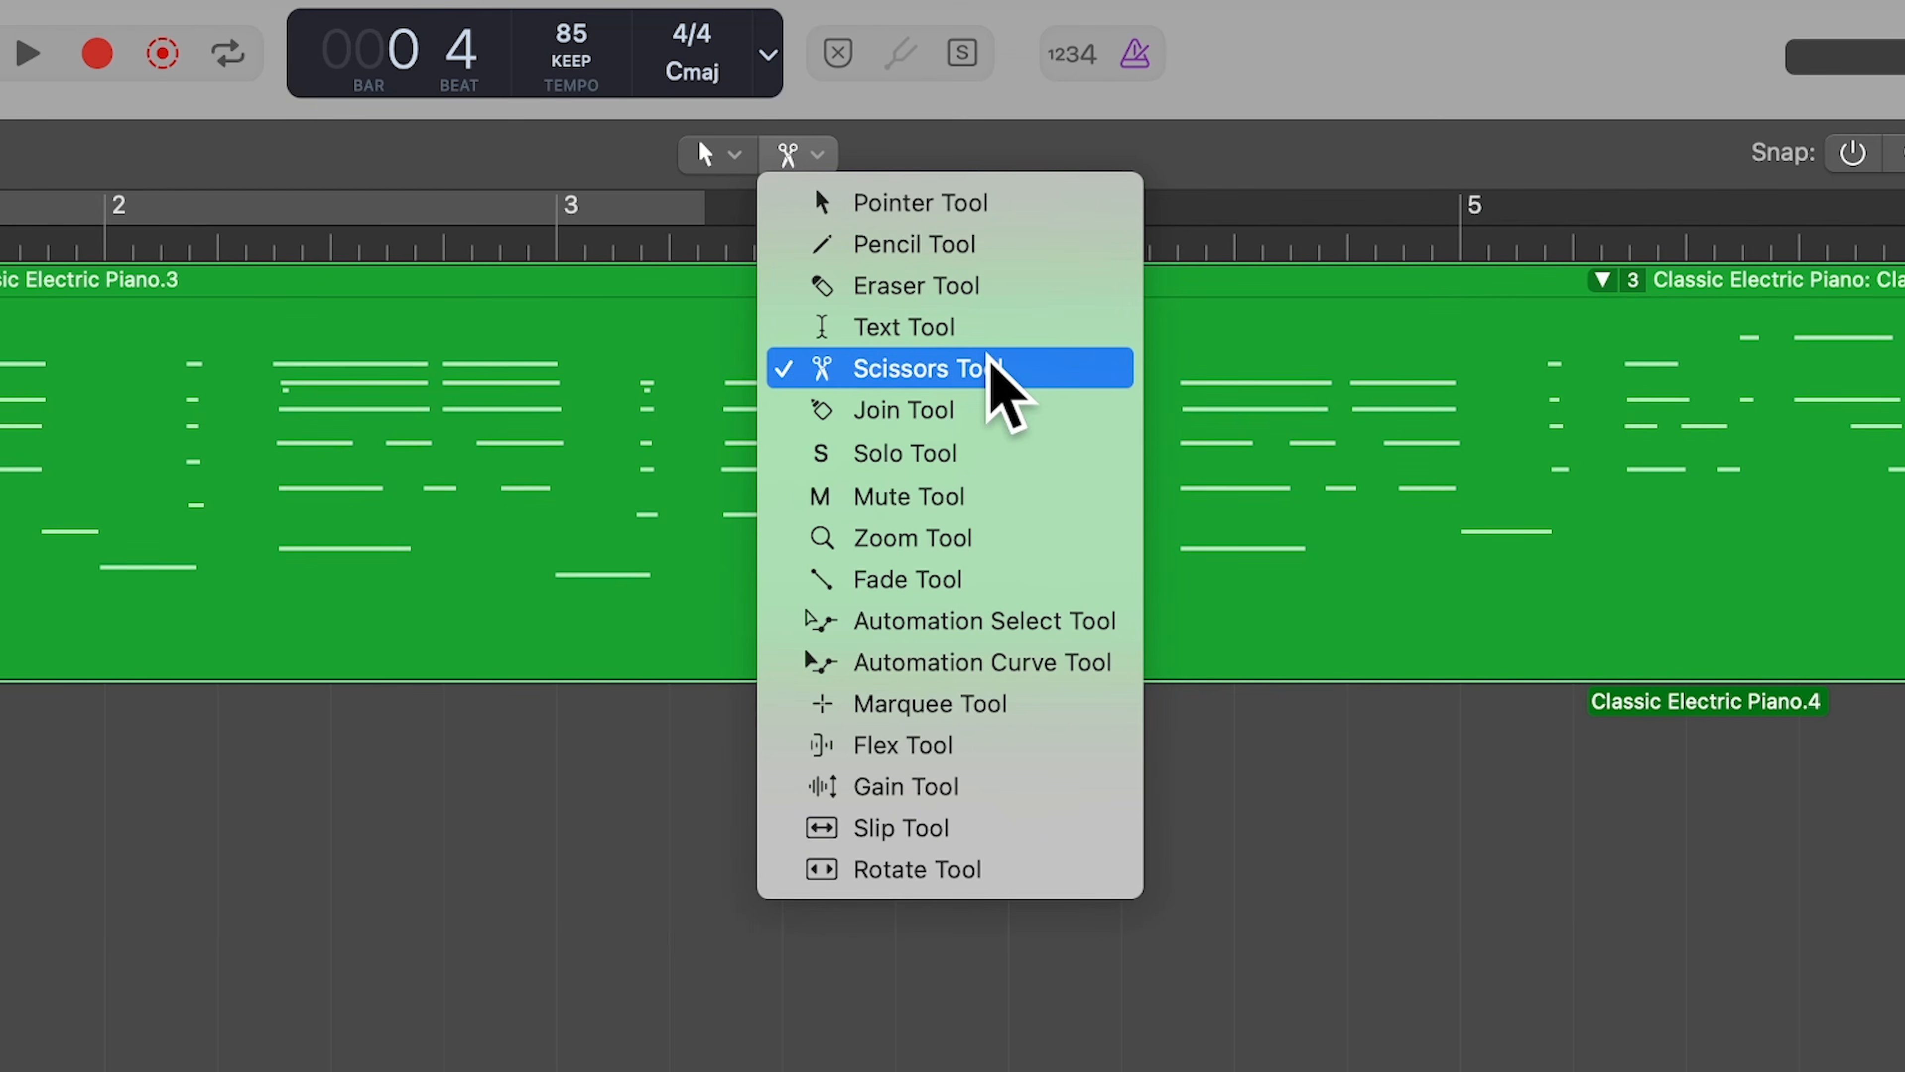
left_click(1065, 685)
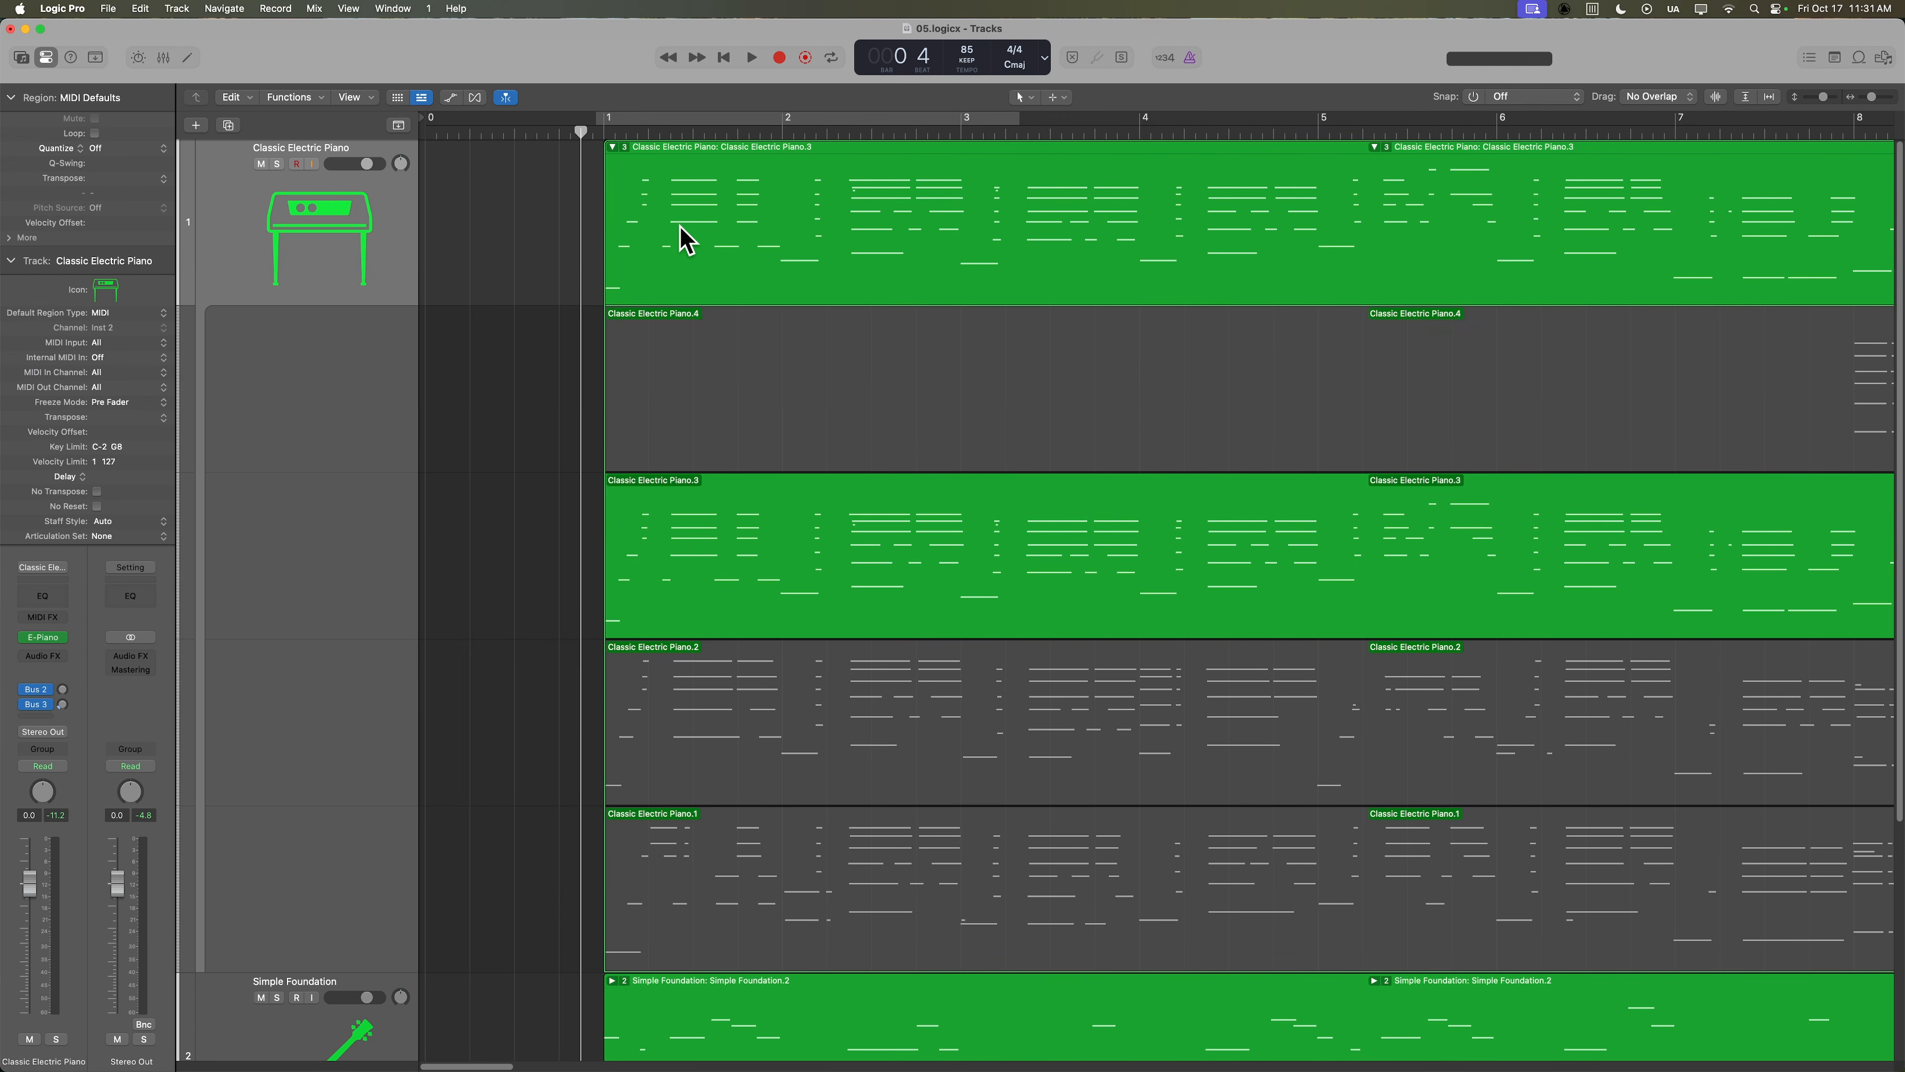
key("super+Right")
key("super+Right")
key("super+Right")
key("super+Right")
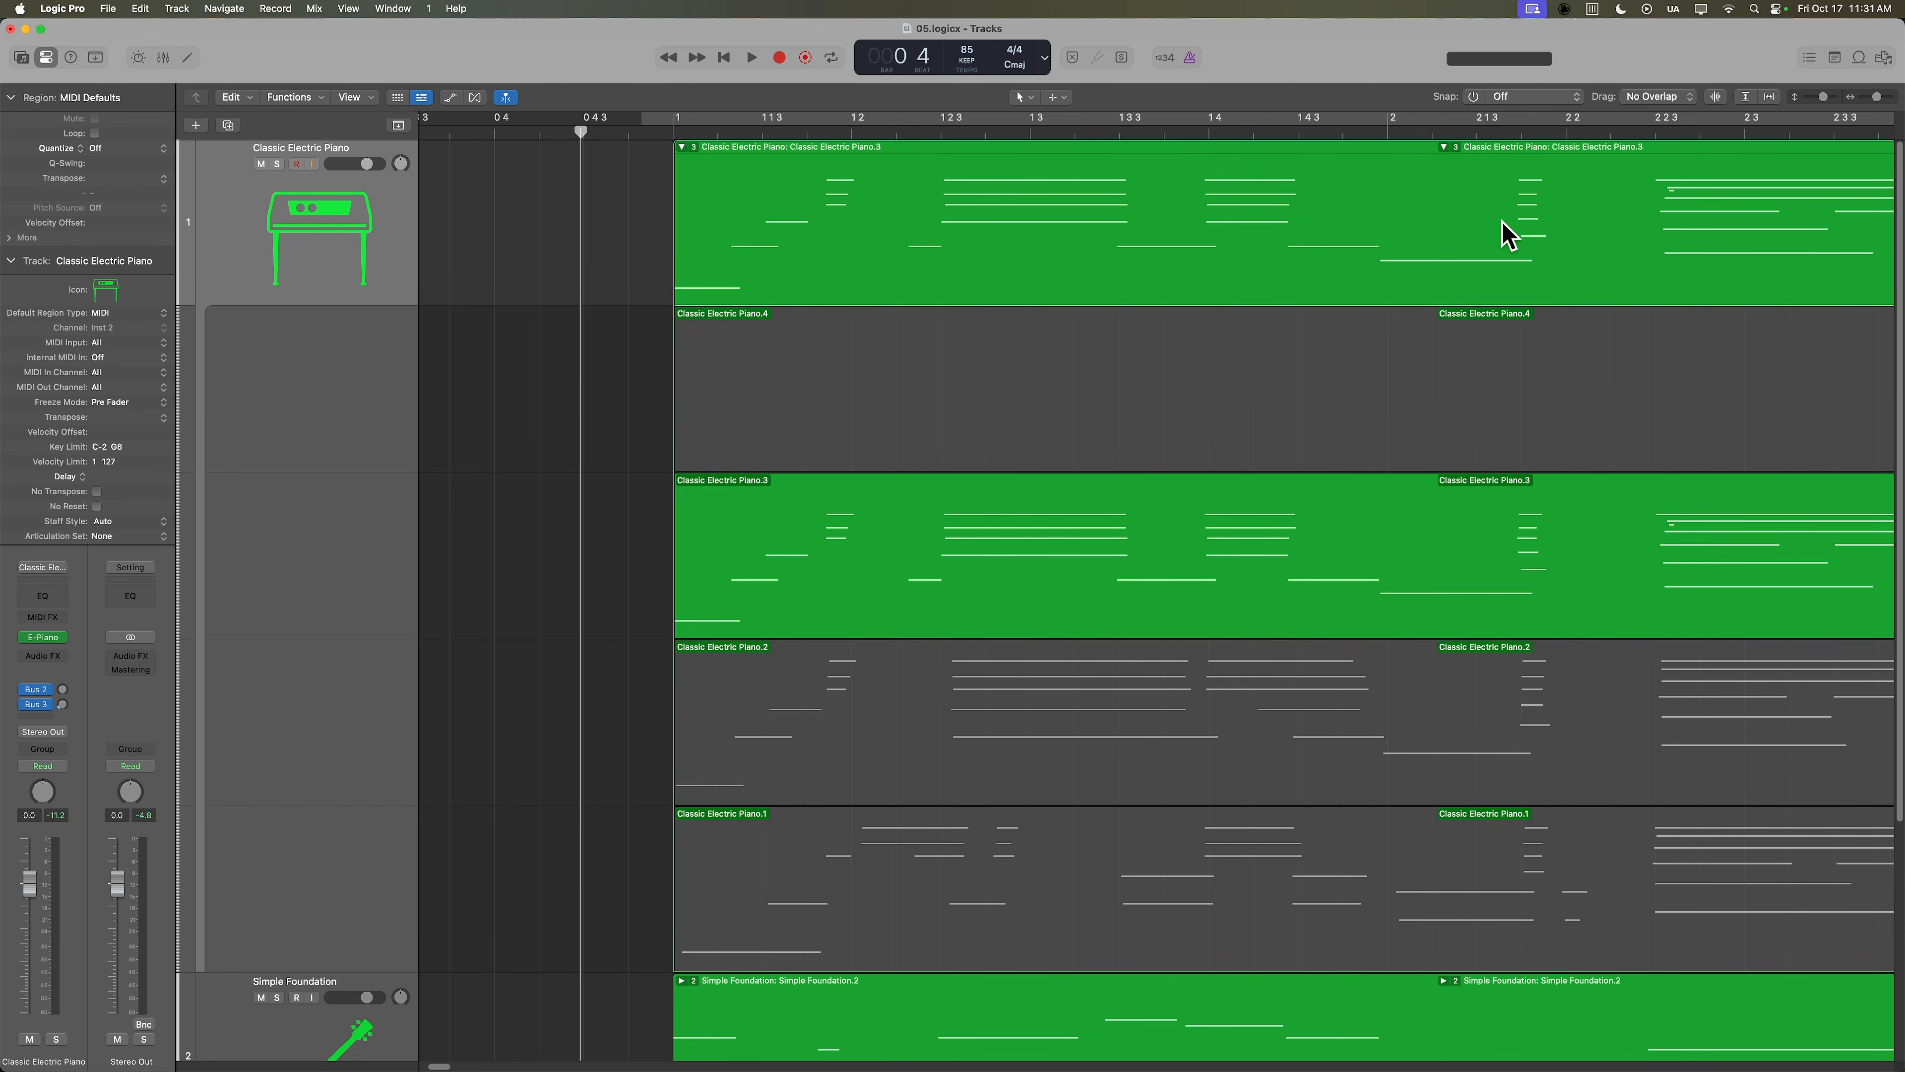
left_click(878, 207, "super")
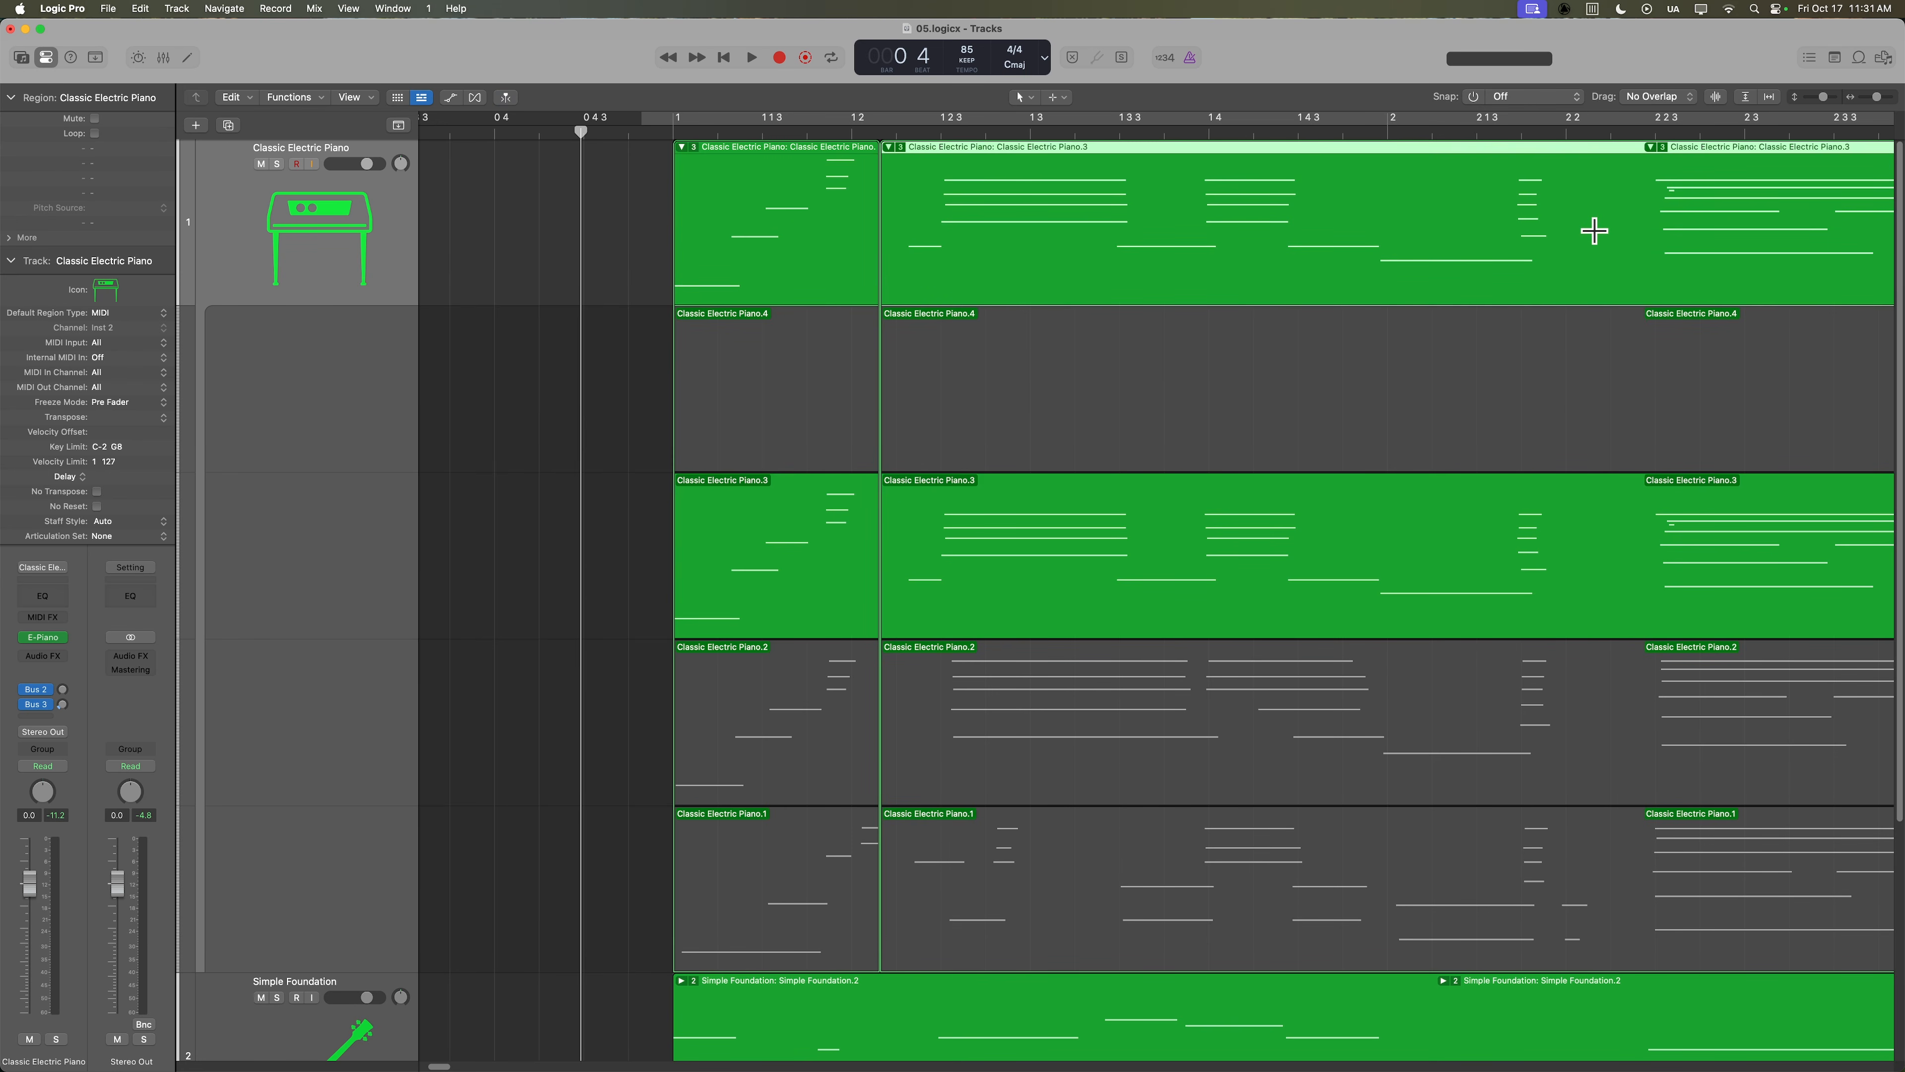
Split the electric piano take folder just after beat 2 in each of bars 2 through 8.
scroll(1504, 391, "right", 10)
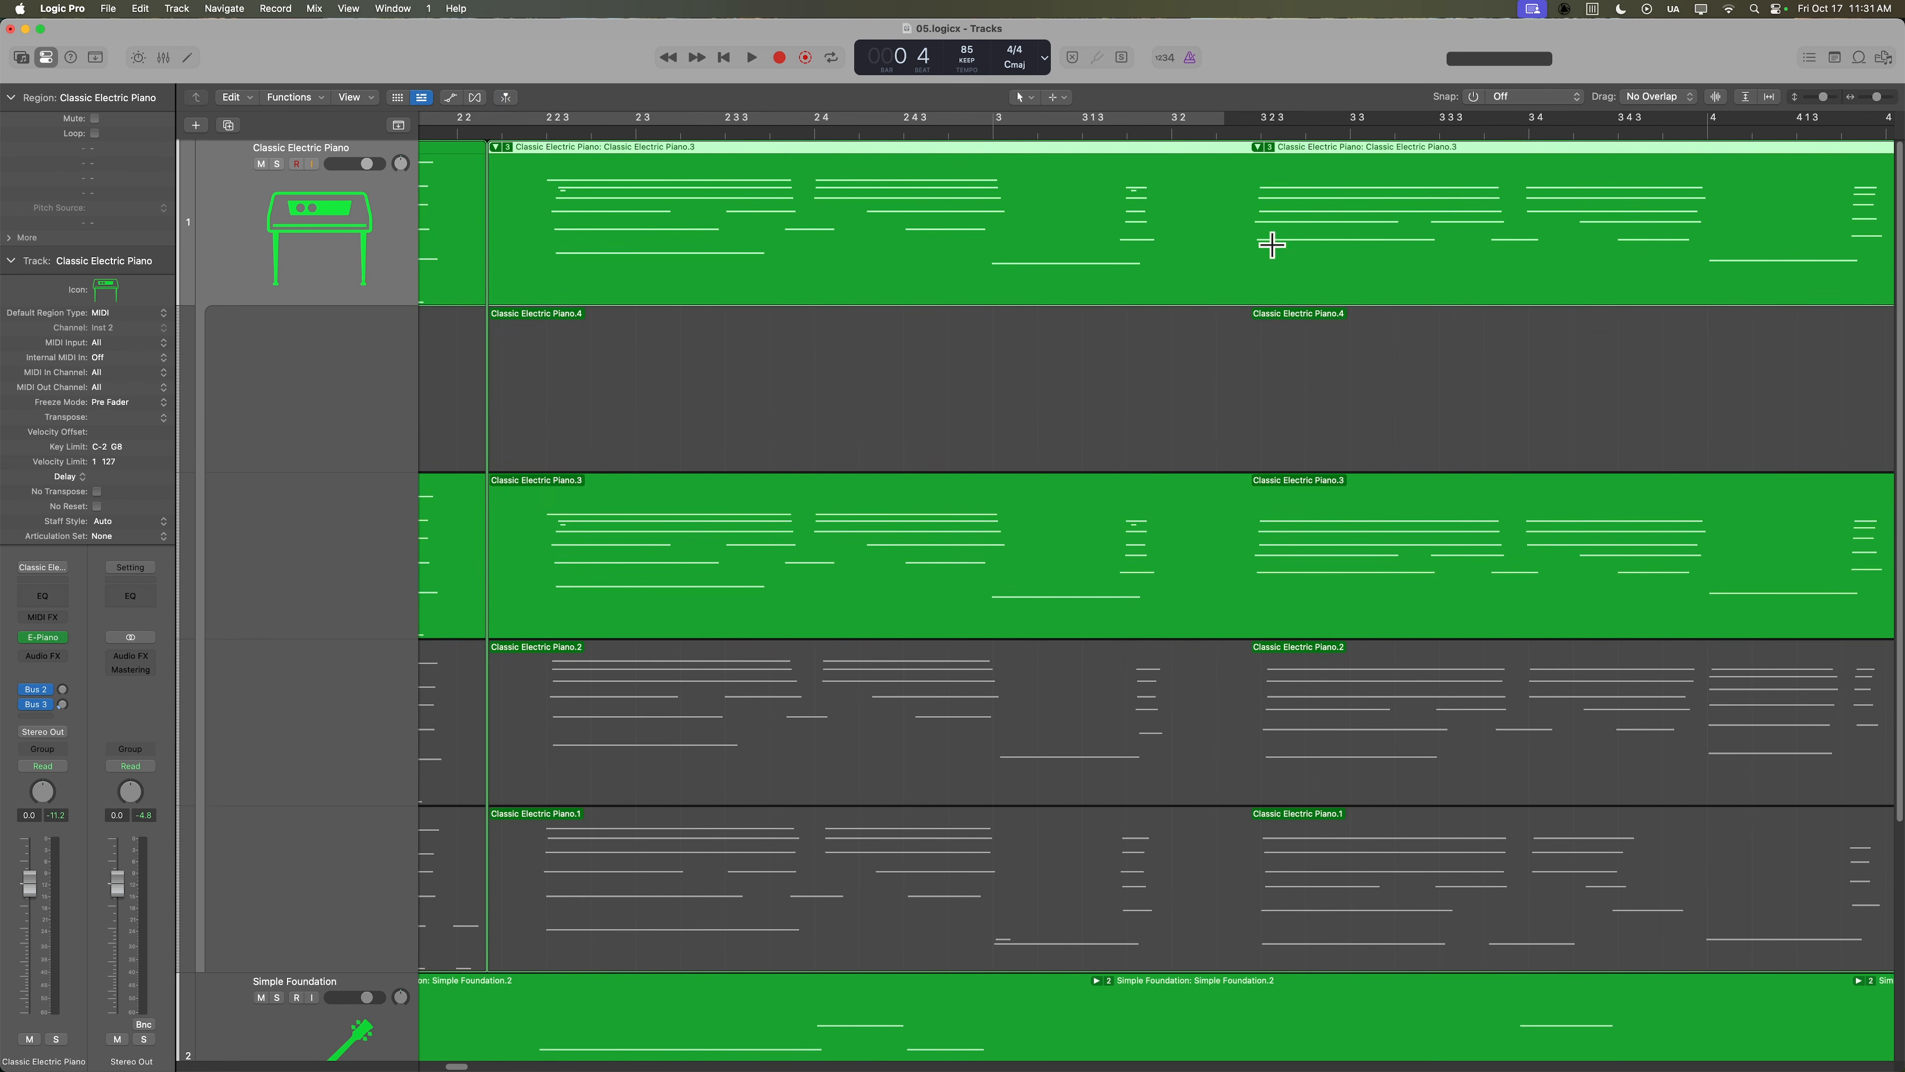
scroll(1211, 201, "right", 7)
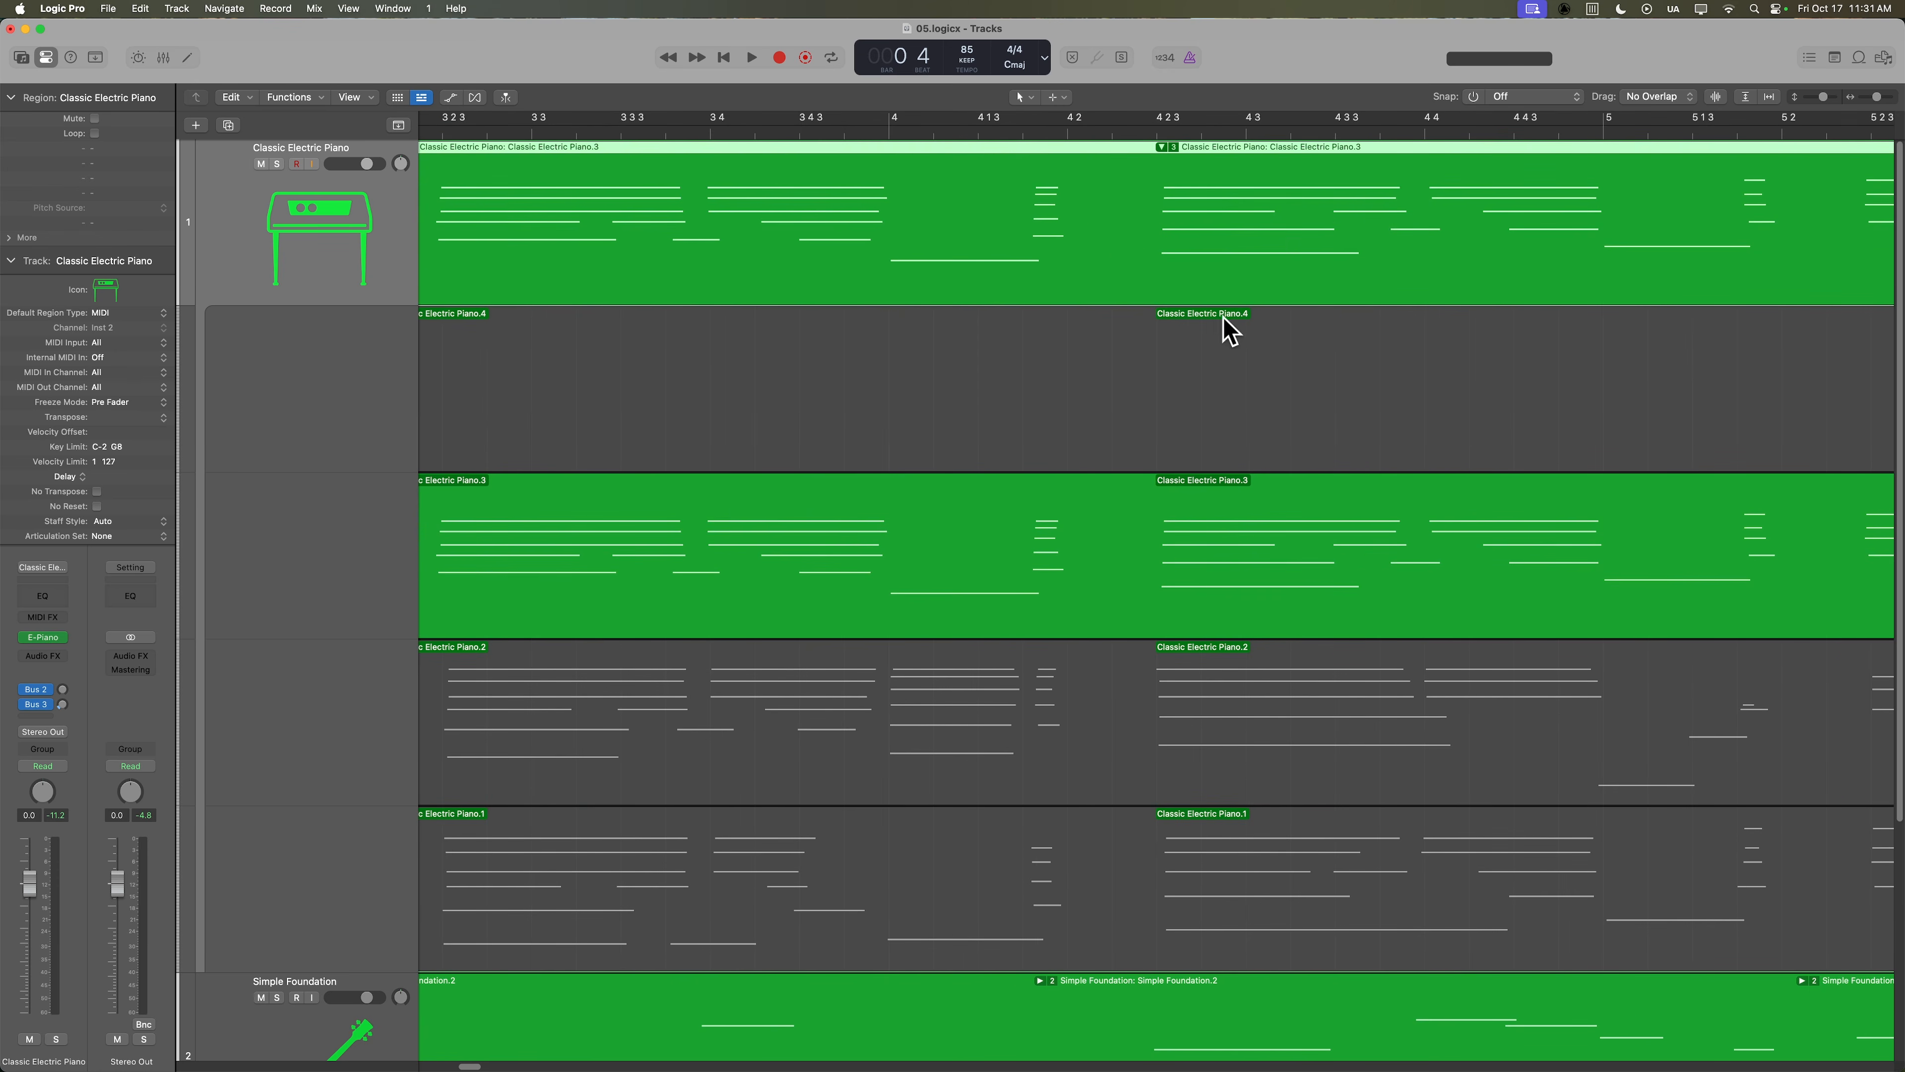
scroll(1208, 532, "right", 7)
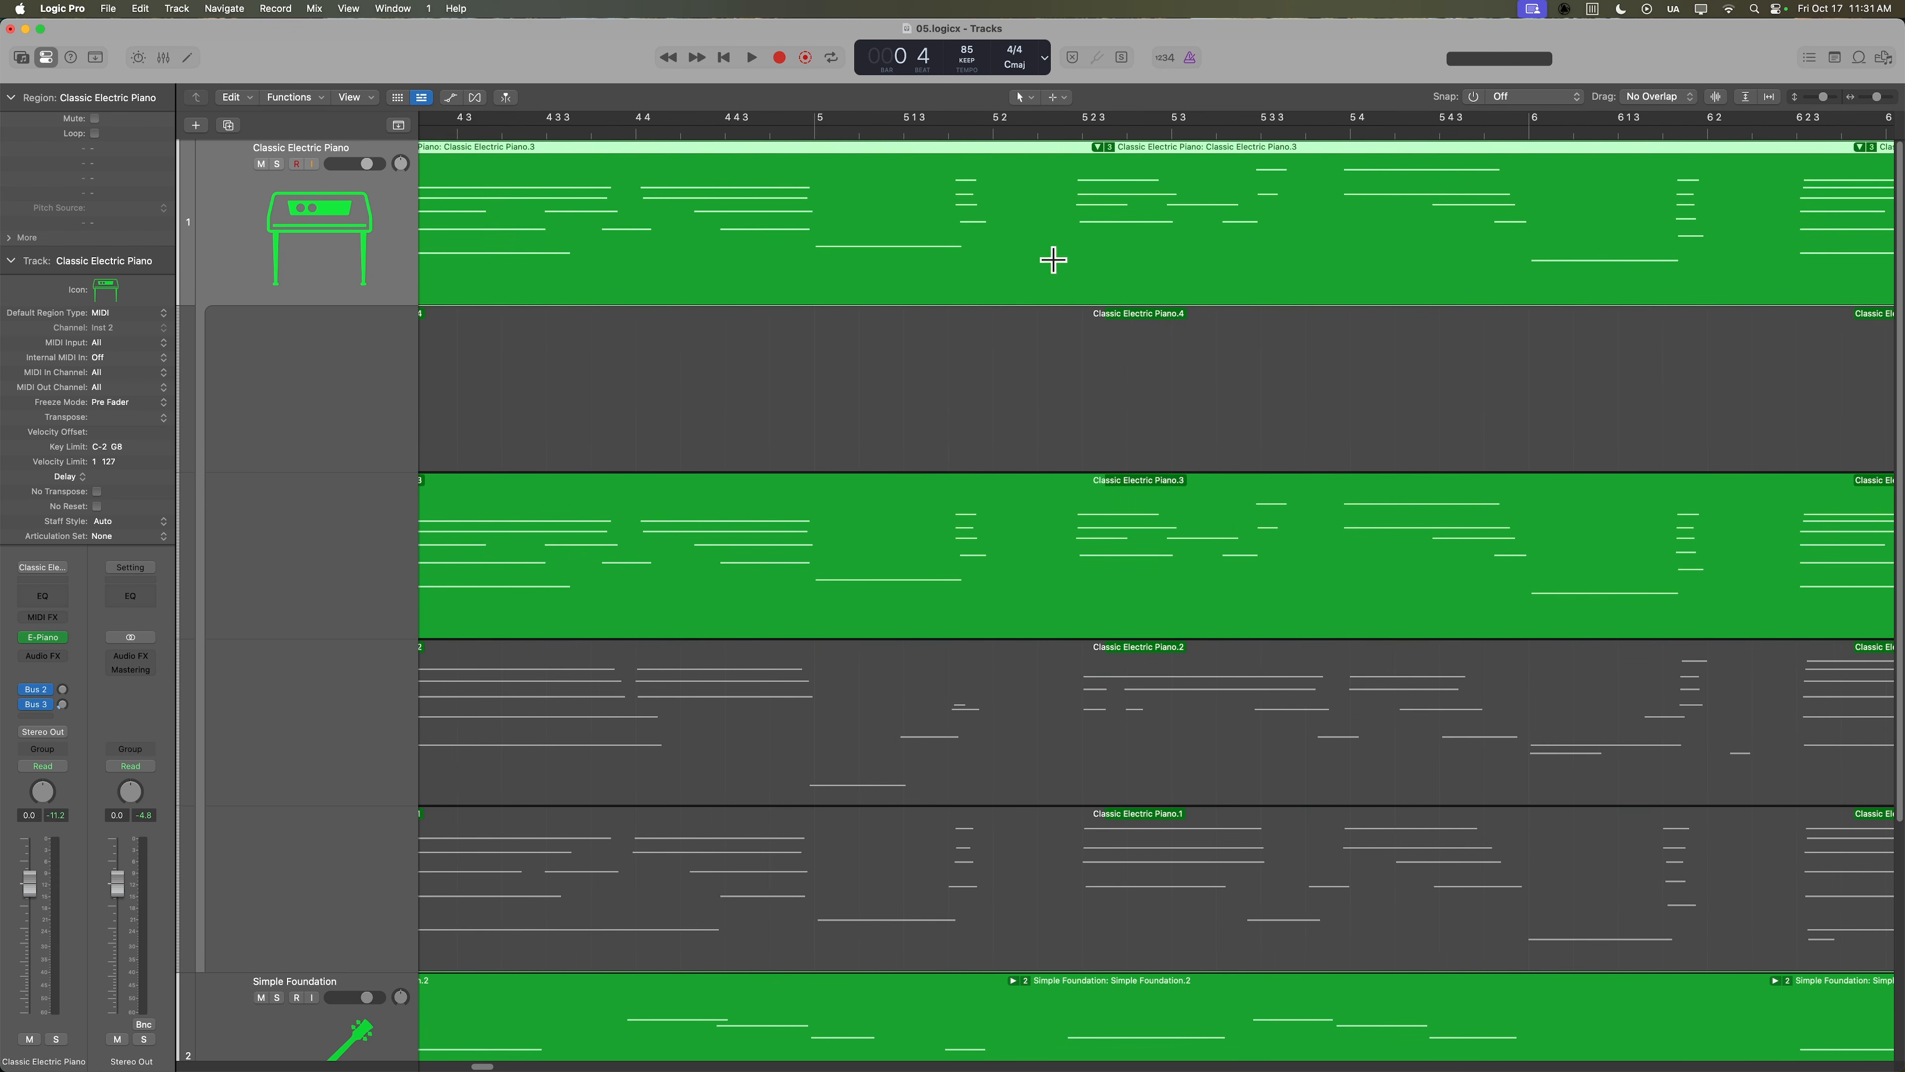
scroll(1220, 397, "right", 5)
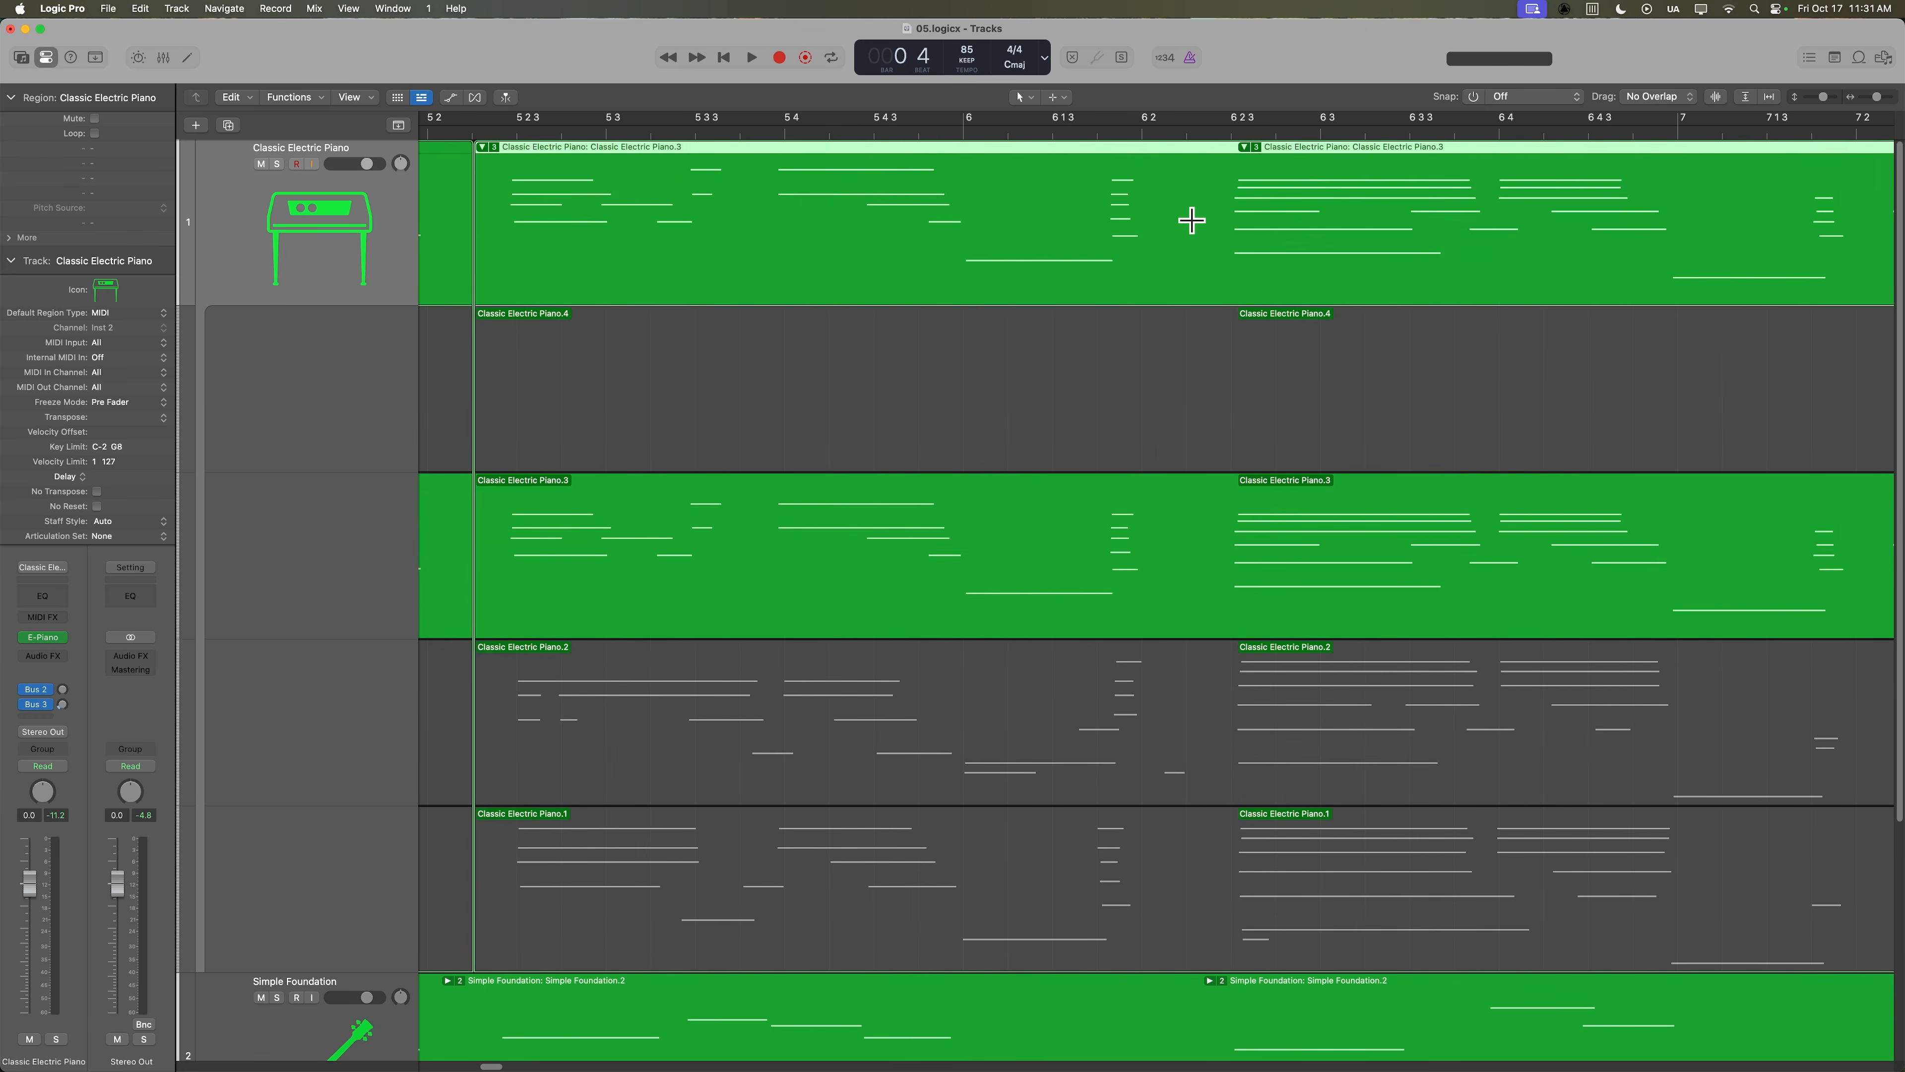
scroll(1204, 340, "right", 7)
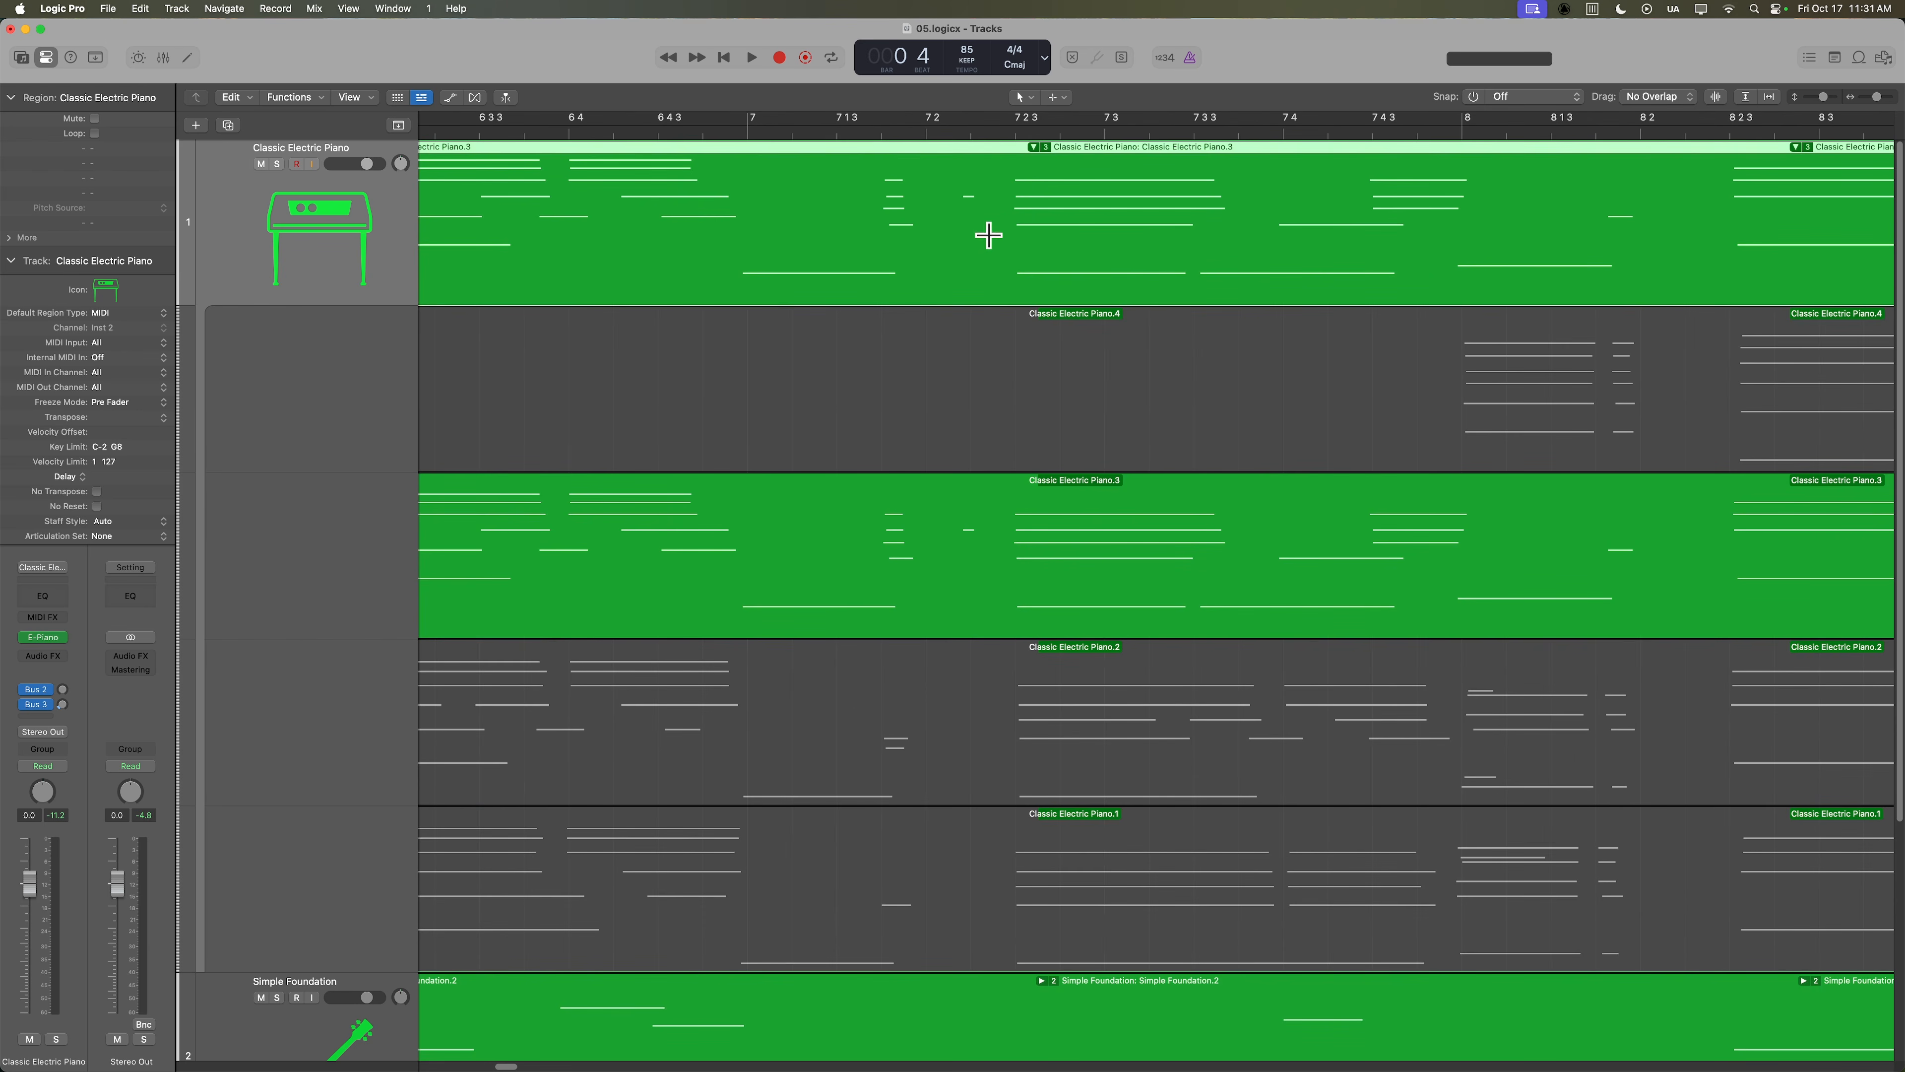
scroll(943, 220, "down", 10)
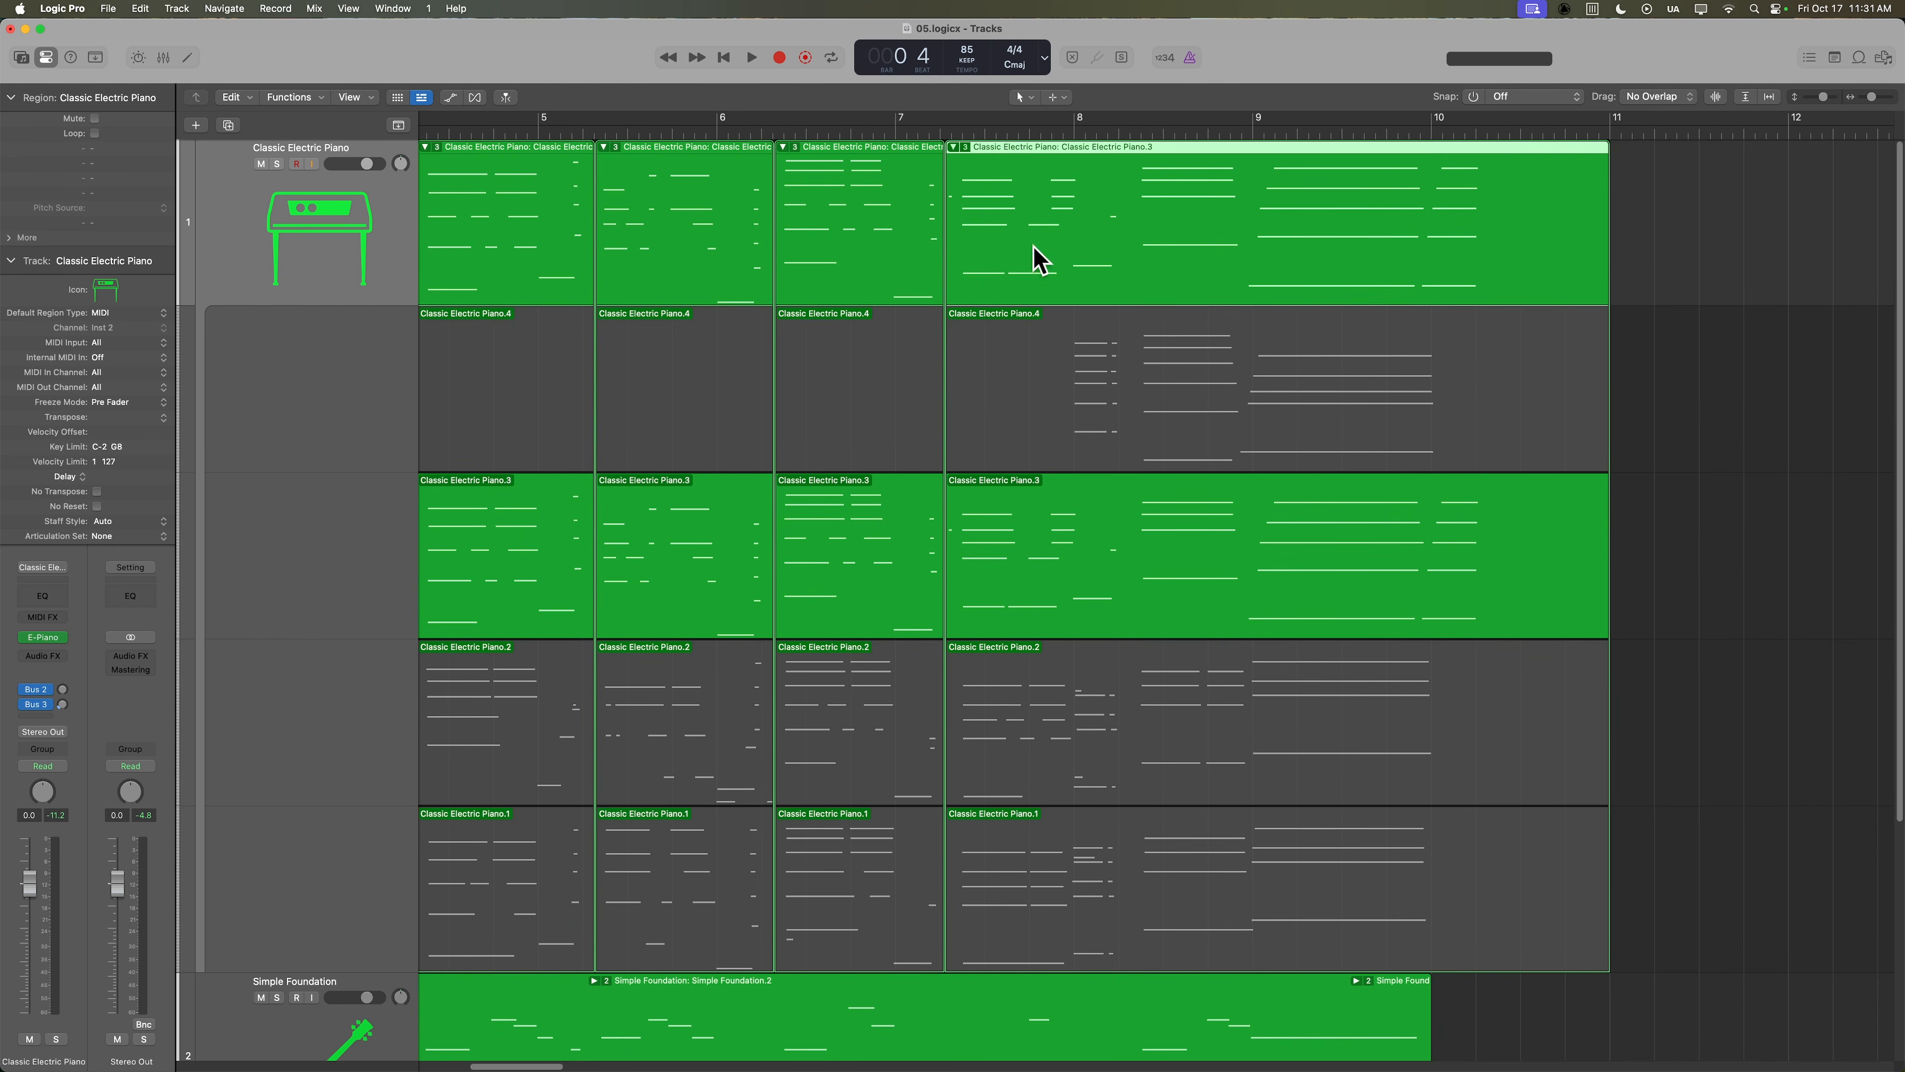
double_click(1128, 230, "super")
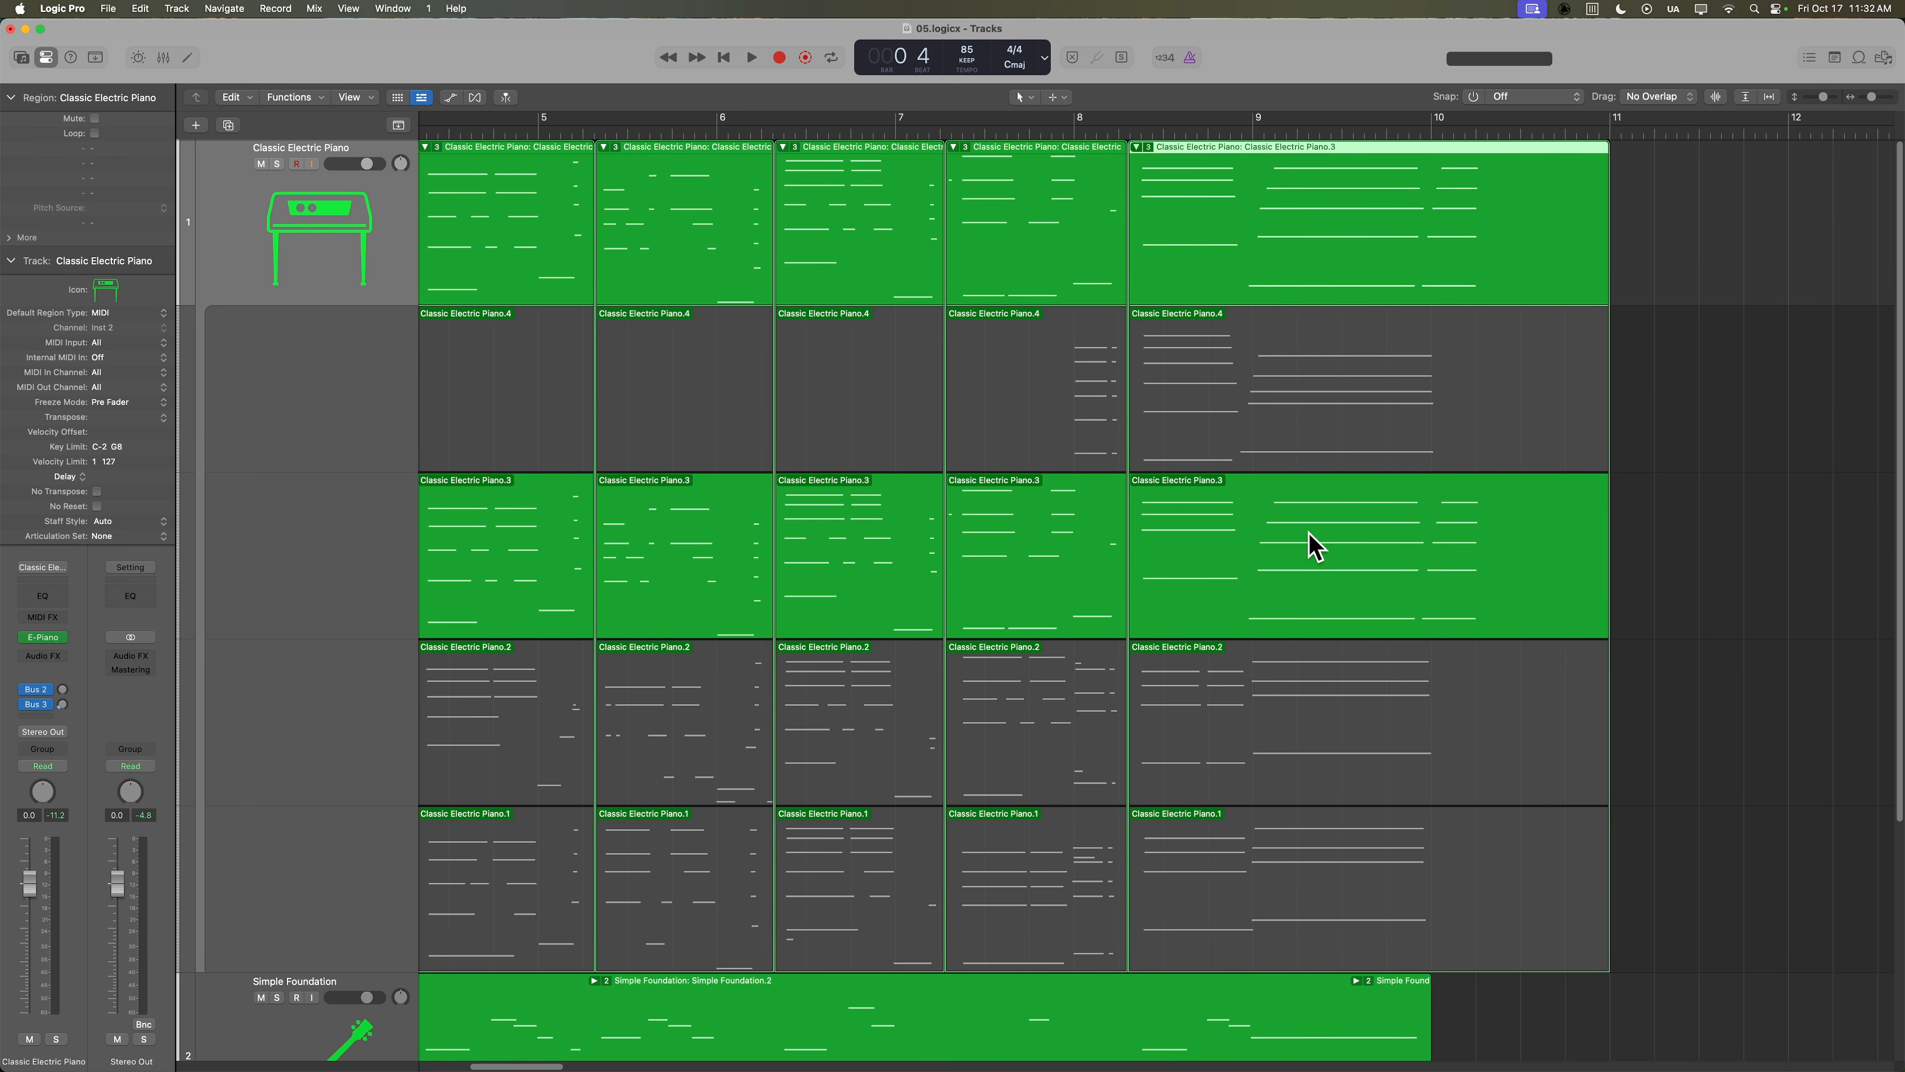
Solo the Classic Electric Piano track and play the split take folders from just before bar 1.
scroll(1078, 605, "left", 10)
key("s")
key("space")
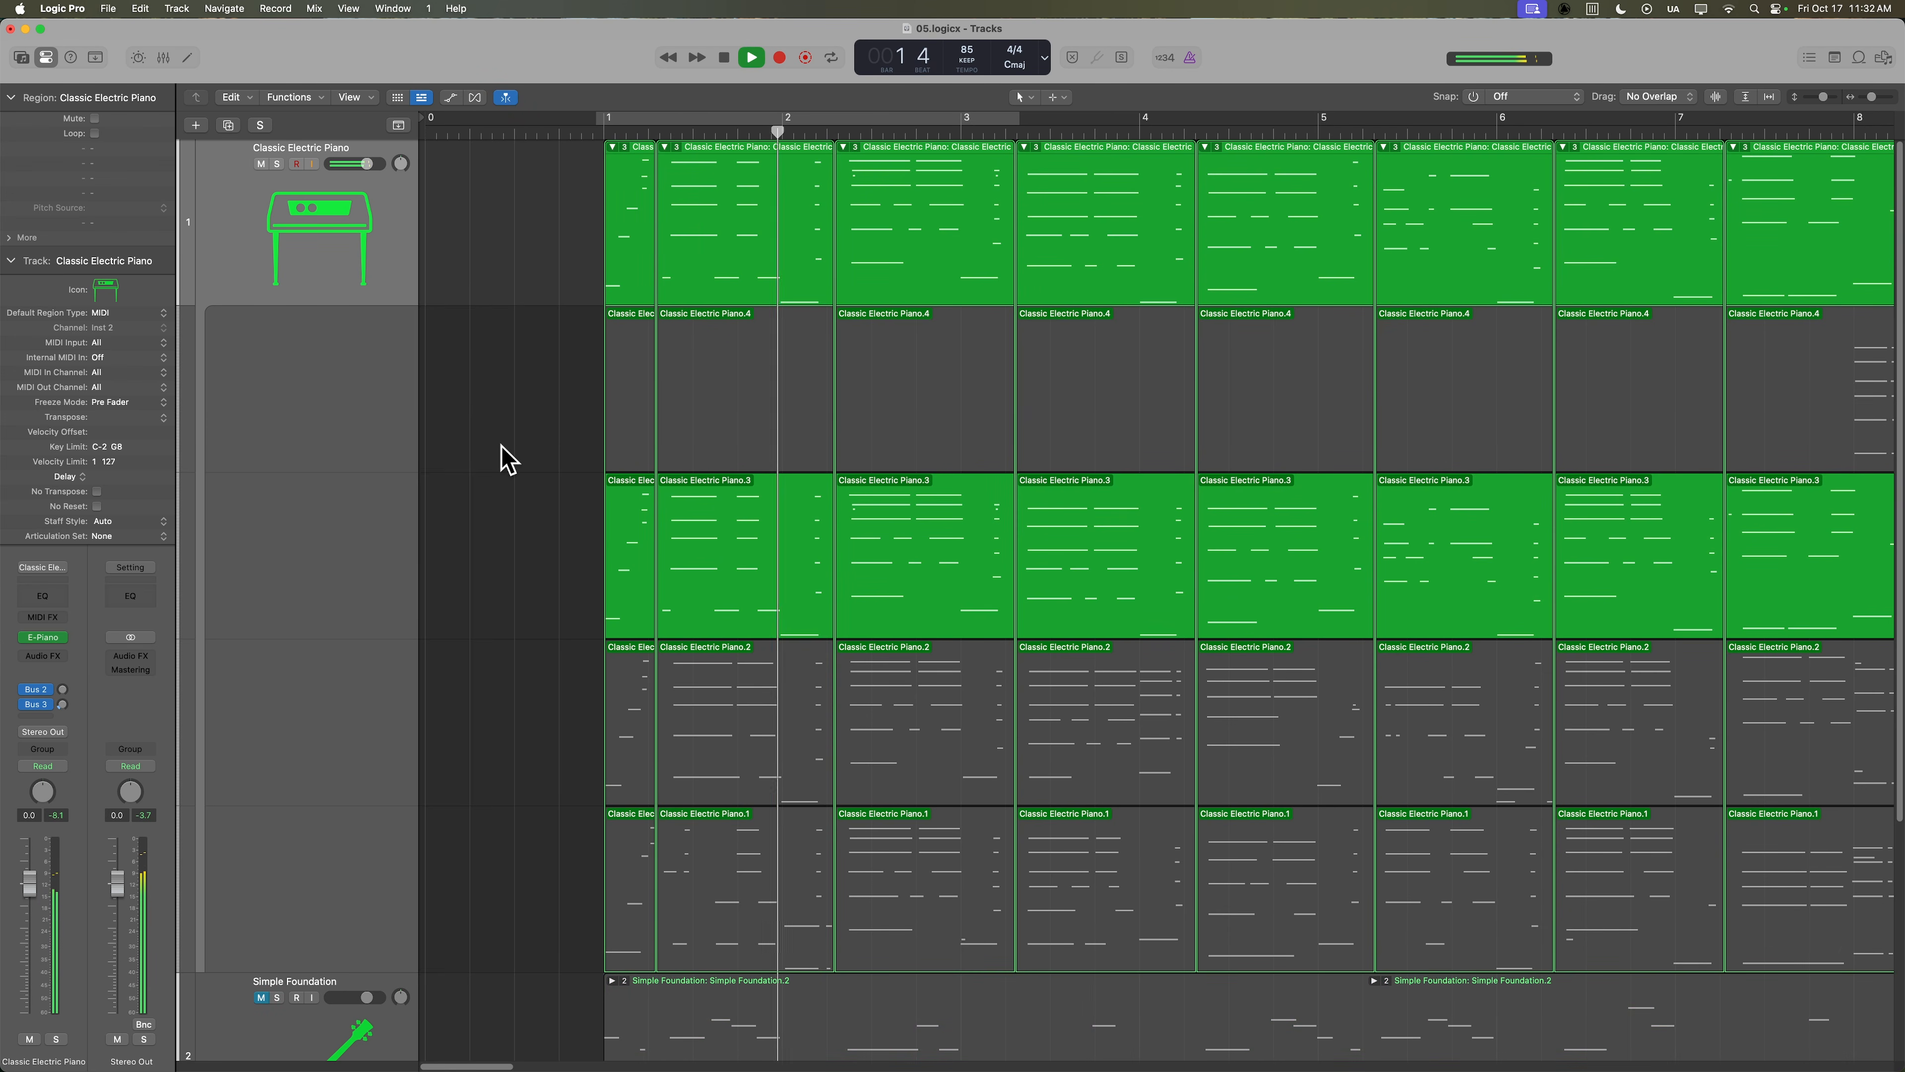
scroll(497, 461, "right", 3)
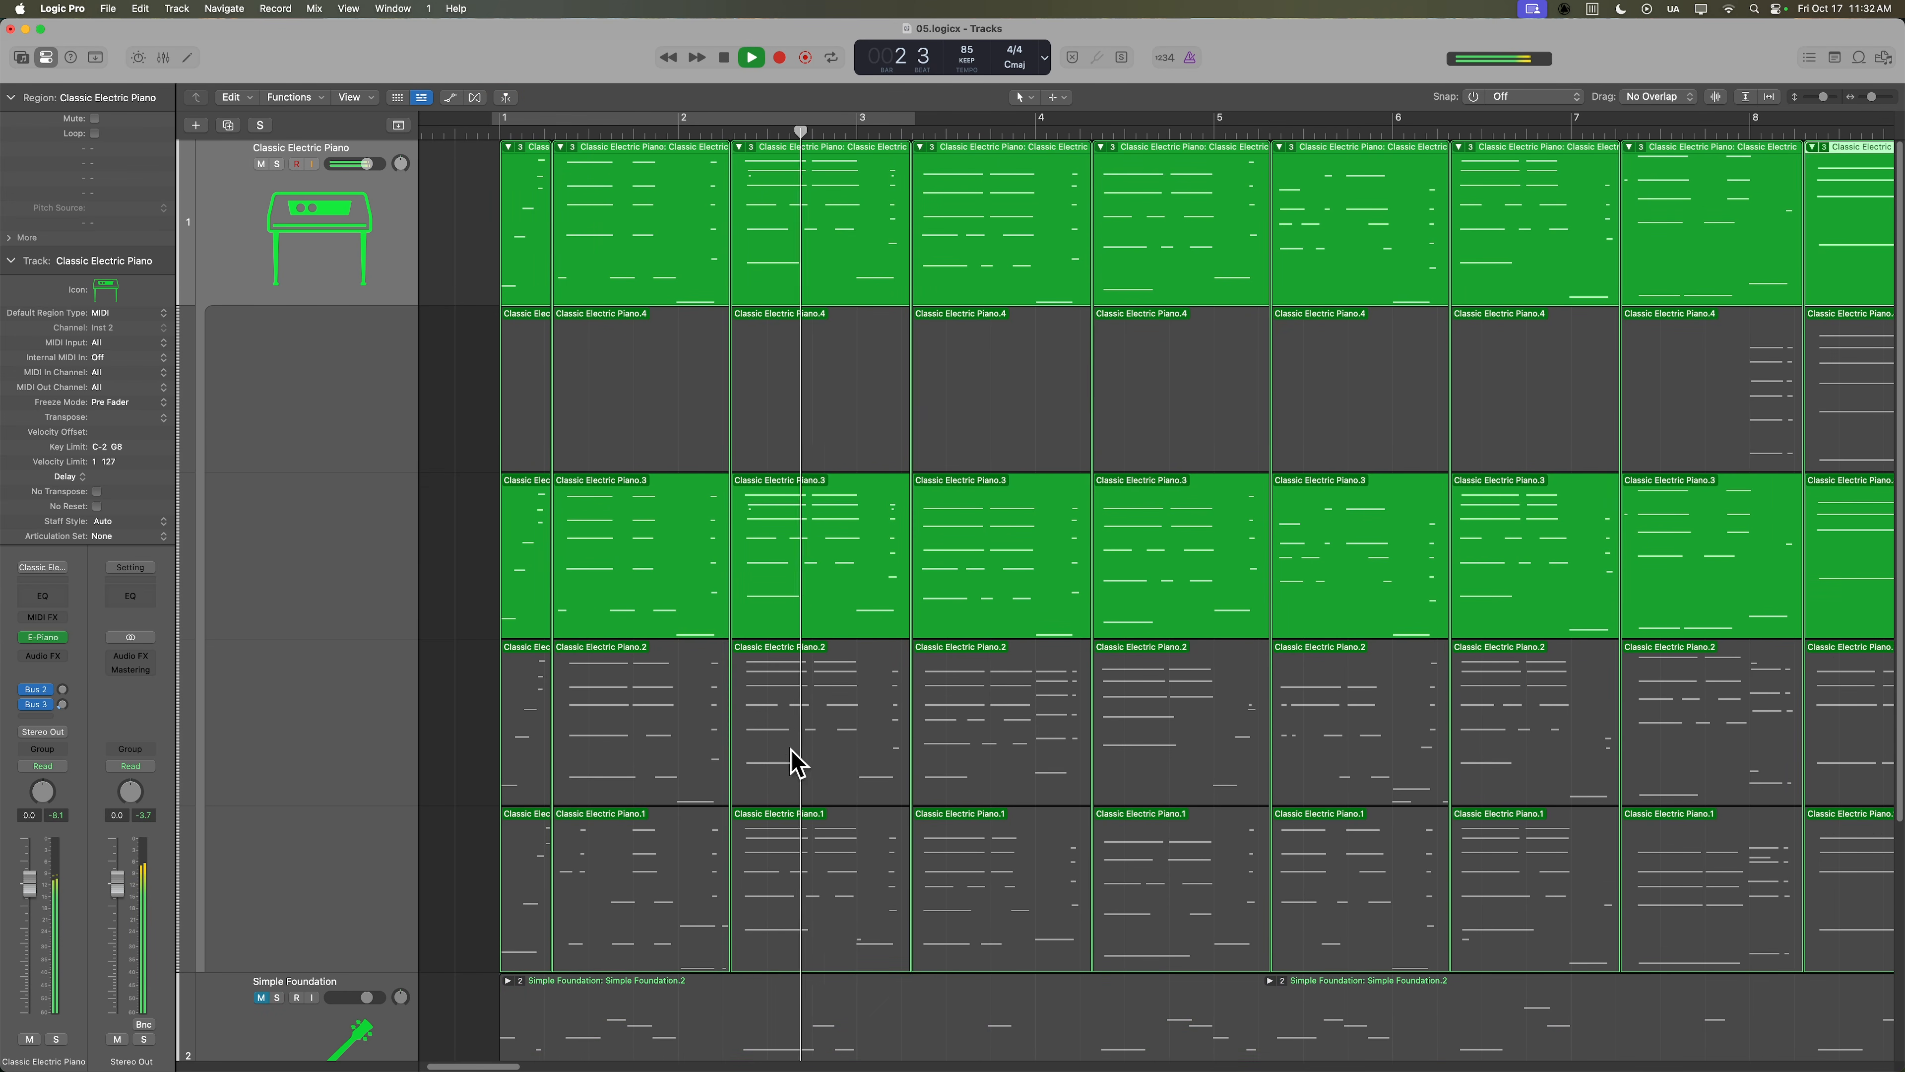
Audition take 2 for the electric piano segment between beat 2 of bars 2 and 3, and replace it with take 1.
left_click(795, 762)
left_click(720, 126)
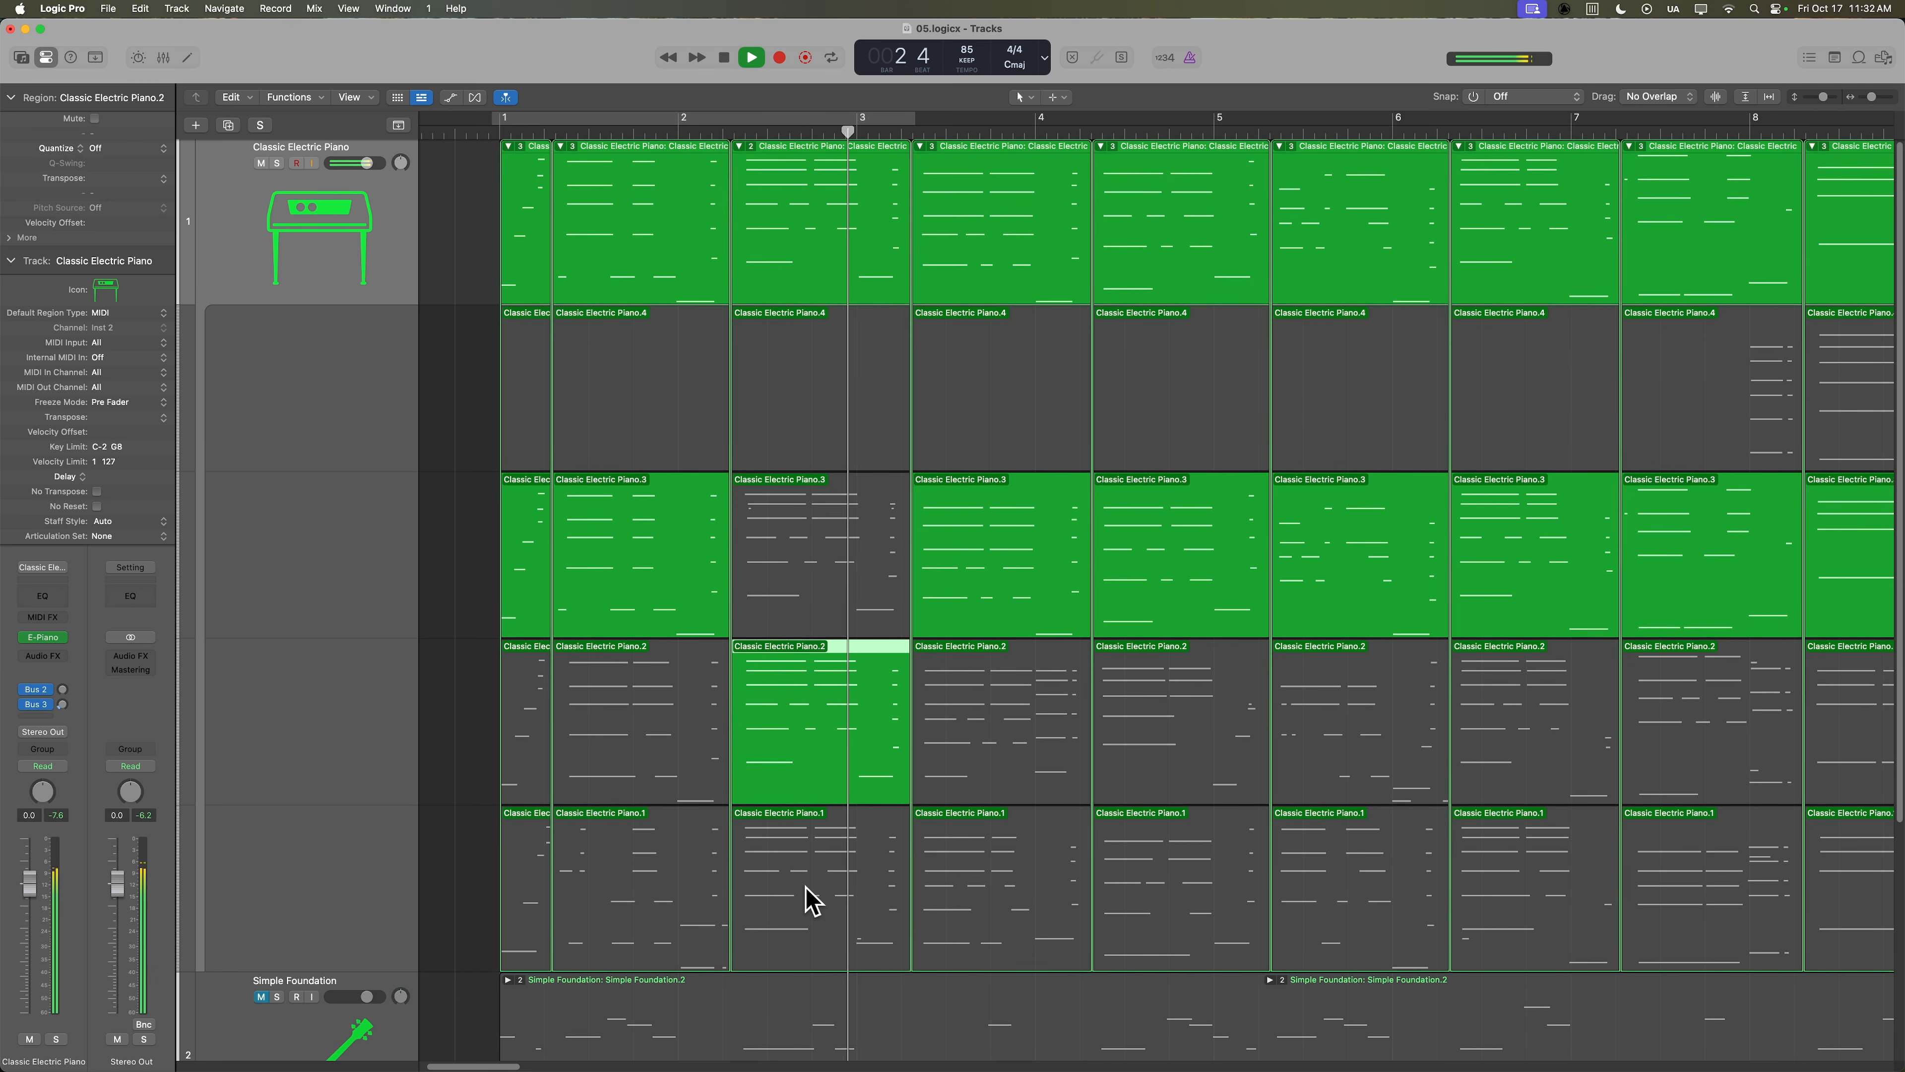
key("space")
left_click(814, 869)
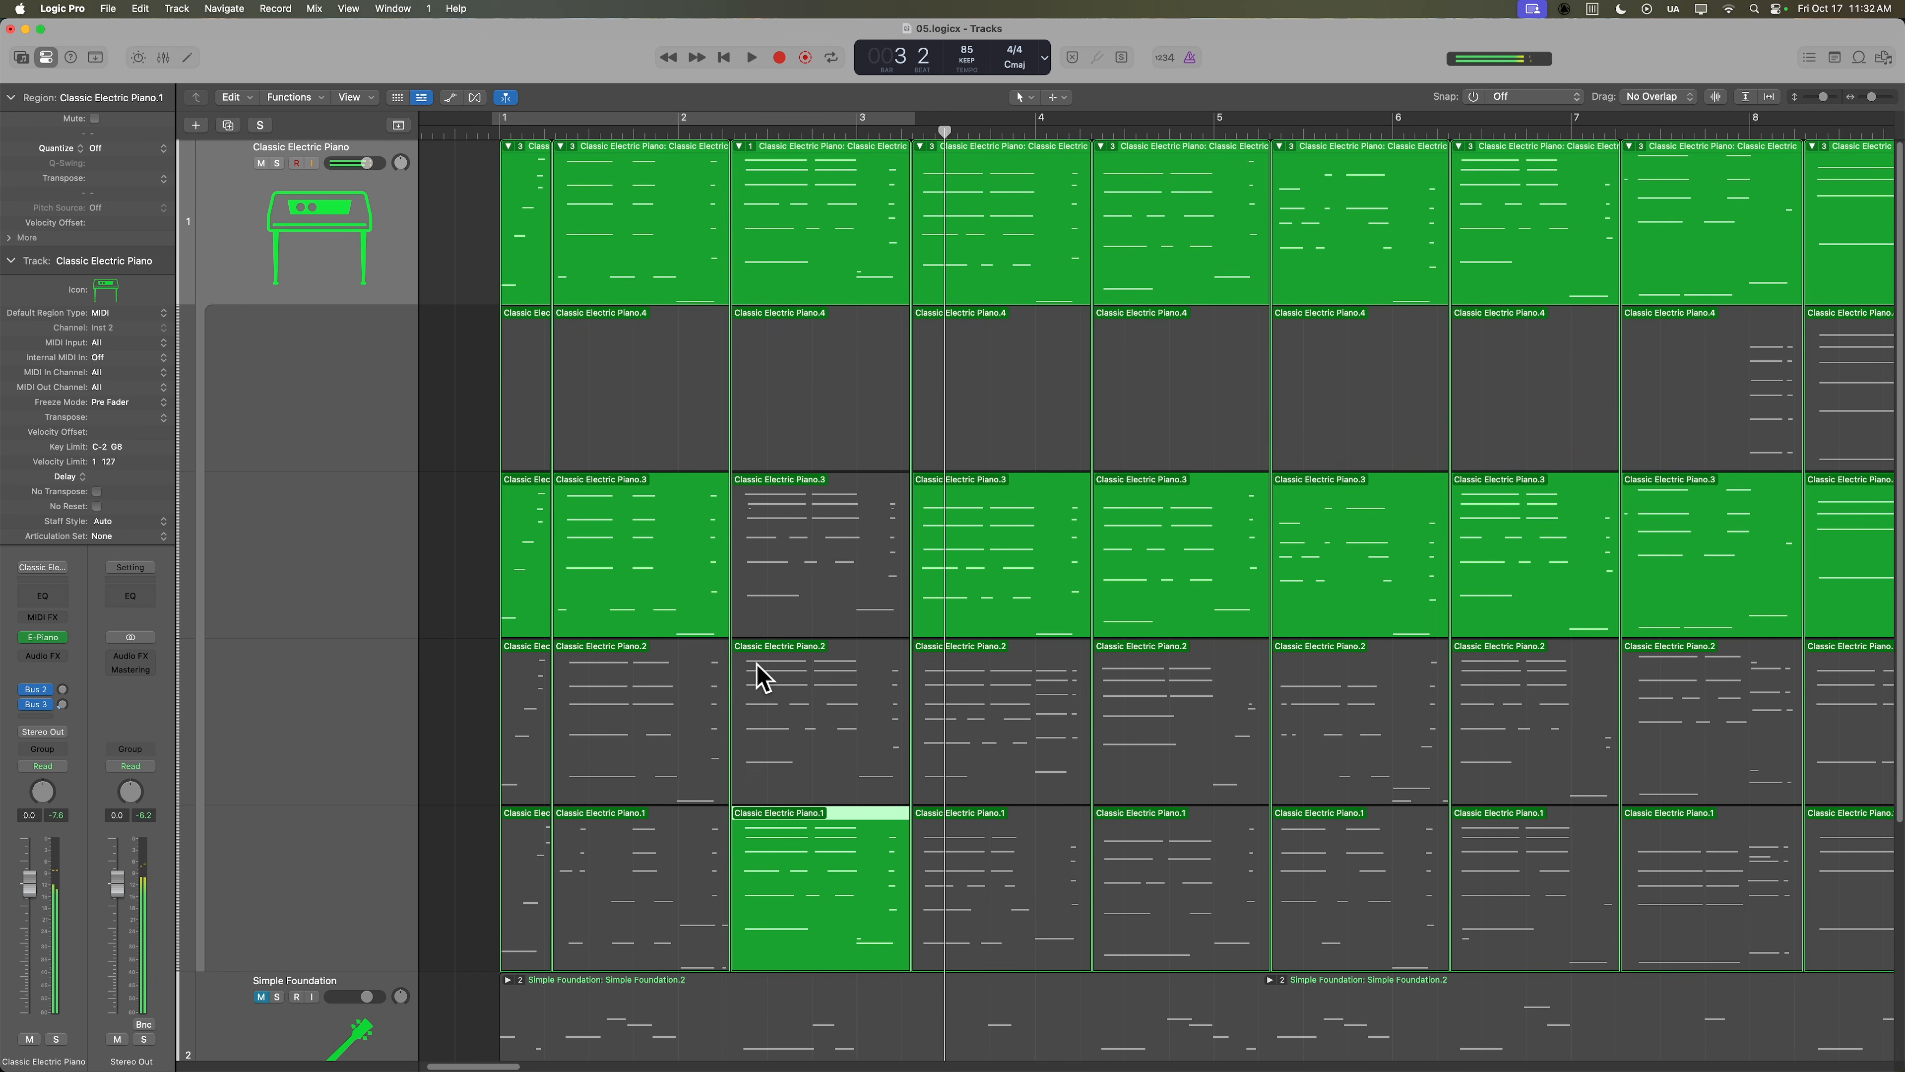
key("space")
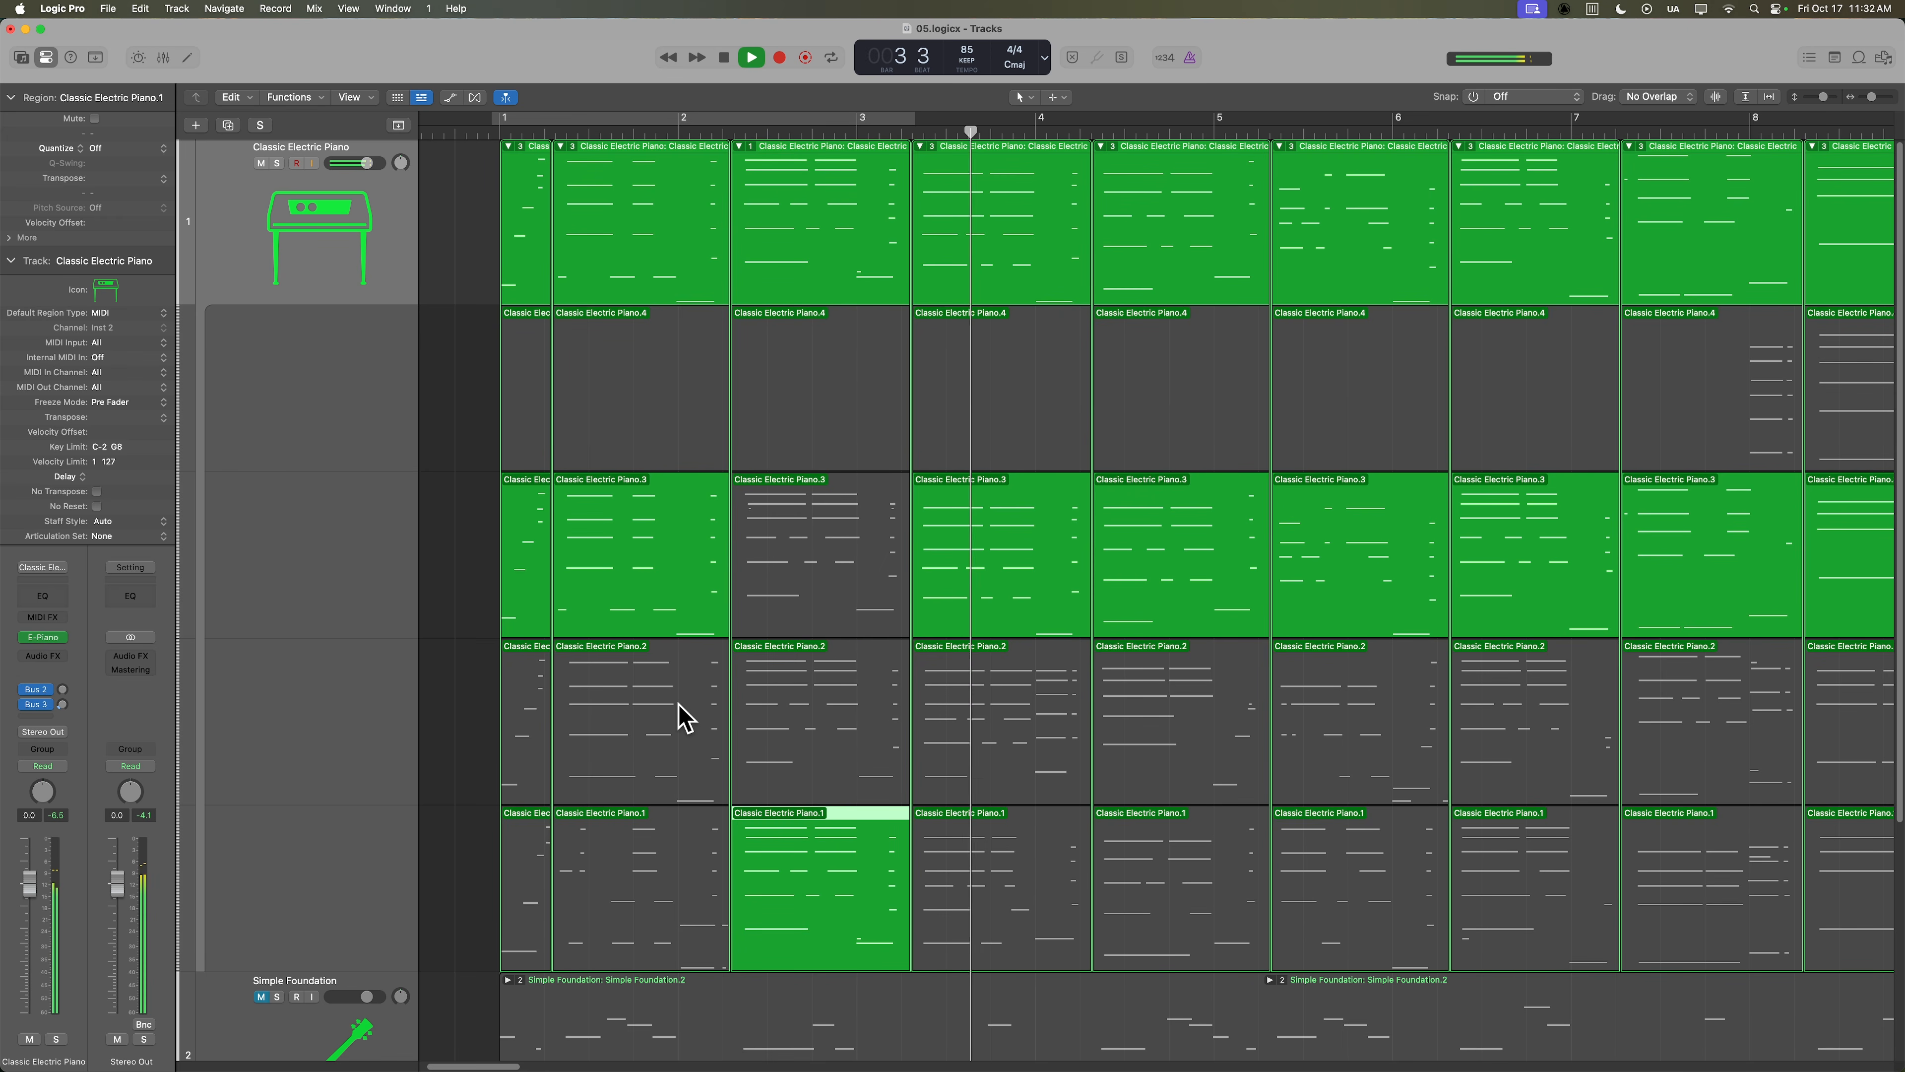
Switch the electric piano segment between beat 2 of bars 3 and 4 to take 2 and play it from about its start.
scroll(683, 717, "right", 5)
key("space")
left_click(713, 135)
left_click(773, 692)
key("space")
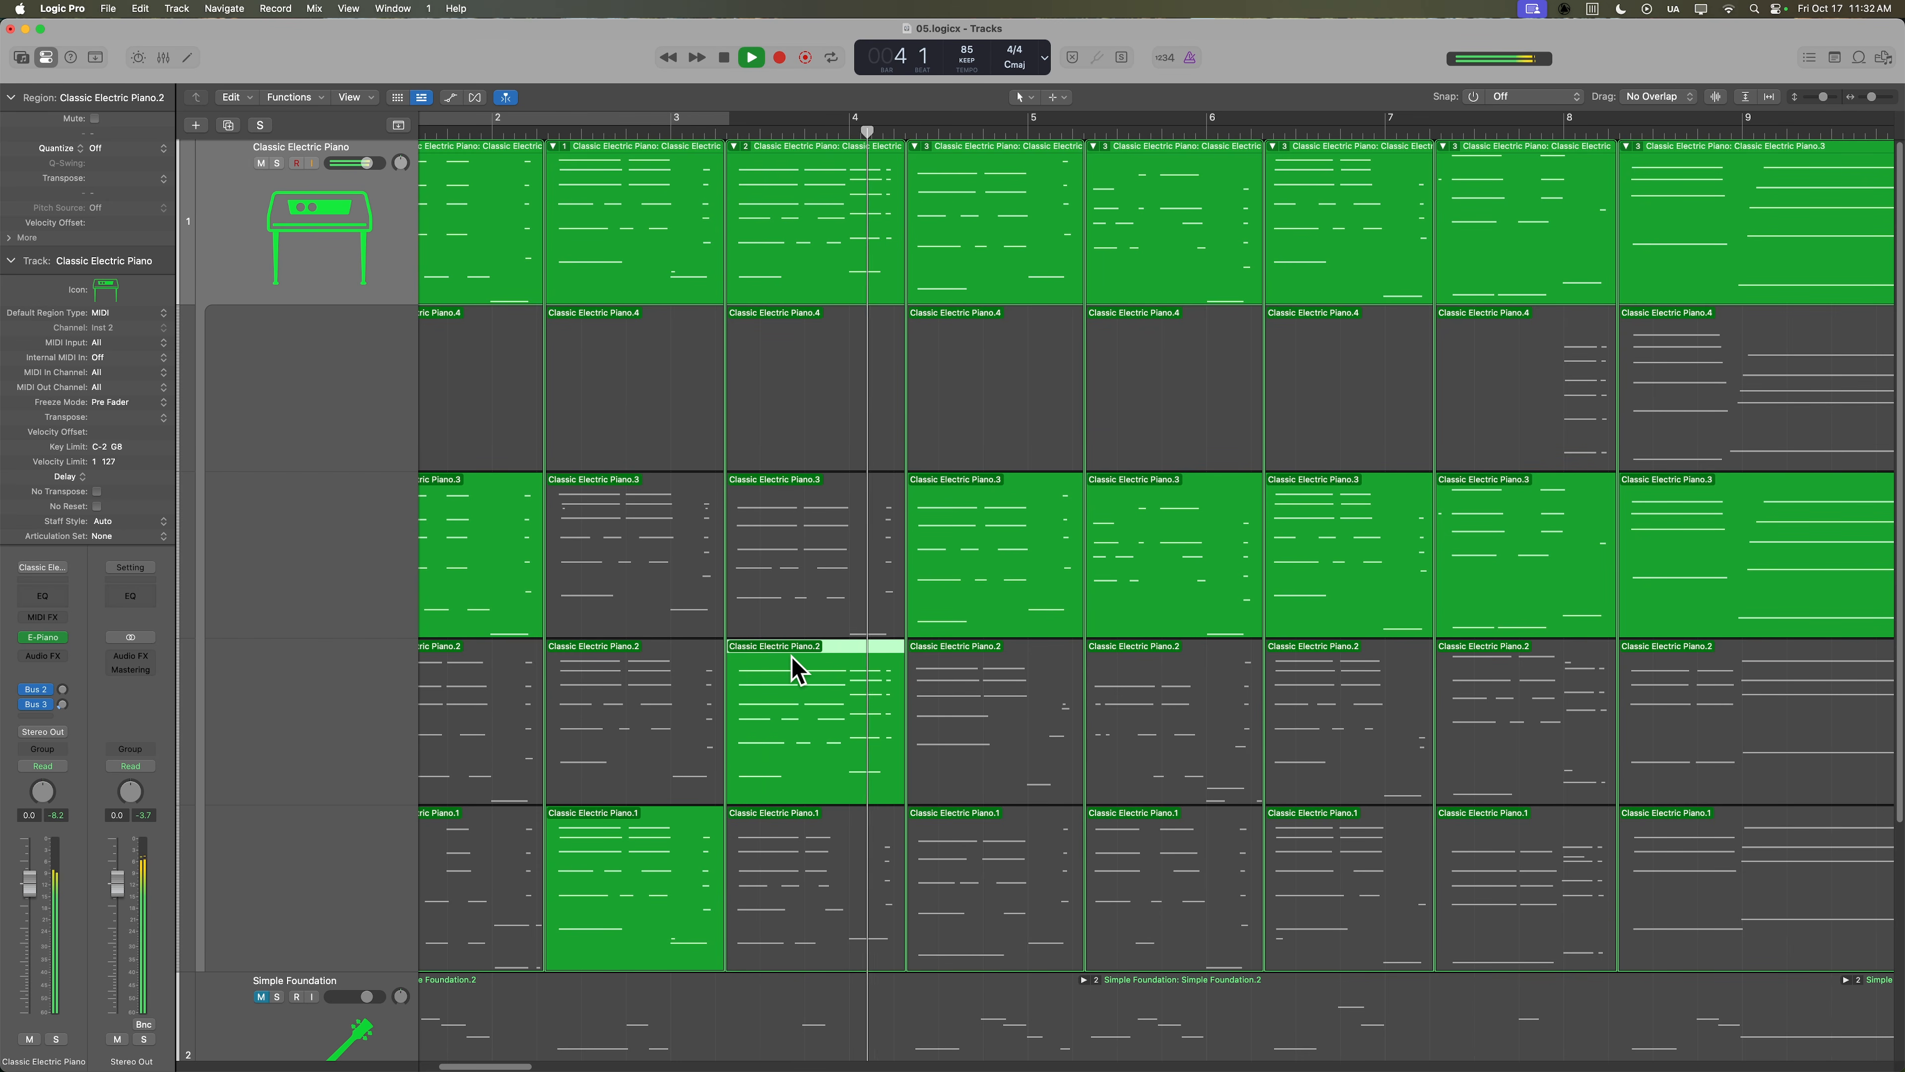
Switch the electric piano segment between beat 2 of bars 4 and 5 to take 1 and play it from about its start.
scroll(797, 670, "right", 3)
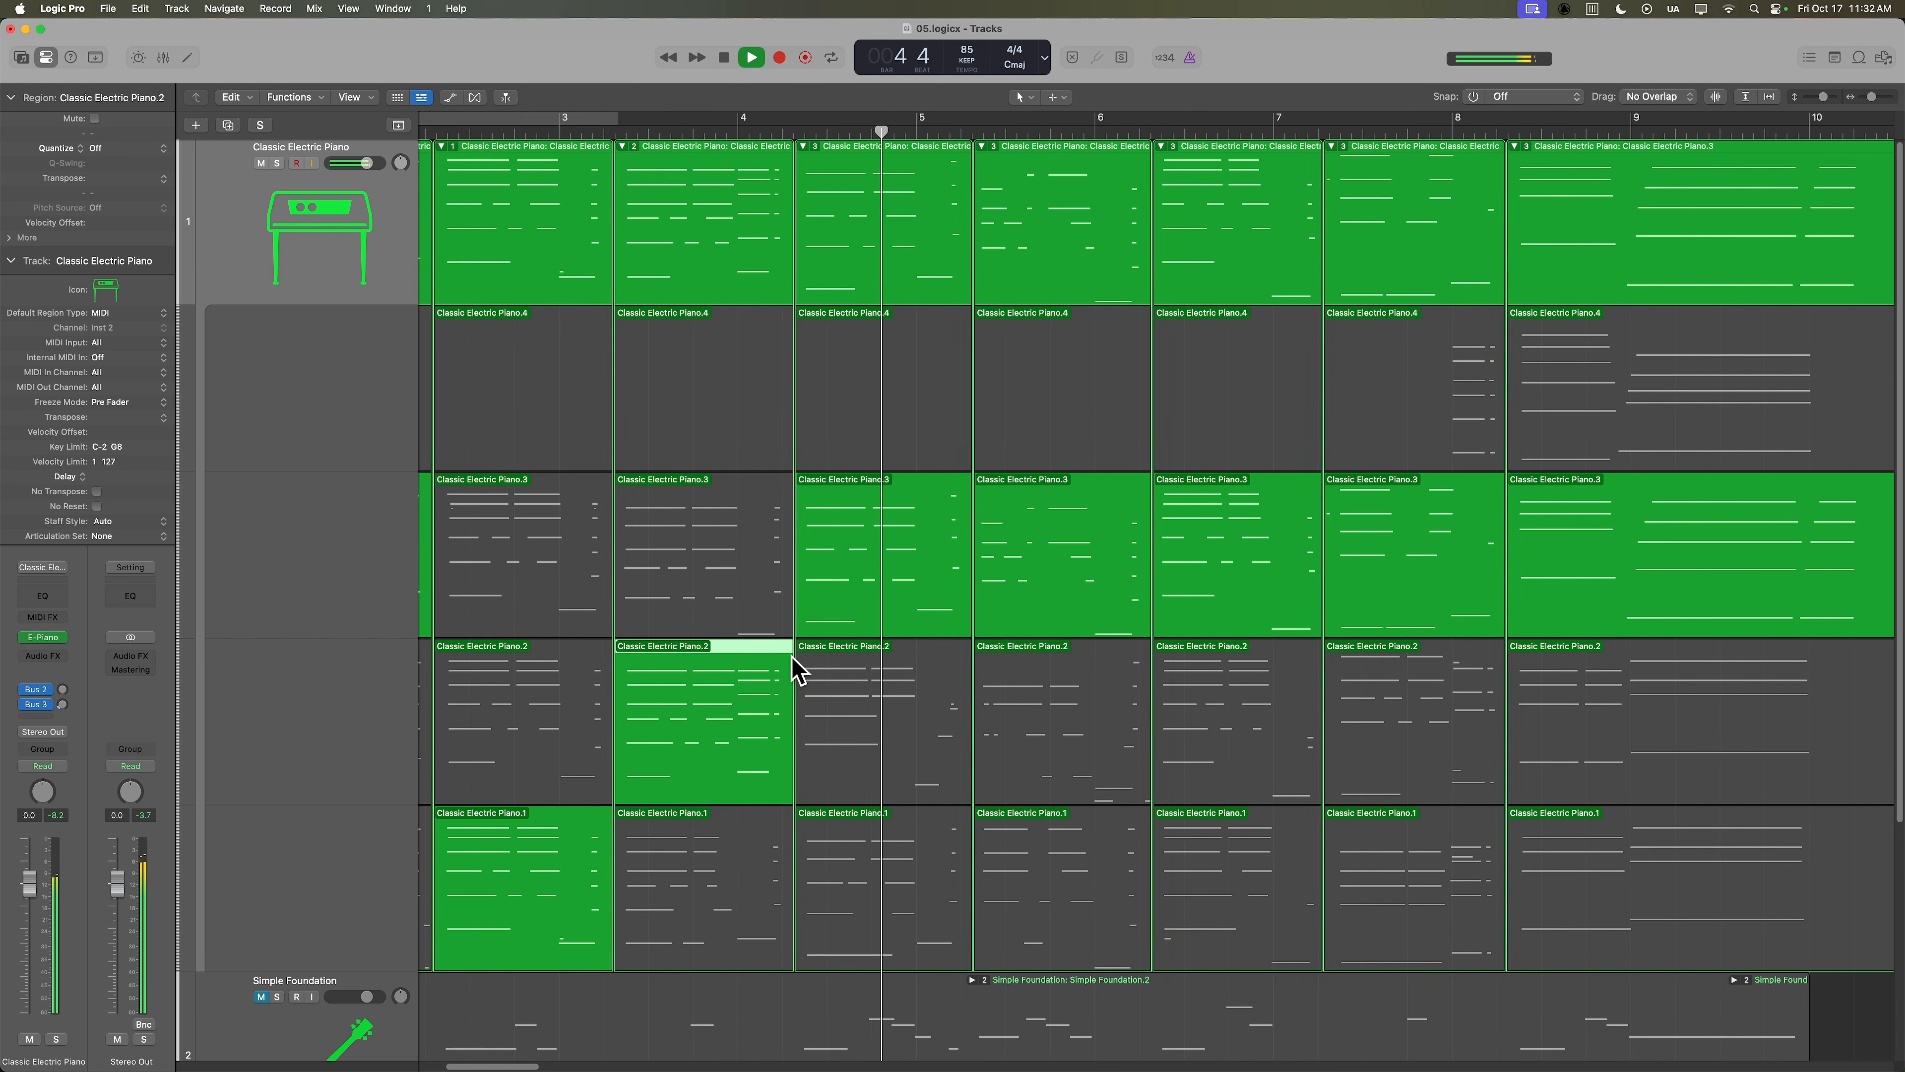
scroll(795, 669, "right", 3)
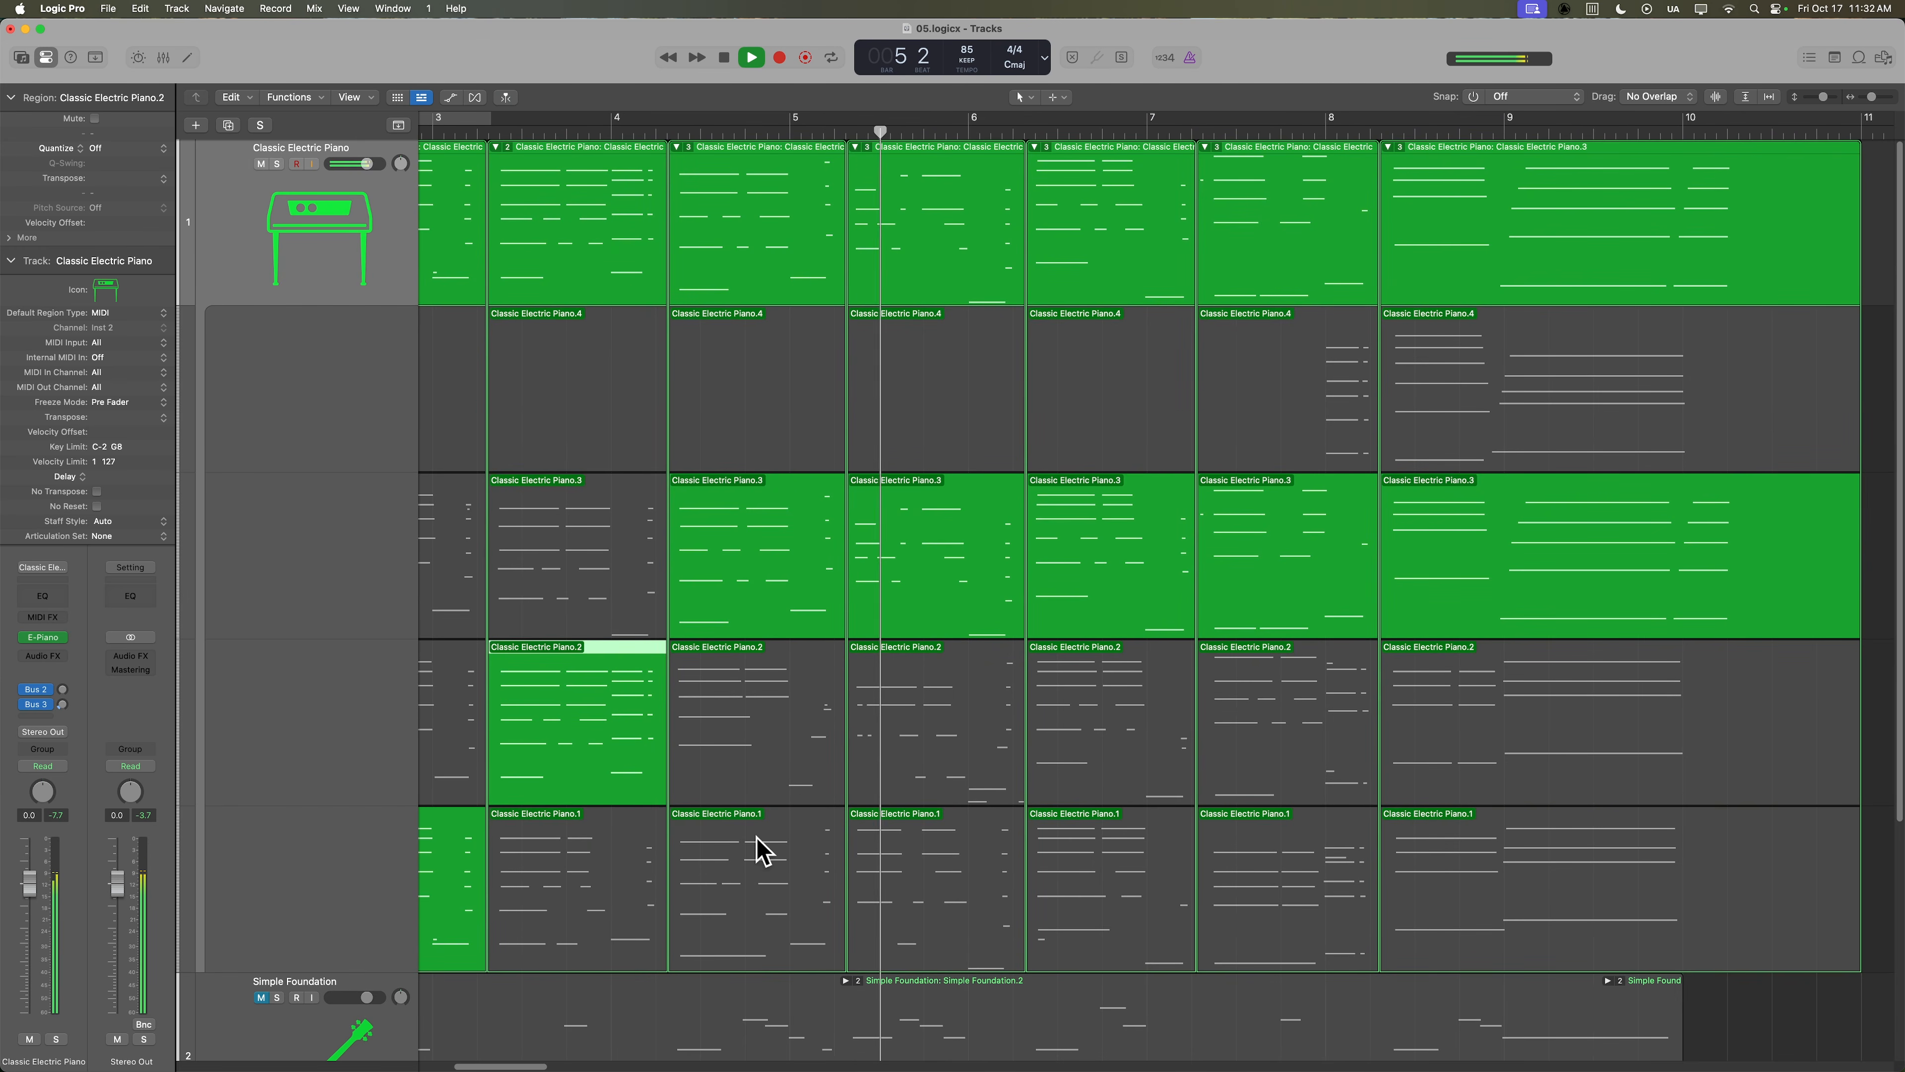
left_click(753, 817)
left_click(654, 129)
key("space")
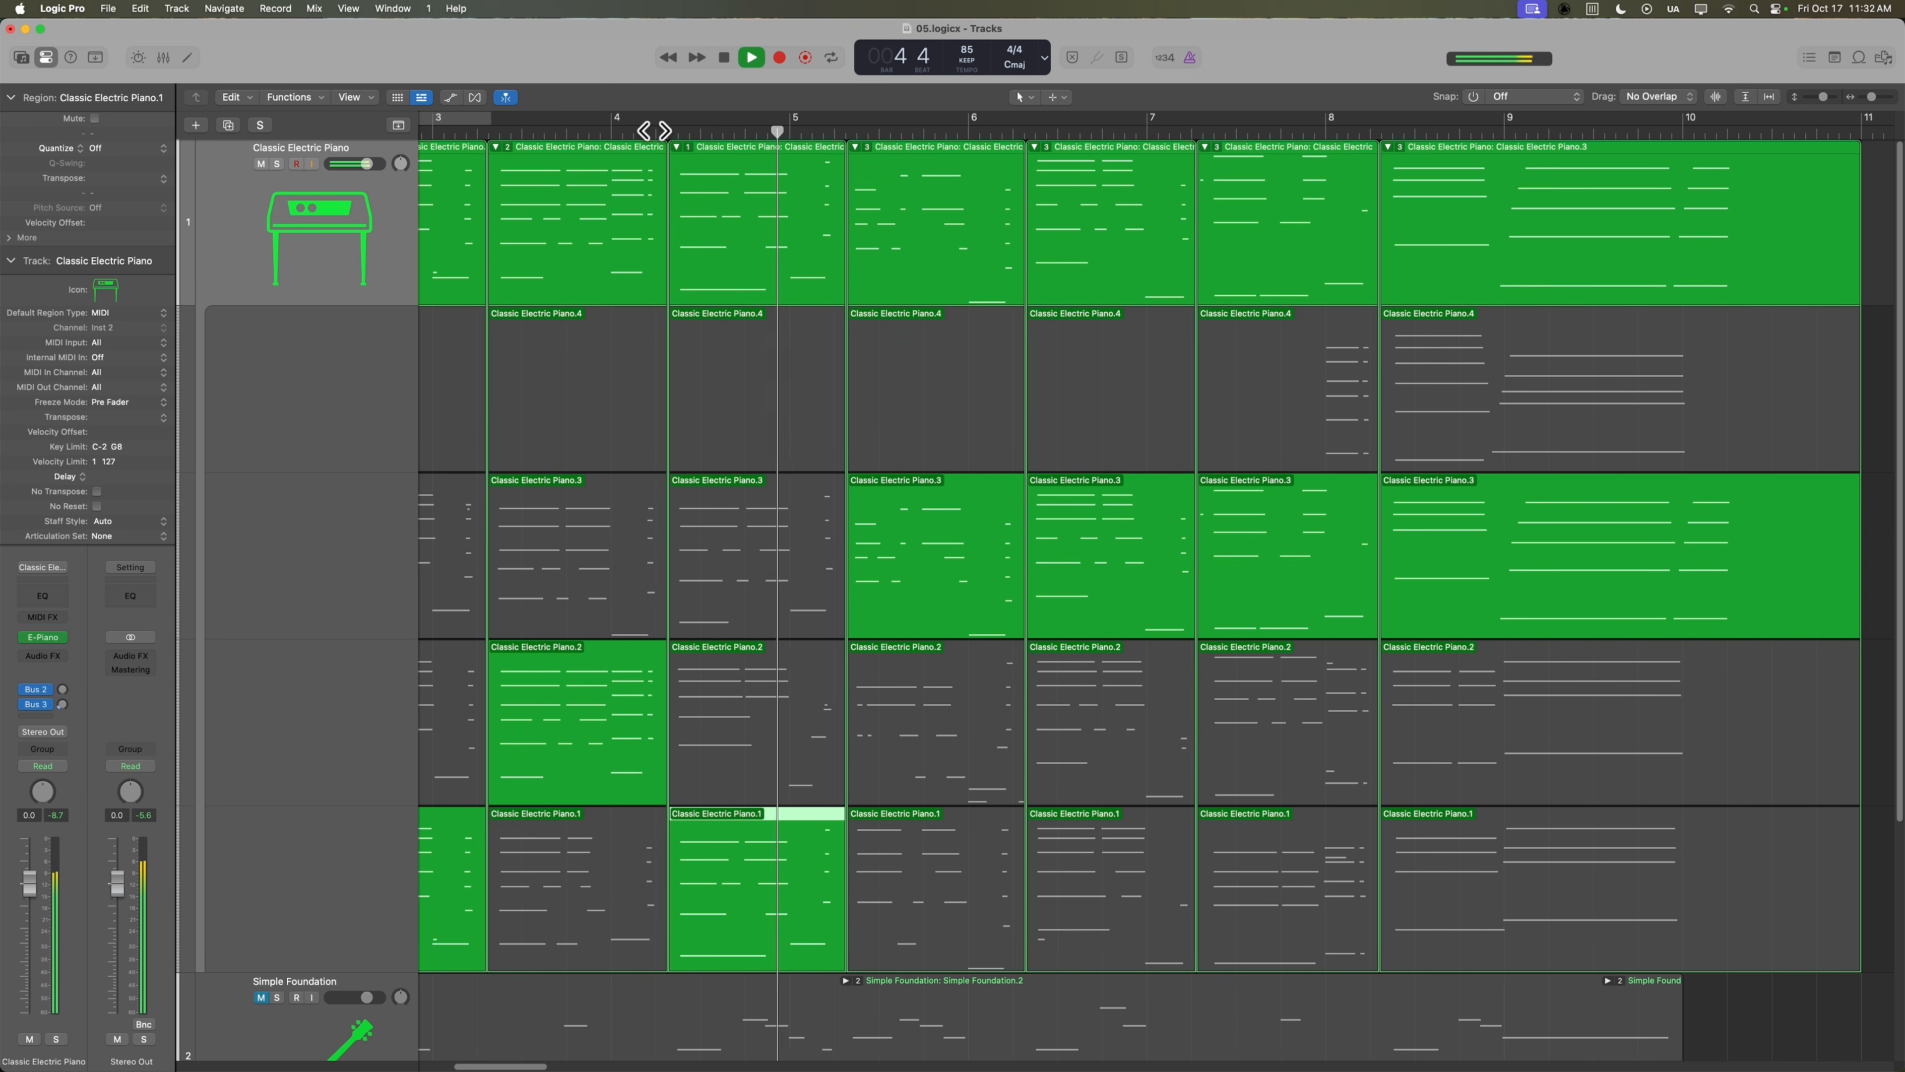
Switch the last electric piano segment, from beat 2 of bar 8 onward, to take 4 and return the playhead to bar 7 beat 2.
scroll(694, 489, "right", 5)
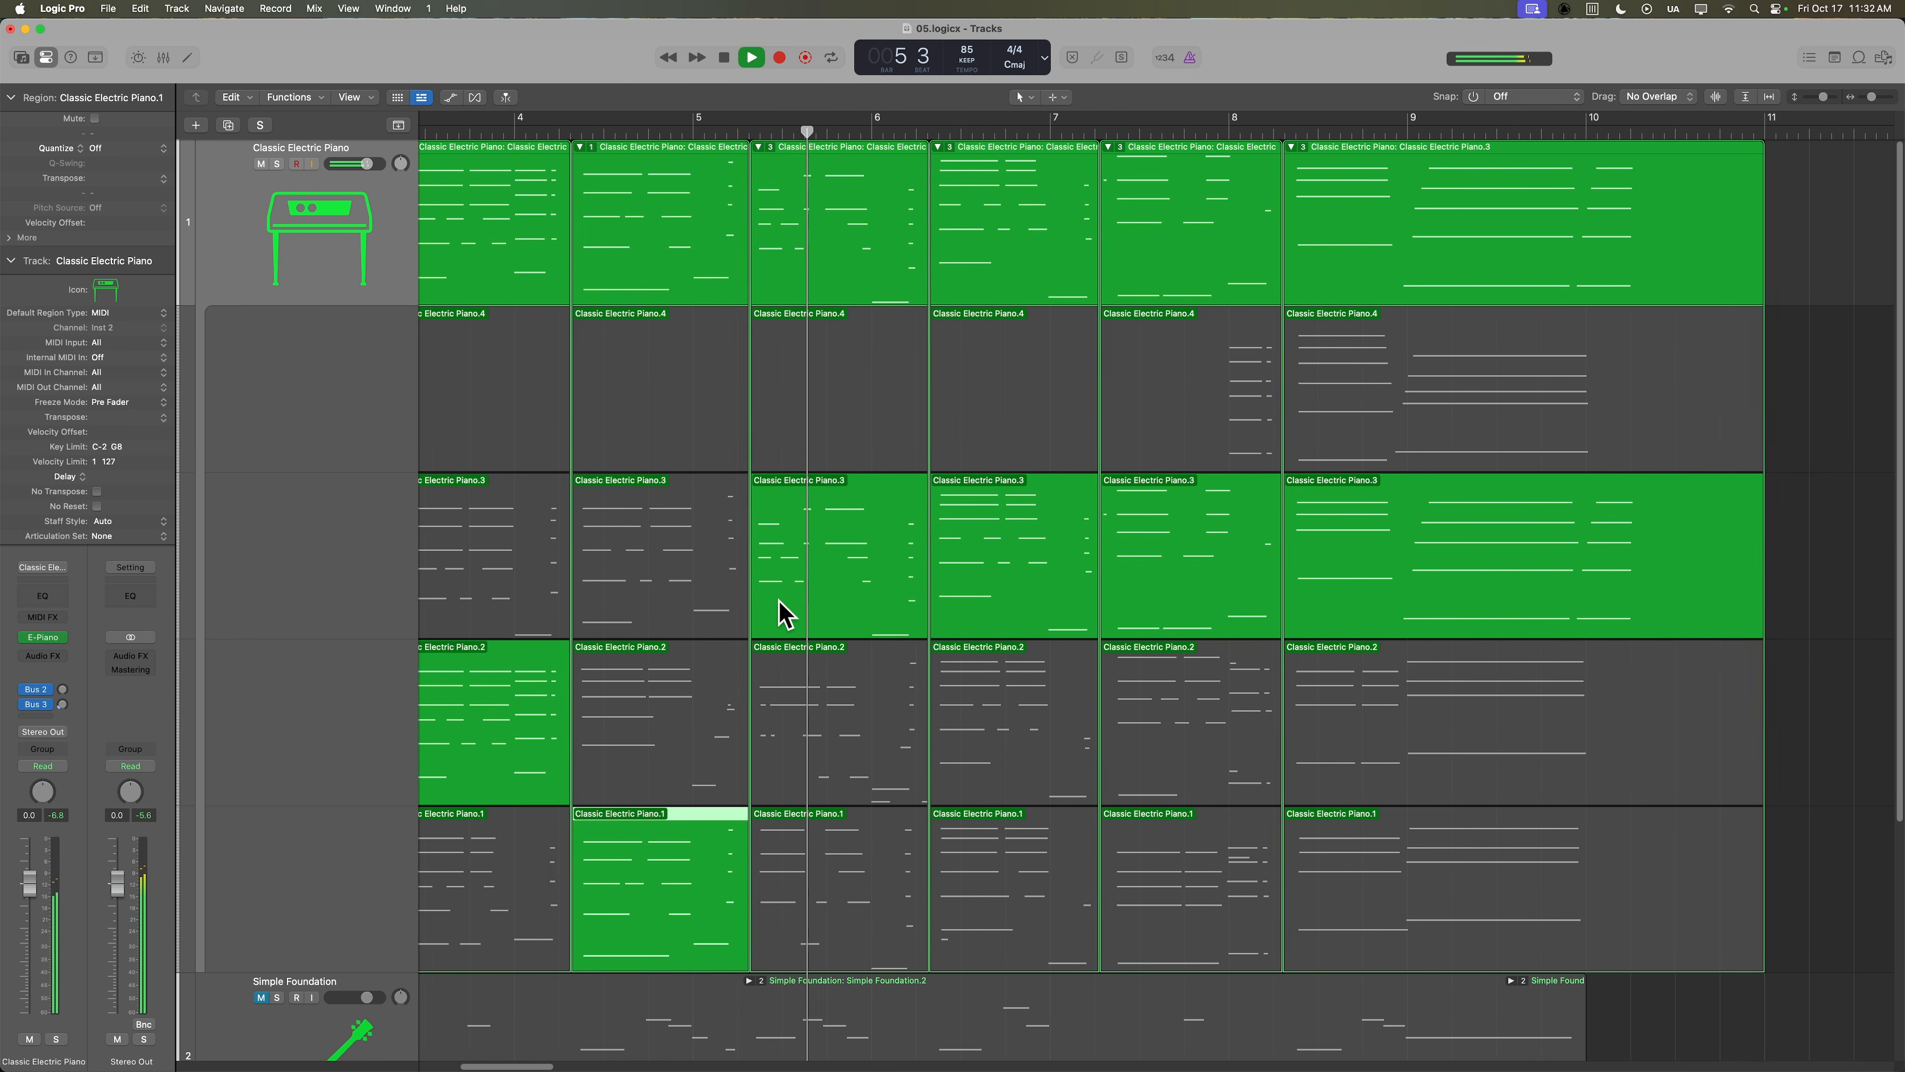
scroll(778, 608, "right", 2)
scroll(780, 611, "right", 4)
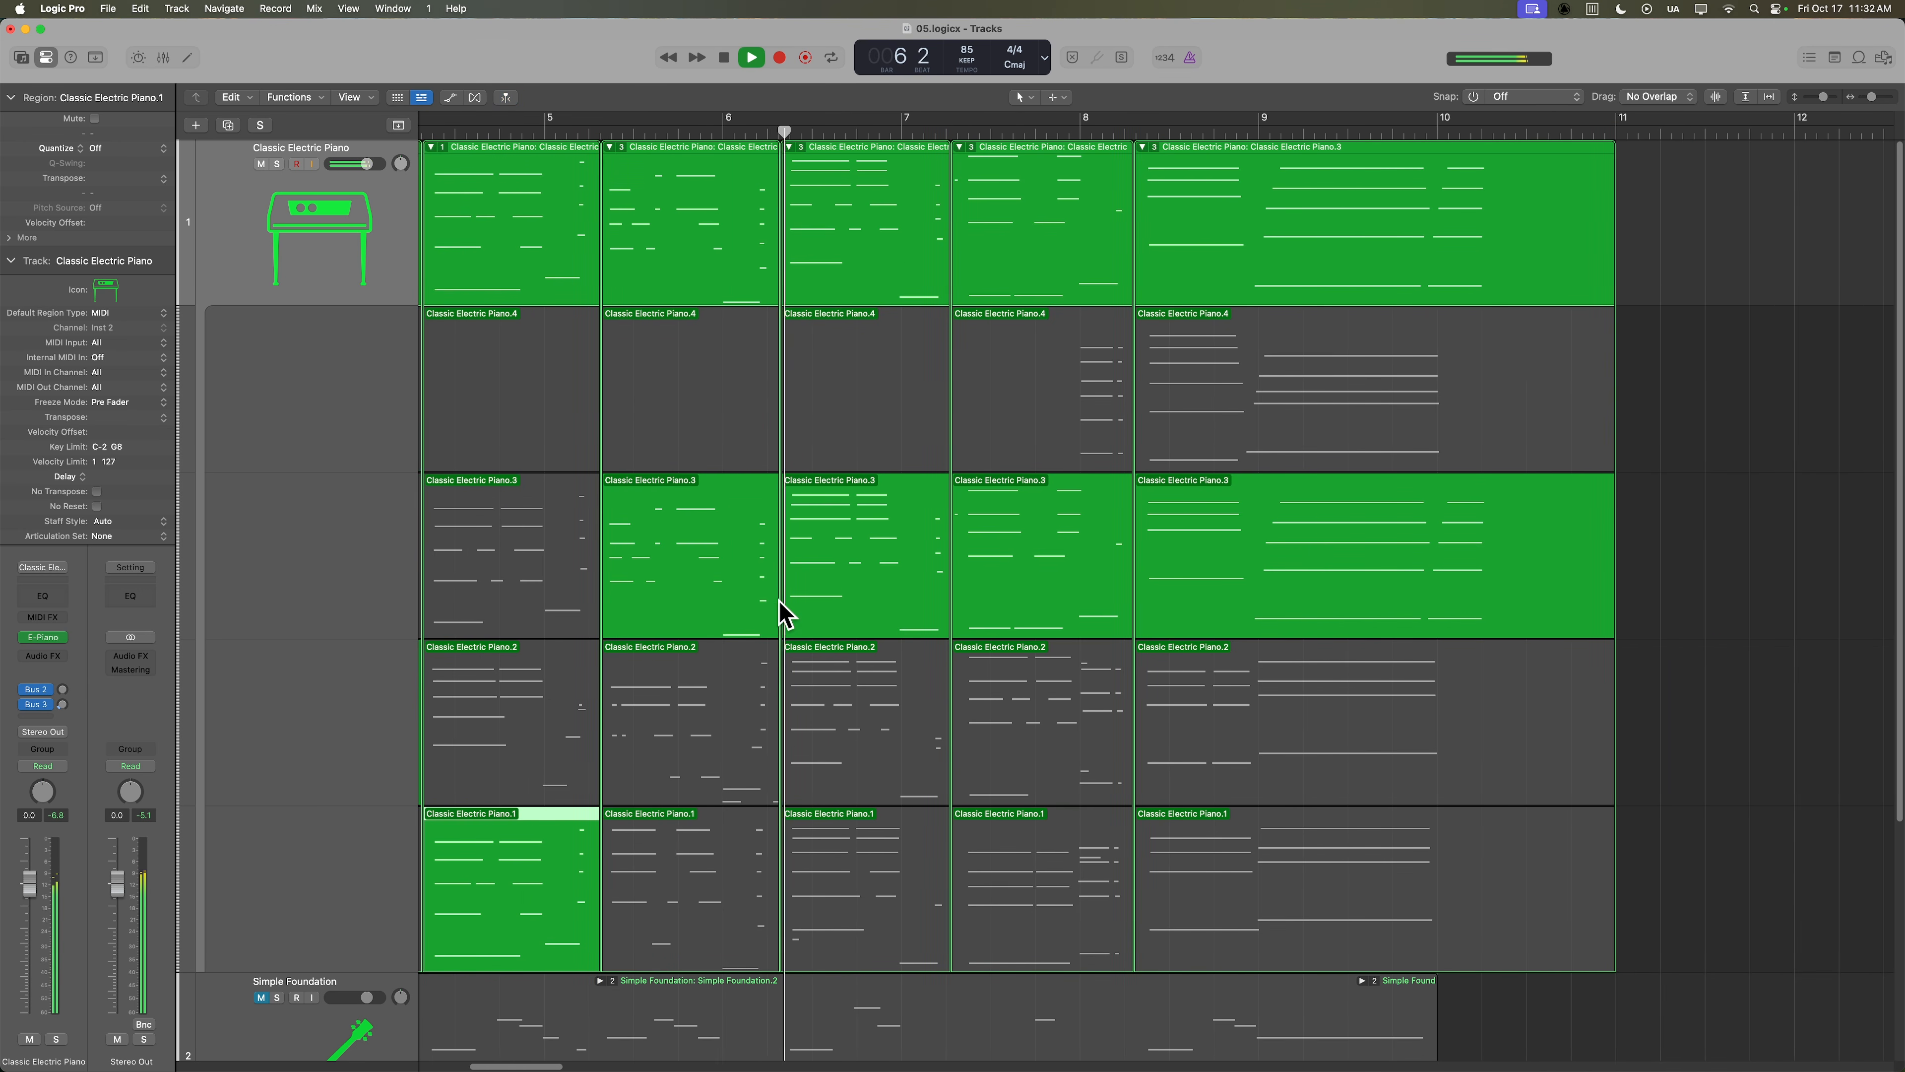
scroll(780, 612, "right", 2)
scroll(780, 612, "right", 2)
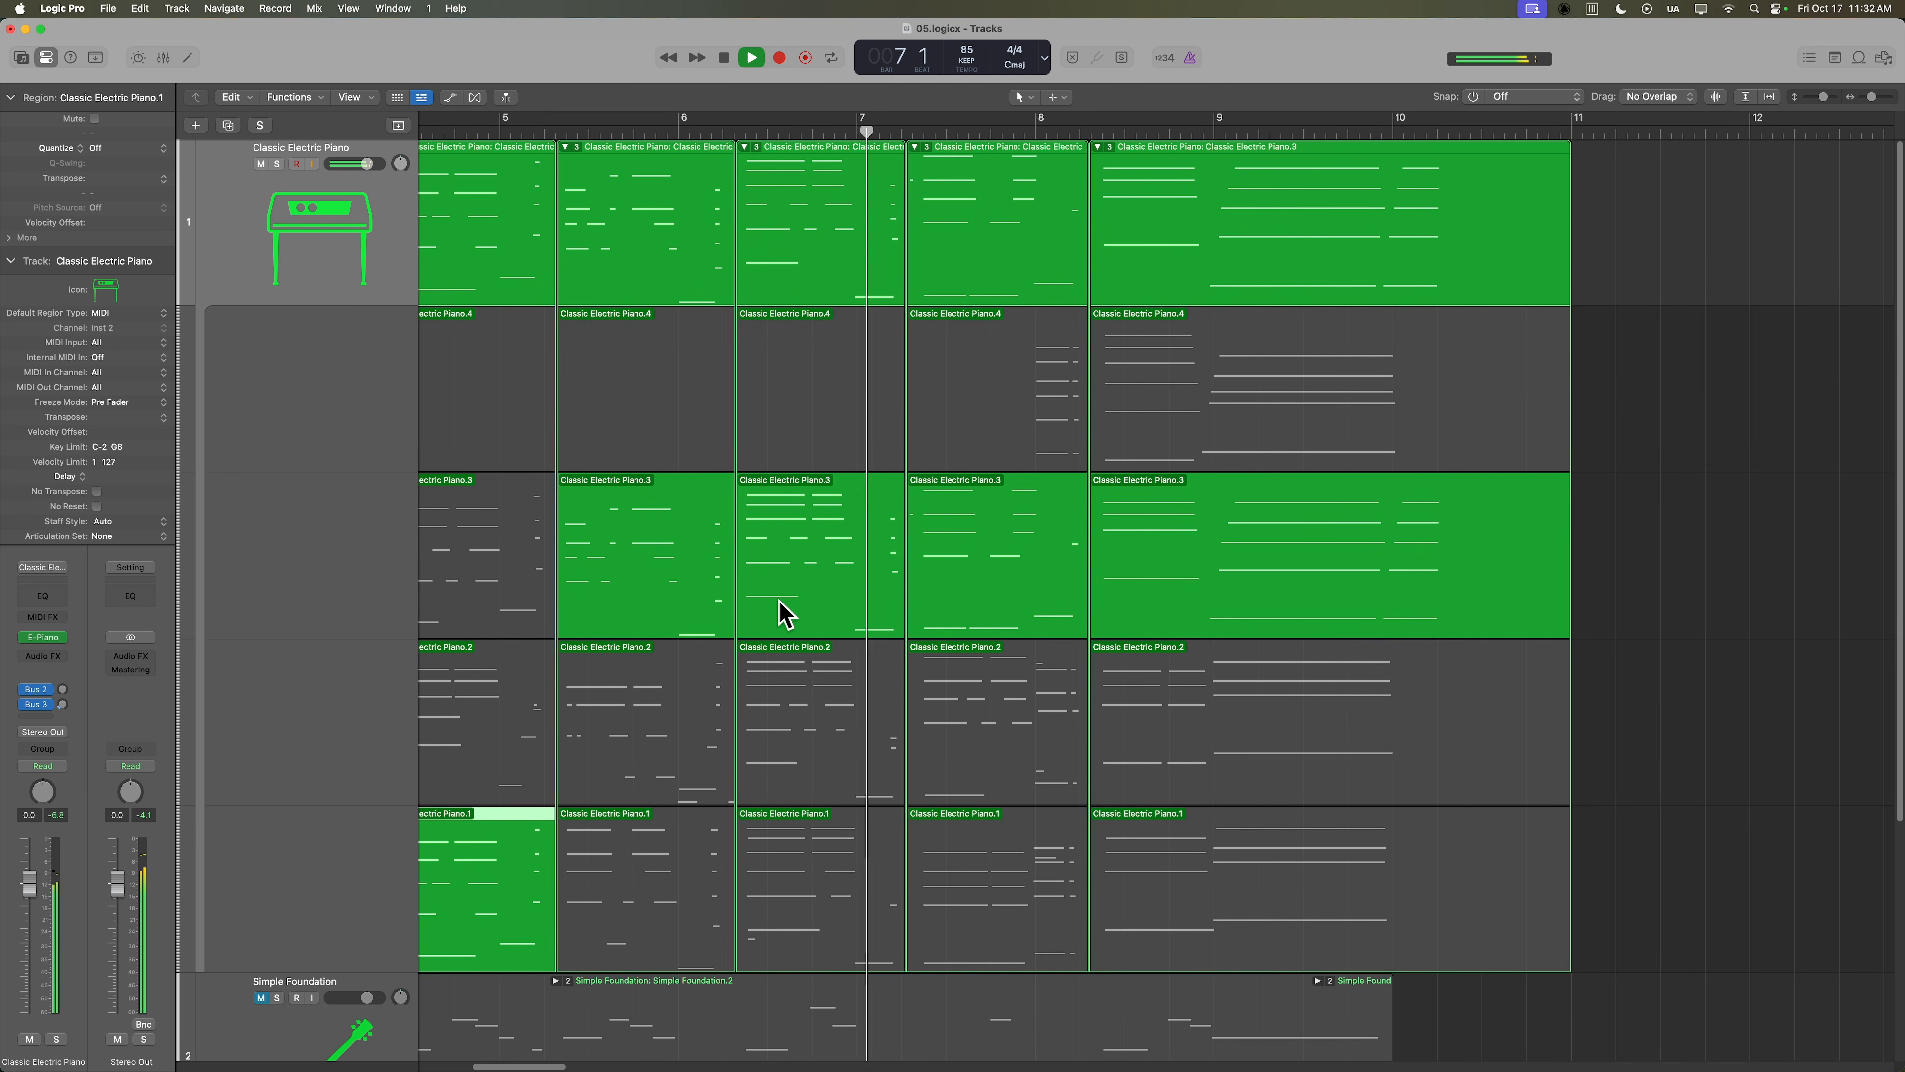
scroll(780, 612, "right", 2)
scroll(780, 612, "right", 3)
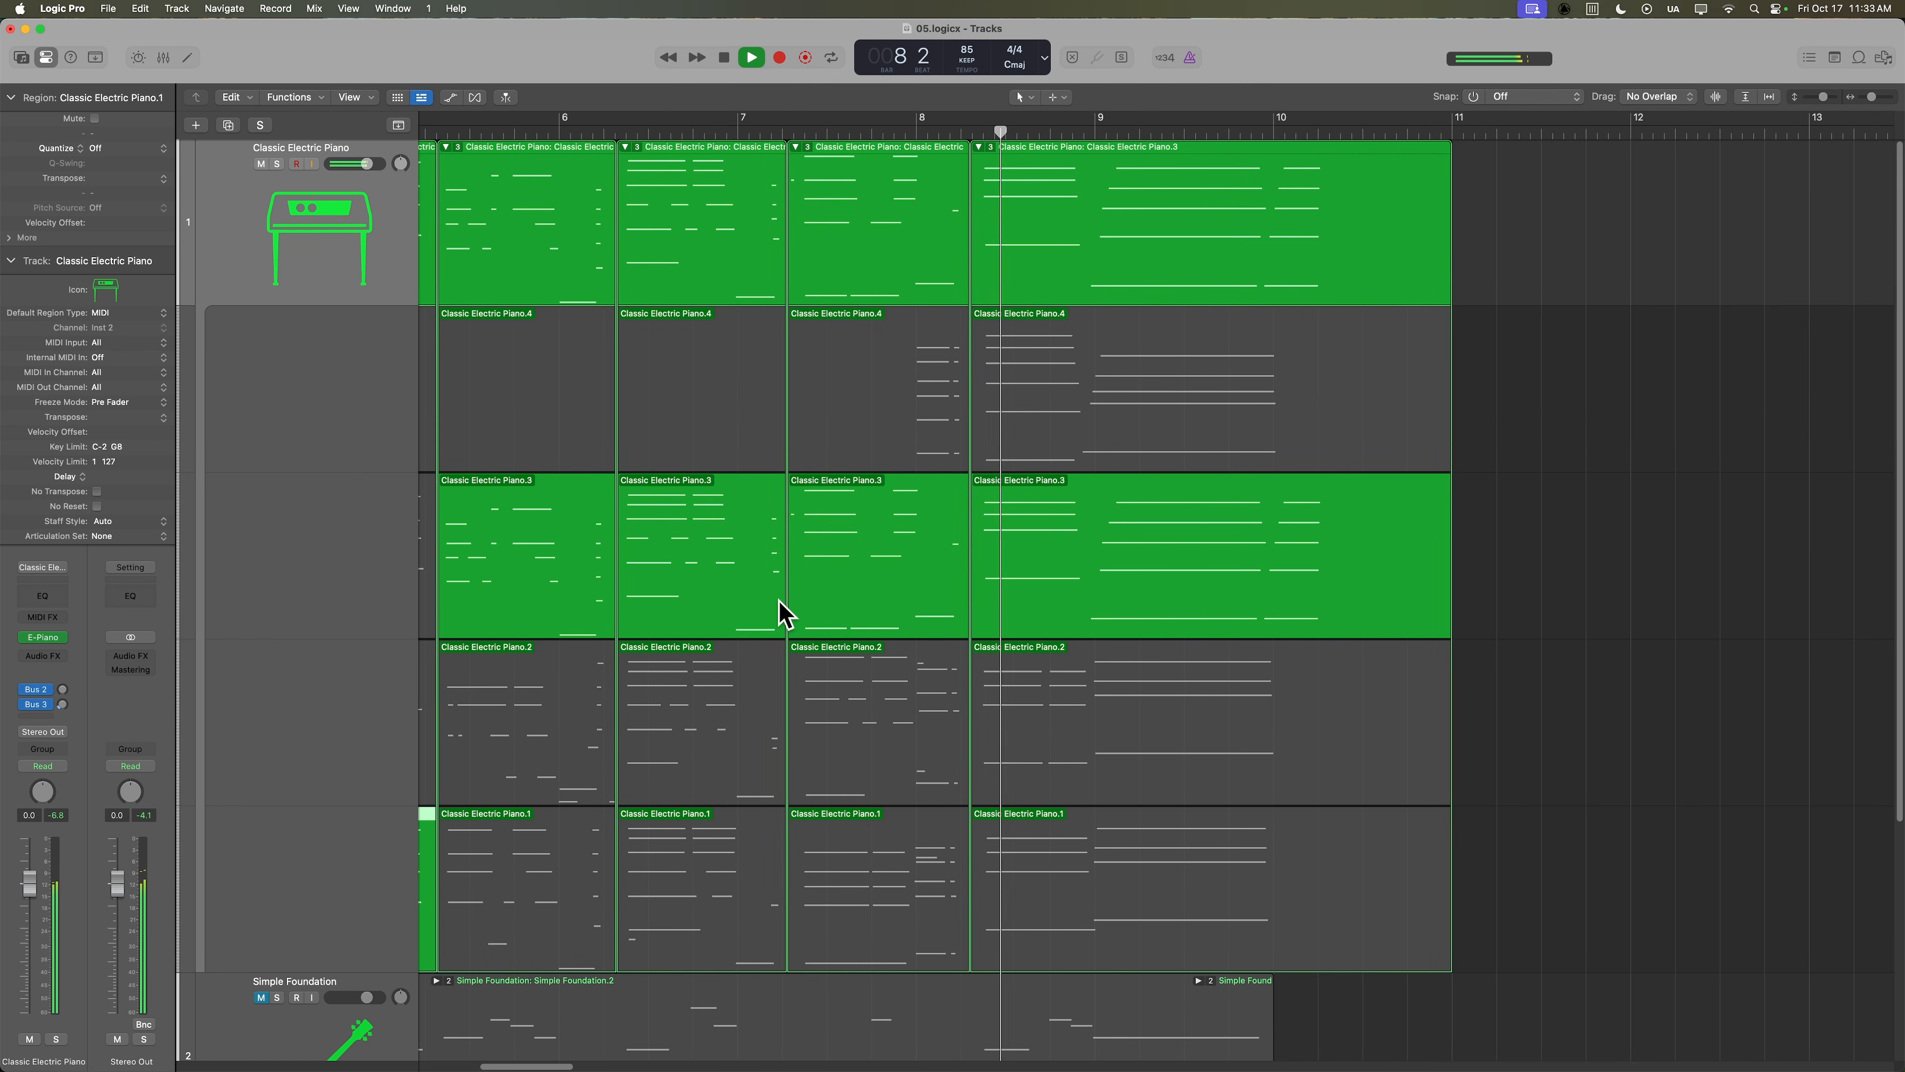
left_click(1068, 406)
key("space")
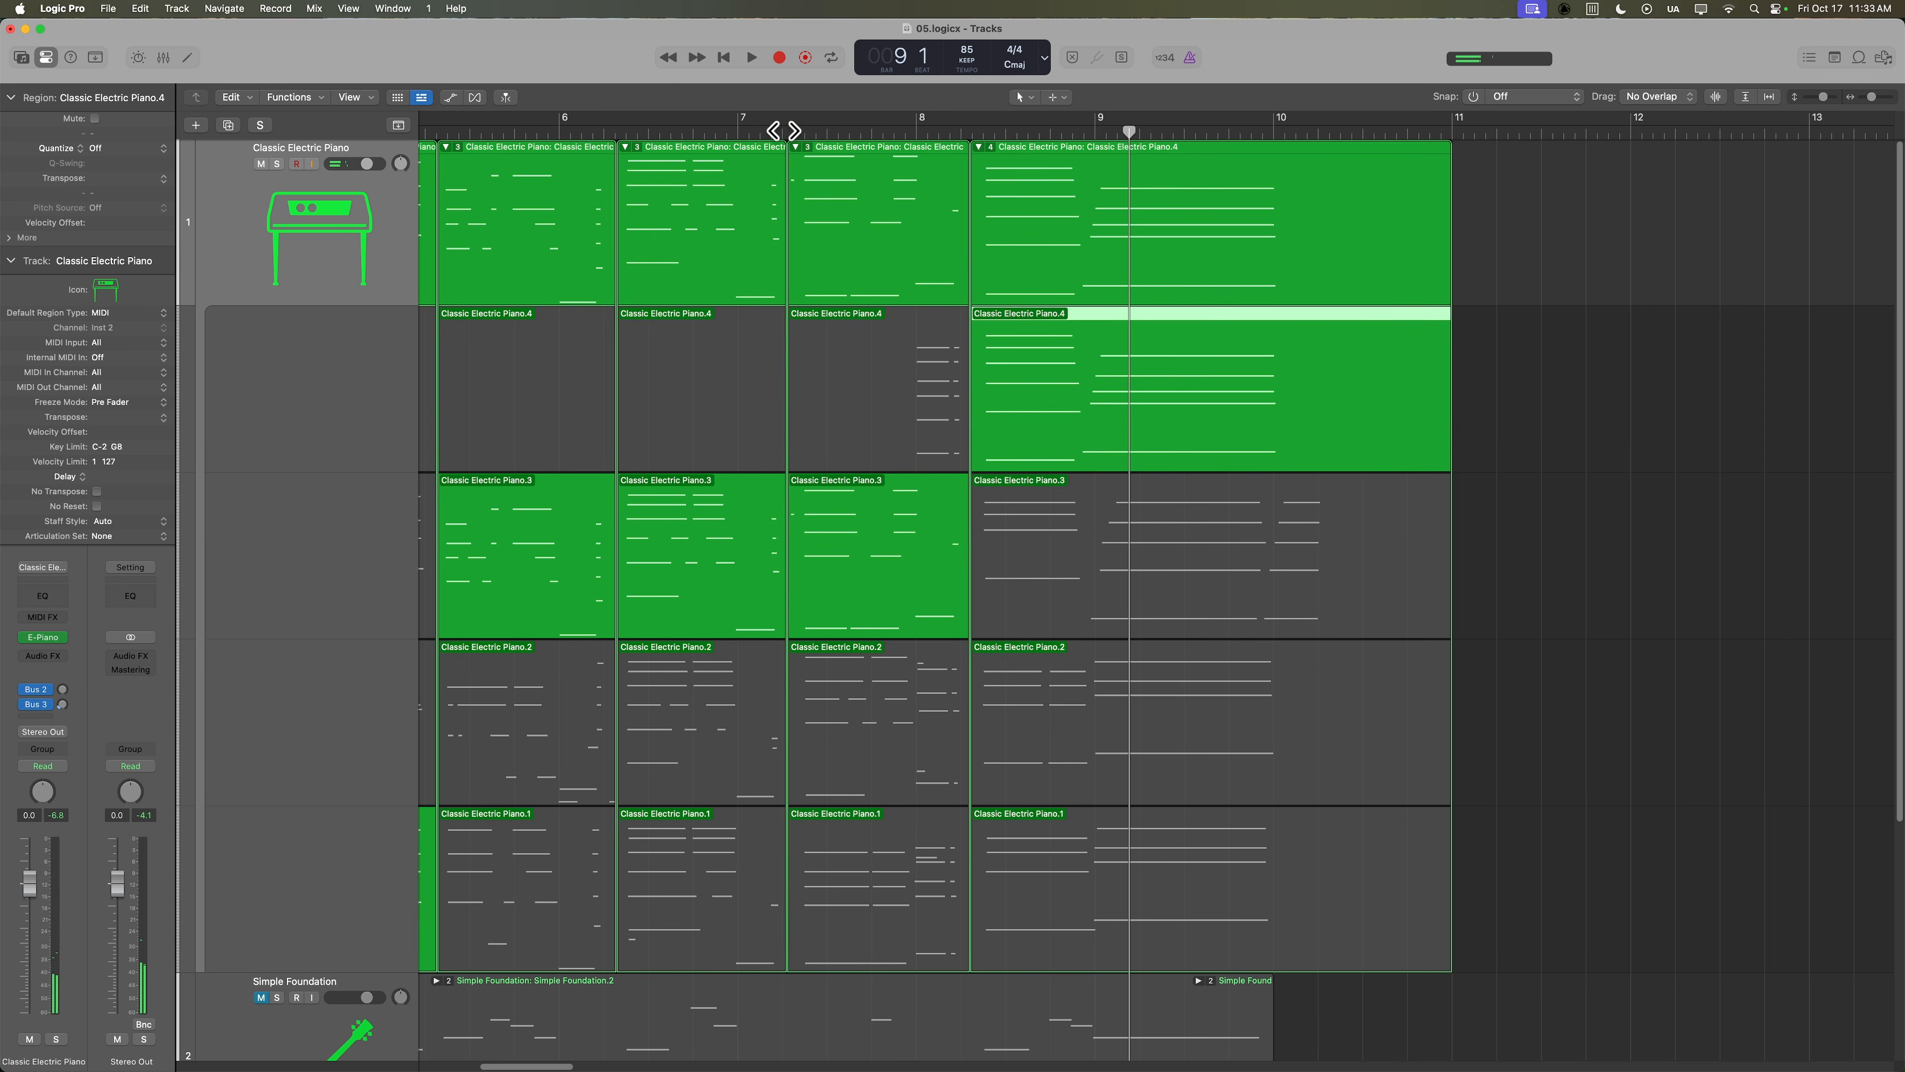
left_click(784, 131)
key("super+Left")
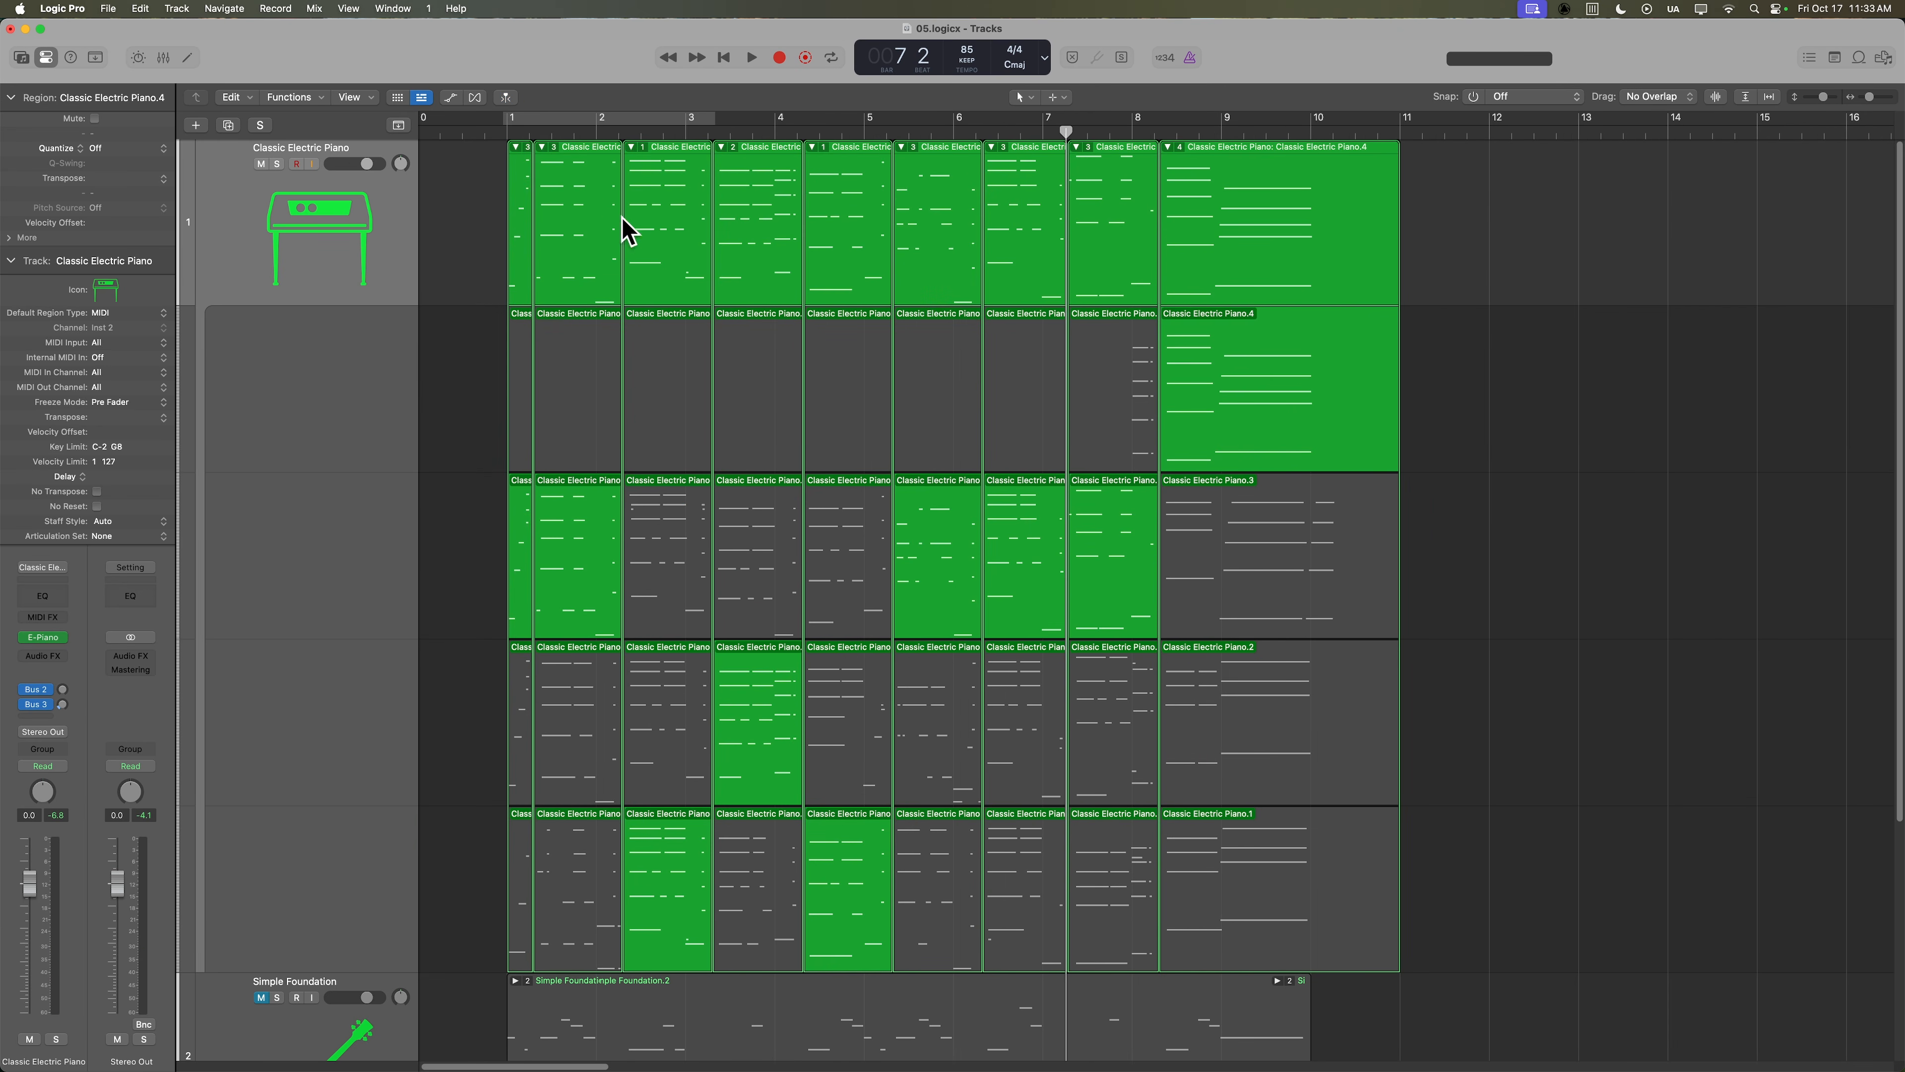
Select all the electric piano take folder segments and flatten them to their chosen takes.
key("Return")
left_click_drag(1605, 222, 418, 221)
left_click(542, 147)
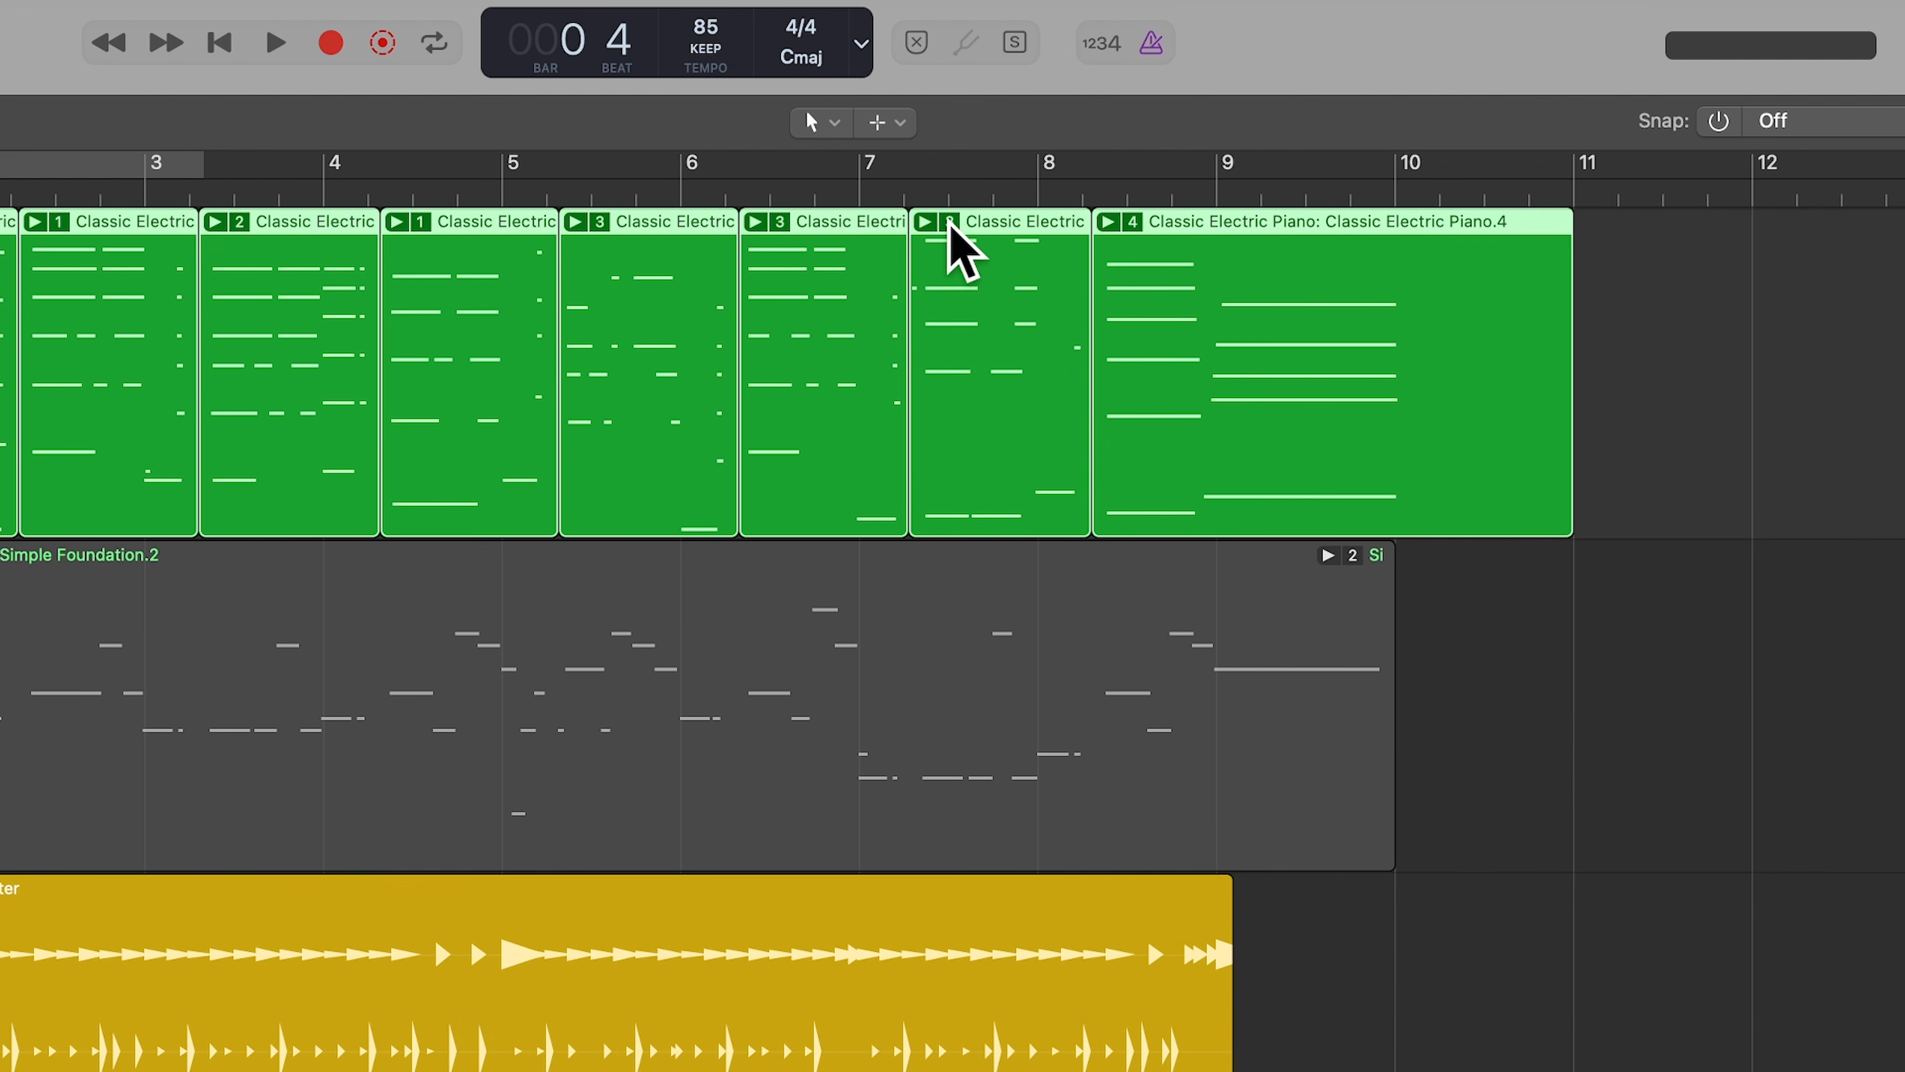
left_click(949, 224)
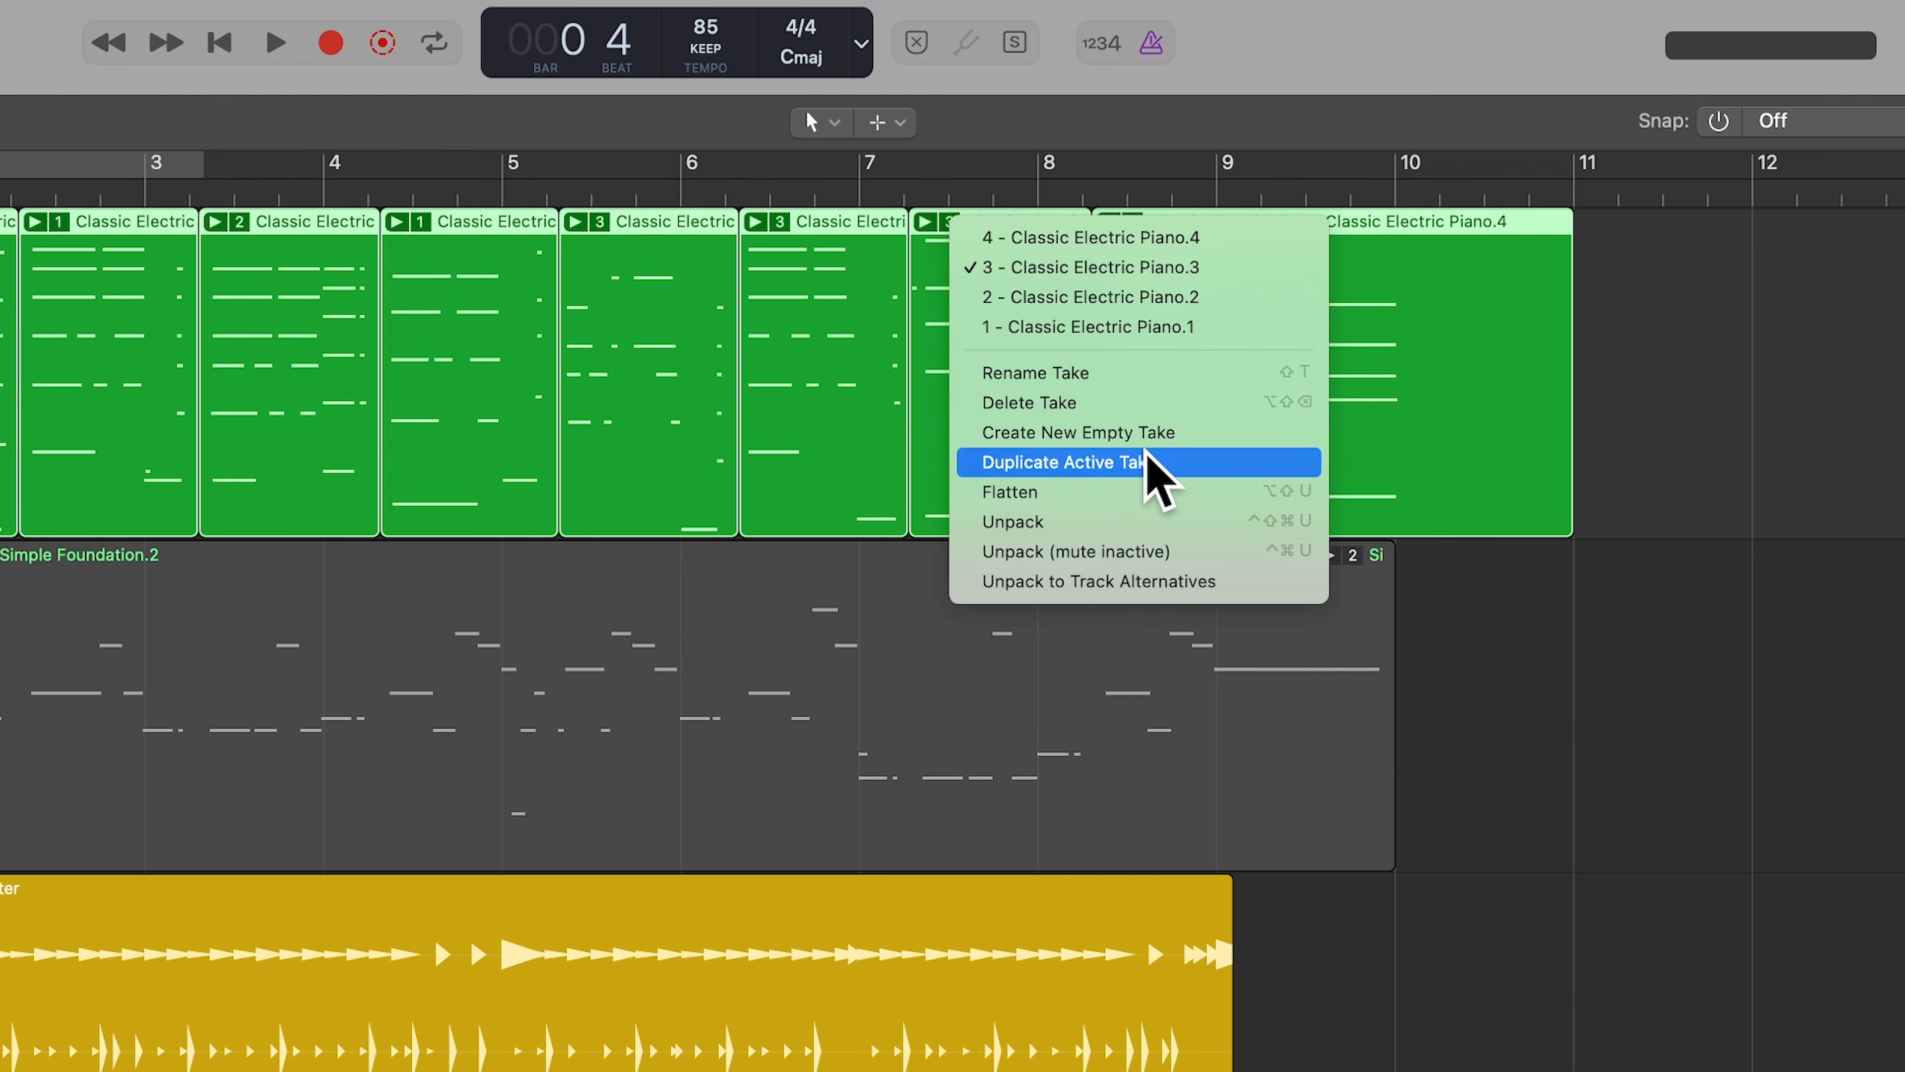
left_click(1130, 489)
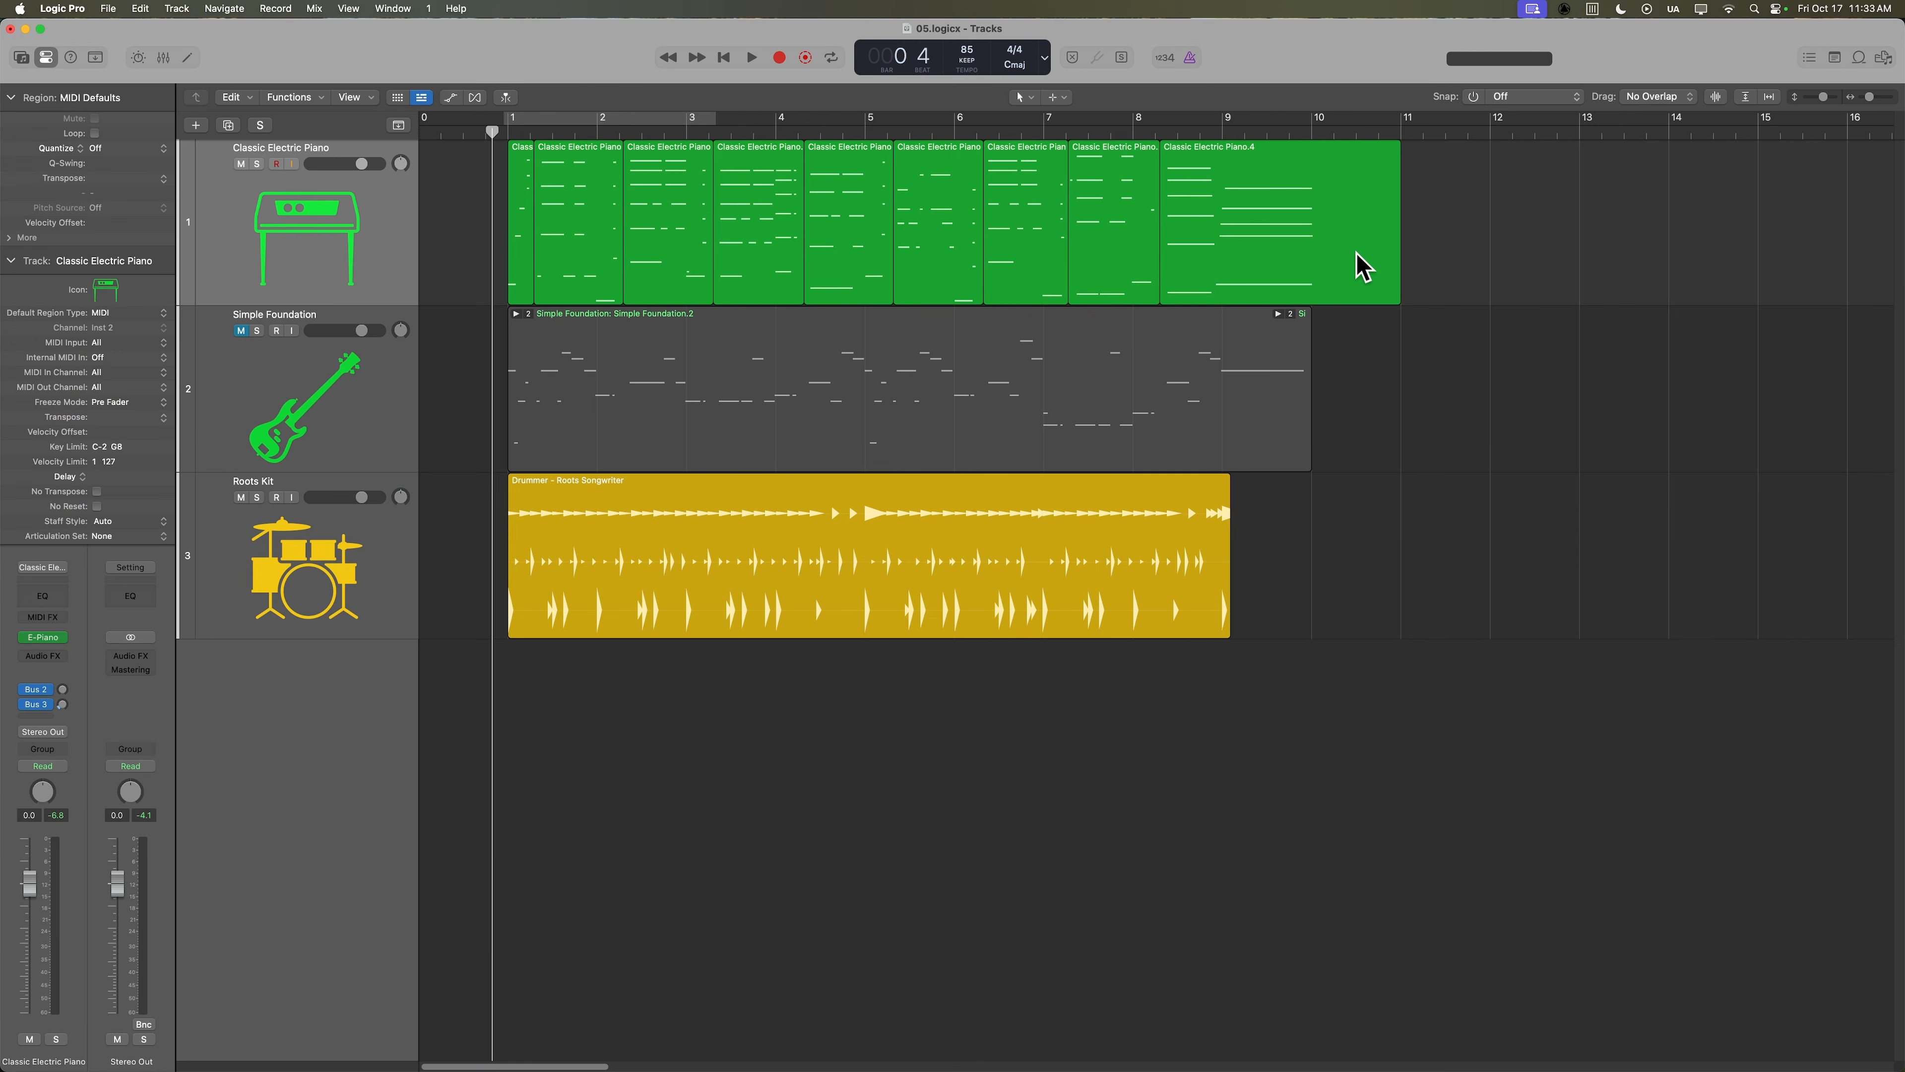
Join all the flattened electric piano regions into a single MIDI region.
left_click_drag(1528, 262, 480, 240)
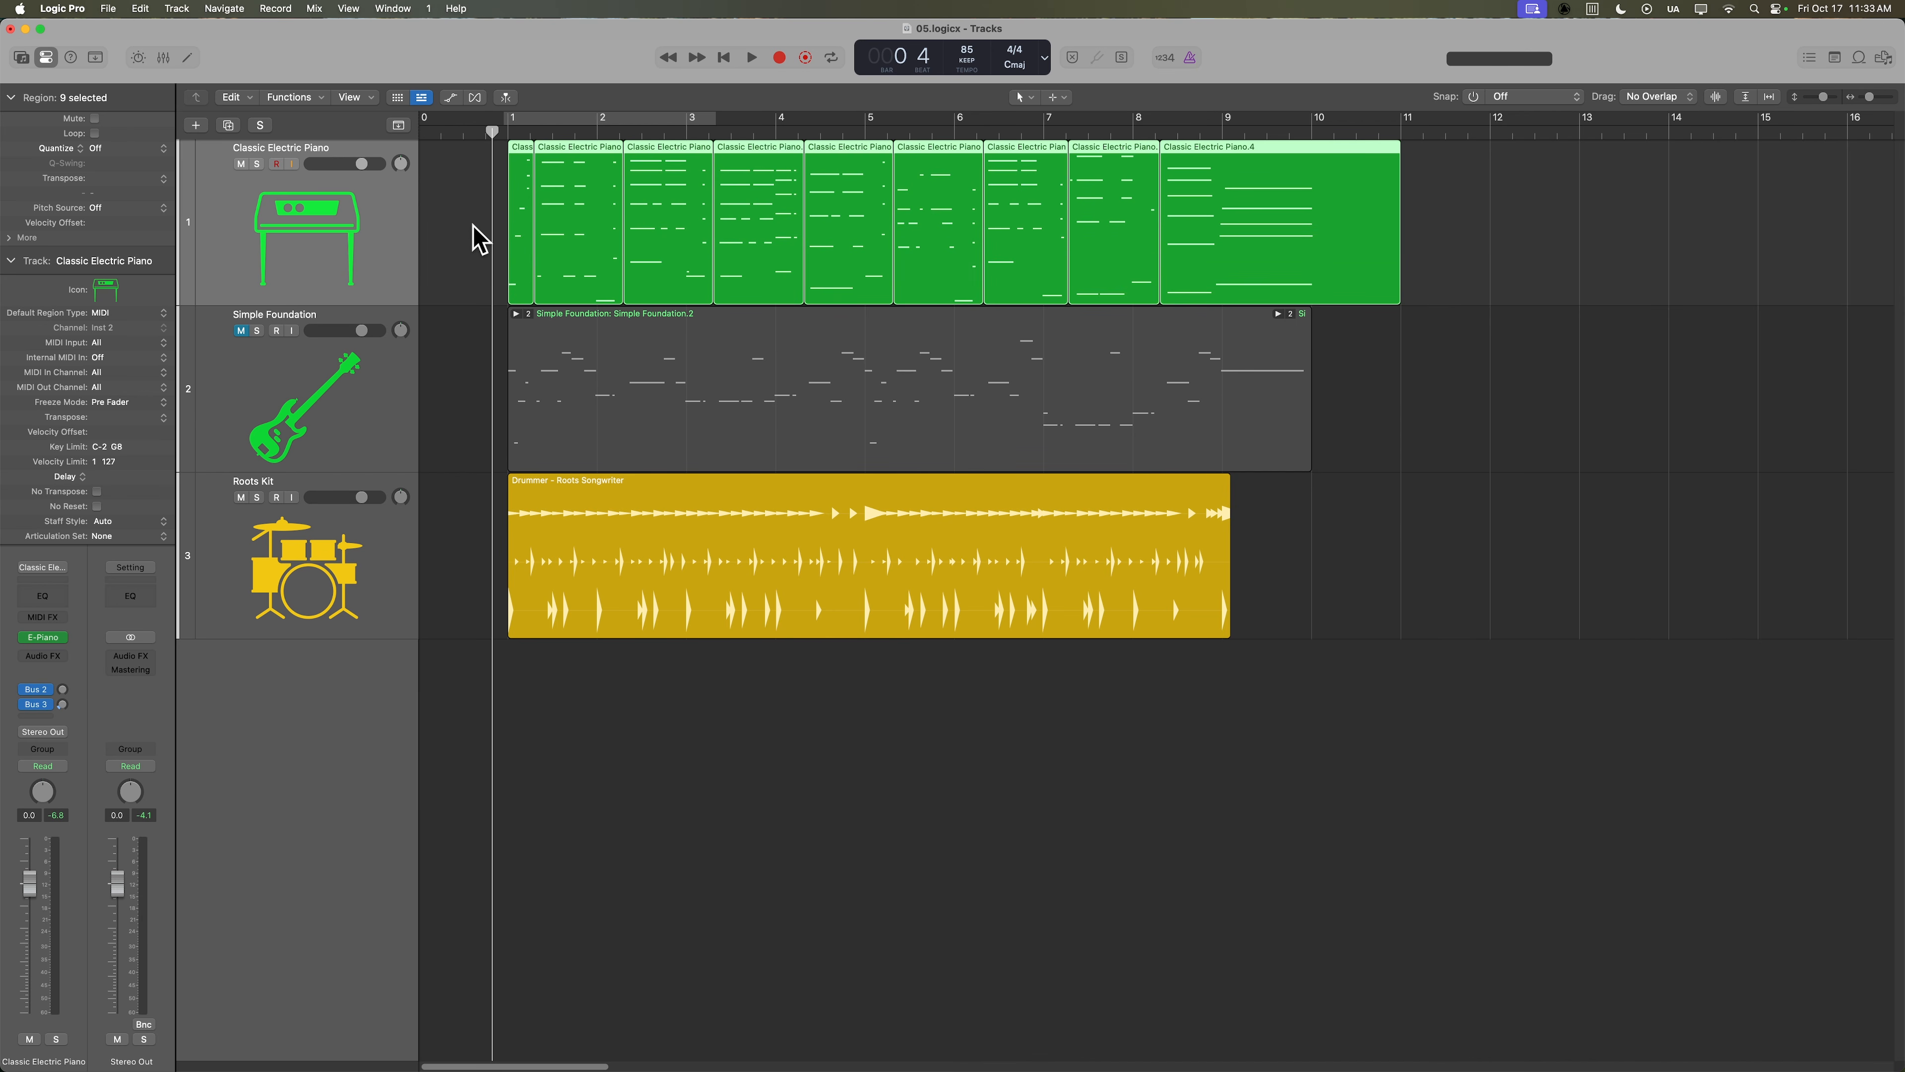
key("super+j")
key("super+Down")
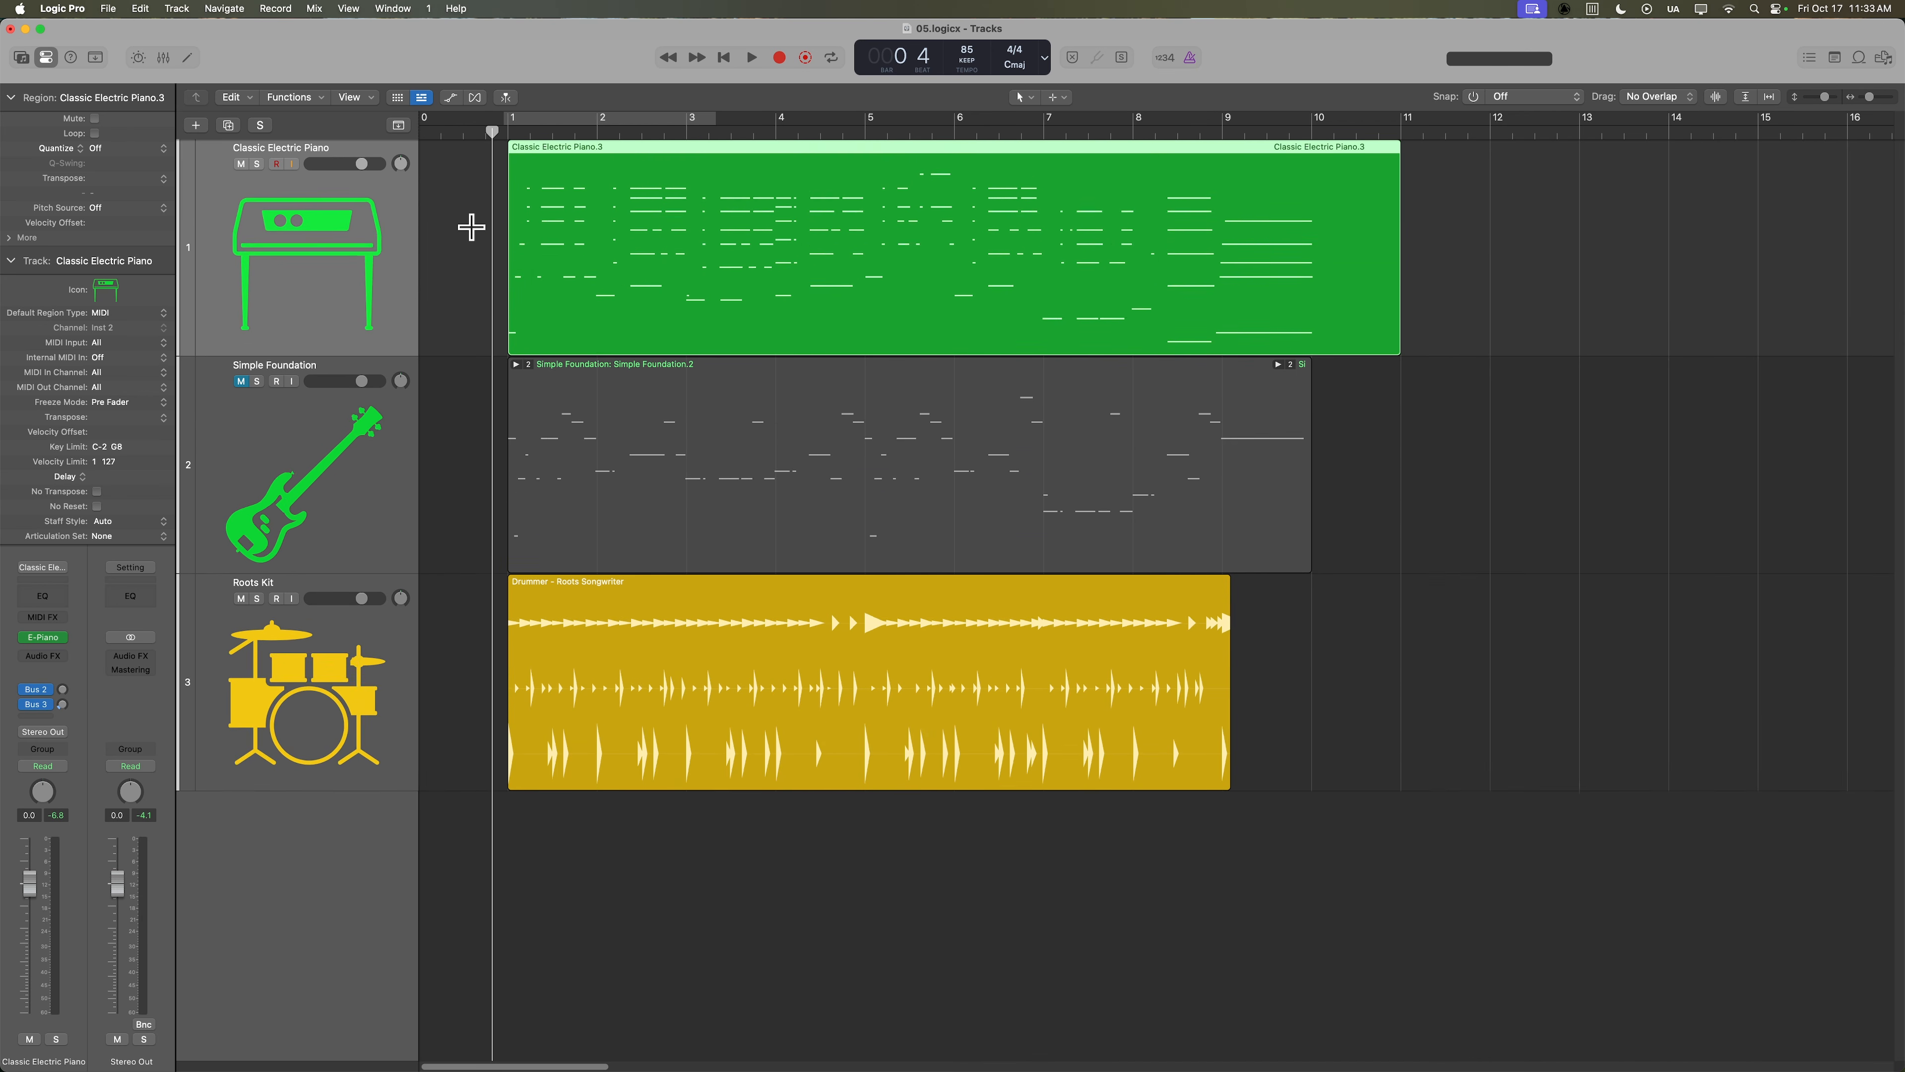
key("super+Right")
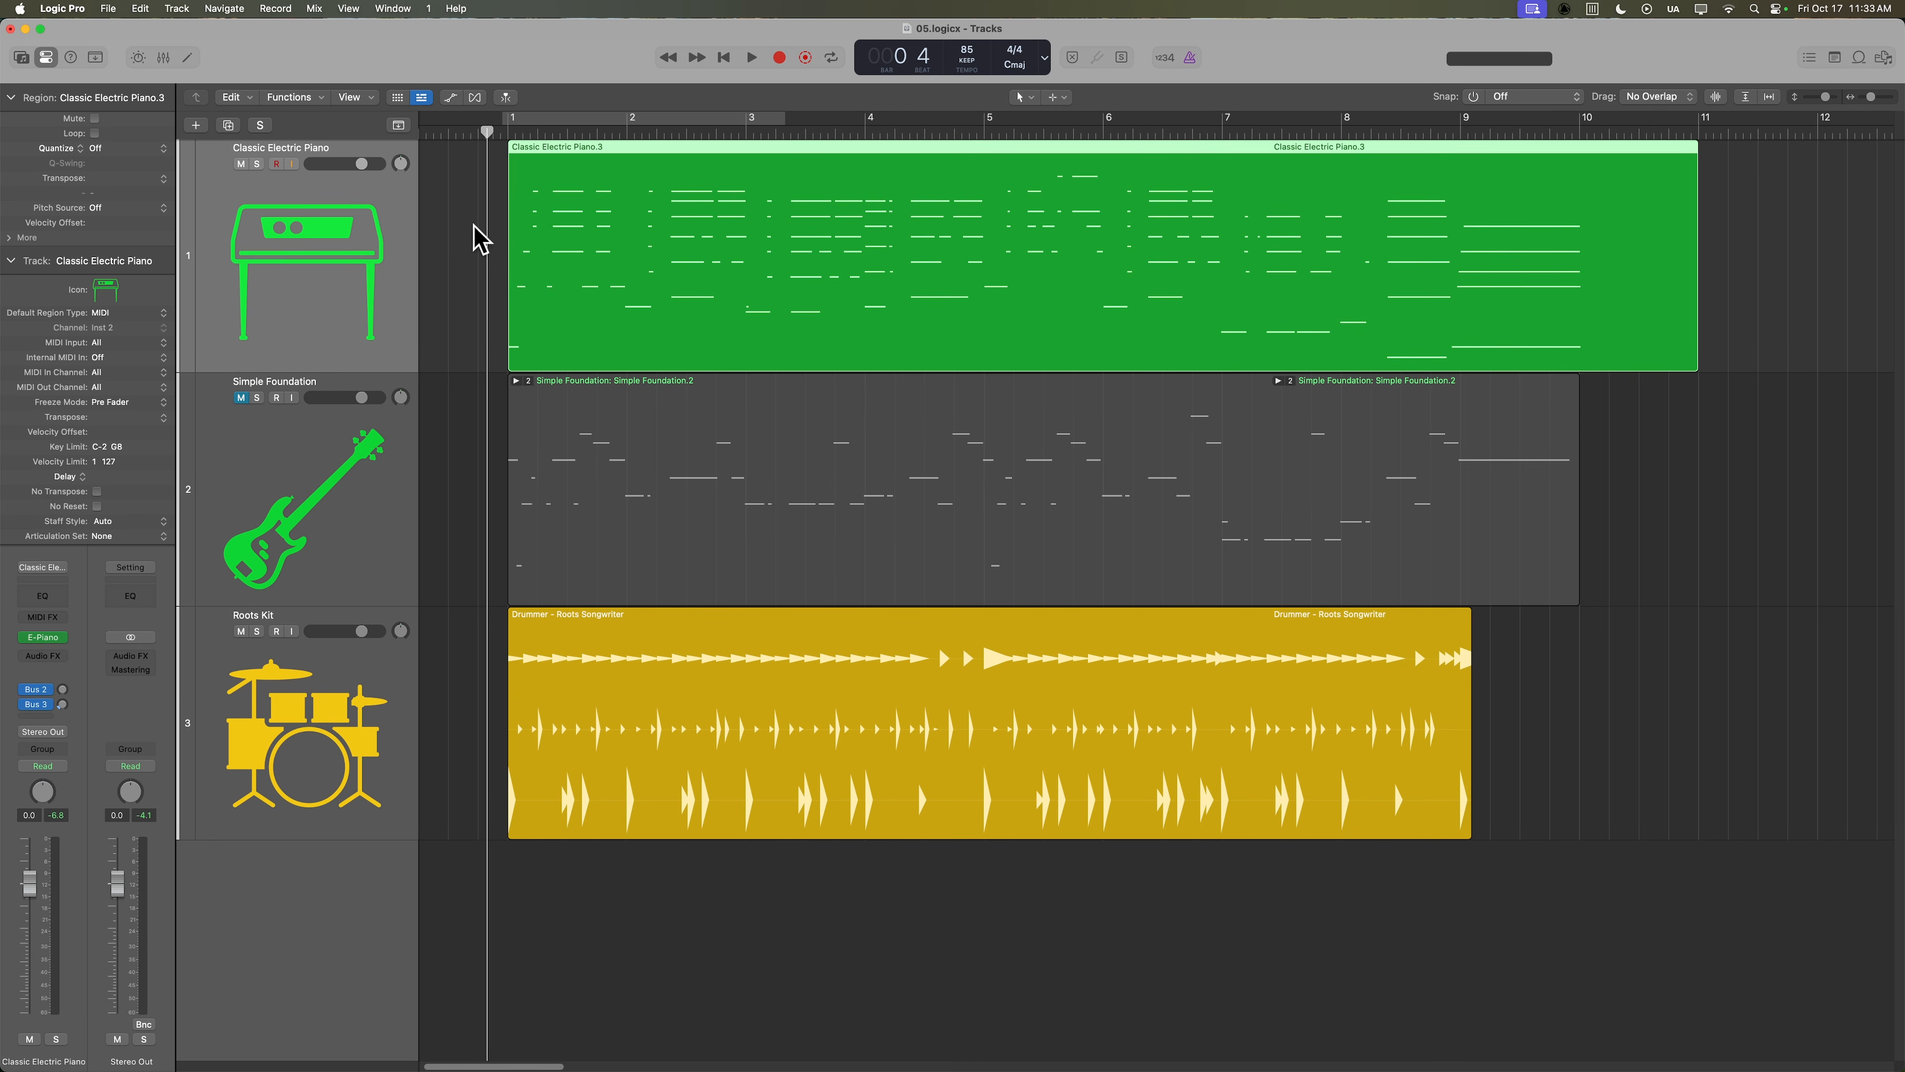
Unmute the Simple Foundation bass track and play take 2 of its expanded take folder from just before bar 1.
double_click(578, 458)
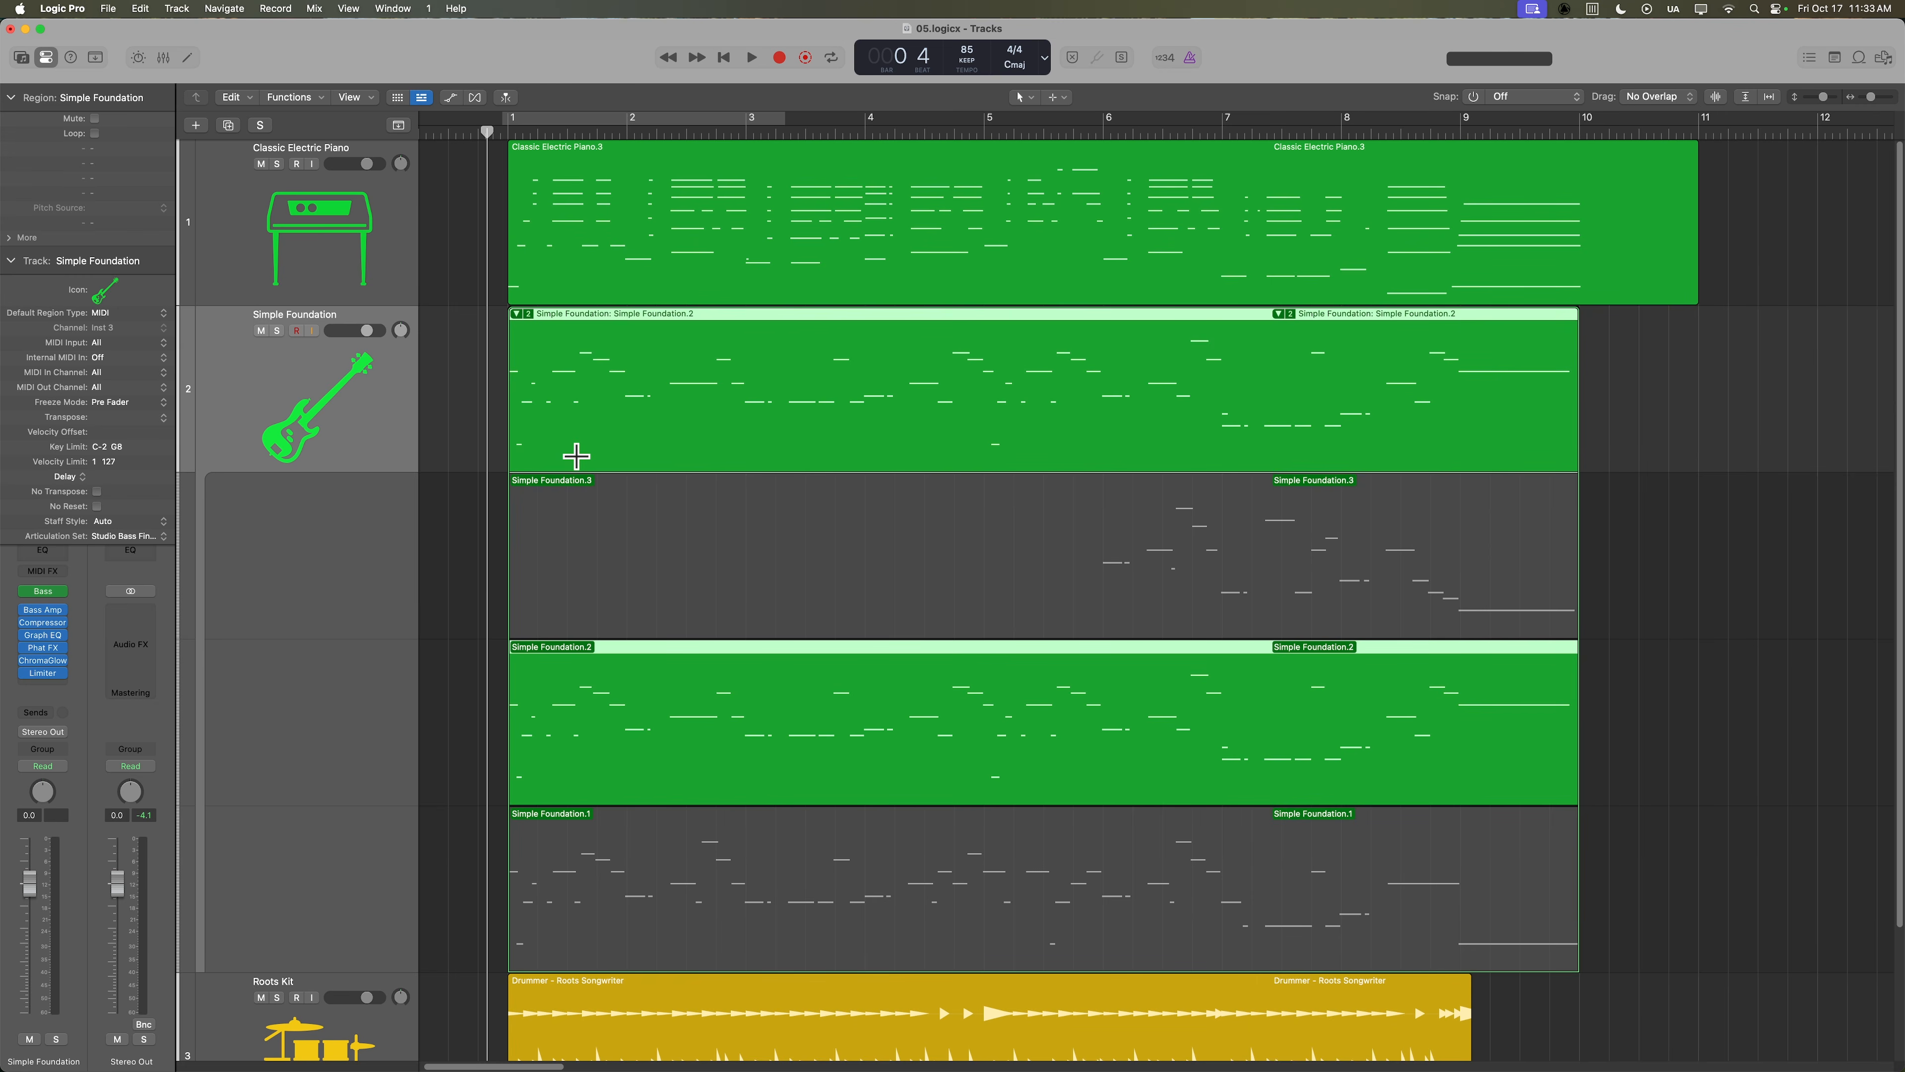
key("space")
key("super+Right")
key("super+Right")
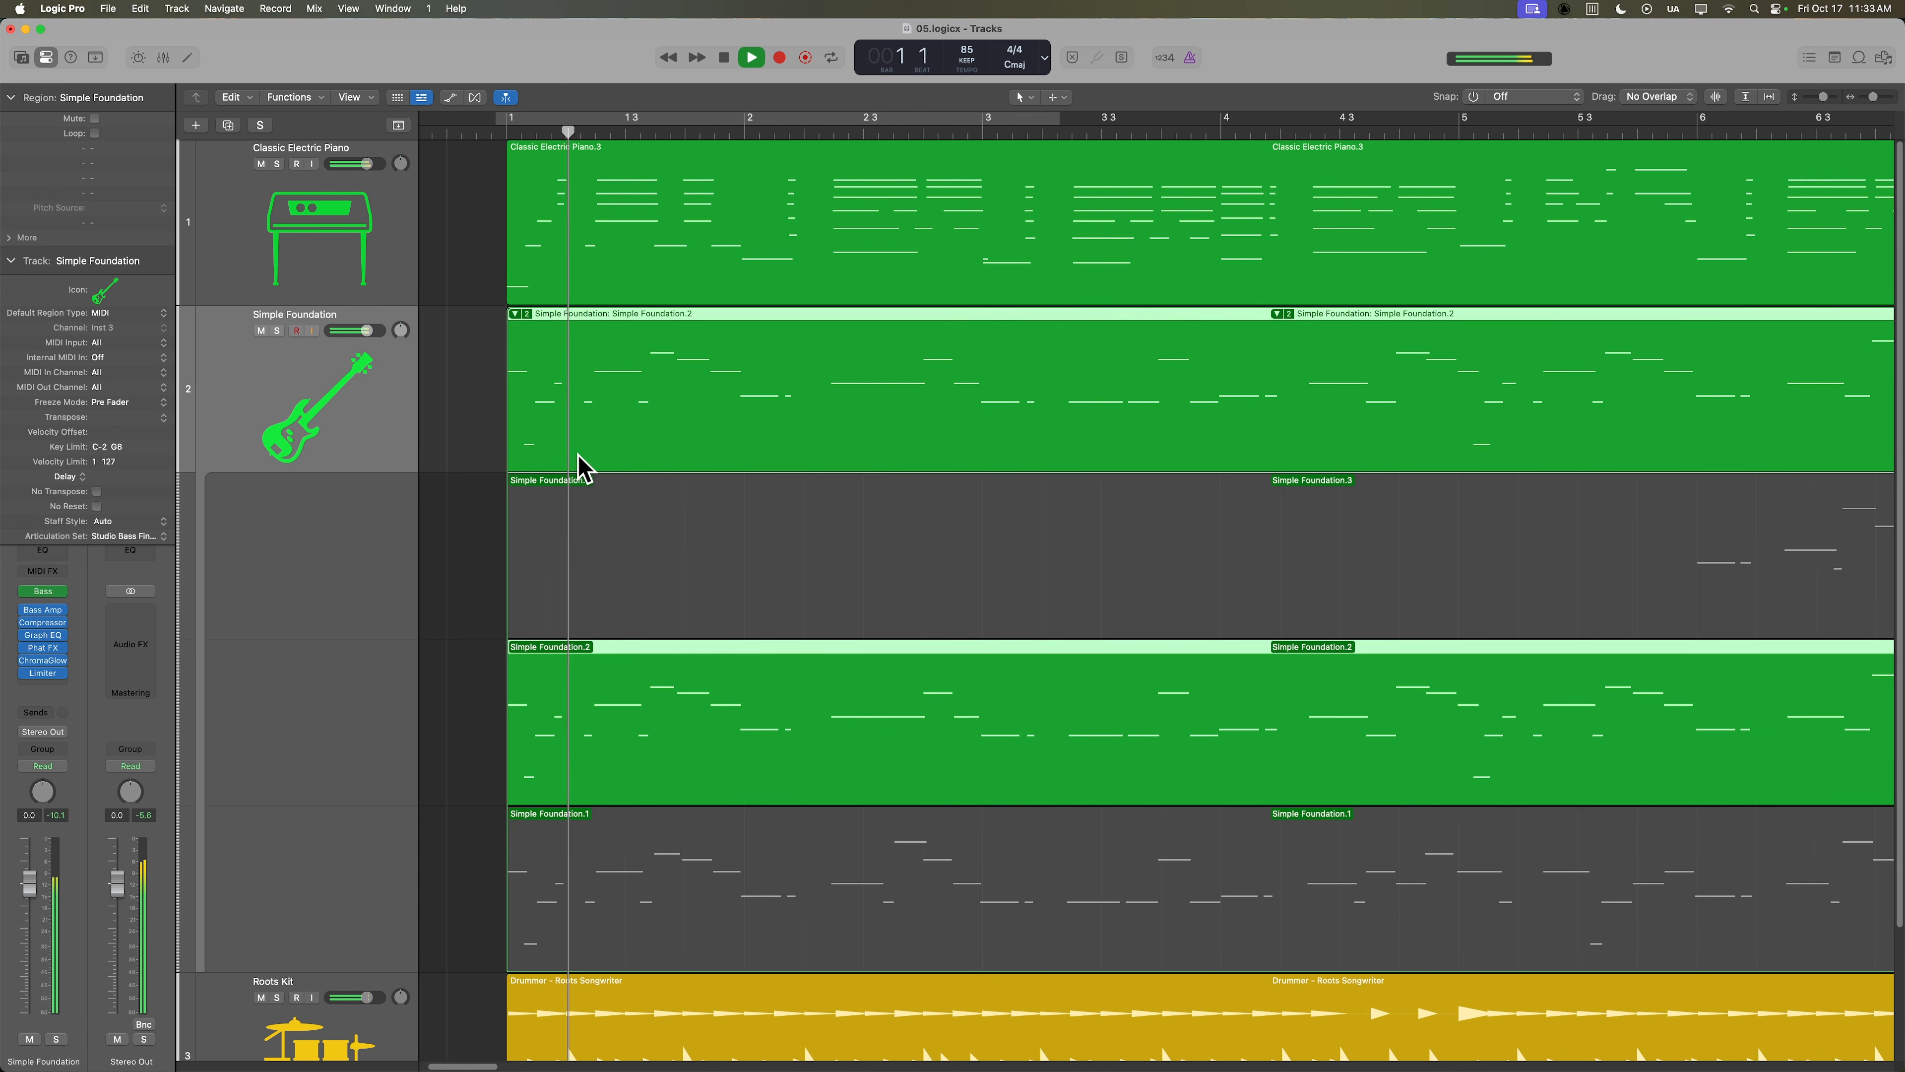
scroll(829, 878, "right", 2)
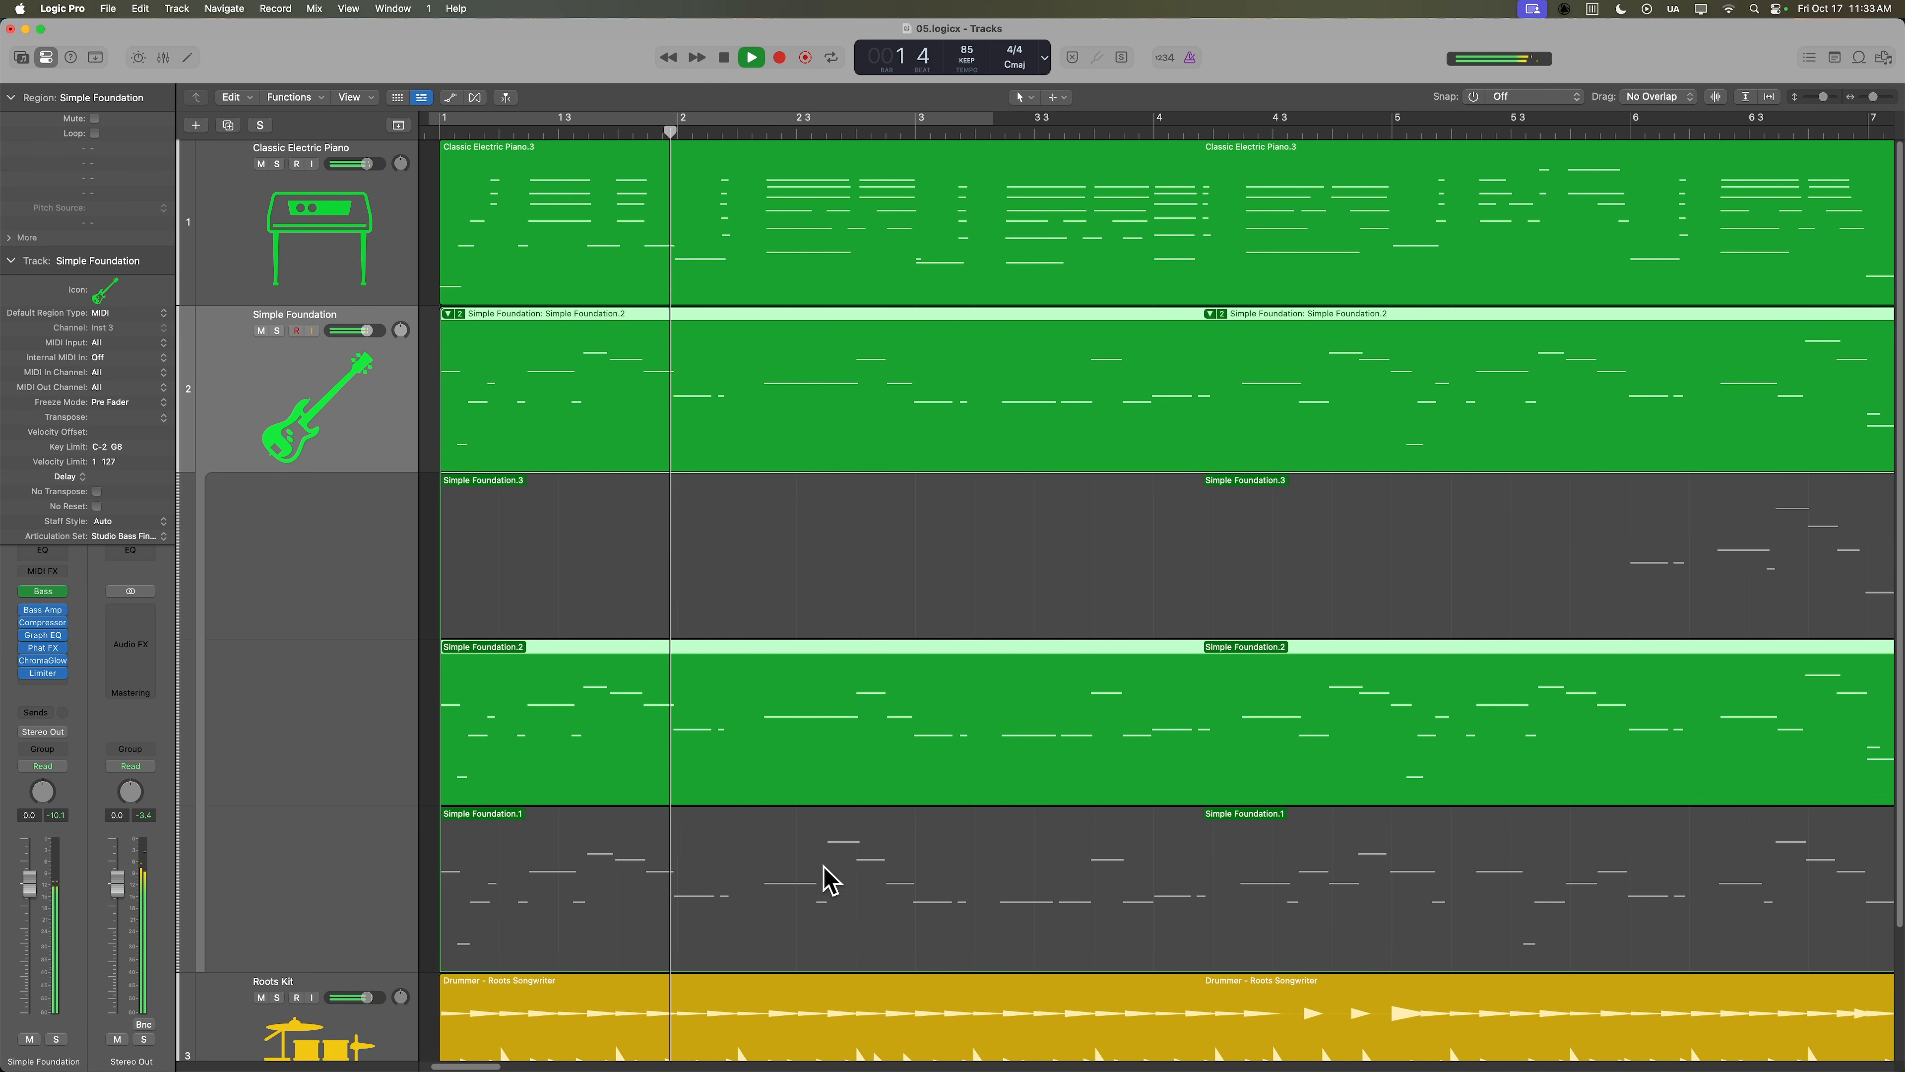
key("space")
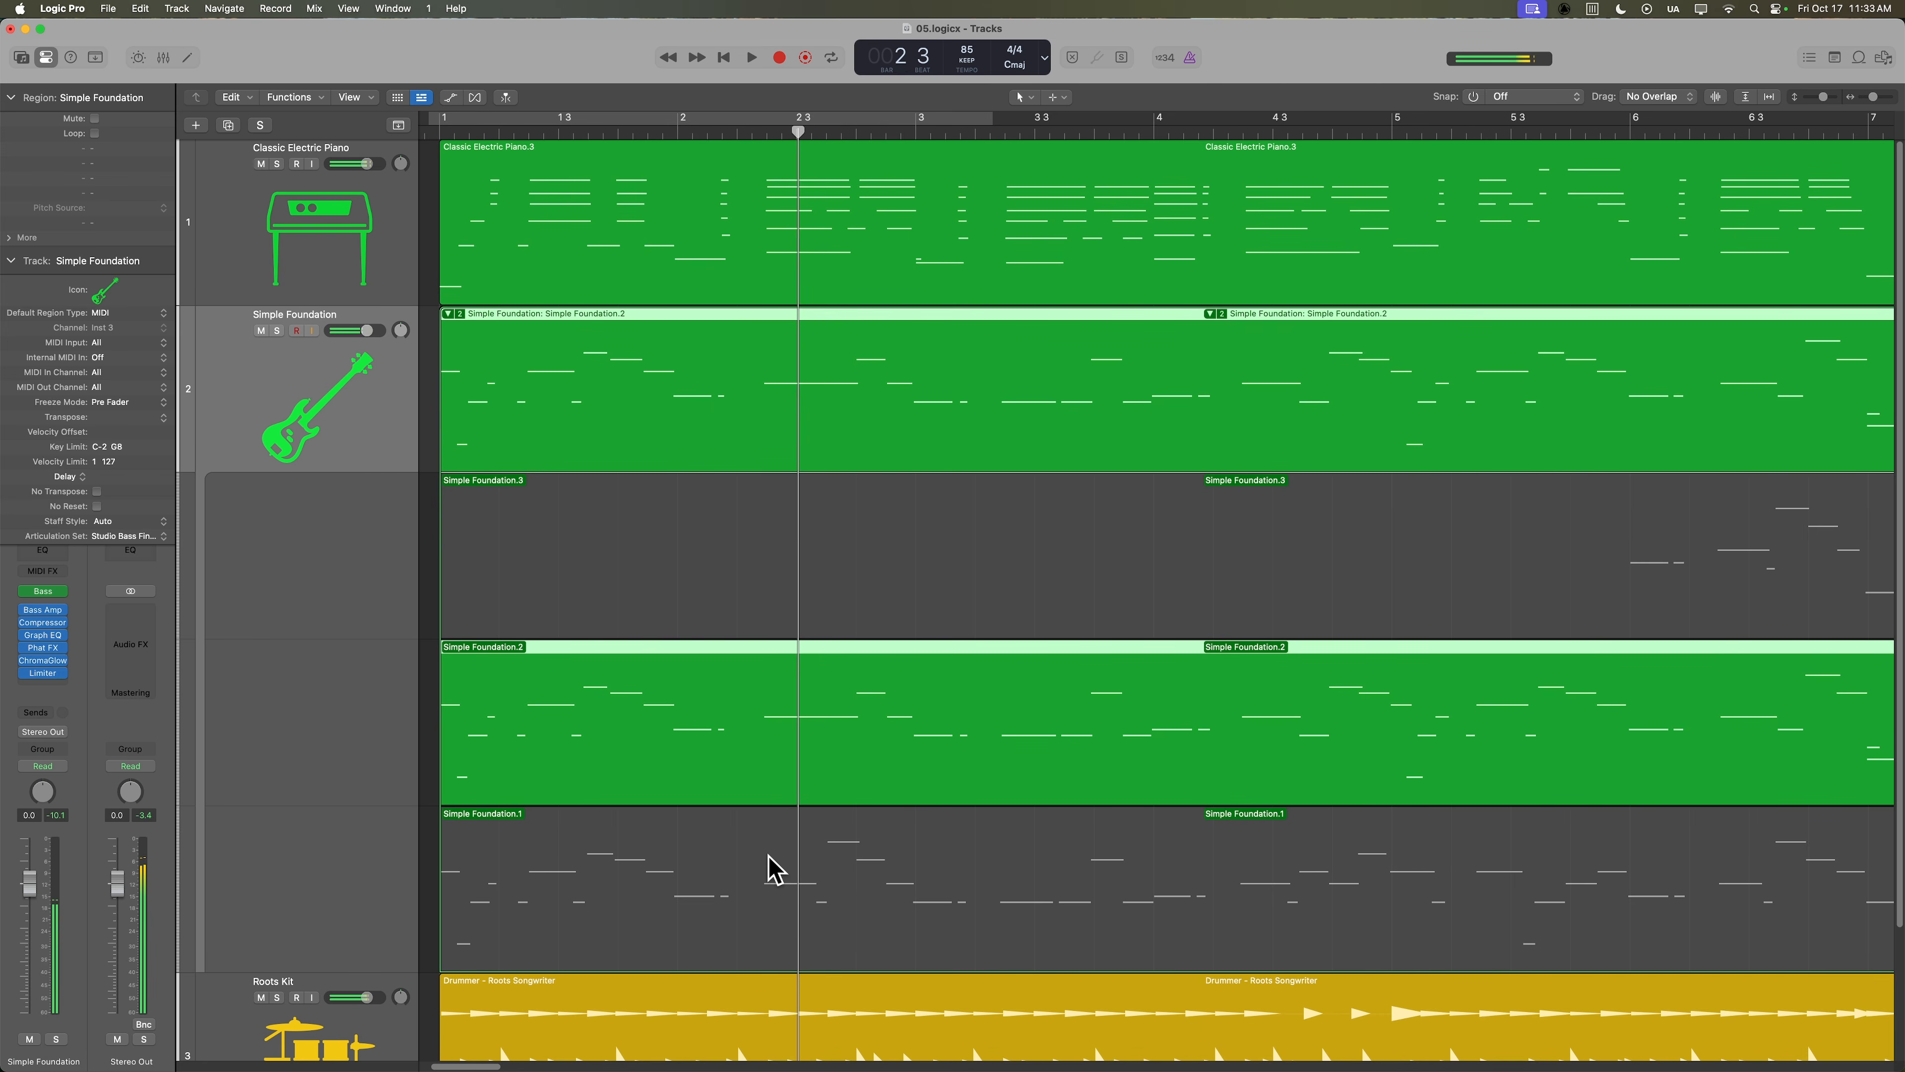
Switch the Simple Foundation bass take folder to take 1 and play it from just before bar 1.
left_click(772, 871)
left_click(434, 134)
key("space")
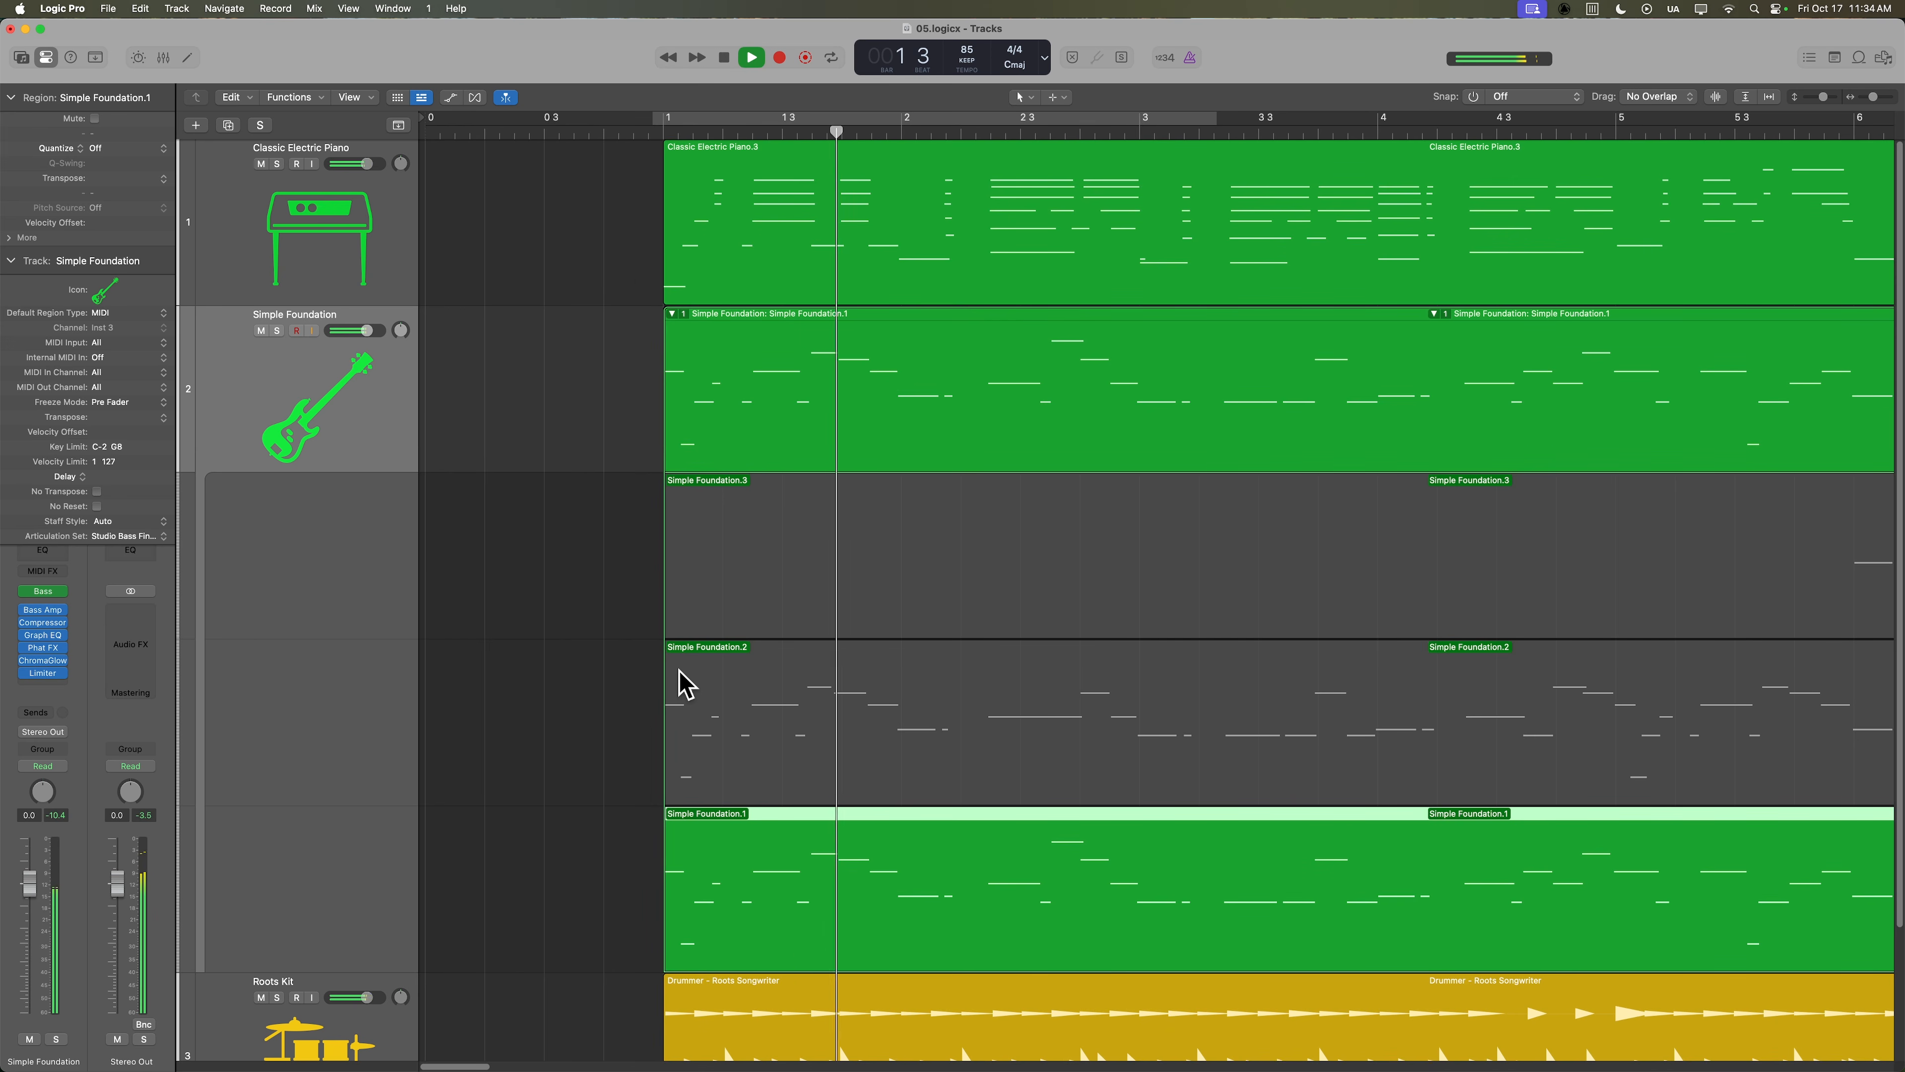
scroll(682, 683, "right", 6)
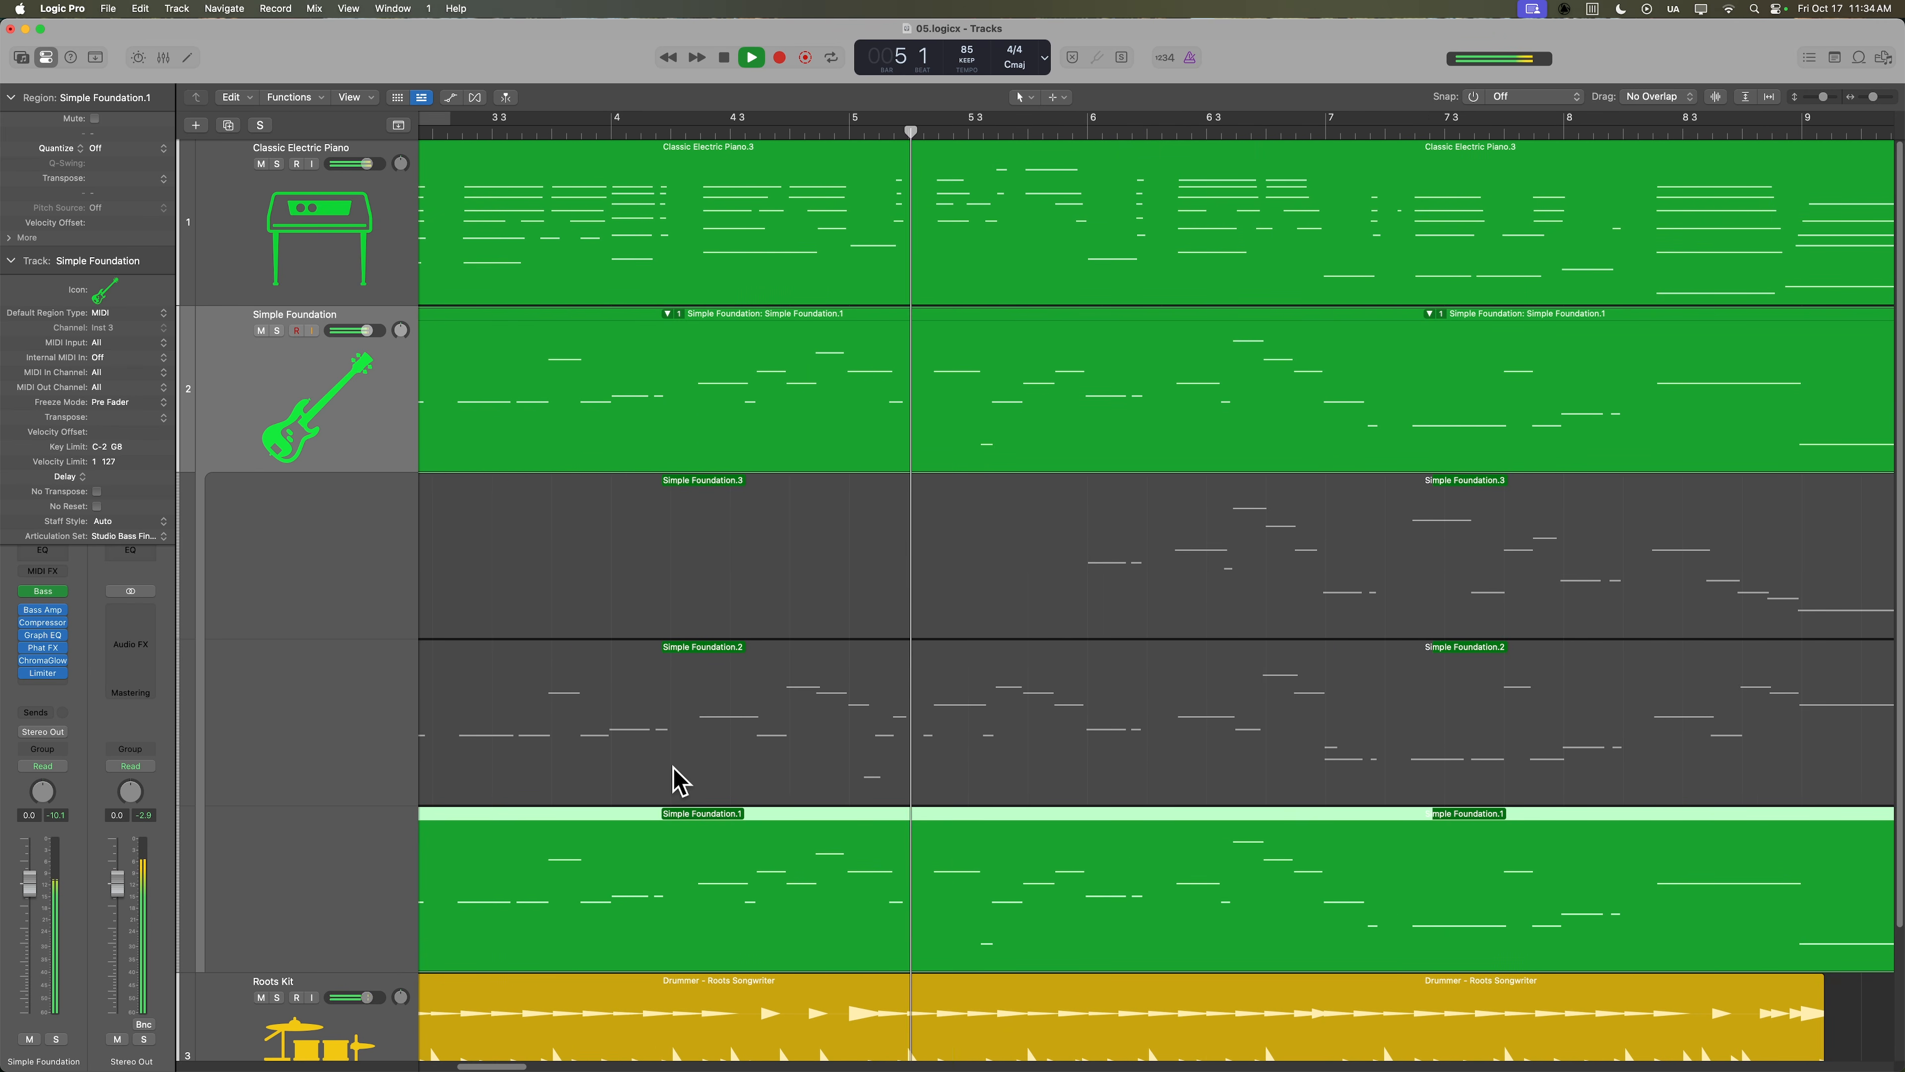
key("space")
Split the bass take folder at about beat 2 of bar 4, and play the second part with take 2 from just before bar 4.
double_click(677, 400, "super")
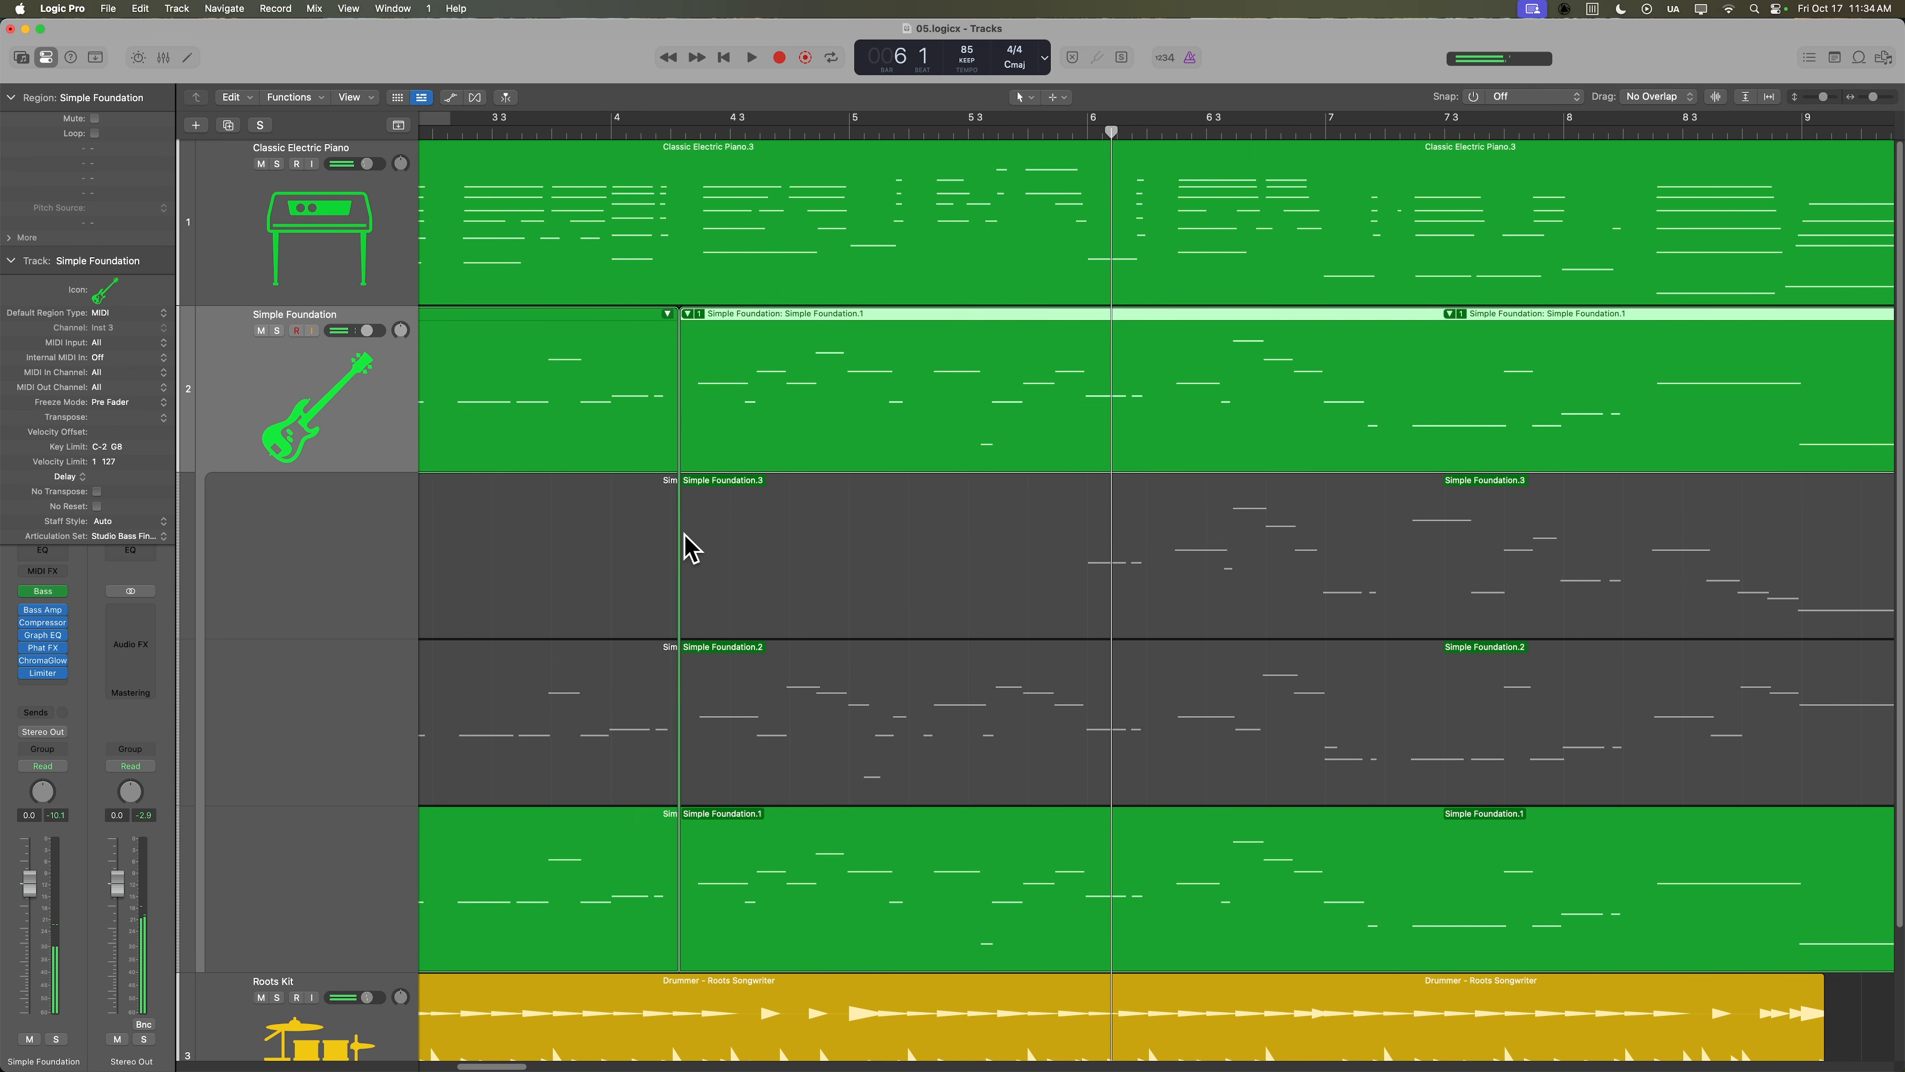
left_click(761, 677)
left_click(586, 136)
key("space")
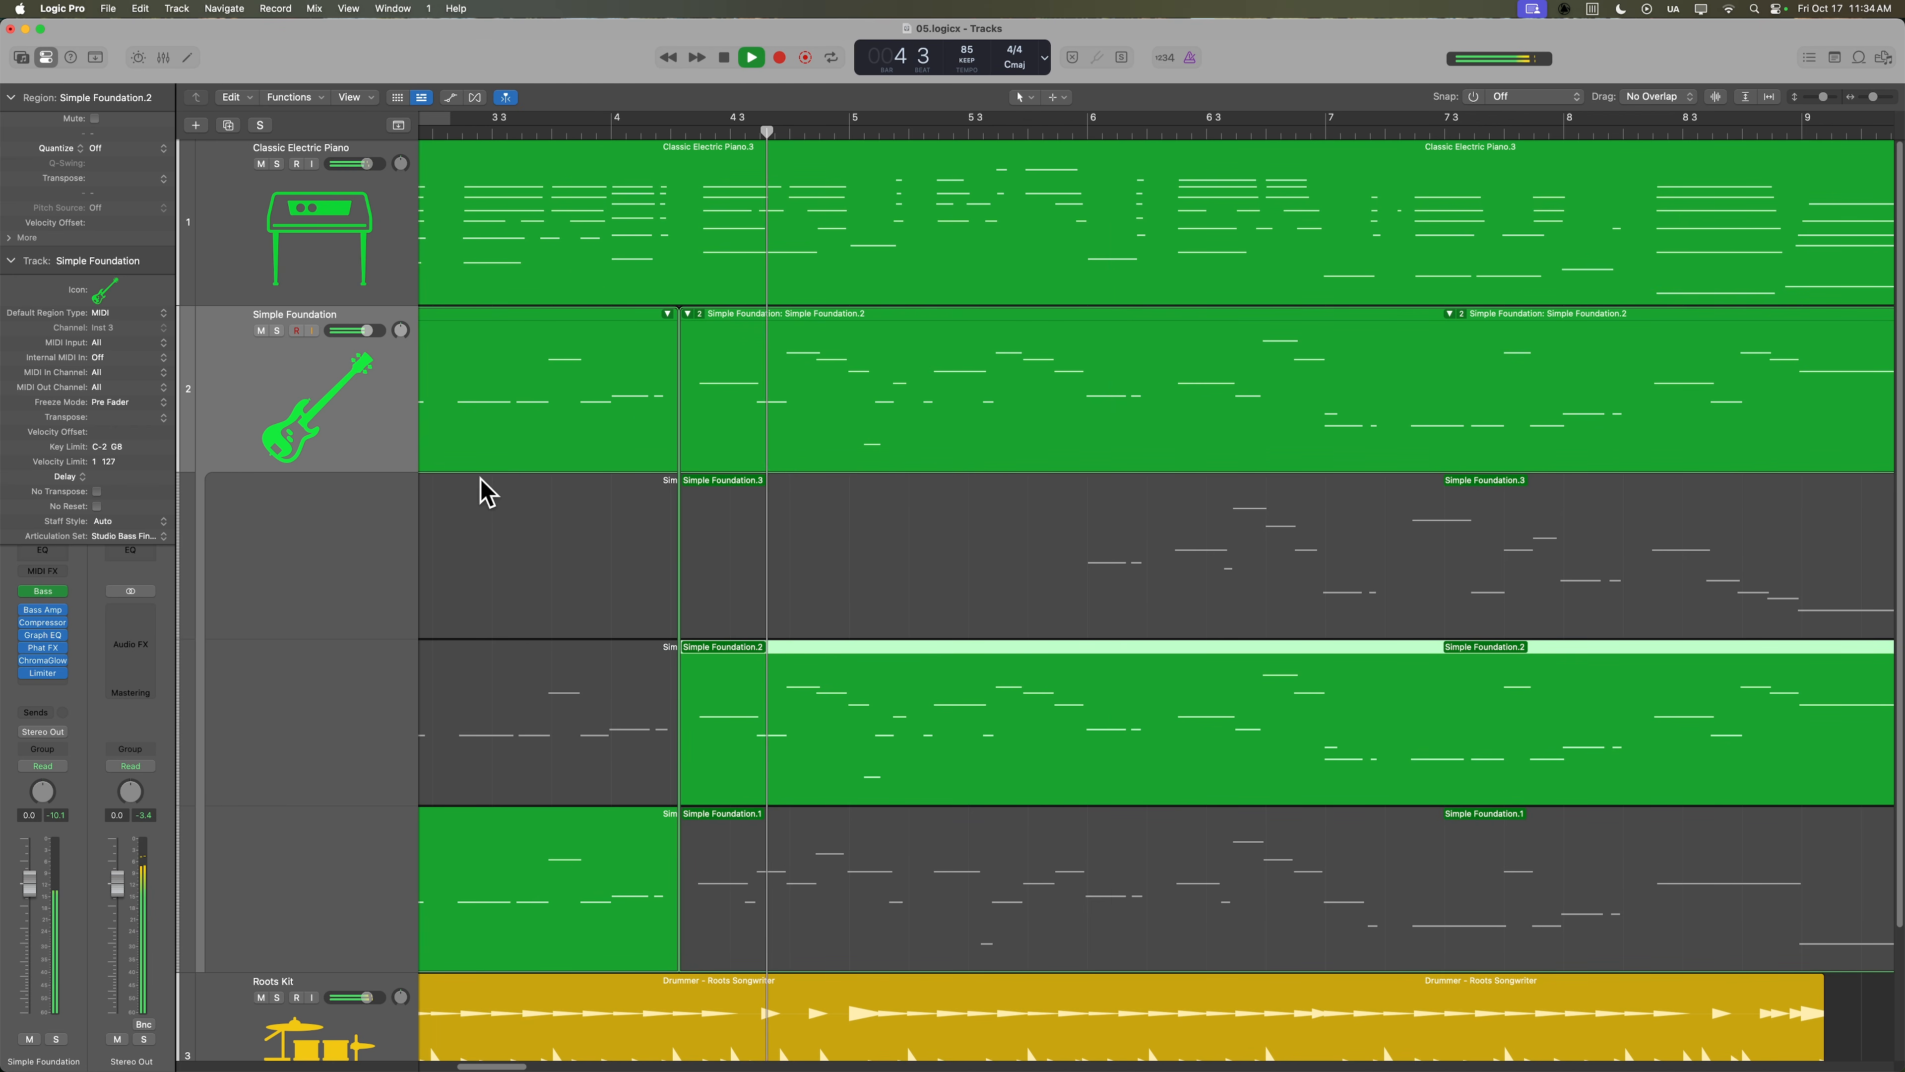
scroll(472, 526, "right", 3)
scroll(473, 534, "right", 2)
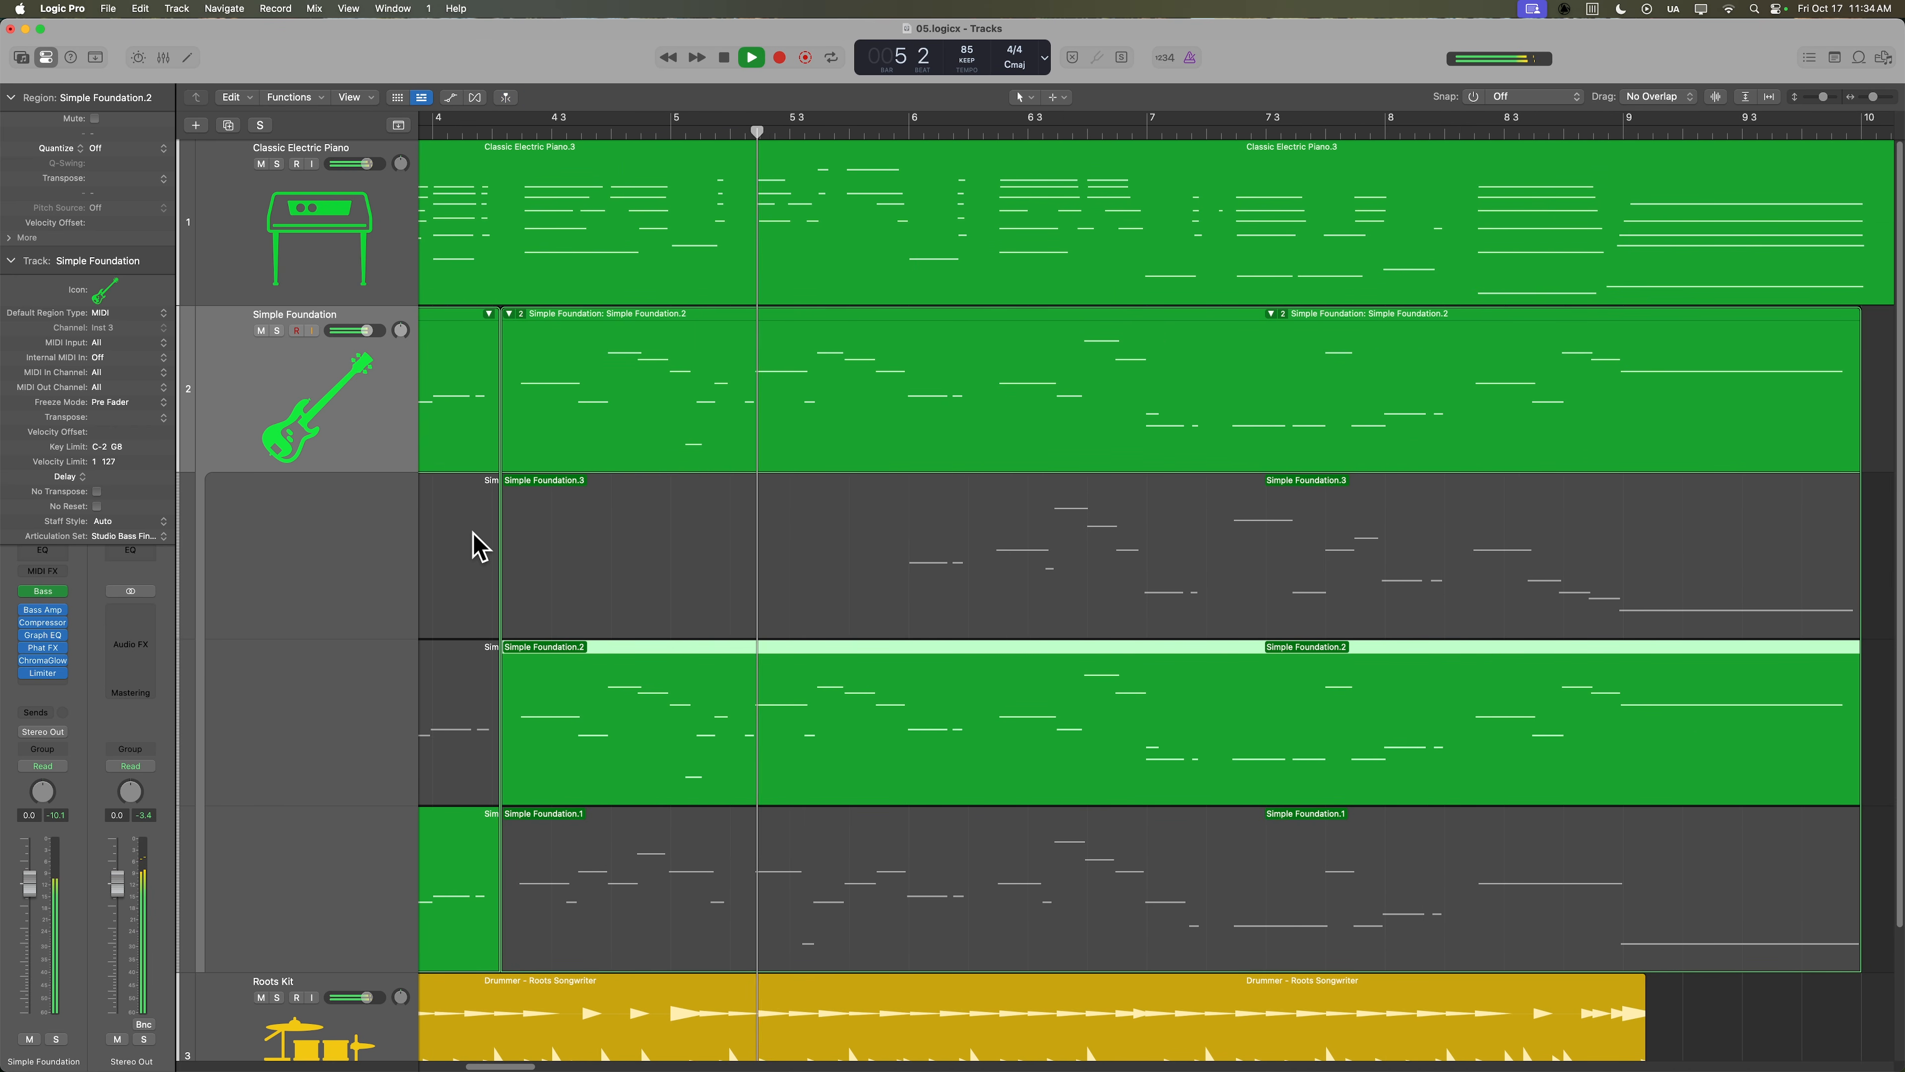
scroll(473, 534, "right", 2)
scroll(477, 545, "right", 2)
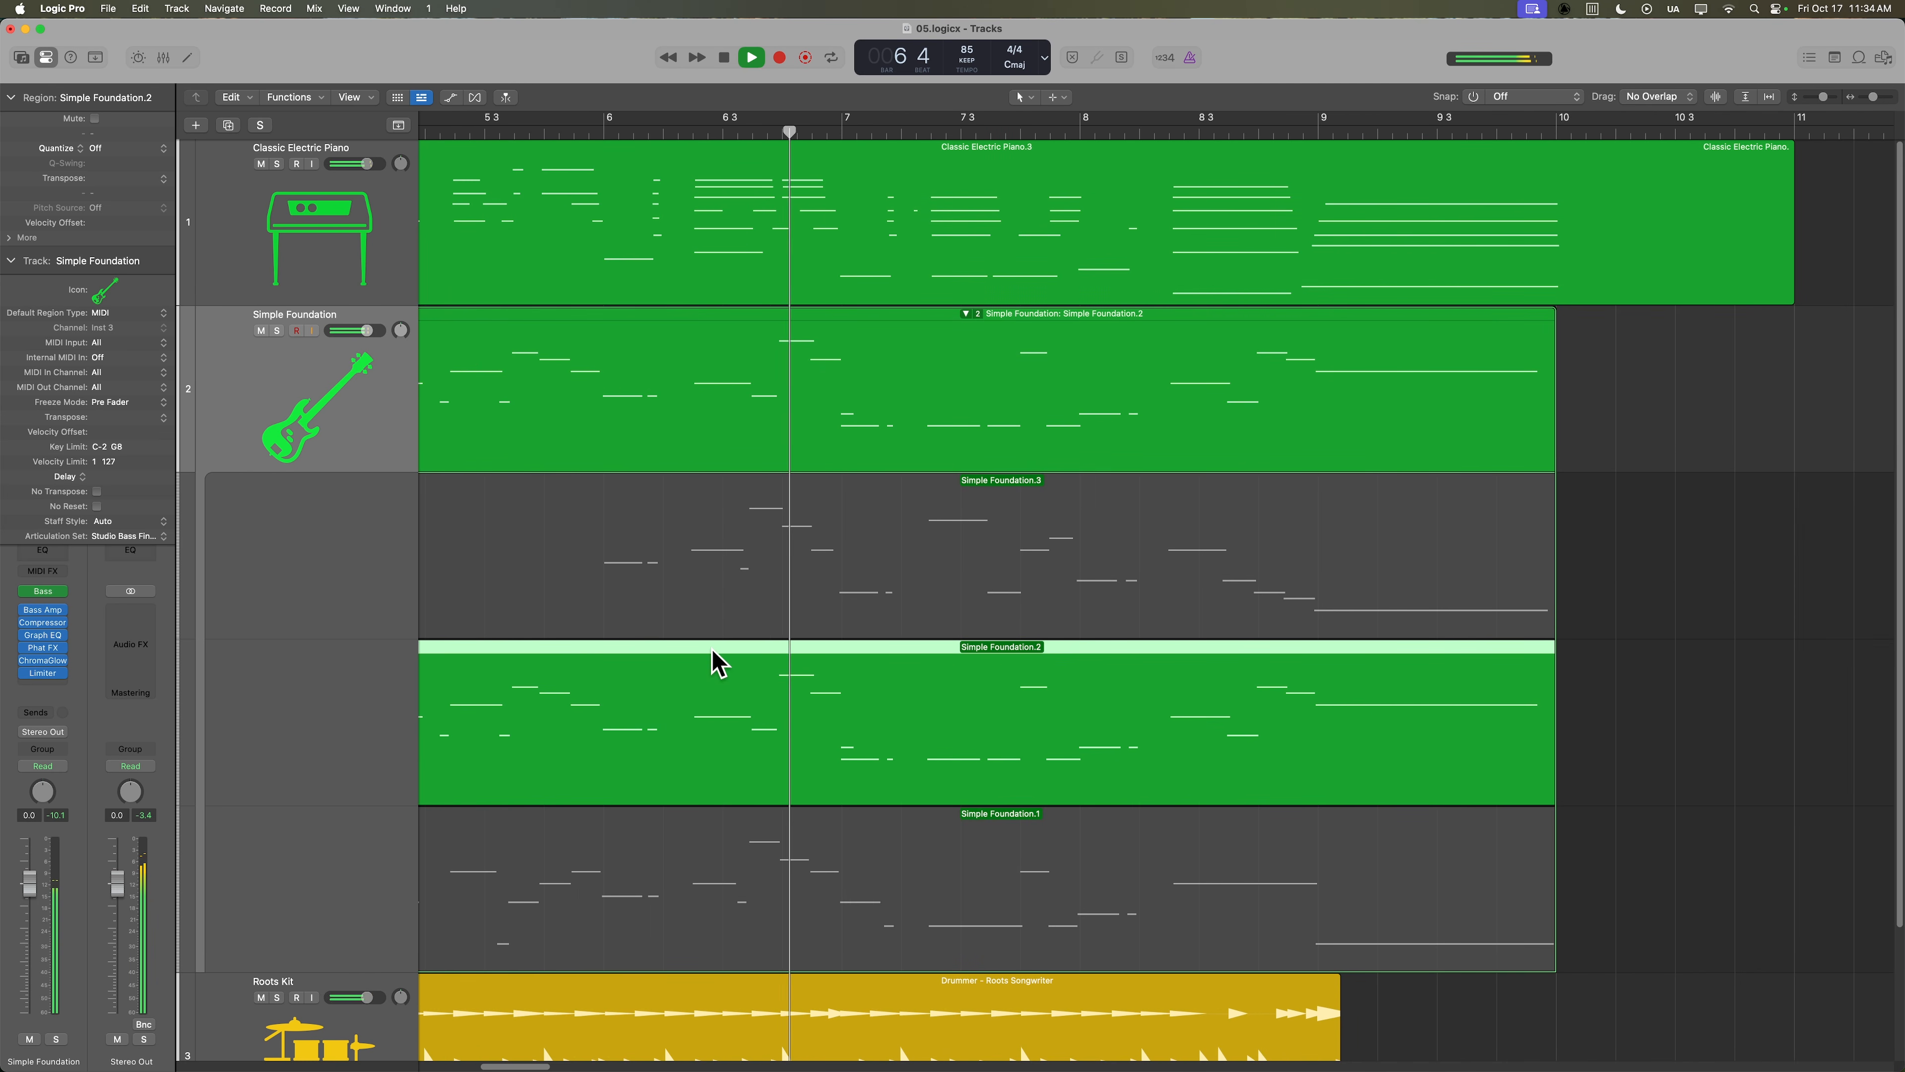
key("space")
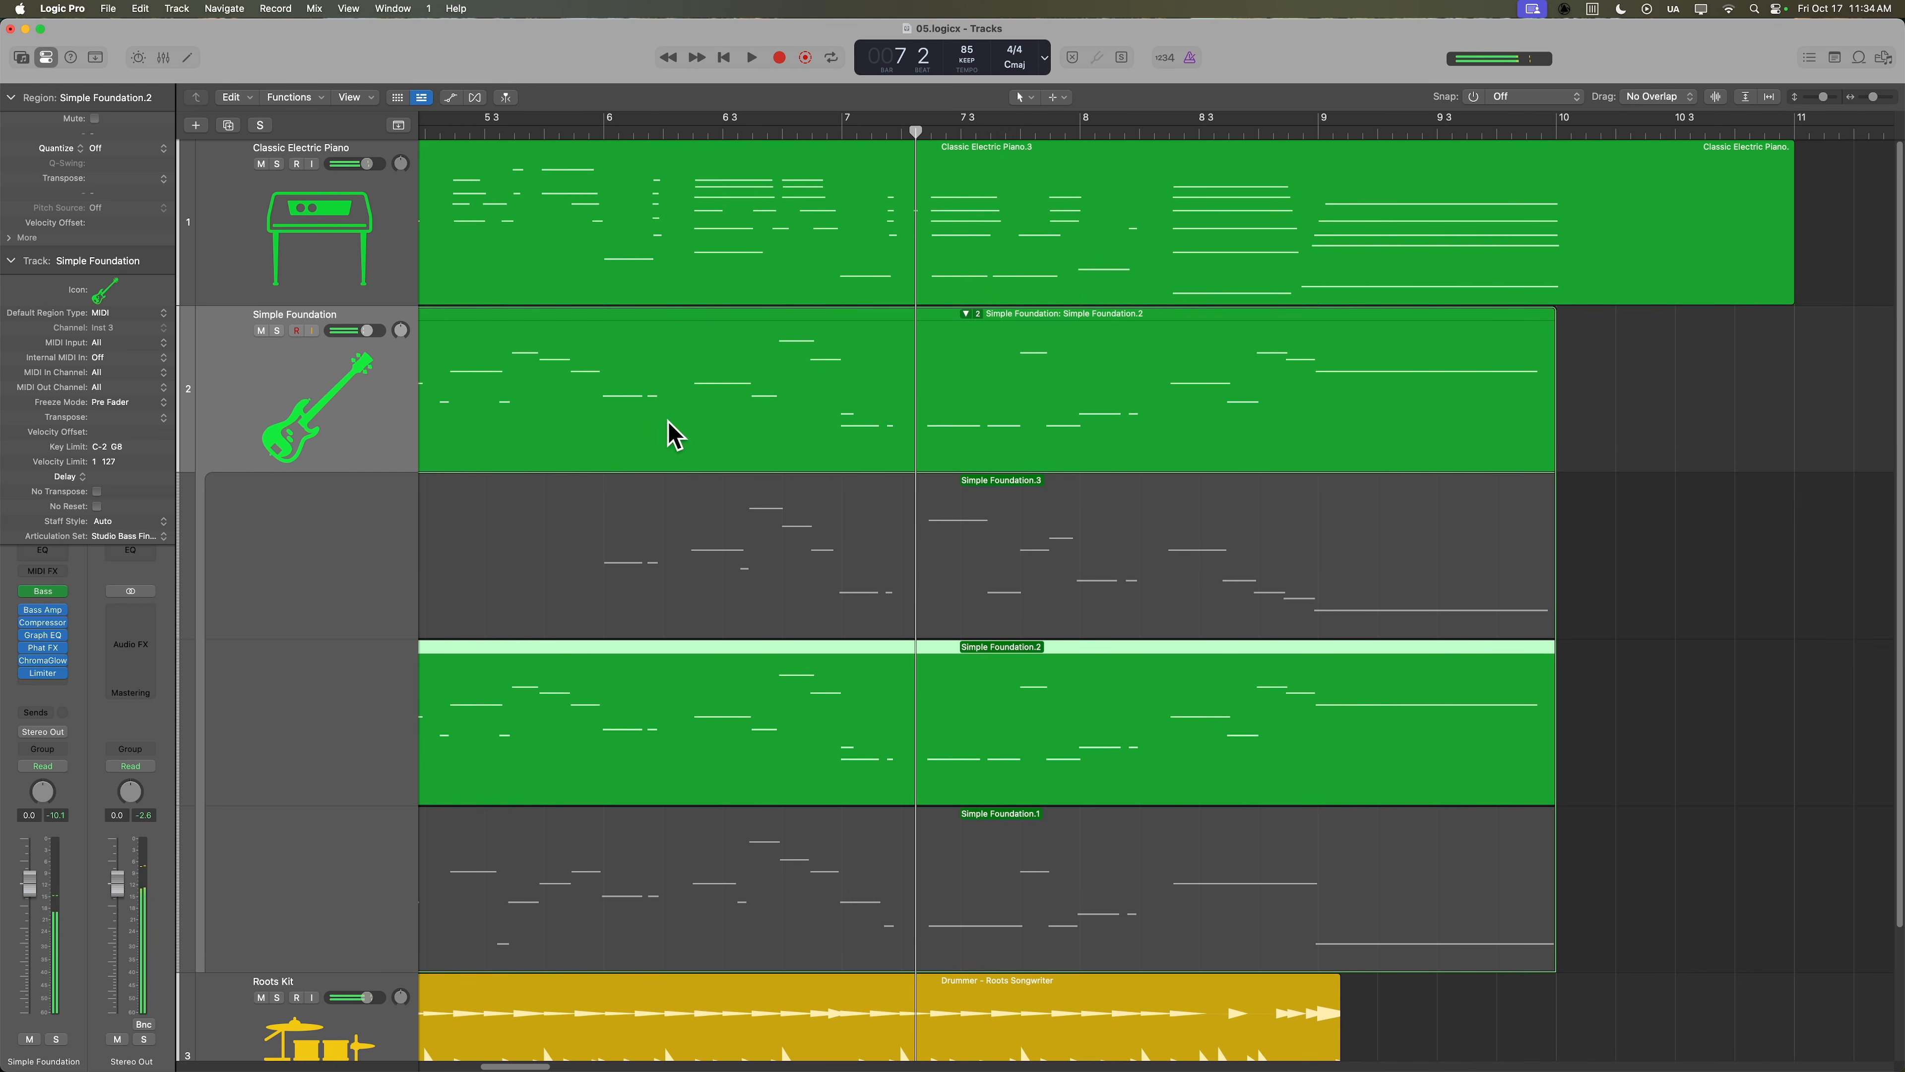
Split the bass take folder at about beat 2 of bar 6, and play the last part with take 3.
left_click(674, 389)
left_click(856, 578)
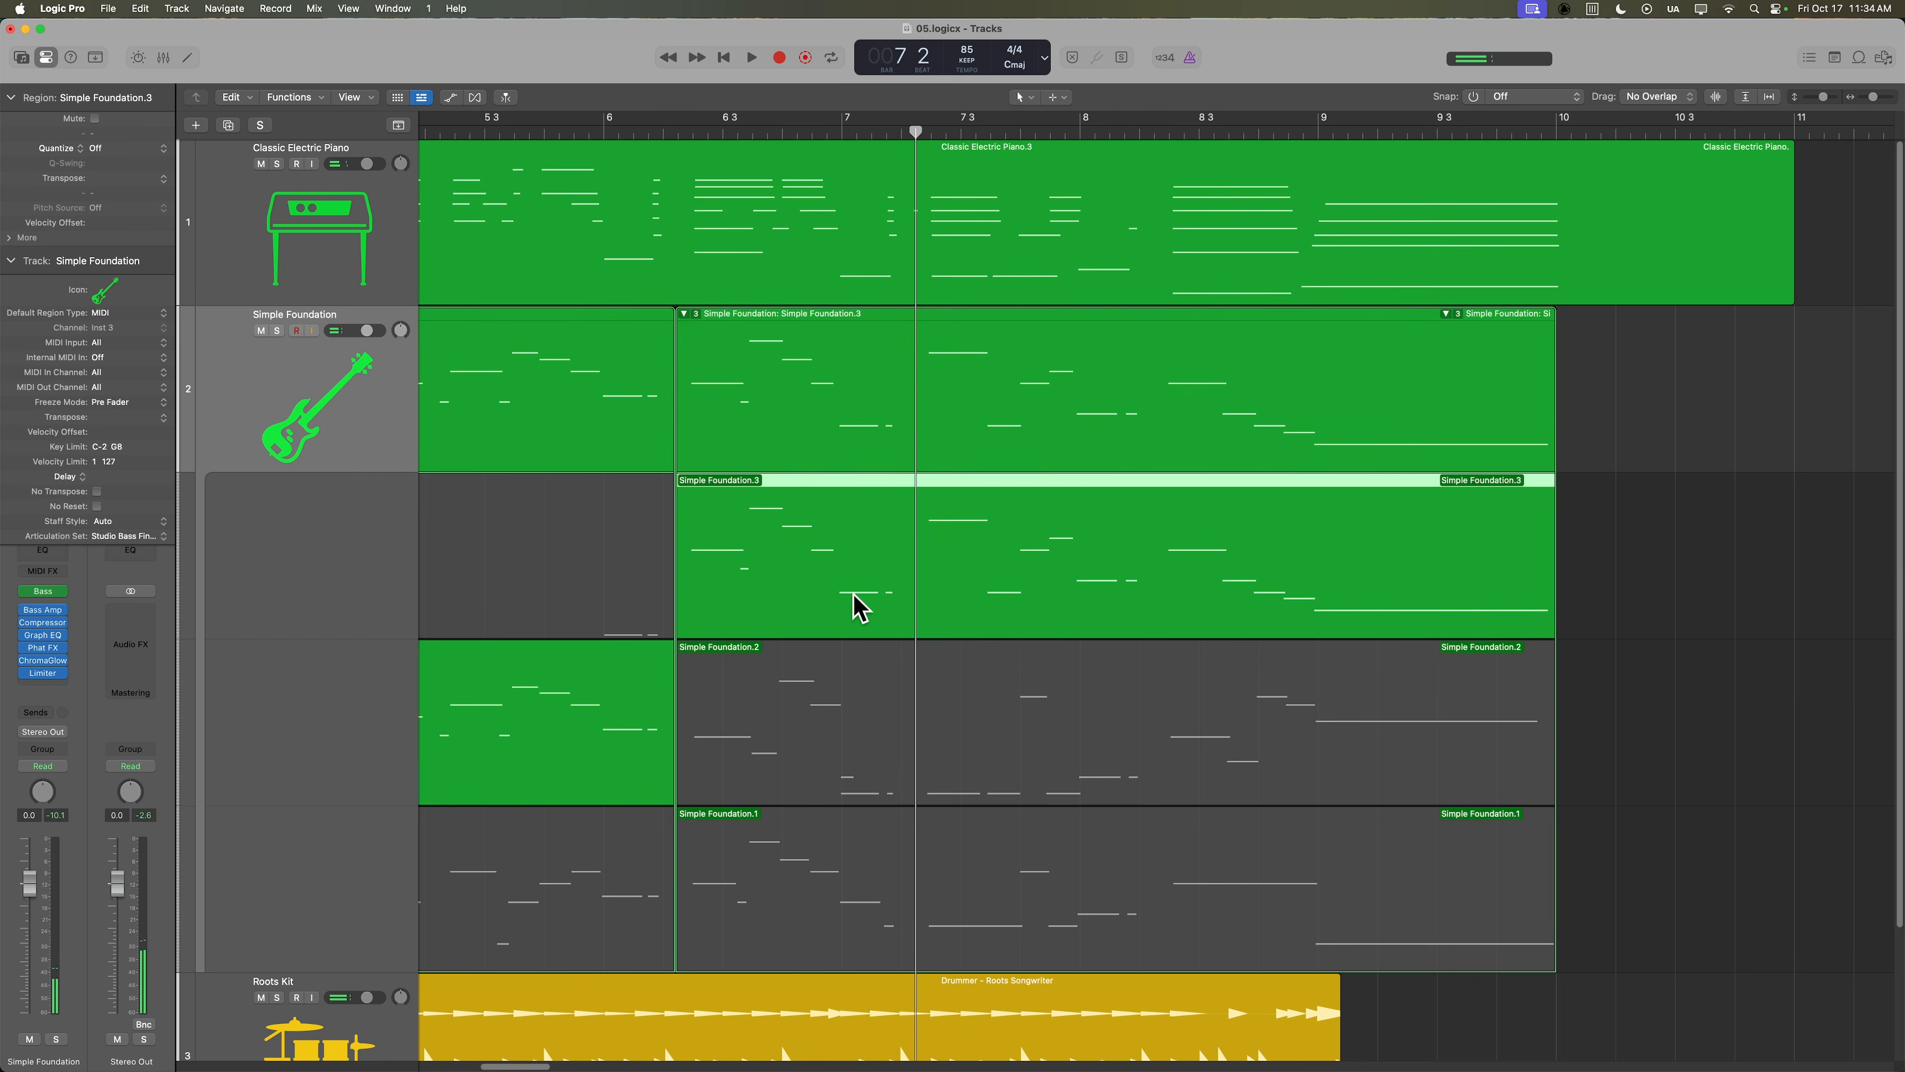
key("space")
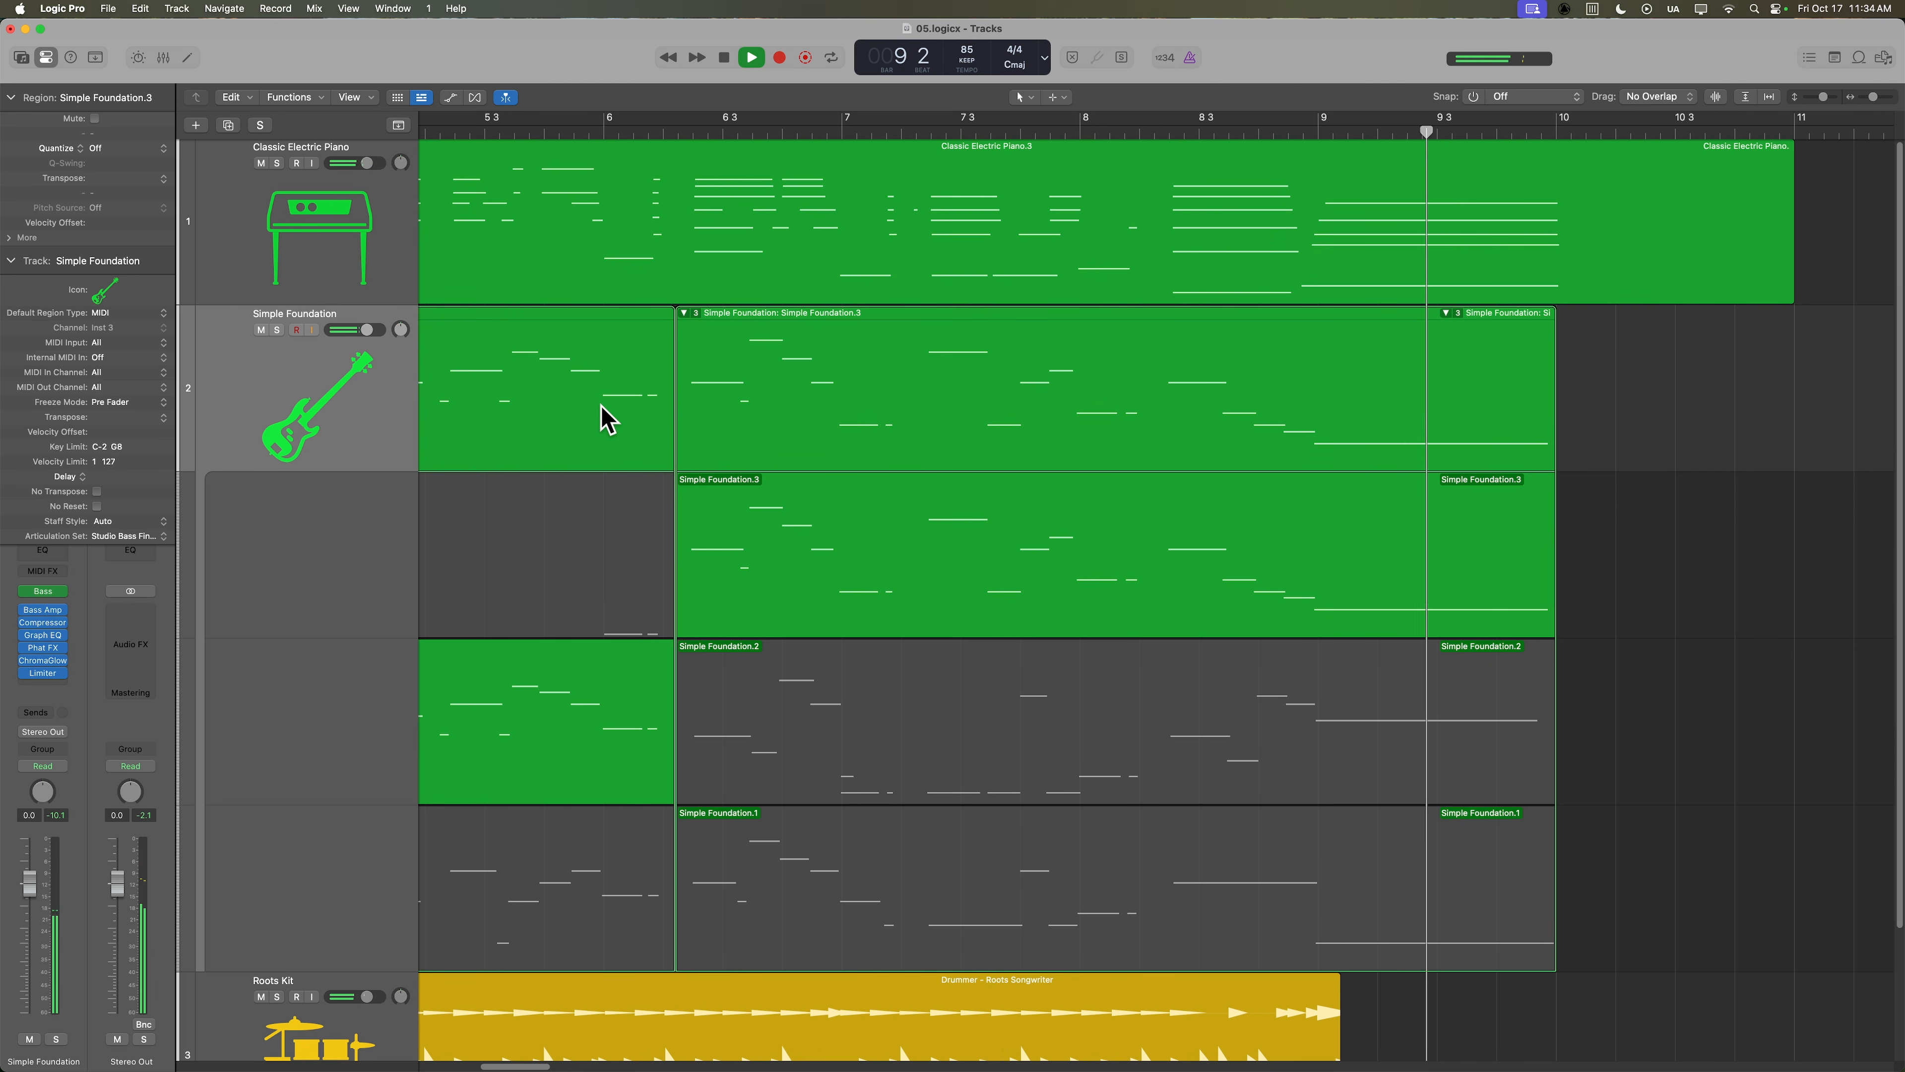
key("space")
Select the three Simple Foundation take folder segments and flatten them to their chosen takes.
key("super+Left")
key("super+Left")
key("super+Left")
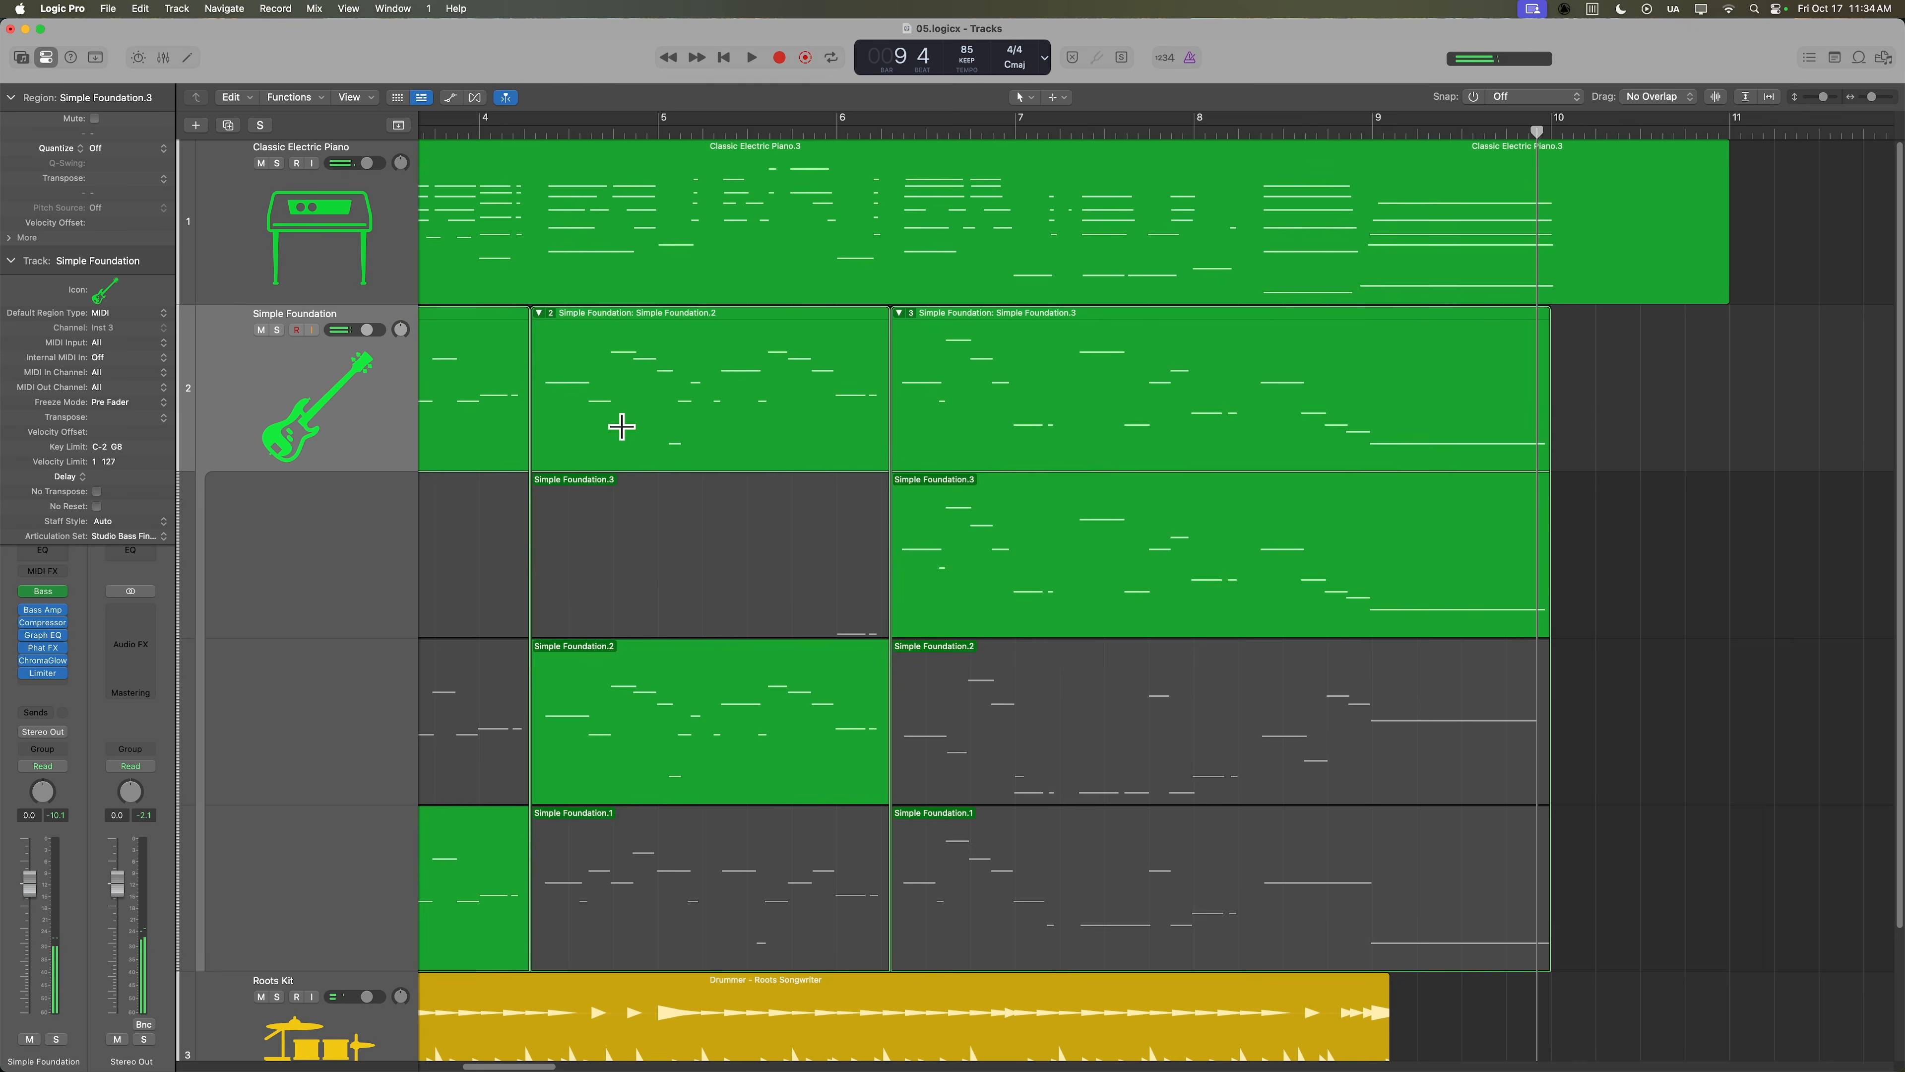
left_click_drag(1471, 372, 706, 375)
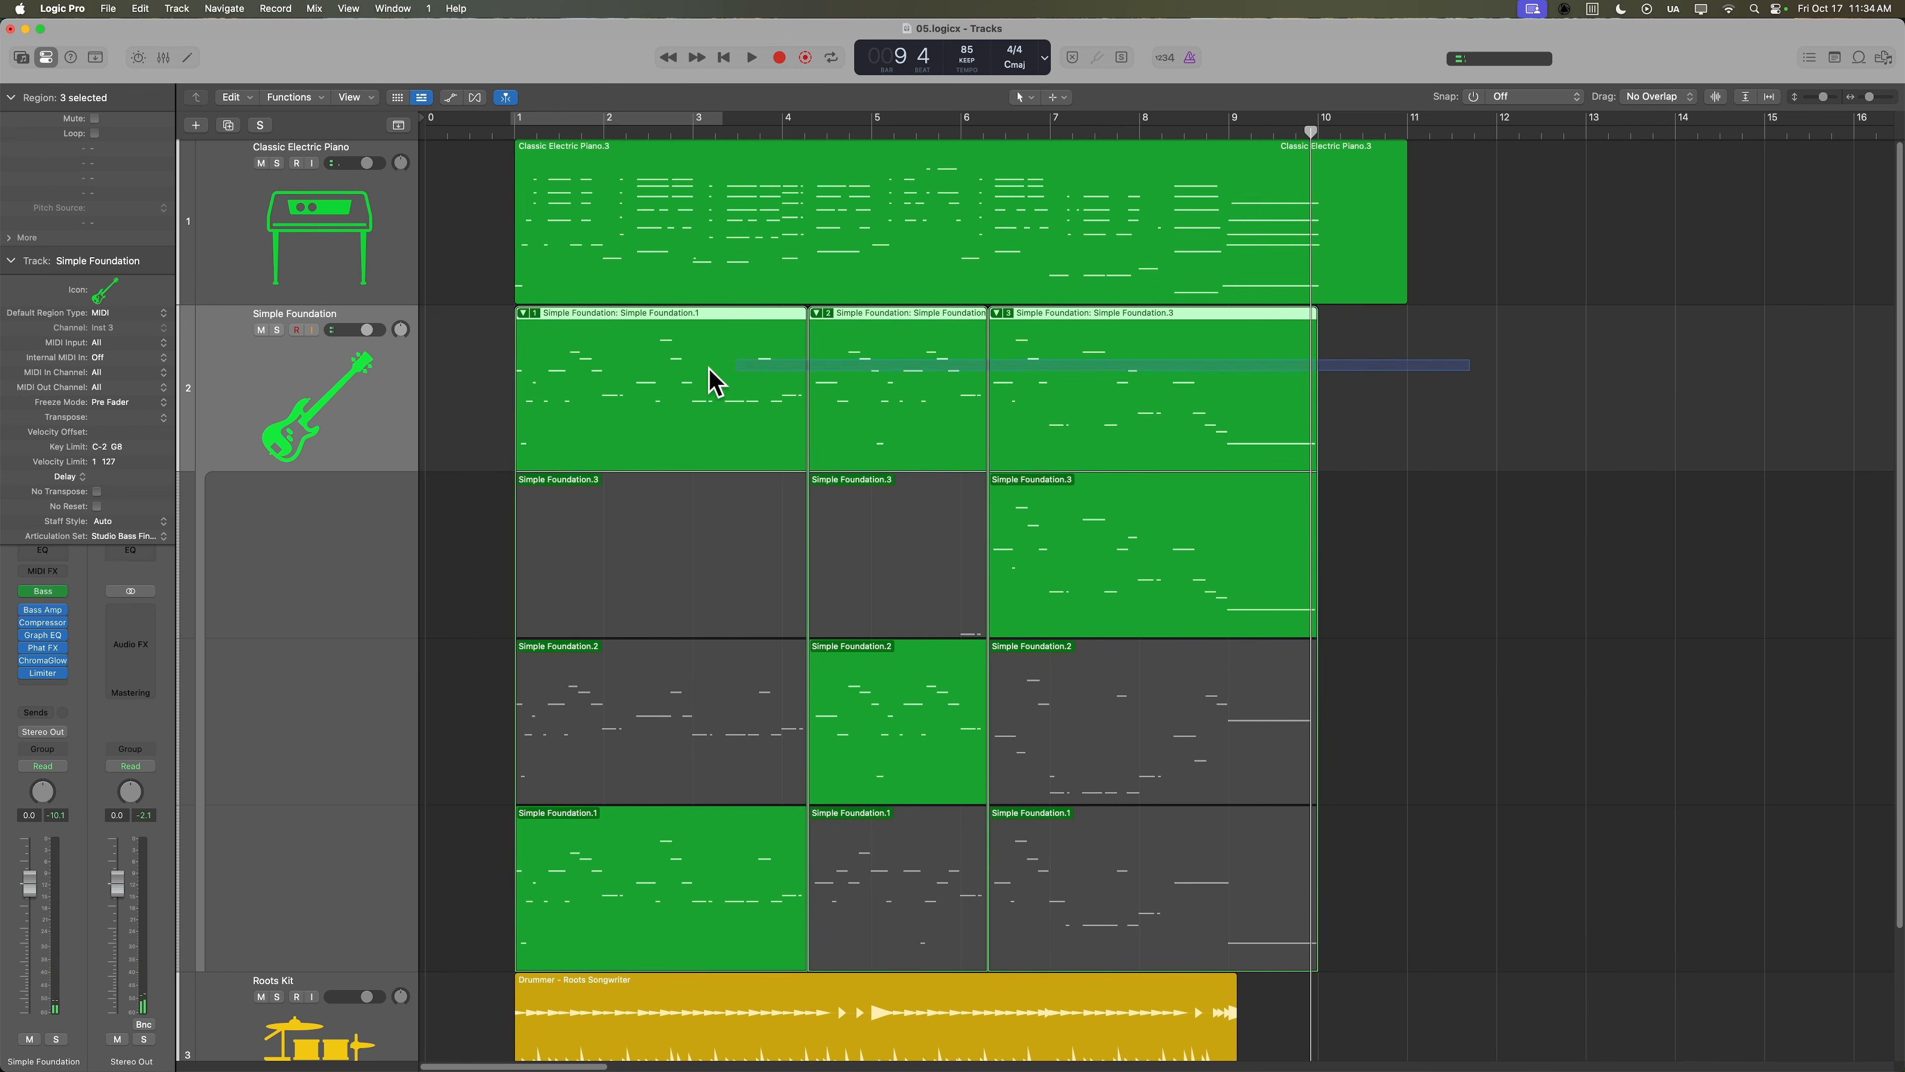
left_click(534, 313)
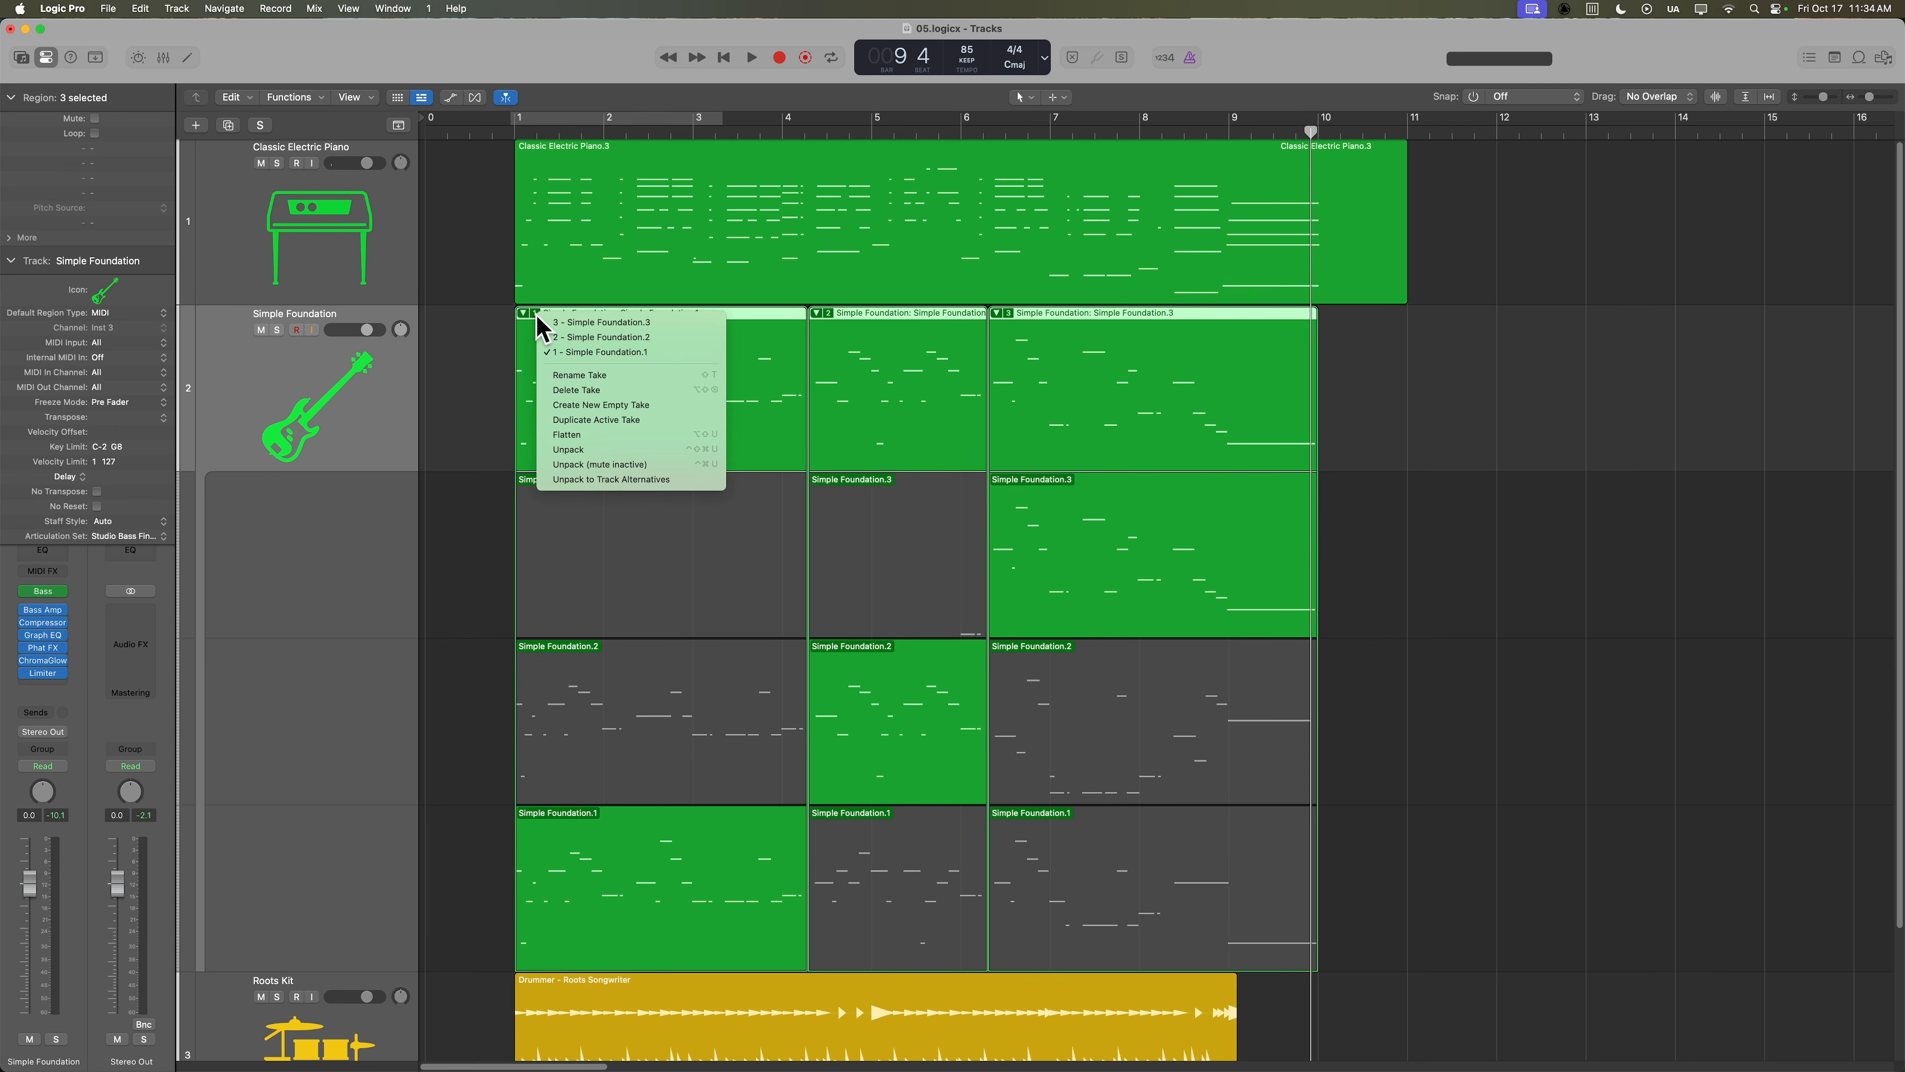
left_click(585, 434)
Join the three flattened Simple Foundation regions into one bass region and deselect it.
left_click_drag(509, 371, 1051, 390)
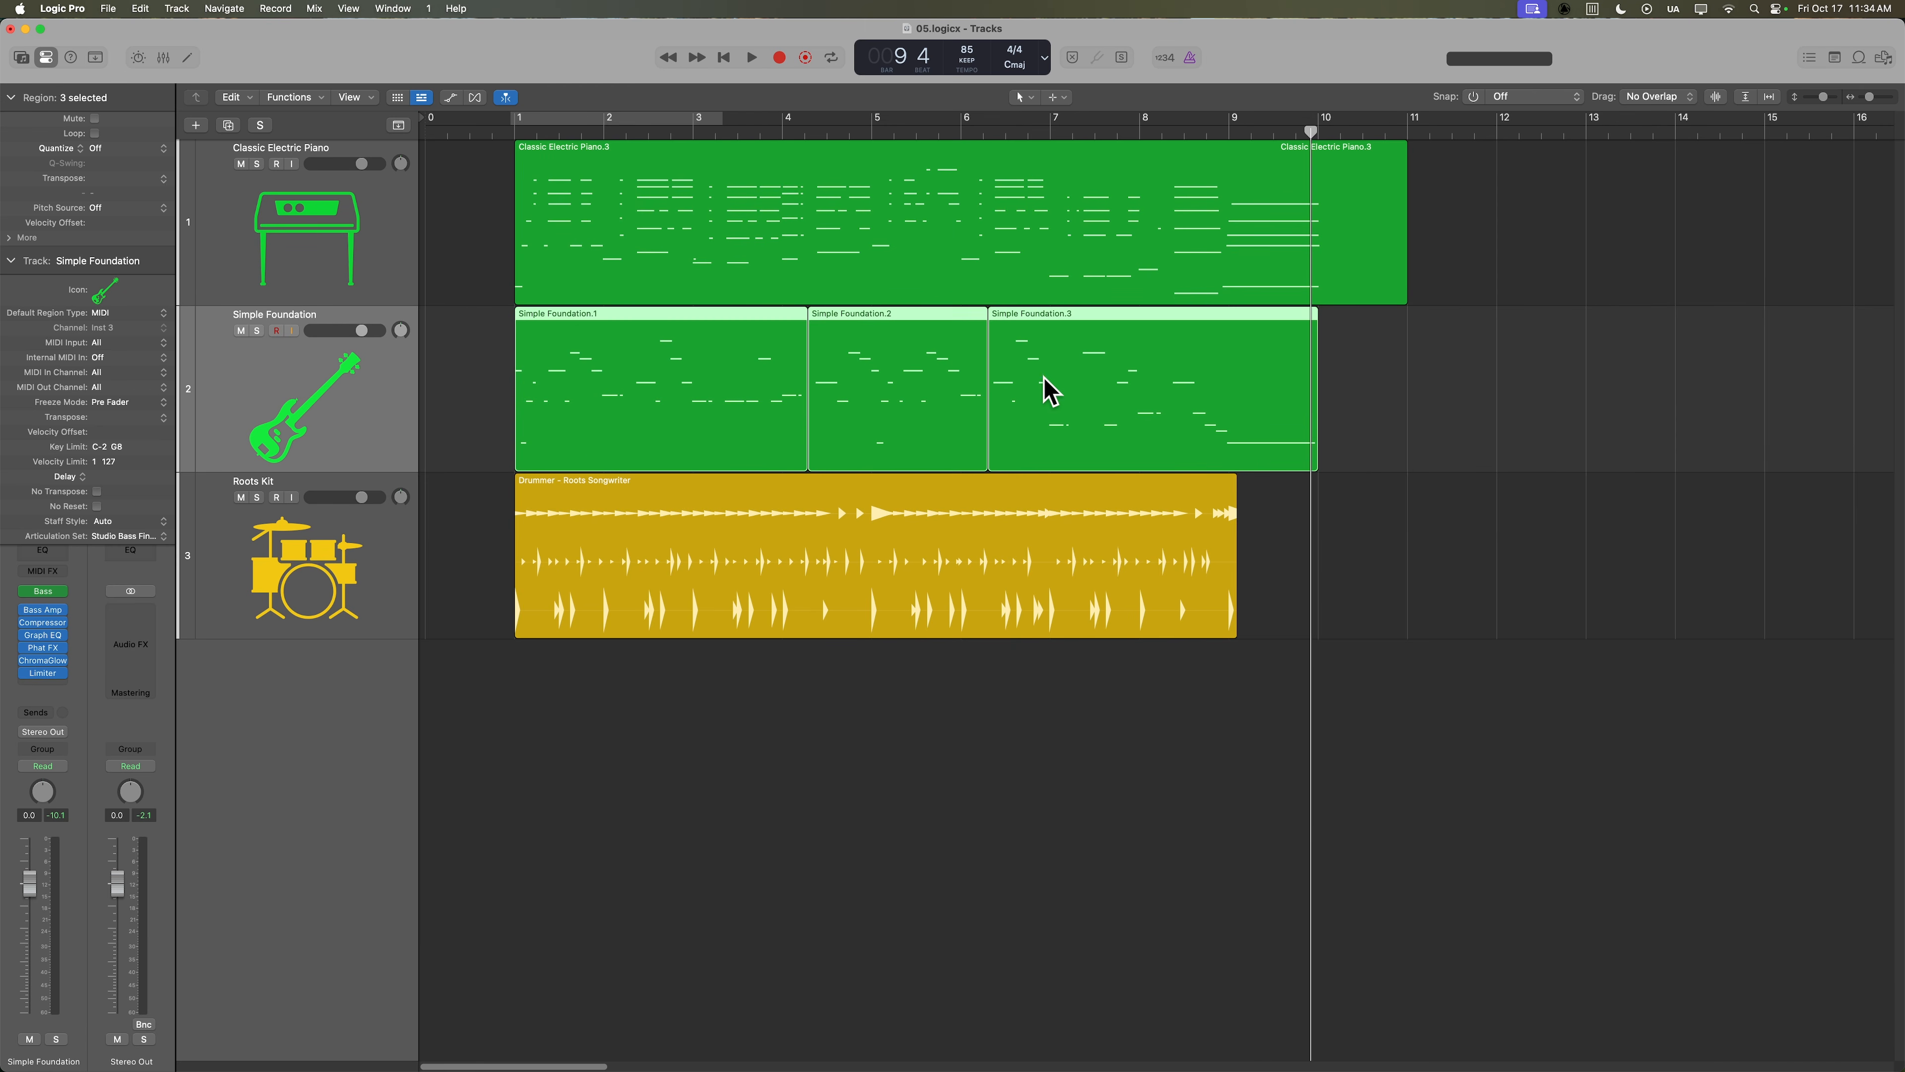
key("super+j")
left_click(1065, 769)
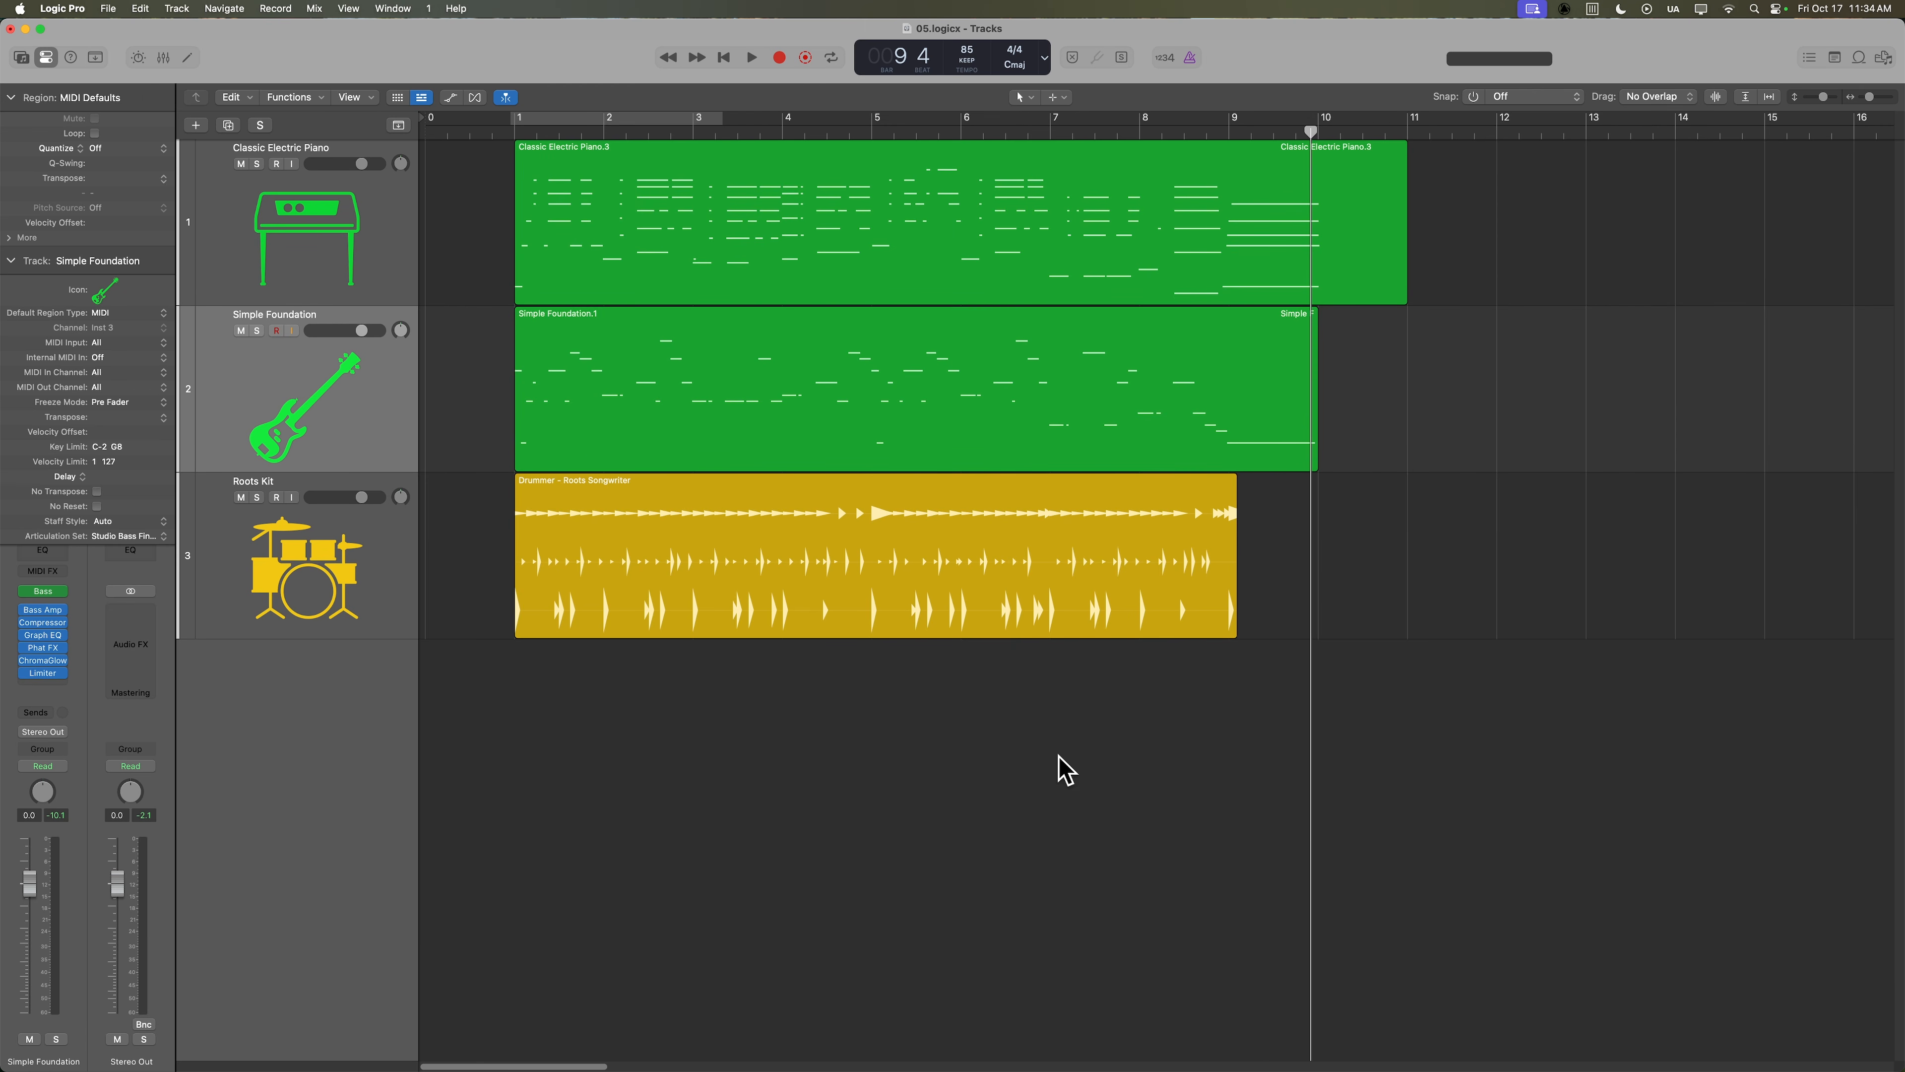
Examine the notes of the joined electric piano and bass regions together in the Piano Roll, and close the editor.
left_click_drag(1508, 255, 1147, 396)
double_click(1140, 394)
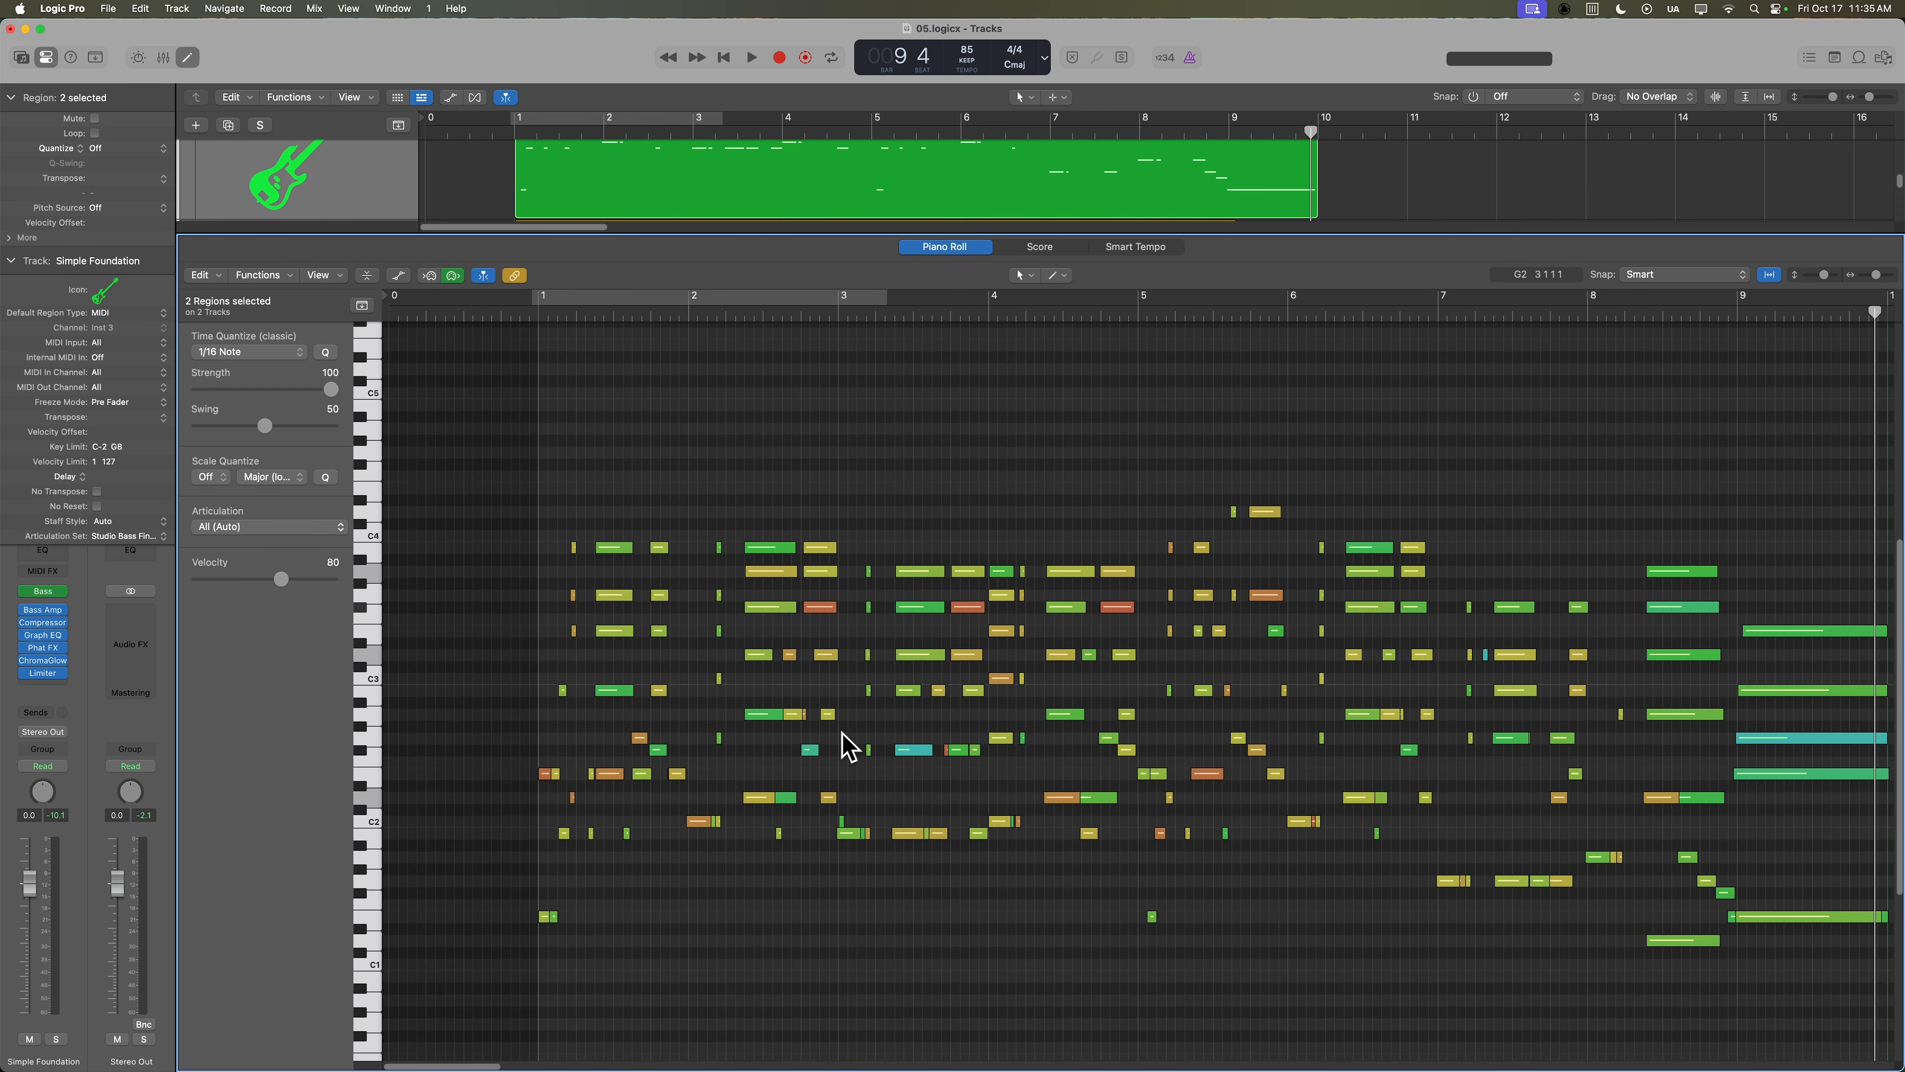
key("e")
left_click(844, 743)
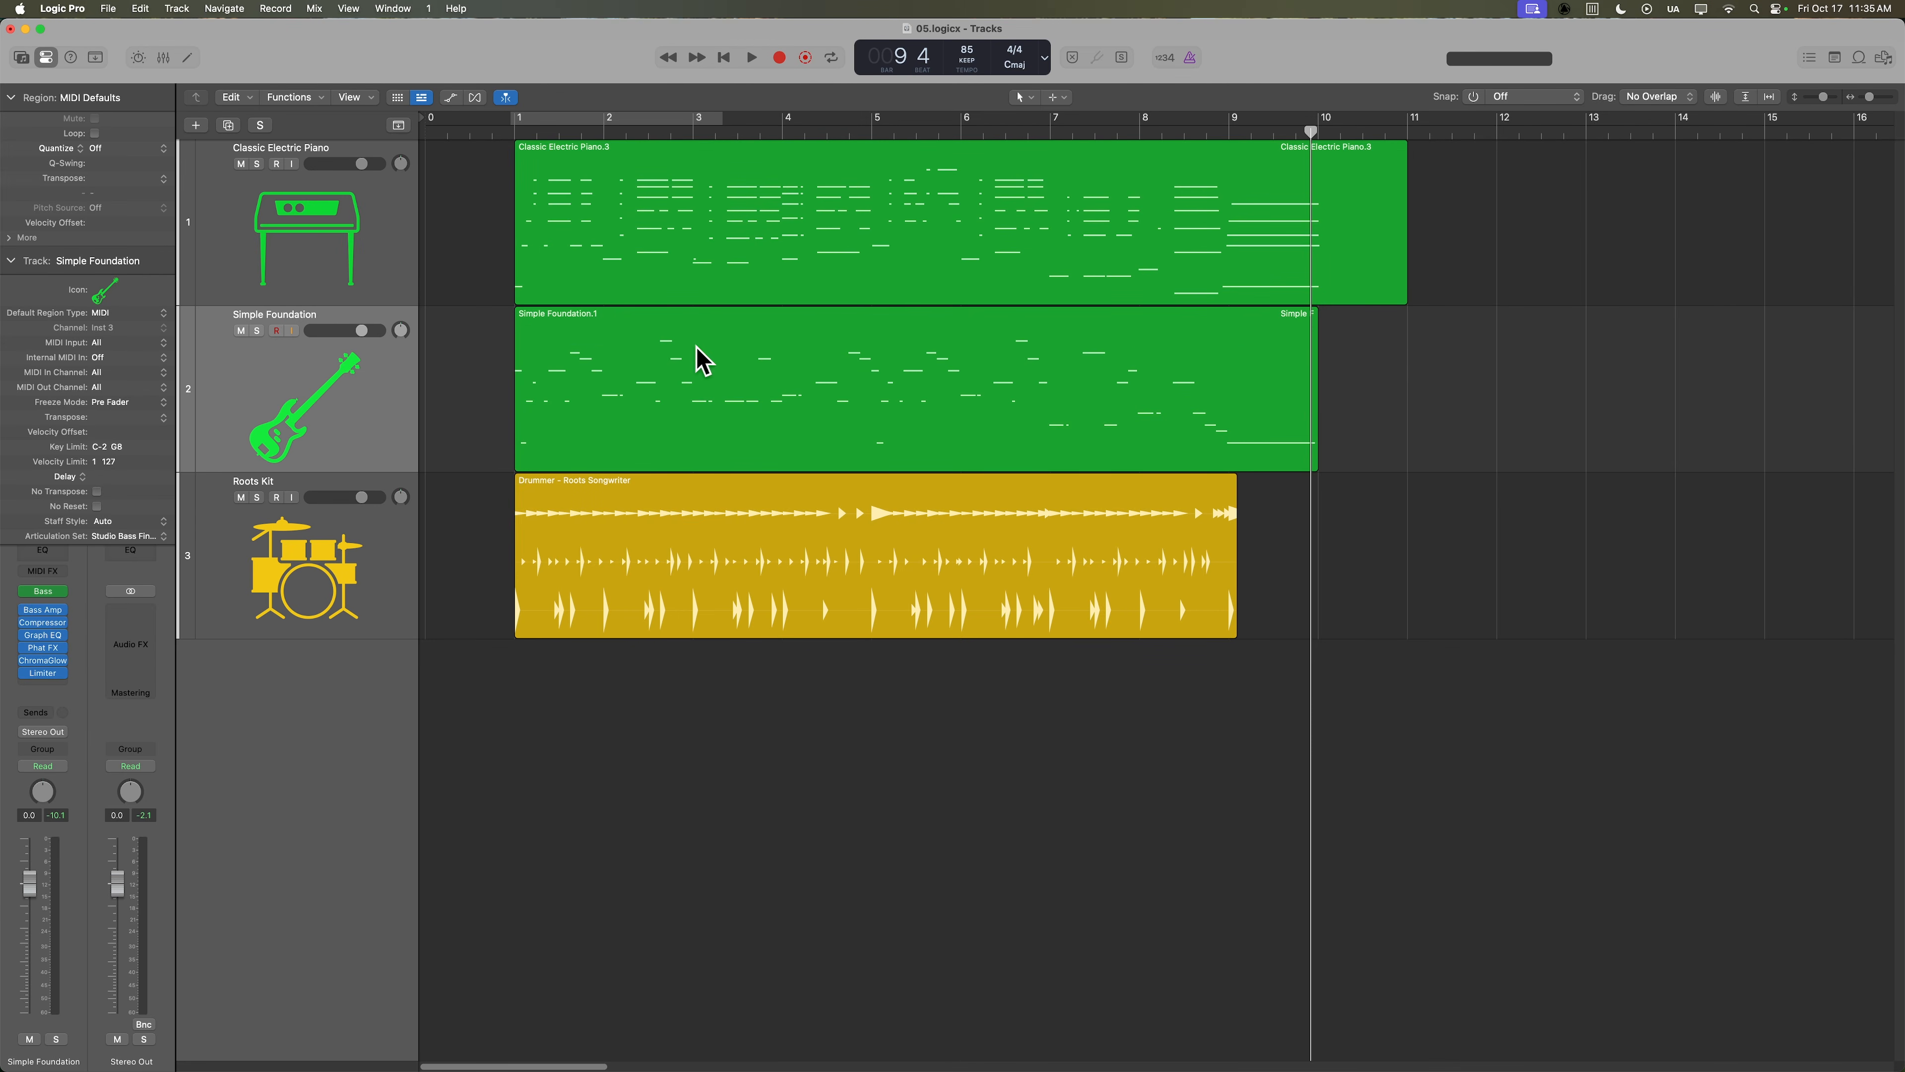
key("super+Down")
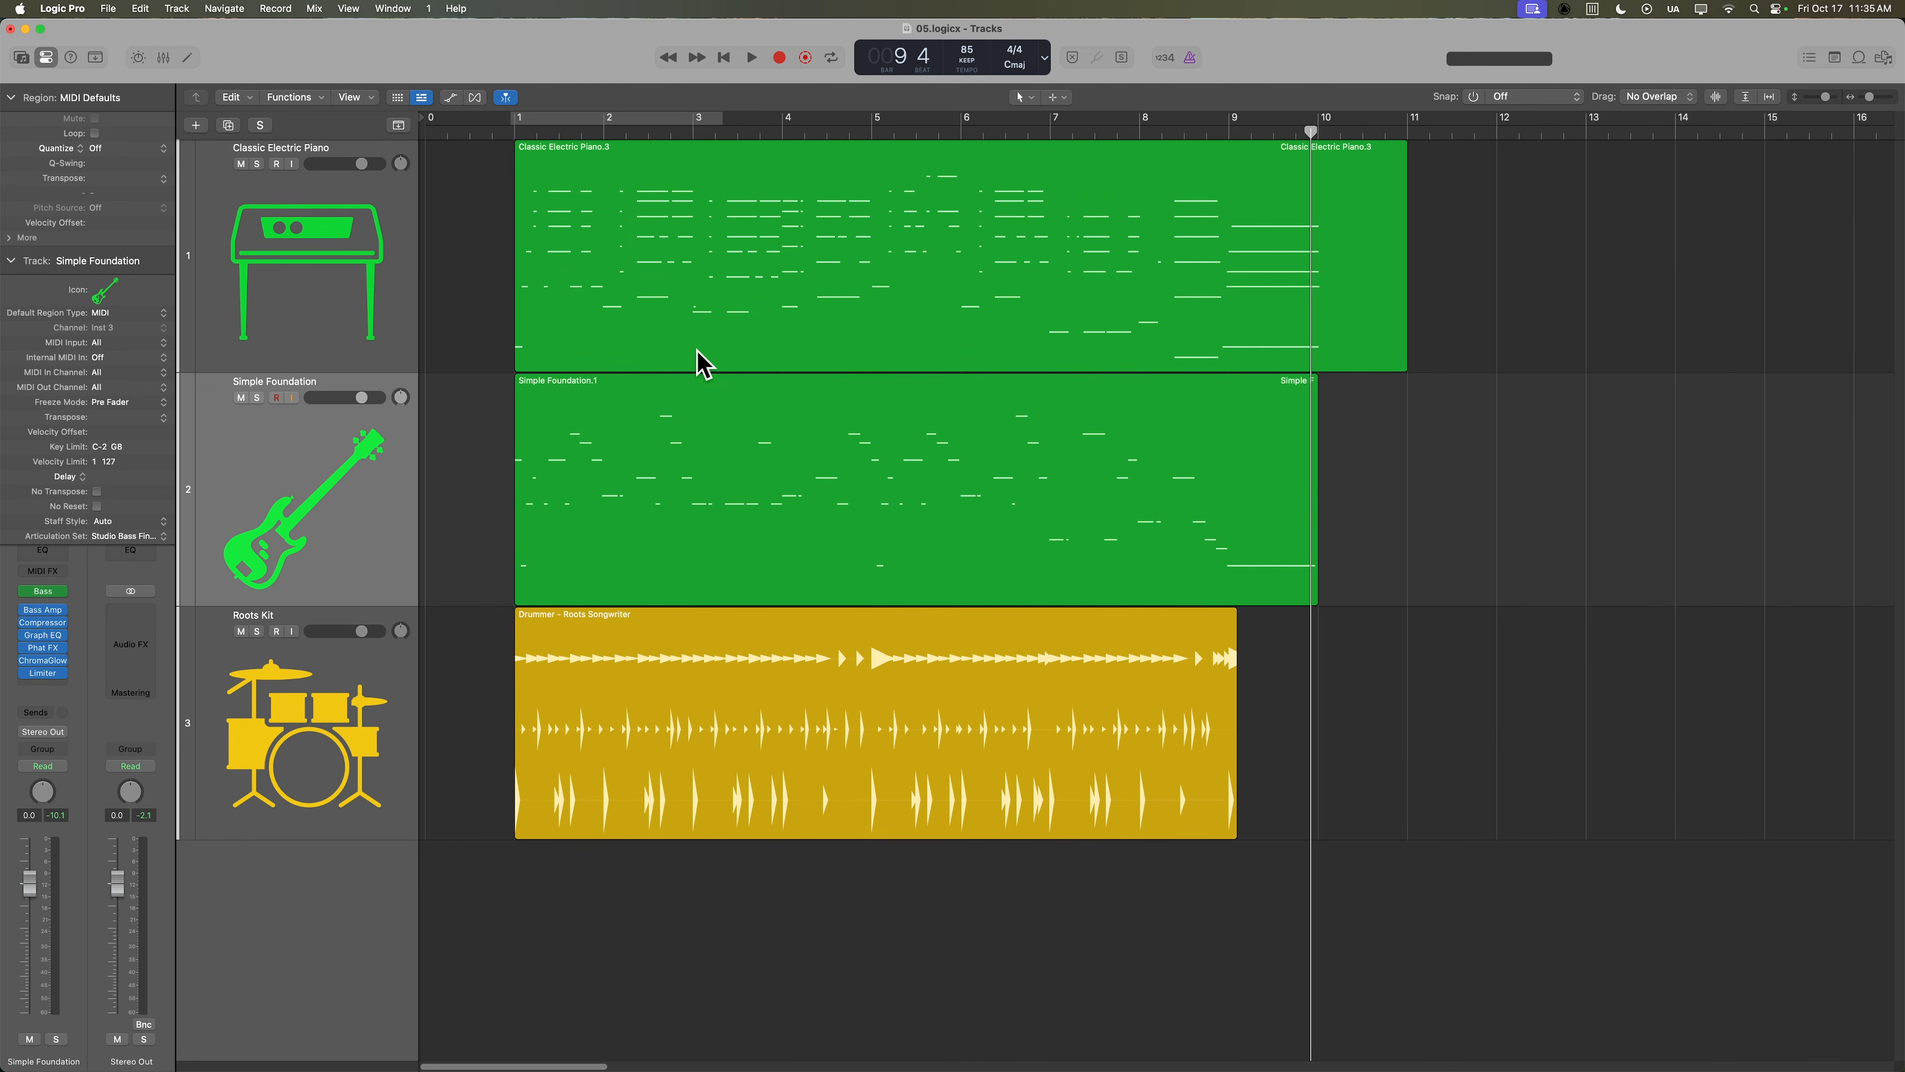